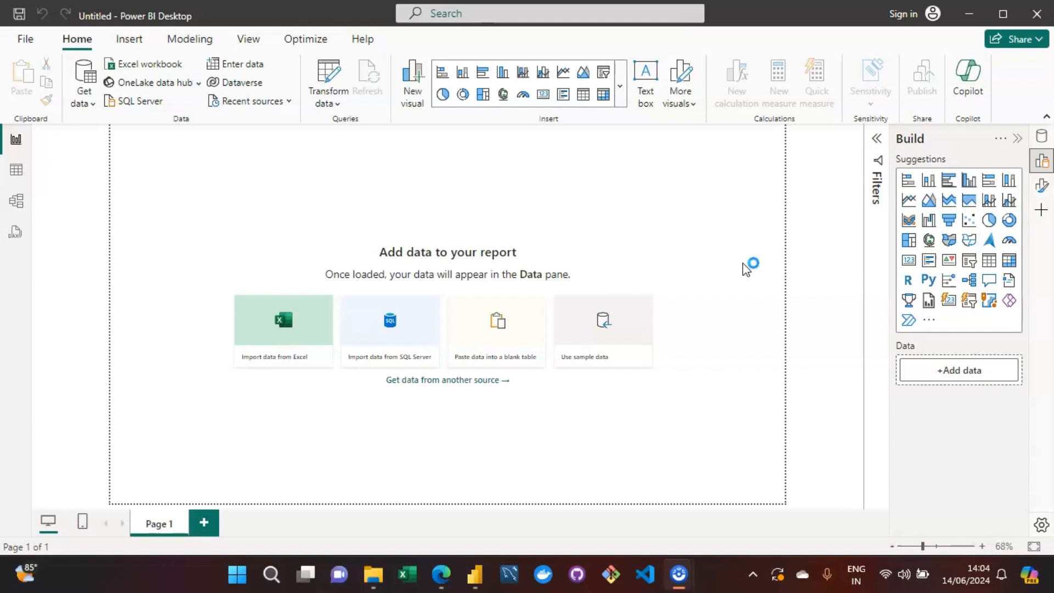
- Look at the available options for transforming data, leaving them unused
{"action": "left_click", "coordinate": [822, 273]}
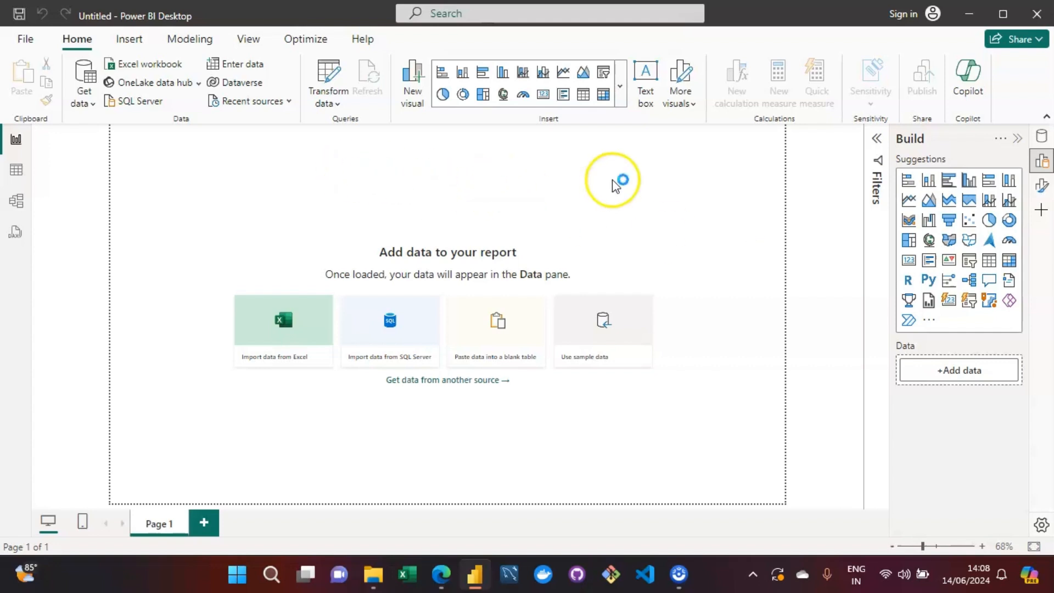
{"action": "left_click", "coordinate": [323, 104]}
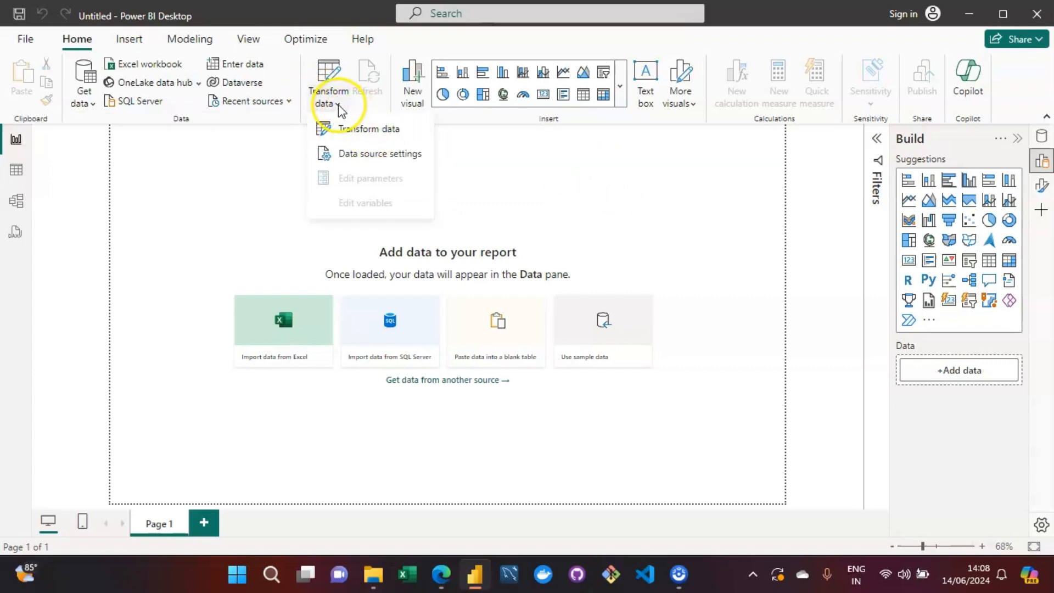
{"action": "left_click", "coordinate": [338, 105]}
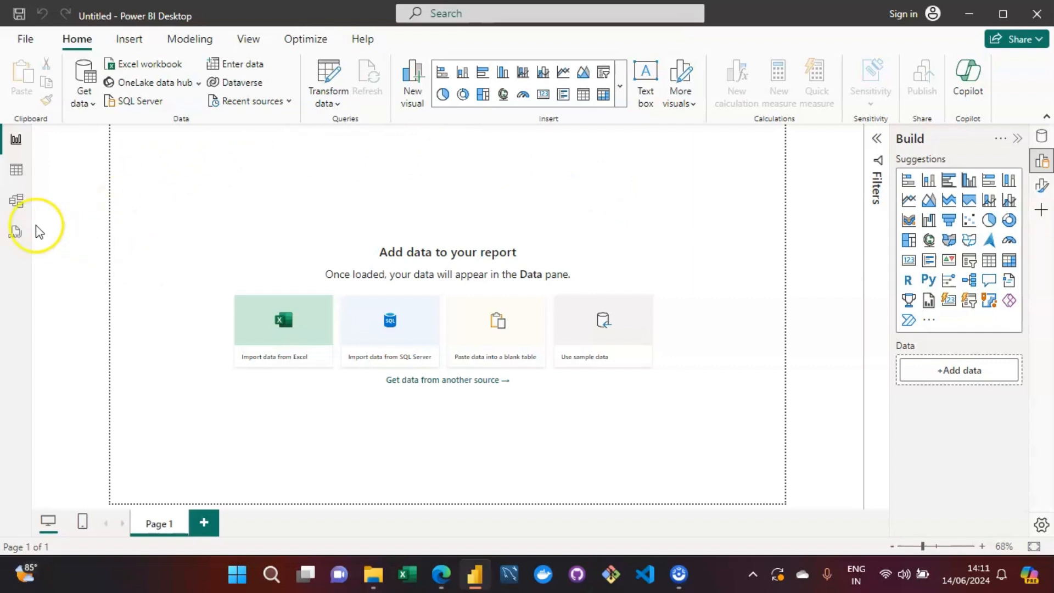
- Look through the Model view and the DAX query view, returning to the Report view after each round
{"action": "left_click", "coordinate": [17, 203]}
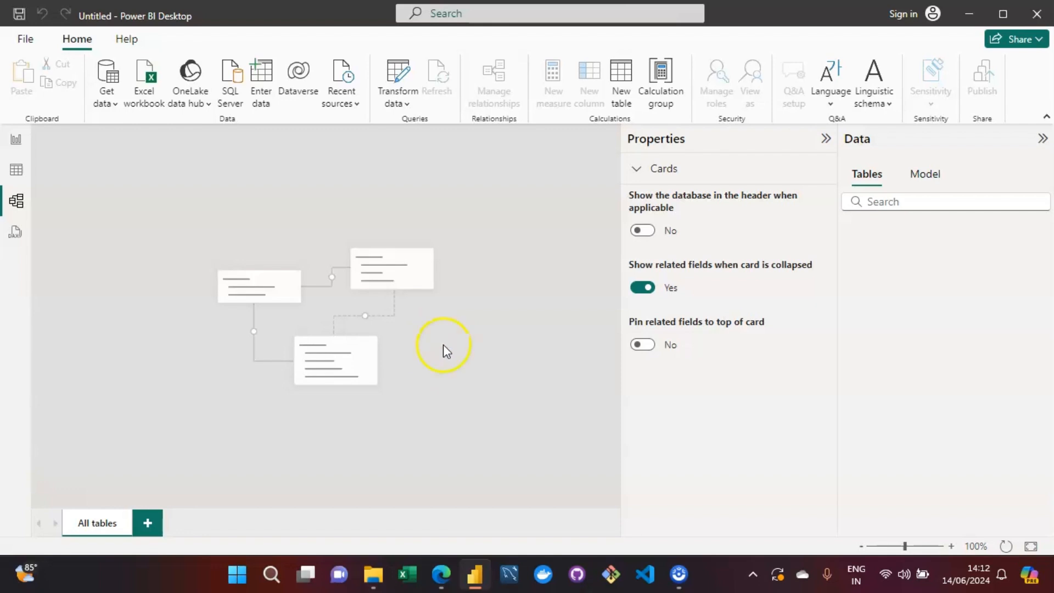
{"action": "left_click", "coordinate": [14, 233]}
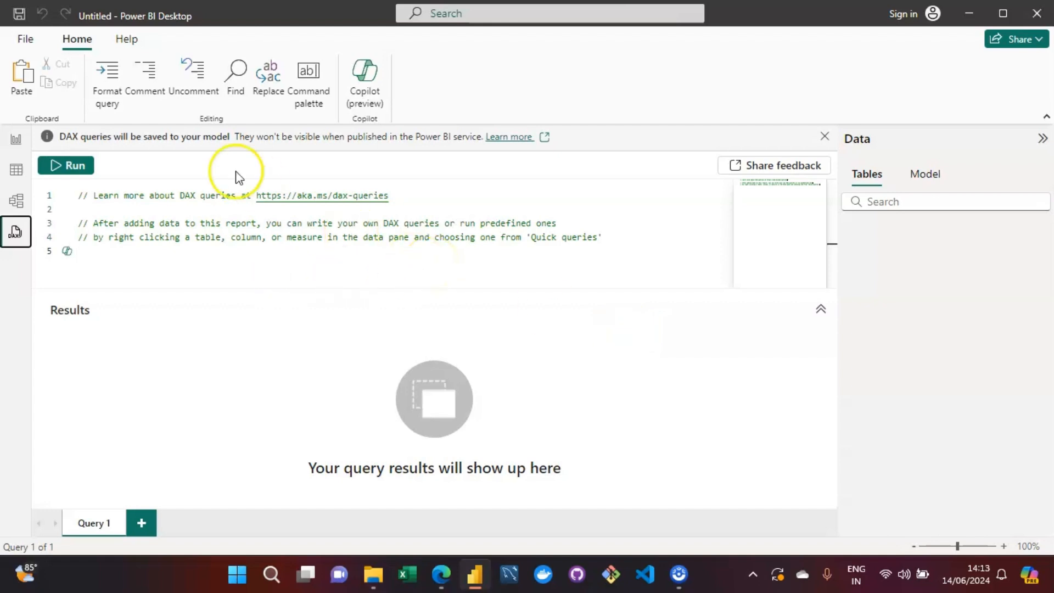
{"action": "left_click", "coordinate": [17, 143]}
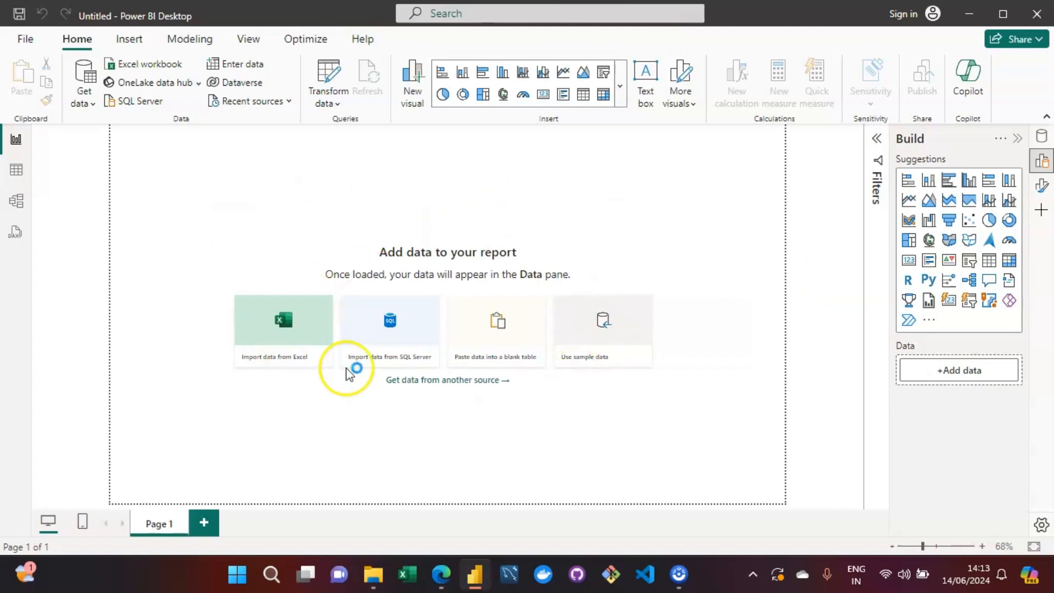
{"action": "left_click", "coordinate": [757, 235]}
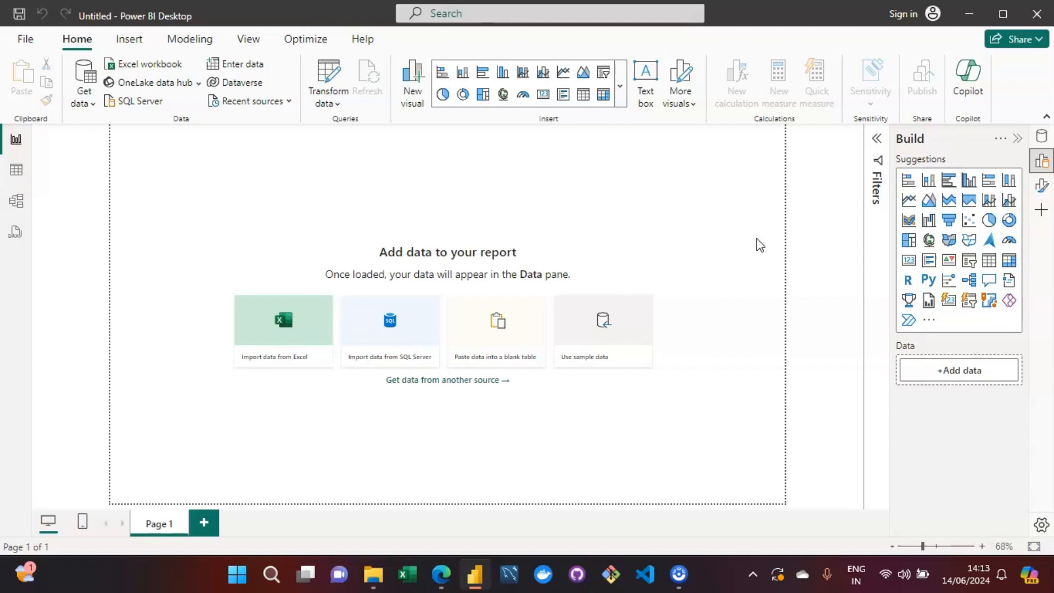
{"action": "left_click", "coordinate": [7, 201]}
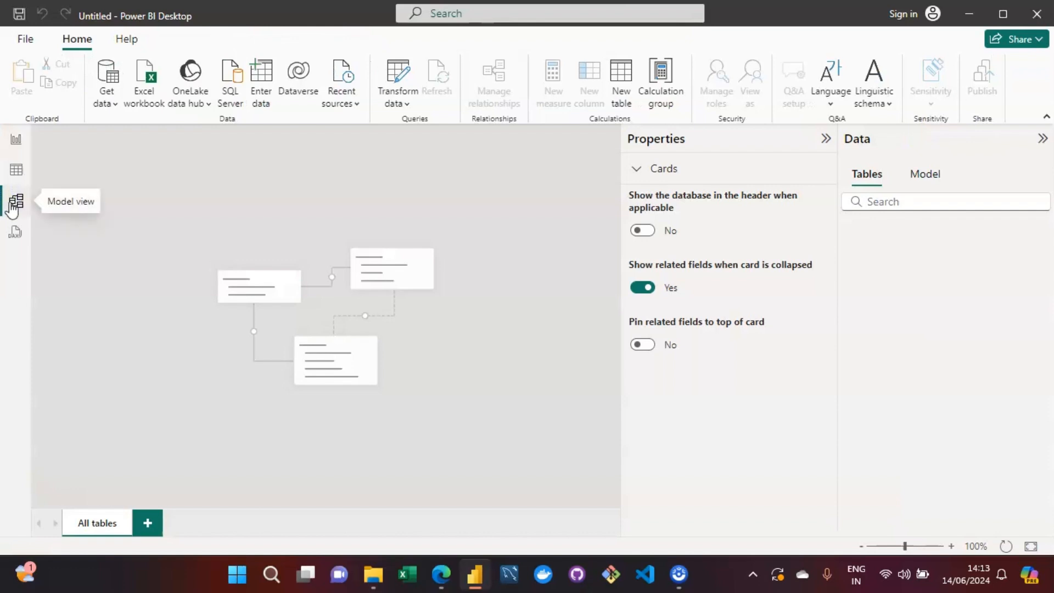
{"action": "left_click", "coordinate": [16, 231]}
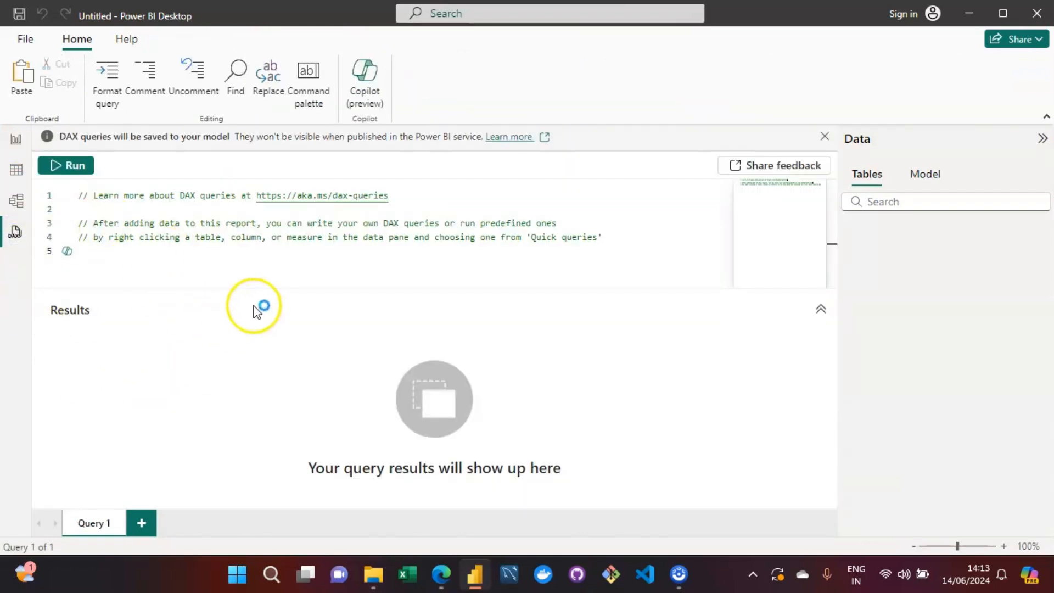
{"action": "left_click", "coordinate": [16, 139]}
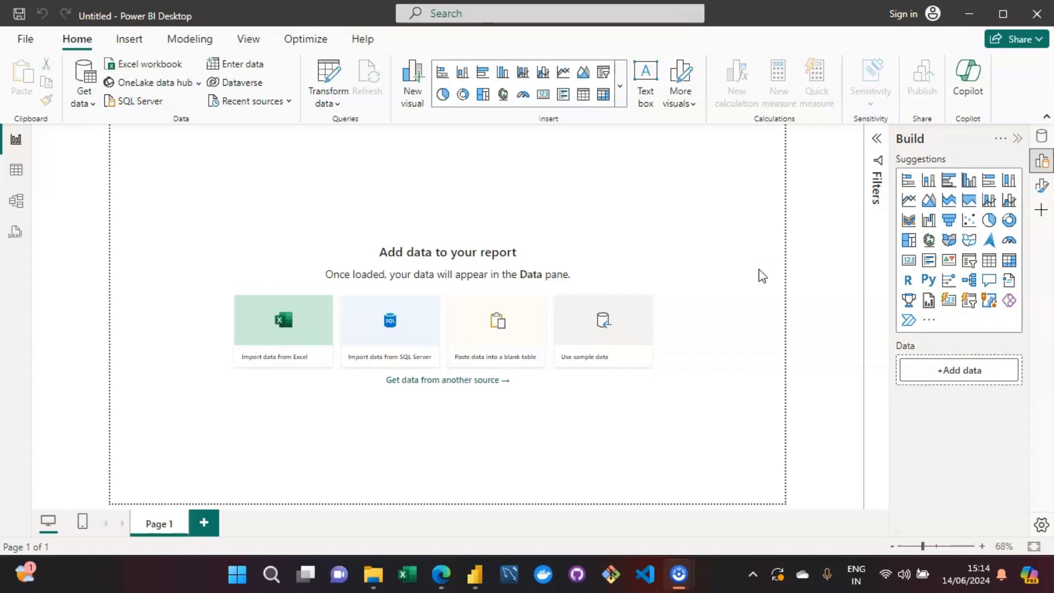
- Show the Data pane and check the Get Data source list from it, closing the list without connecting
{"action": "left_click", "coordinate": [805, 305]}
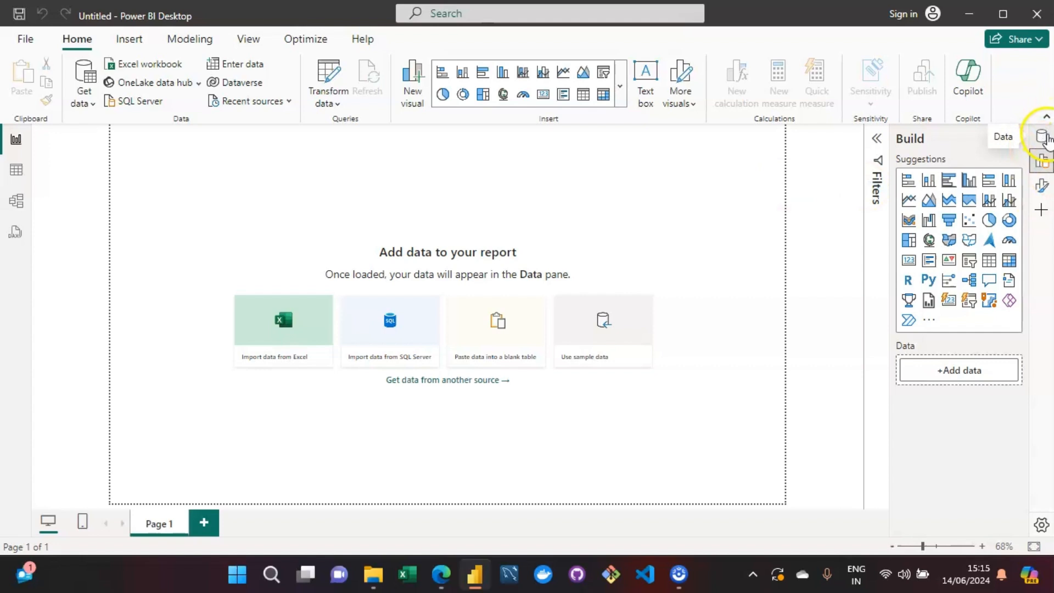
{"action": "left_click", "coordinate": [1043, 142]}
{"action": "left_click", "coordinate": [995, 244]}
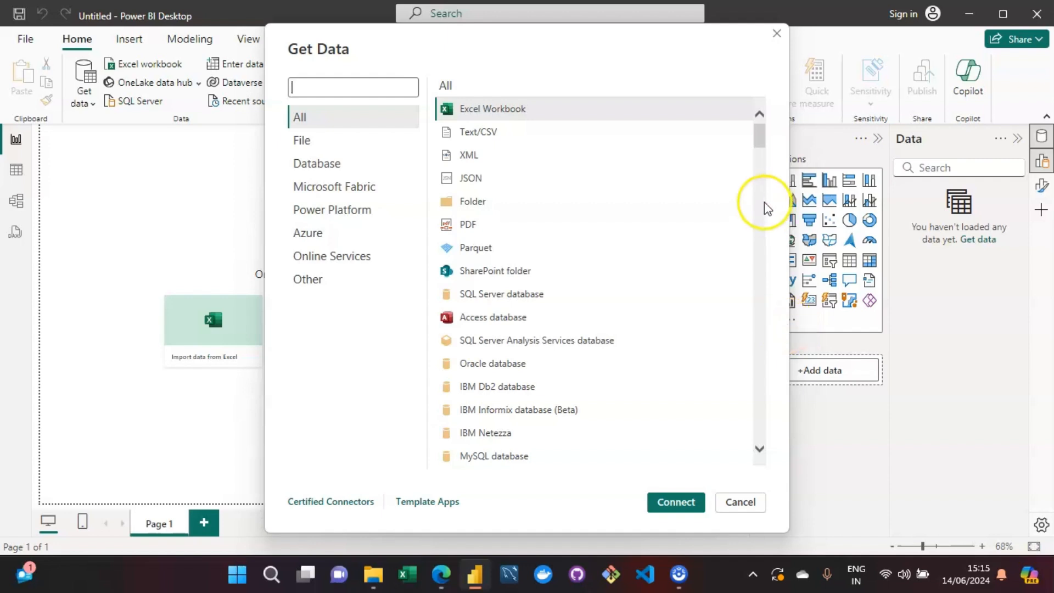
{"action": "left_click_drag", "start_coordinate": [760, 137], "coordinate": [760, 134]}
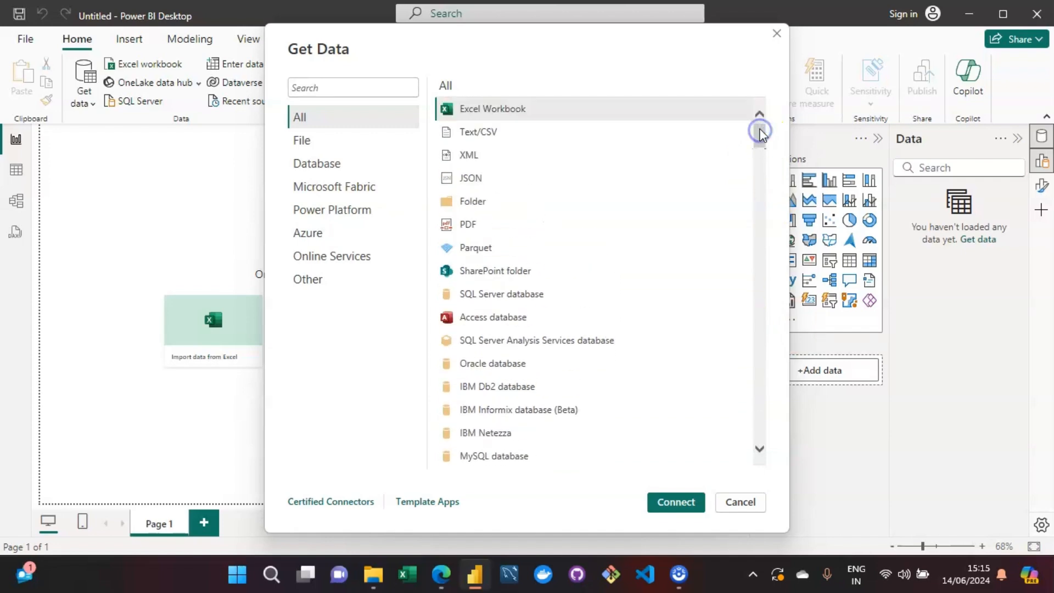
{"action": "left_click", "coordinate": [740, 501]}
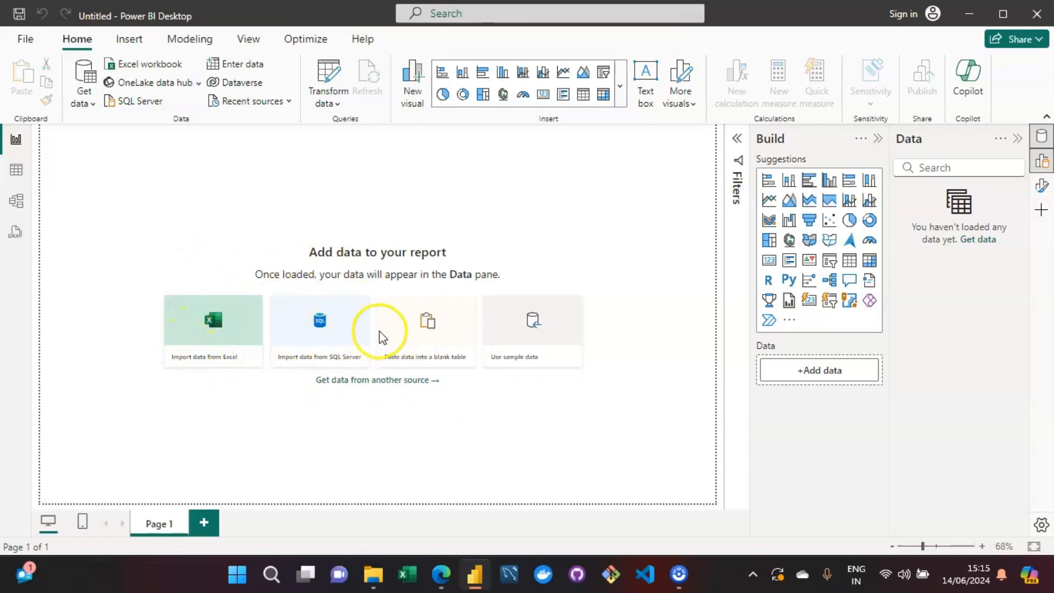
- Open the data source list from the empty report canvas's link to other sources and dismiss it
{"action": "left_click", "coordinate": [388, 391]}
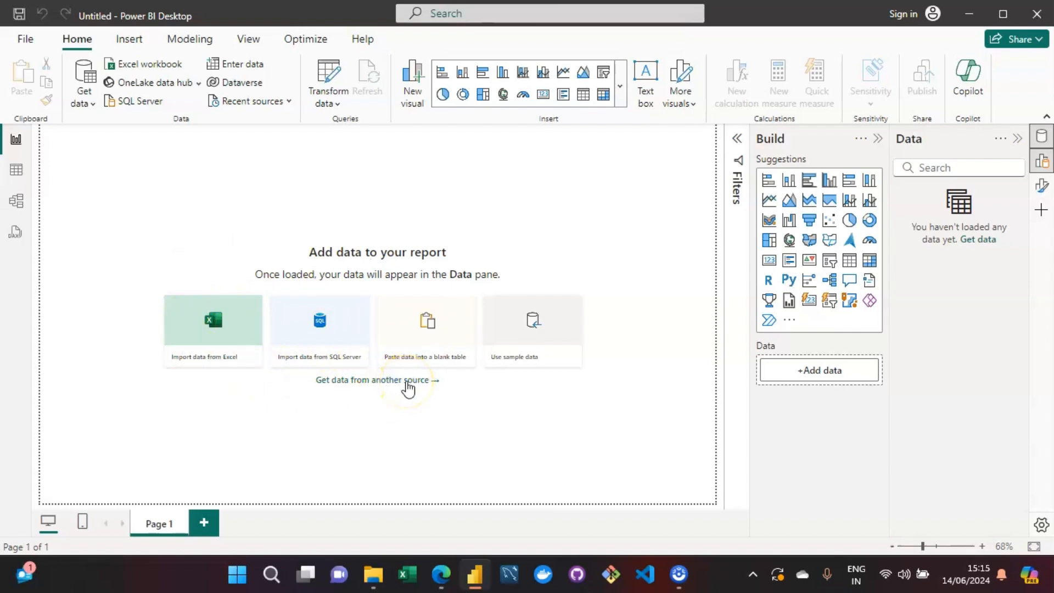
{"action": "left_click", "coordinate": [407, 388]}
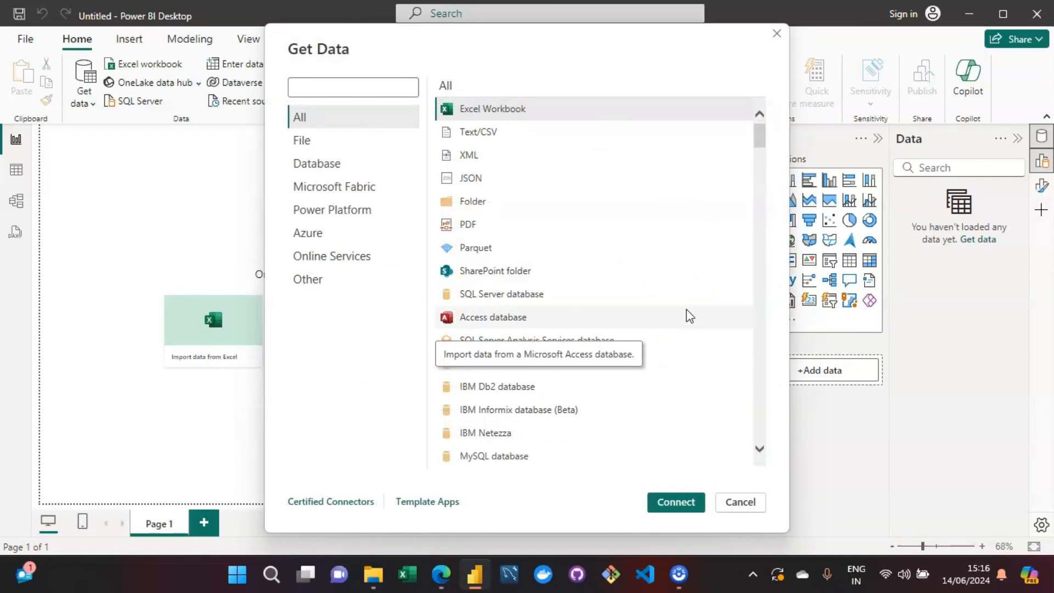
{"action": "left_click", "coordinate": [742, 503]}
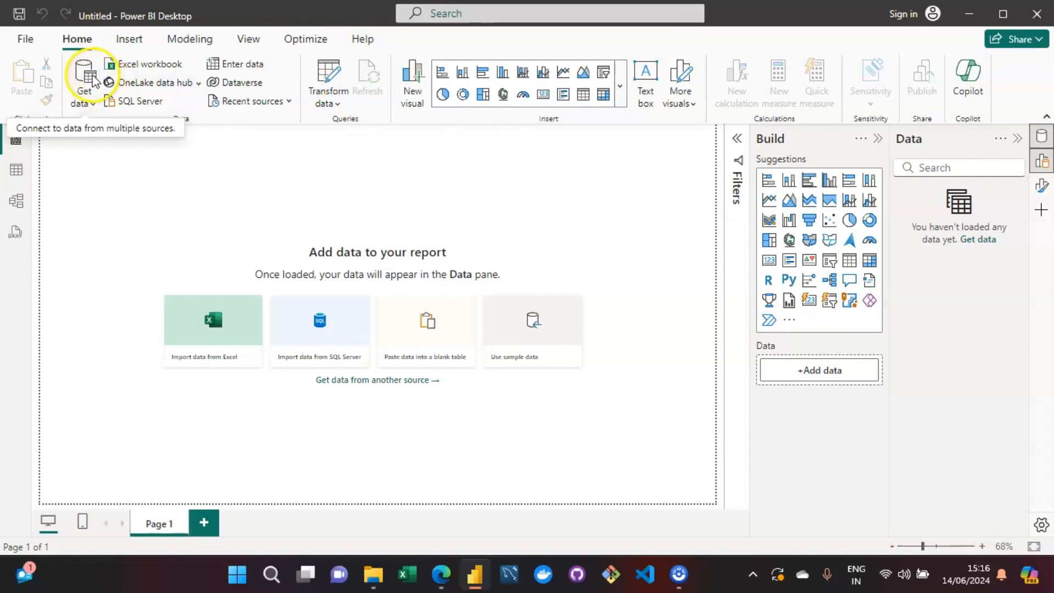
- Review the common data sources, and browse the complete Get Data connector list through the database, Azure and online service connectors
{"action": "left_click", "coordinate": [90, 104]}
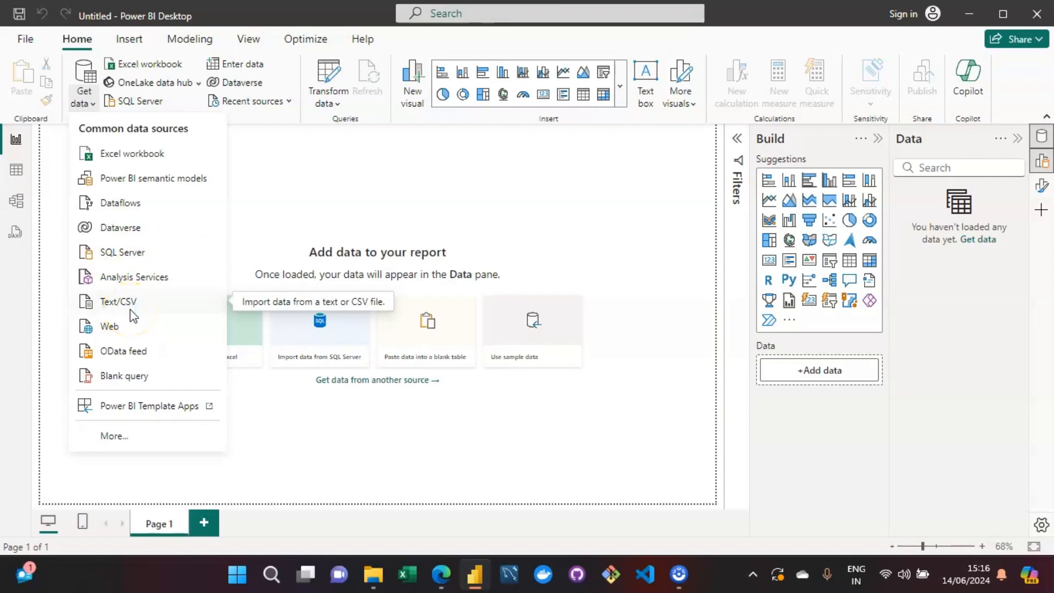
{"action": "left_click", "coordinate": [129, 328]}
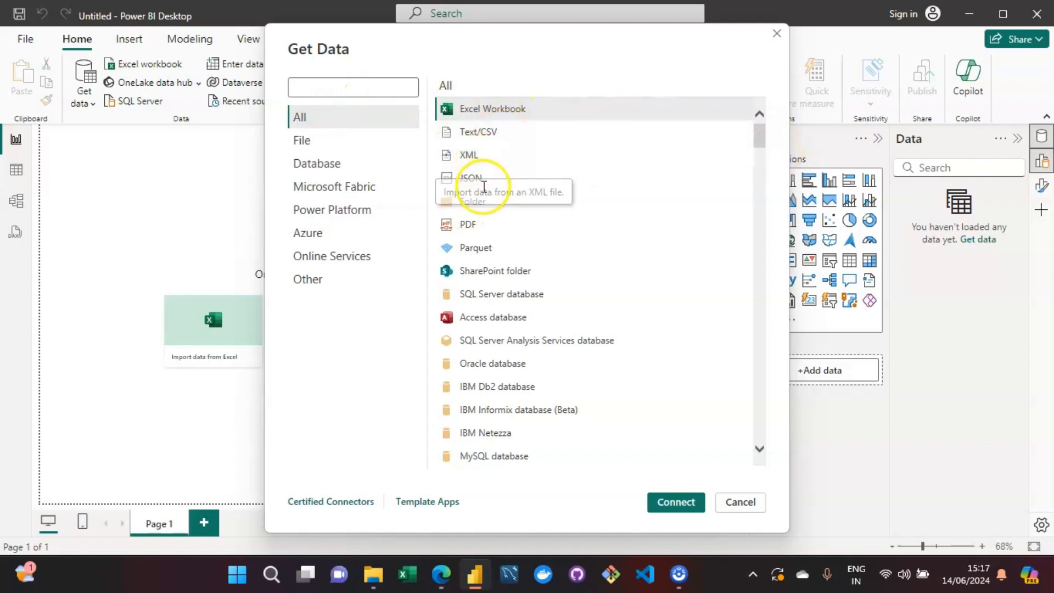
{"action": "left_click_drag", "start_coordinate": [763, 134], "coordinate": [758, 183]}
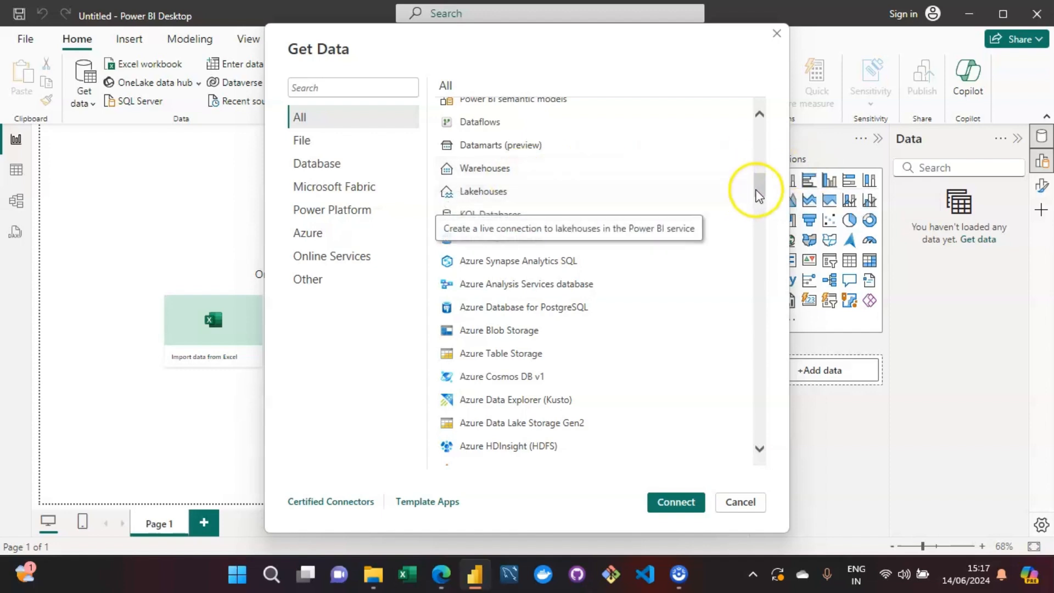
{"action": "scroll", "coordinate": [760, 186], "scroll_direction": "down", "scroll_amount": 1}
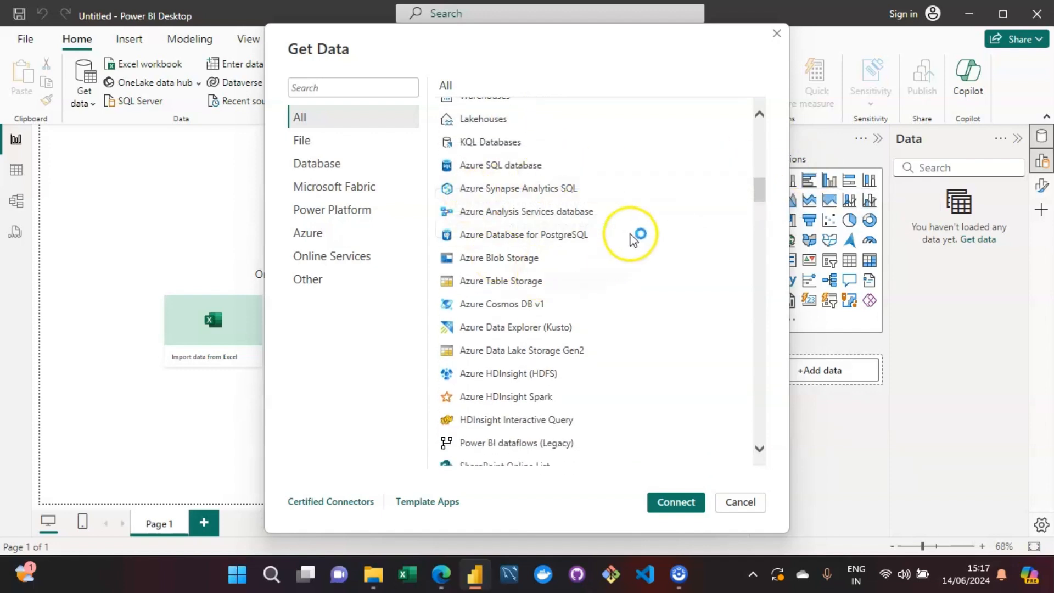
{"action": "left_click_drag", "start_coordinate": [761, 190], "coordinate": [758, 243]}
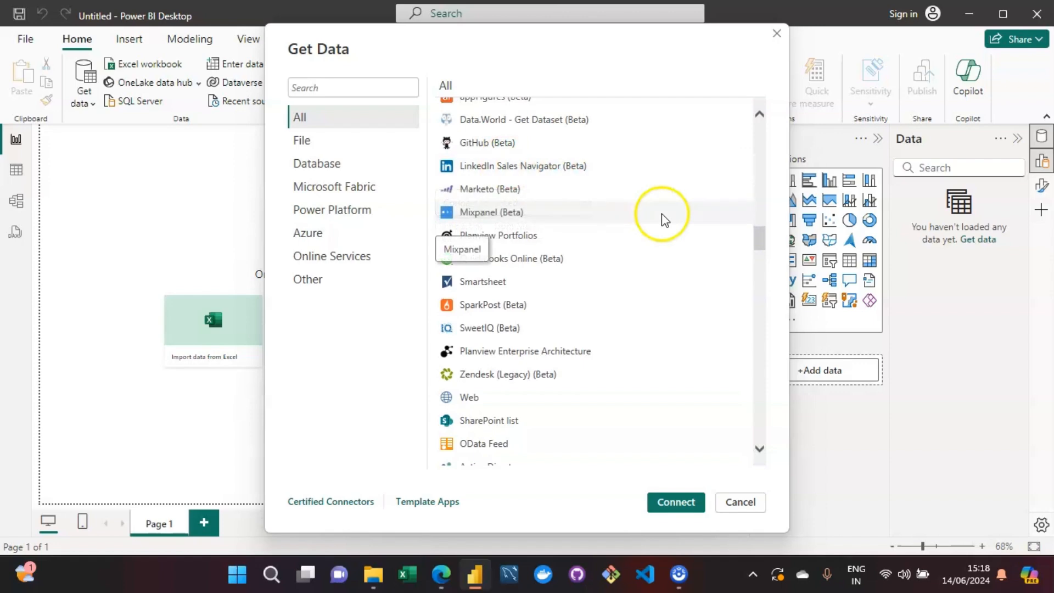
{"action": "left_click_drag", "start_coordinate": [759, 240], "coordinate": [759, 247]}
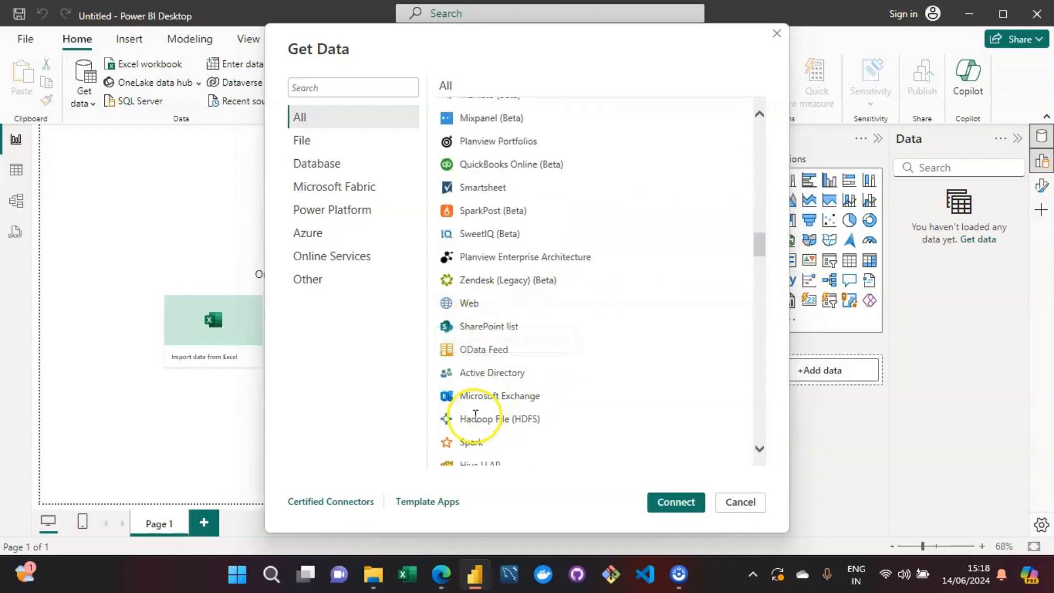
{"action": "left_click_drag", "start_coordinate": [767, 248], "coordinate": [770, 127]}
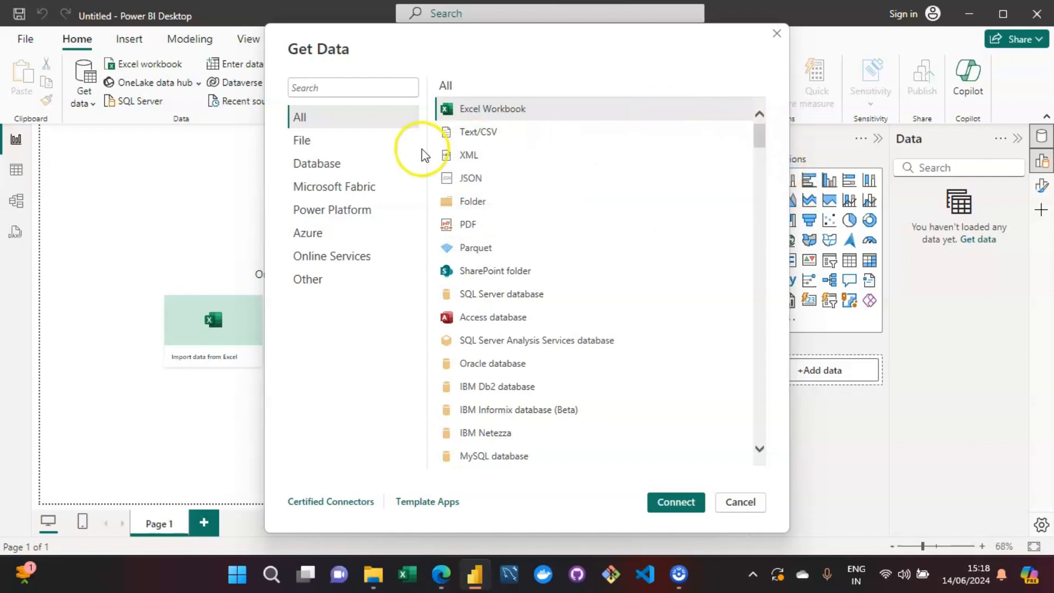
{"action": "scroll", "coordinate": [762, 144], "scroll_direction": "down", "scroll_amount": 2}
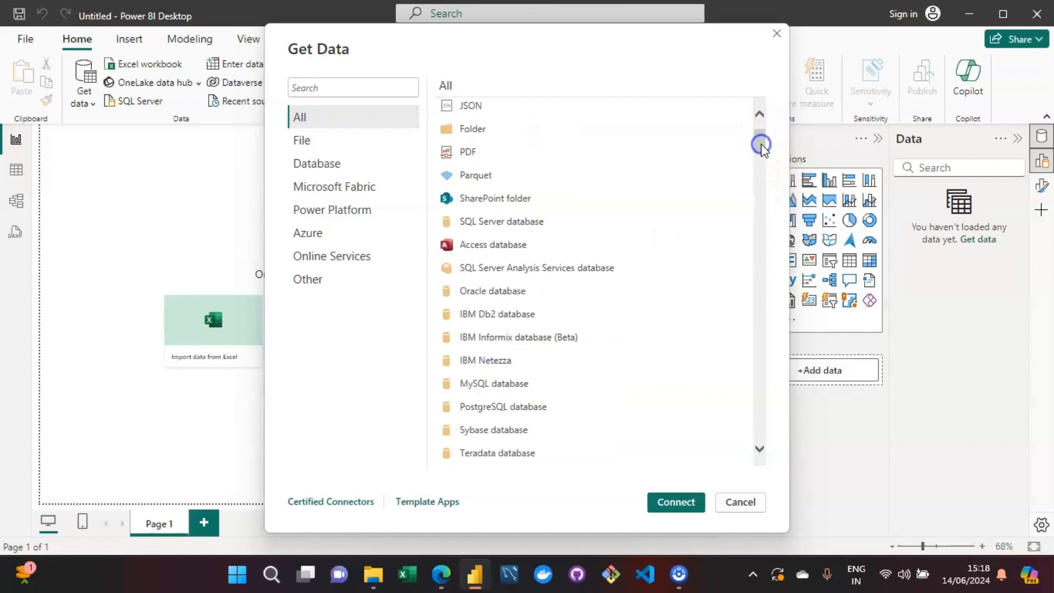
{"action": "scroll", "coordinate": [763, 148], "scroll_direction": "down", "scroll_amount": 2}
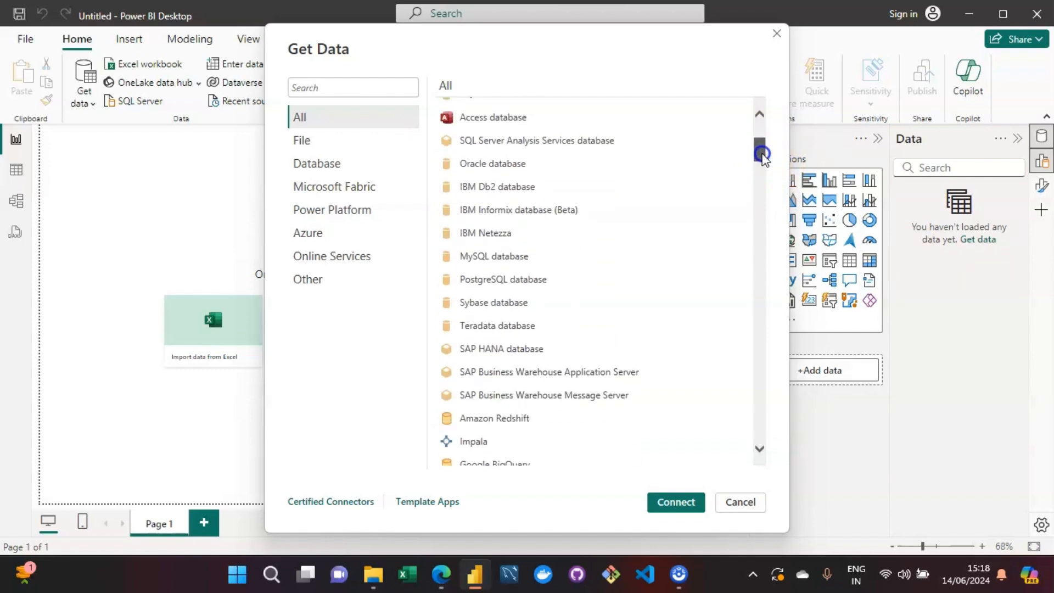
{"action": "scroll", "coordinate": [762, 144], "scroll_direction": "up", "scroll_amount": 5}
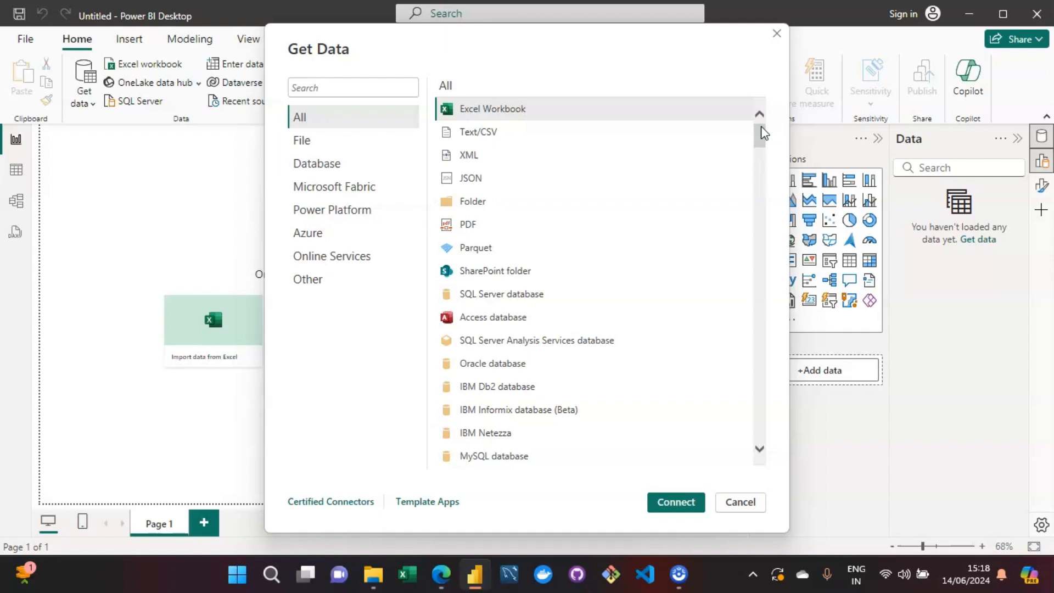
{"action": "left_click_drag", "start_coordinate": [762, 131], "coordinate": [757, 179]}
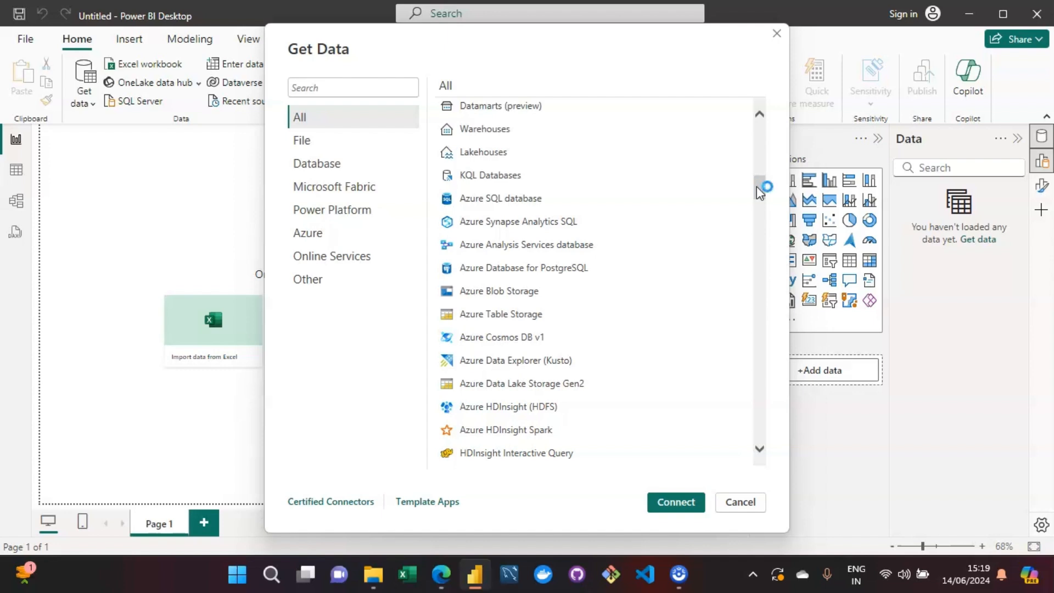
{"action": "scroll", "coordinate": [758, 184], "scroll_direction": "up", "scroll_amount": 5}
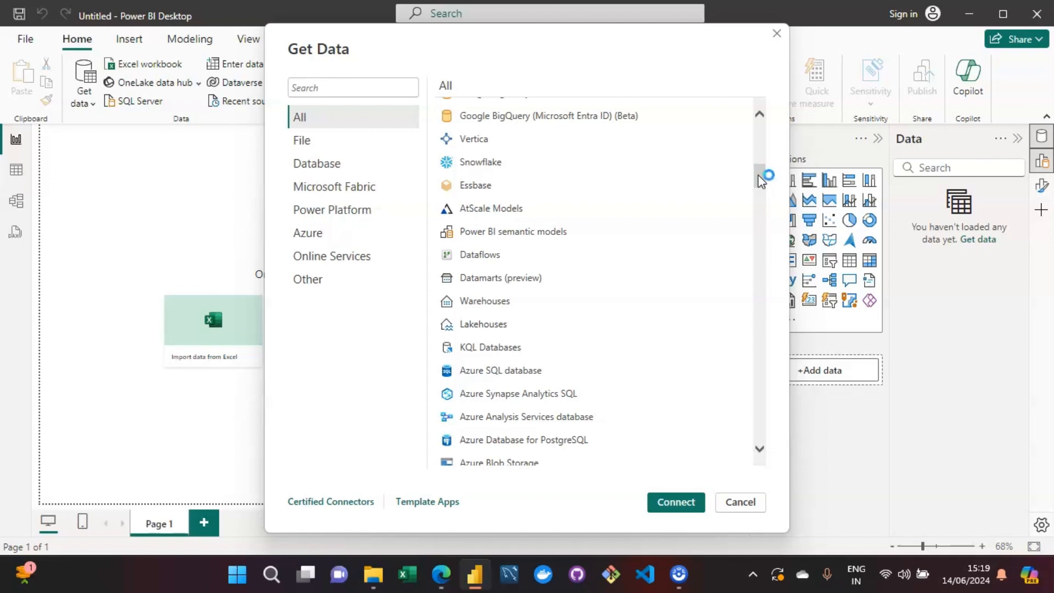
{"action": "left_click_drag", "start_coordinate": [760, 182], "coordinate": [762, 125]}
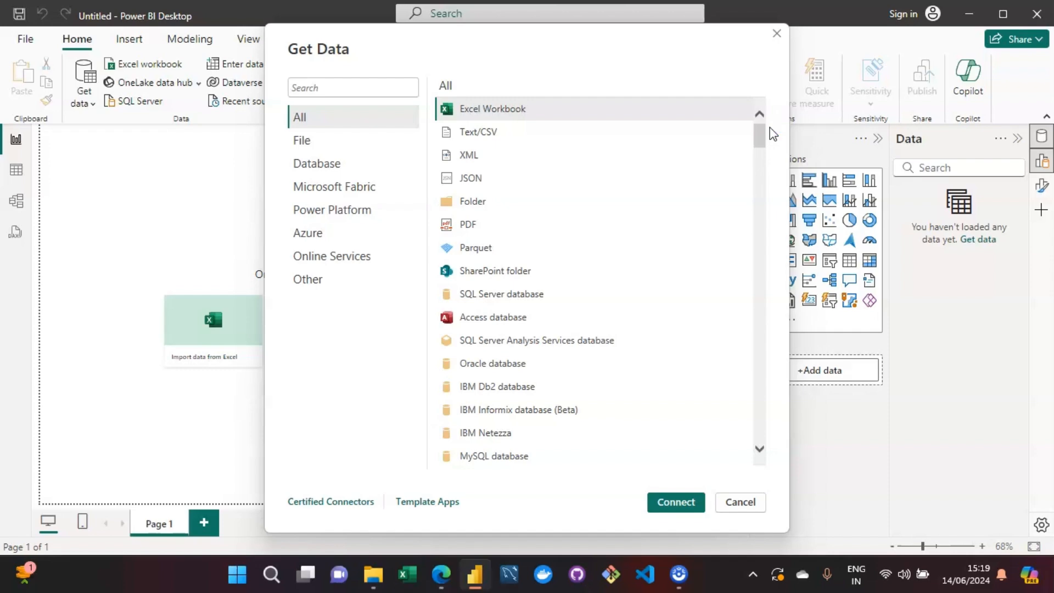
{"action": "mouse_move", "coordinate": [764, 132]}
{"action": "left_mouse_down"}
{"action": "mouse_move", "coordinate": [764, 147]}
{"action": "mouse_move", "coordinate": [764, 132]}
{"action": "left_mouse_up"}
- Limit the Get Data sources to the File category, try the Text/CSV connector and select Folder instead
{"action": "left_click", "coordinate": [305, 142]}
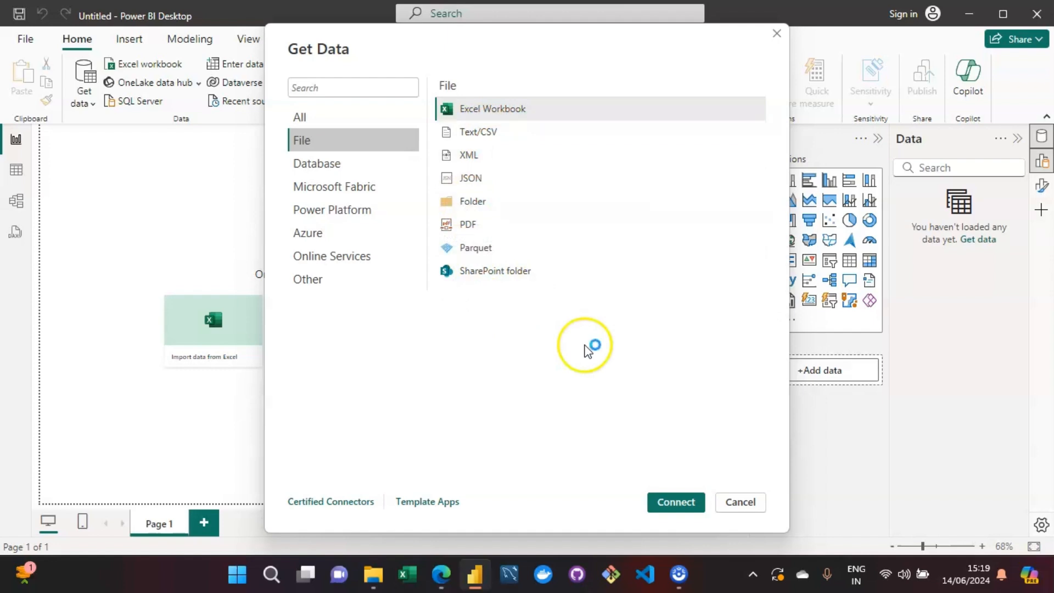
{"action": "left_click", "coordinate": [481, 130]}
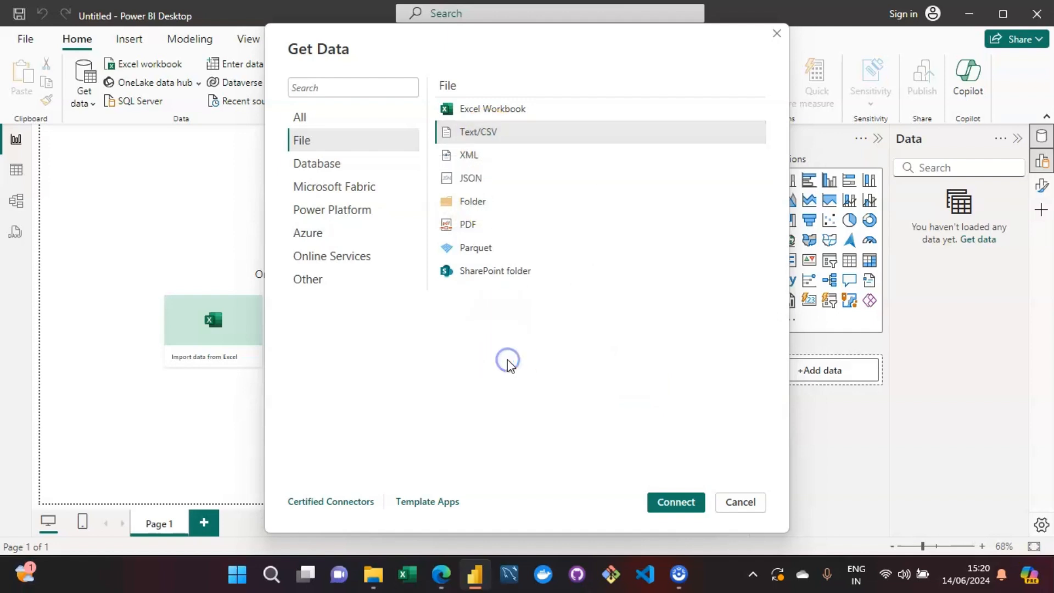
{"action": "left_click", "coordinate": [487, 205]}
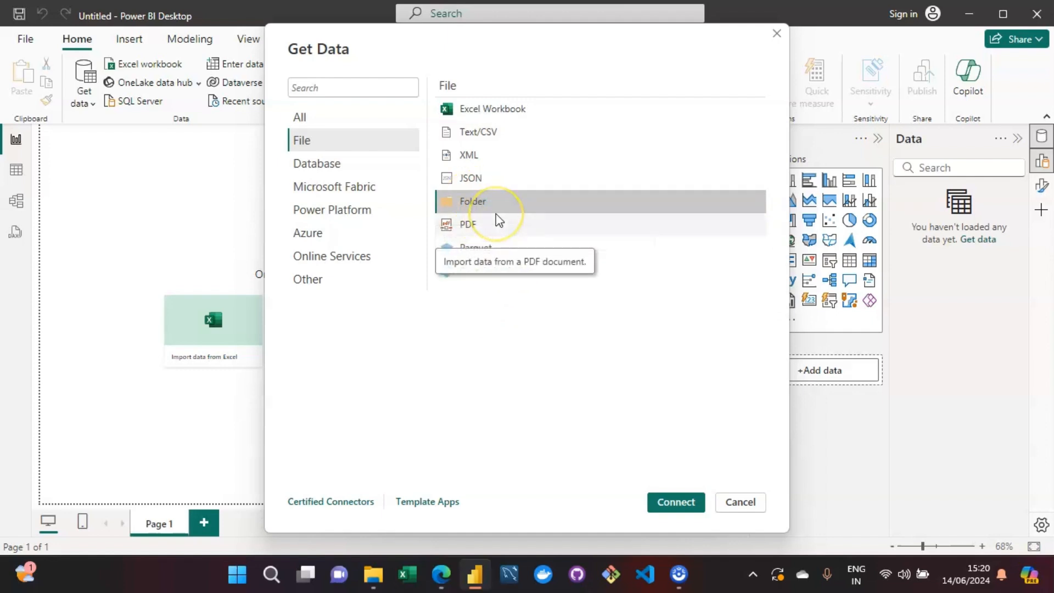
{"action": "left_click", "coordinate": [464, 209]}
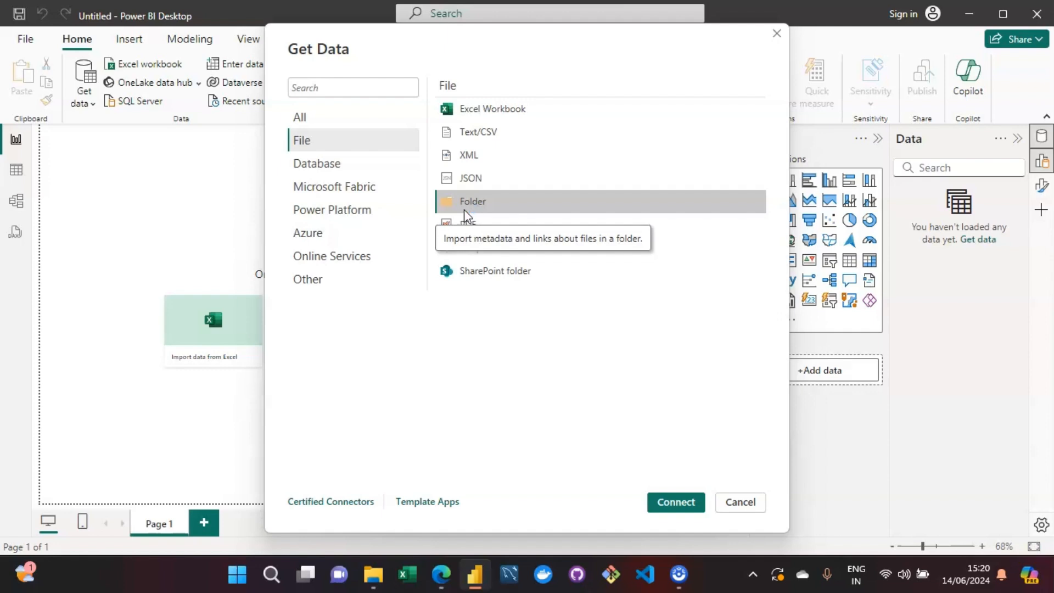
{"action": "left_click", "coordinate": [483, 208]}
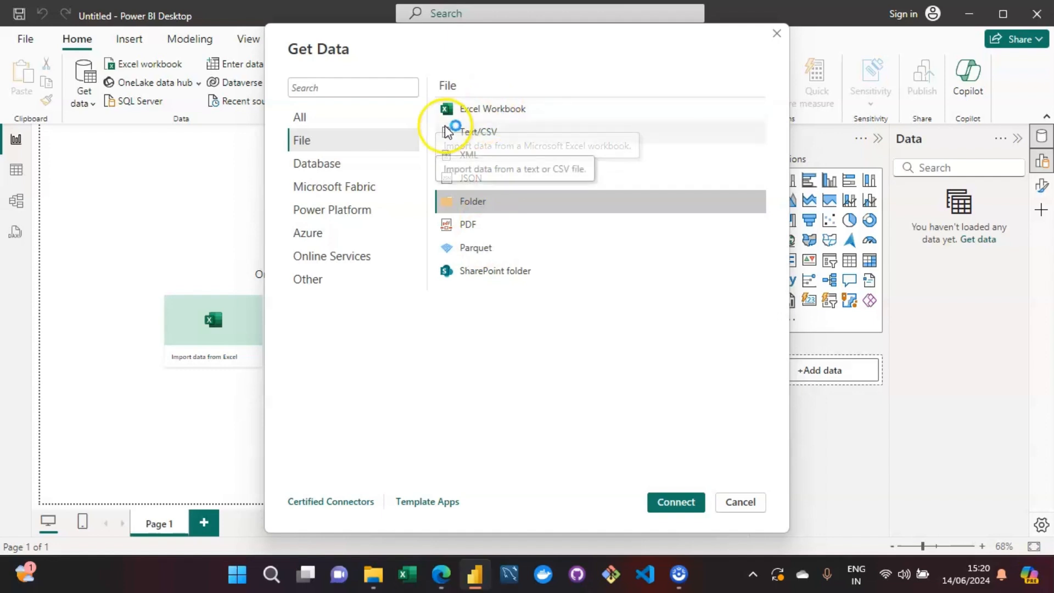
- Browse the full list of Database connectors in the Get Data sources
{"action": "left_click", "coordinate": [317, 163]}
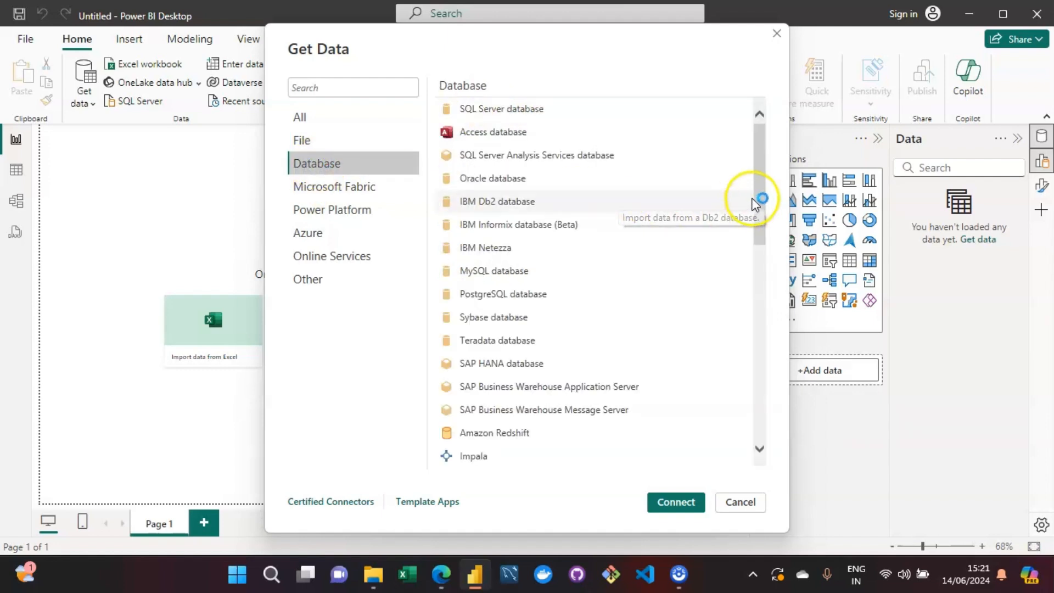
{"action": "left_click", "coordinate": [762, 161]}
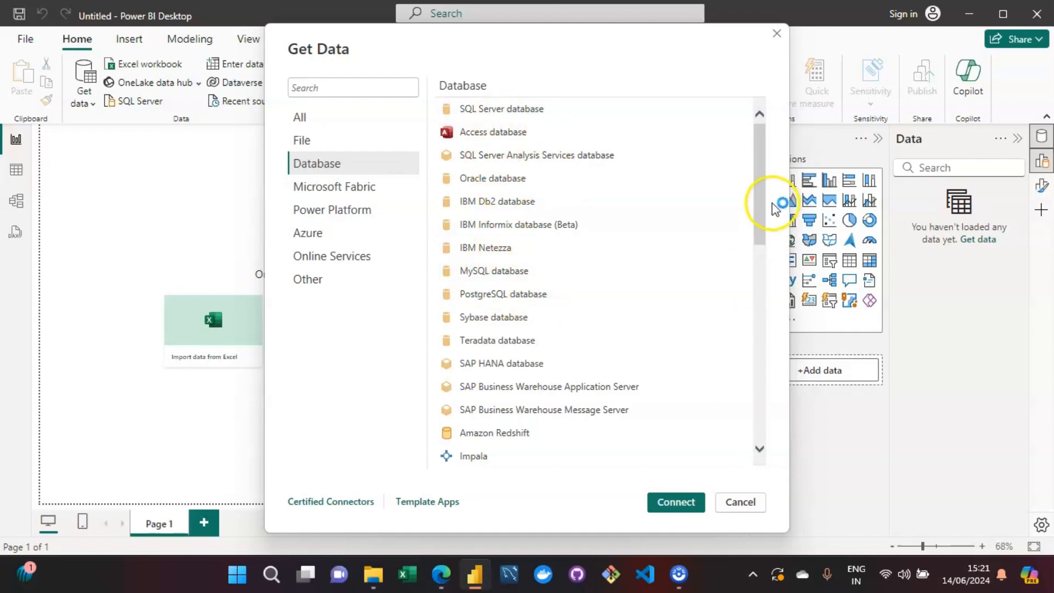
{"action": "left_click_drag", "start_coordinate": [762, 201], "coordinate": [758, 445]}
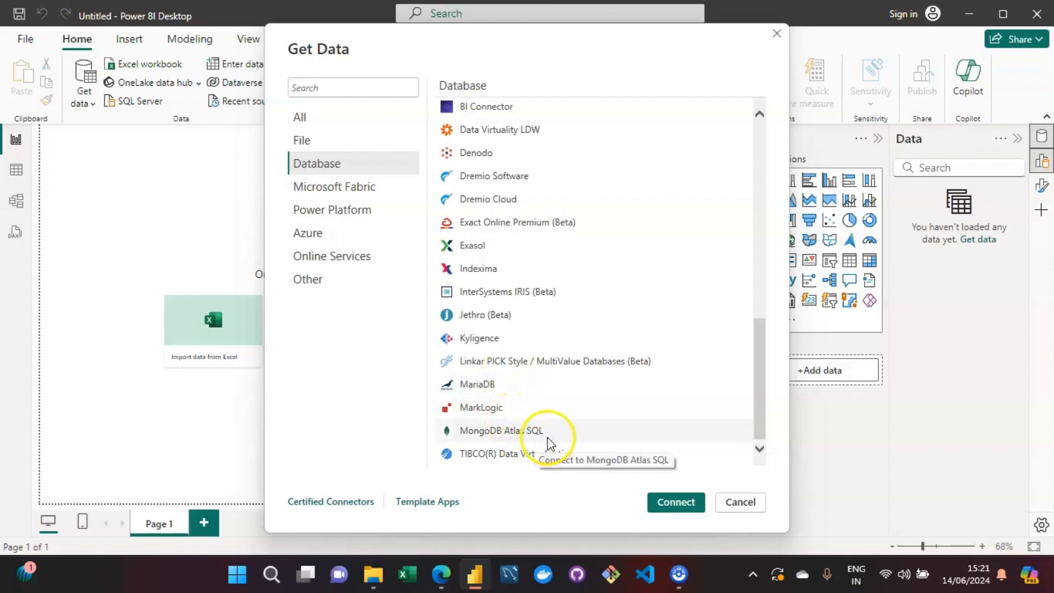
{"action": "left_click_drag", "start_coordinate": [757, 425], "coordinate": [754, 196]}
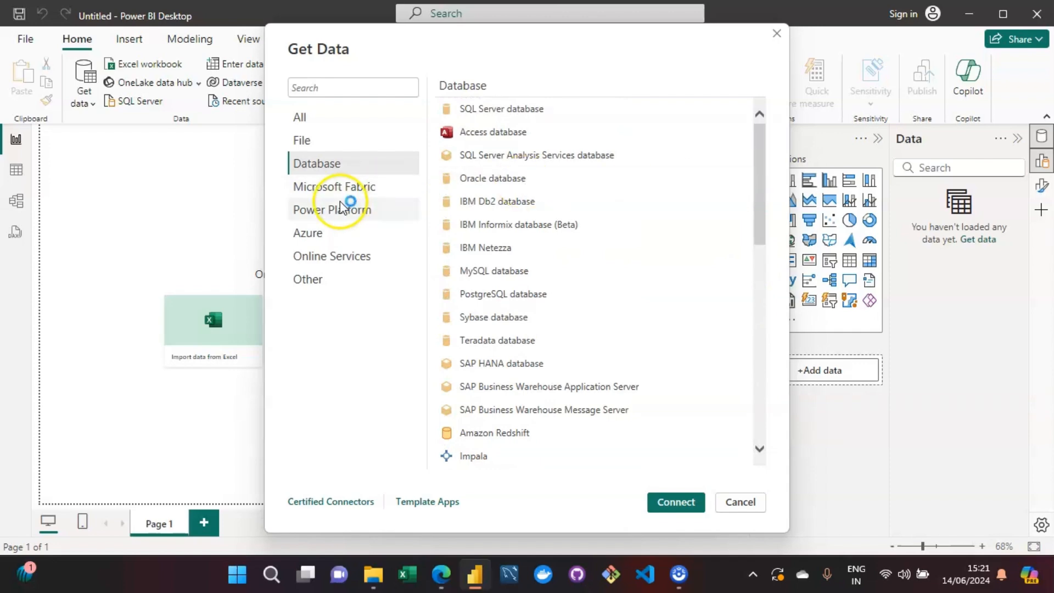
- Review the connectors offered in the Microsoft Fabric, Power Platform and Azure categories
{"action": "left_click", "coordinate": [314, 188]}
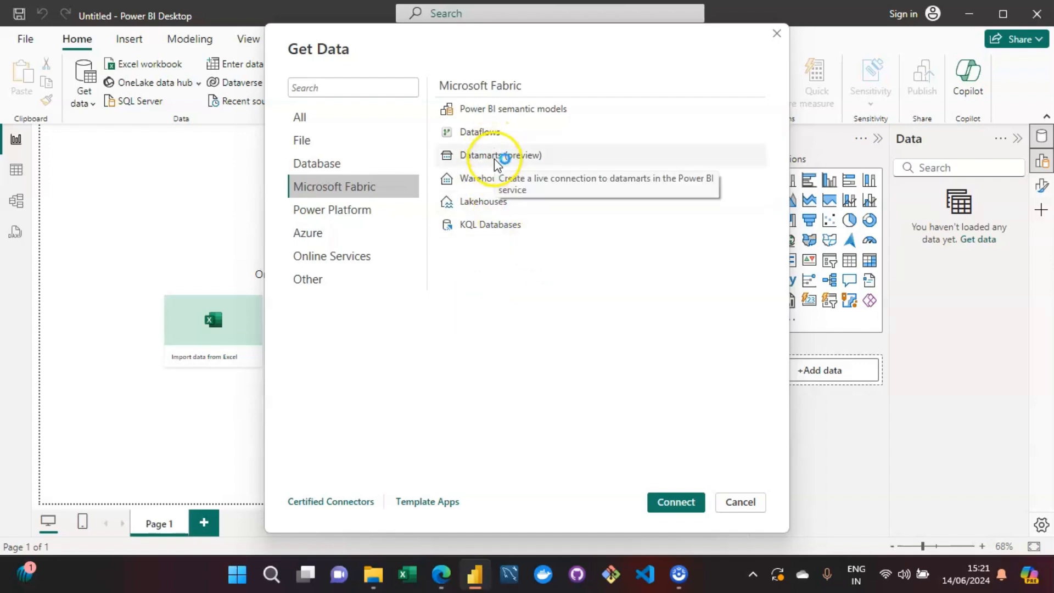
{"action": "left_click", "coordinate": [339, 209]}
{"action": "left_click", "coordinate": [506, 183]}
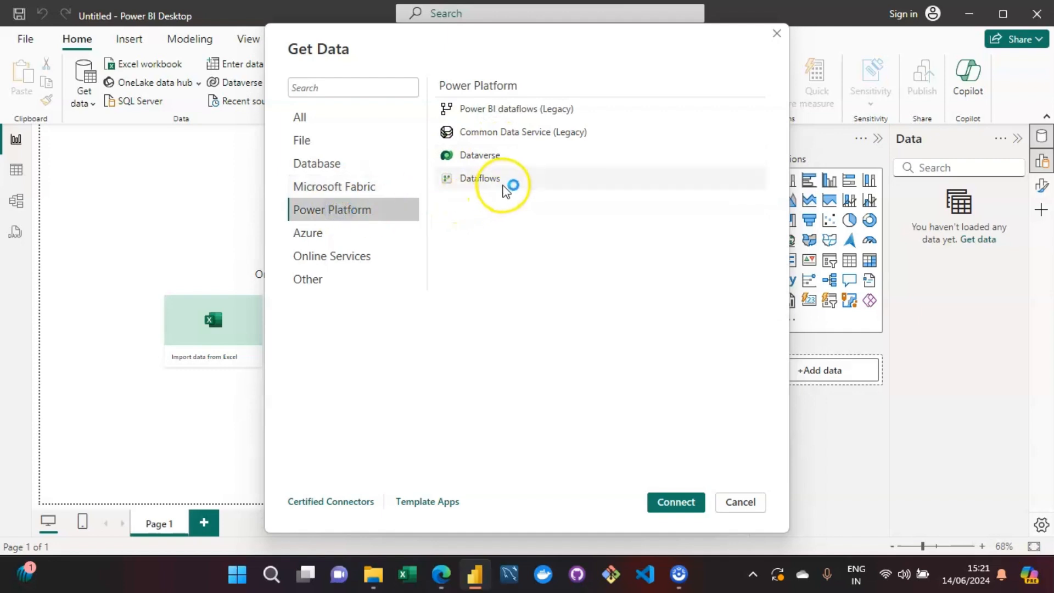
{"action": "left_click", "coordinate": [319, 231]}
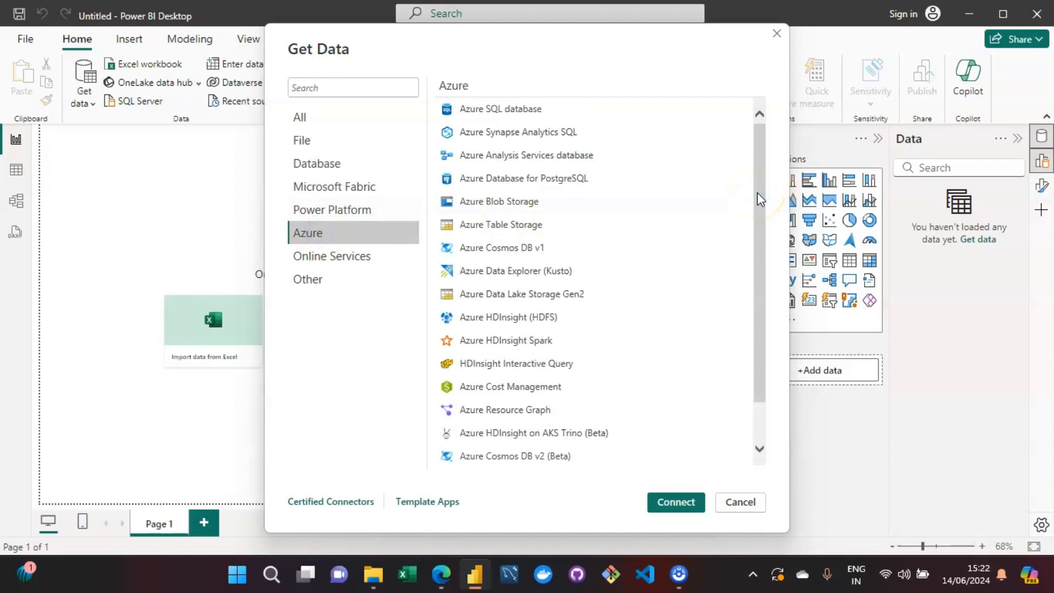
{"action": "left_click_drag", "start_coordinate": [757, 194], "coordinate": [753, 157]}
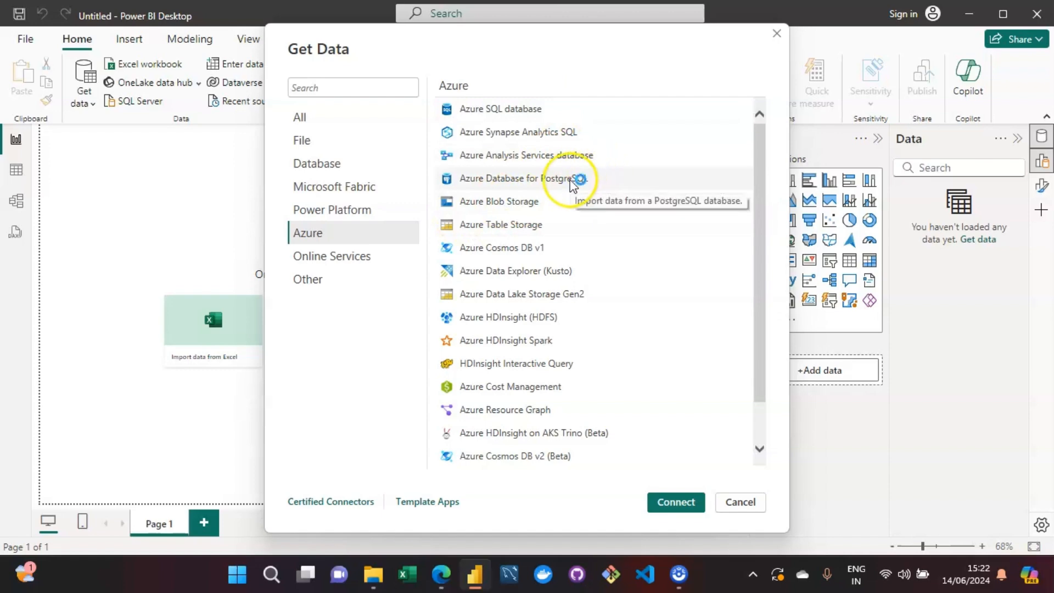
- Browse the Online Services connectors and the complete list of Other connectors
{"action": "left_click", "coordinate": [316, 257]}
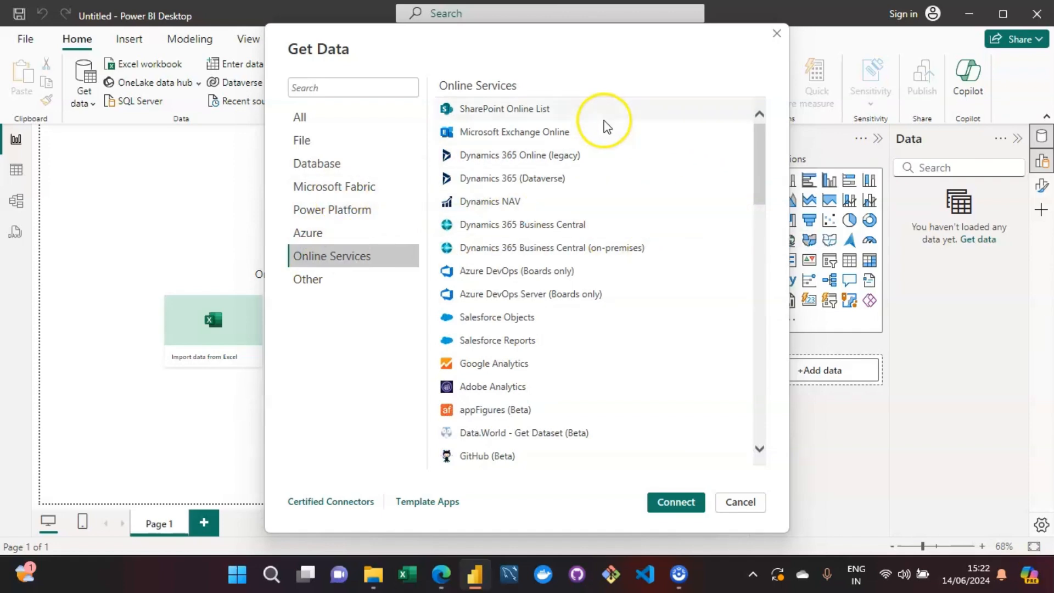
{"action": "left_click_drag", "start_coordinate": [760, 146], "coordinate": [755, 188]}
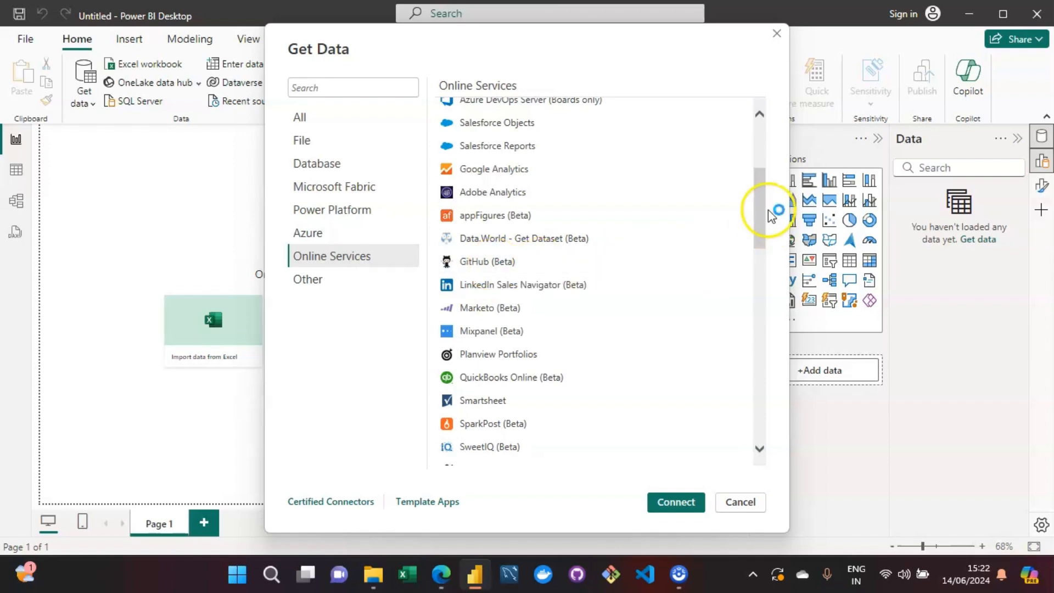
{"action": "left_click_drag", "start_coordinate": [759, 205], "coordinate": [753, 459]}
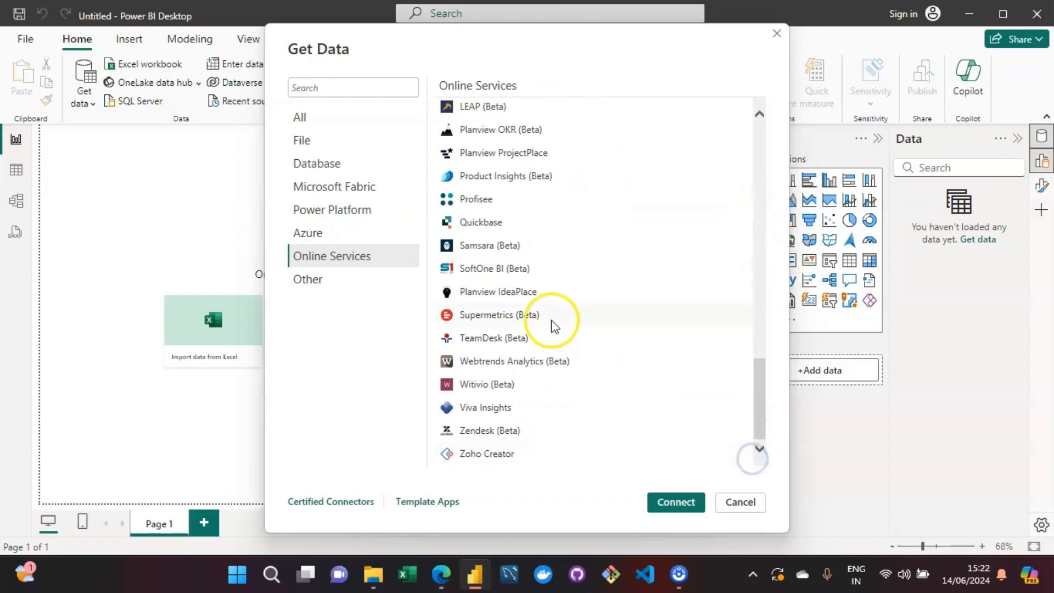
{"action": "left_click", "coordinate": [320, 280]}
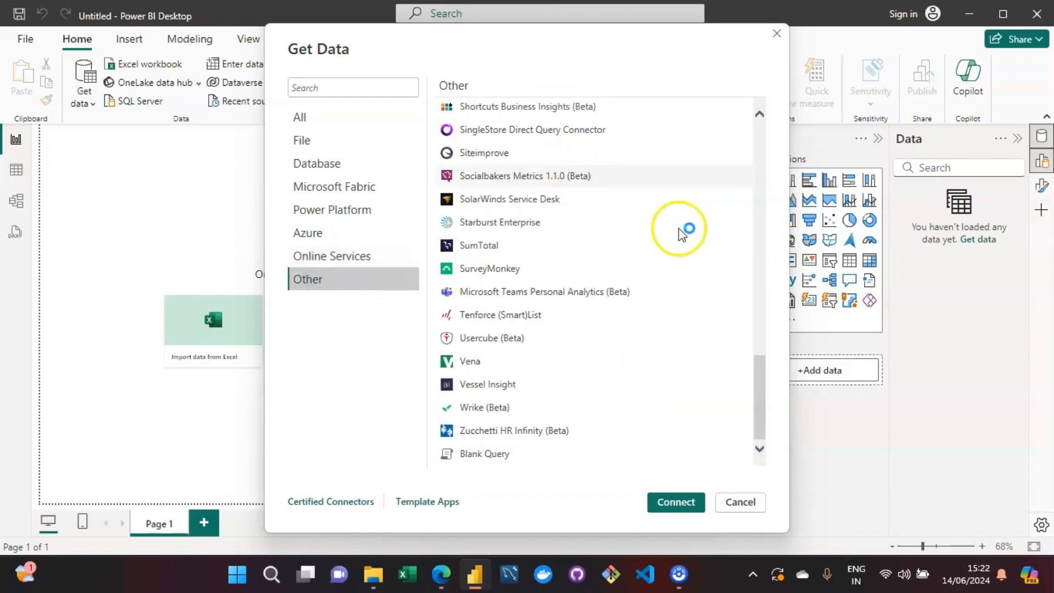
{"action": "left_click", "coordinate": [763, 309]}
{"action": "left_click_drag", "start_coordinate": [766, 310], "coordinate": [766, 104]}
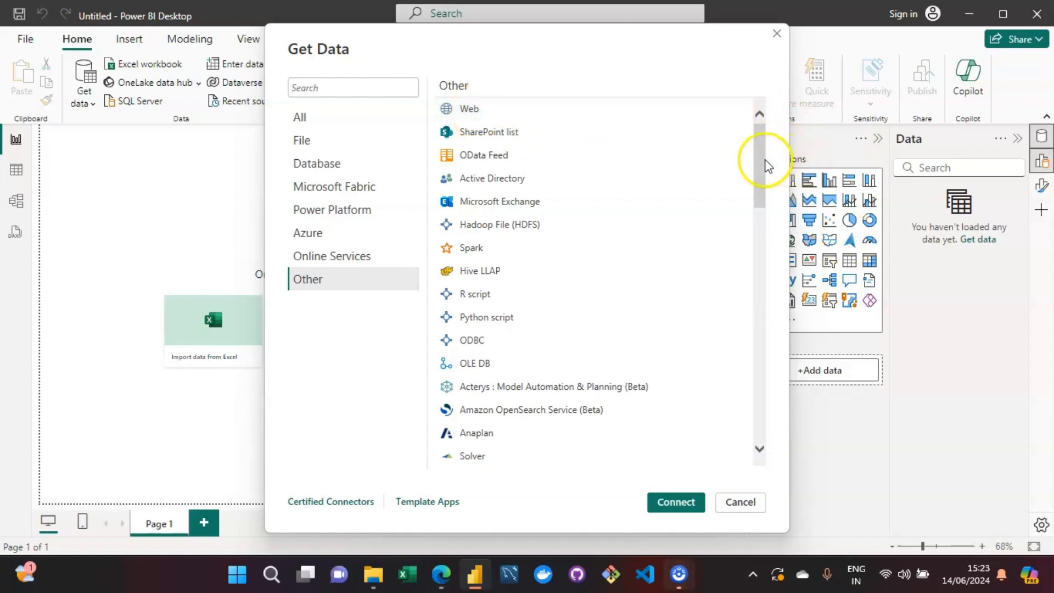
{"action": "left_click_drag", "start_coordinate": [768, 164], "coordinate": [758, 421]}
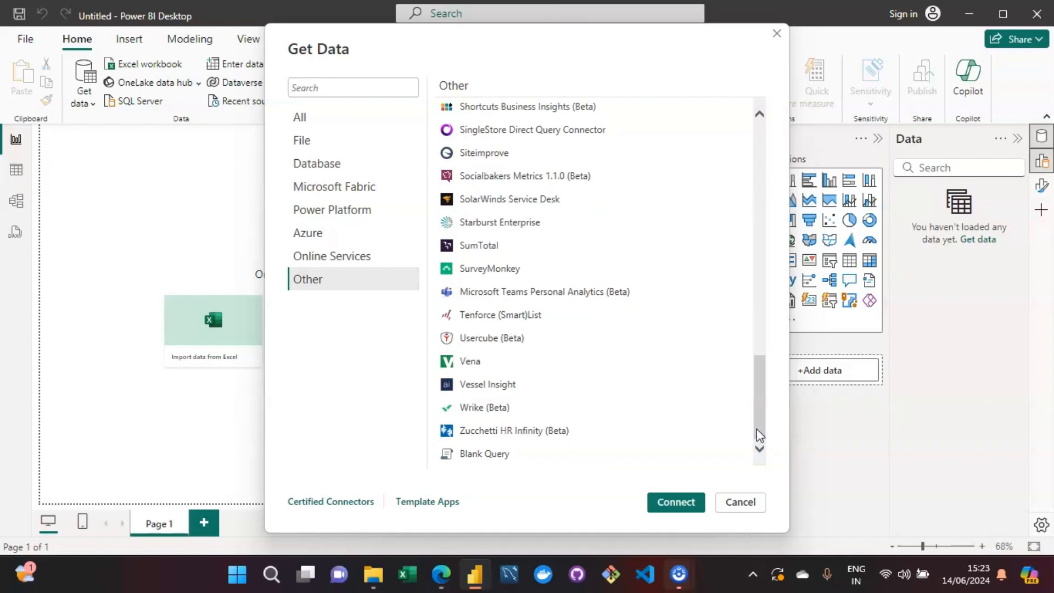
{"action": "left_click_drag", "start_coordinate": [759, 436], "coordinate": [783, 188]}
- Connect to the Company Territory Lookup file with the Text/CSV connector from the File category
{"action": "left_click", "coordinate": [349, 122]}
{"action": "left_click", "coordinate": [323, 143]}
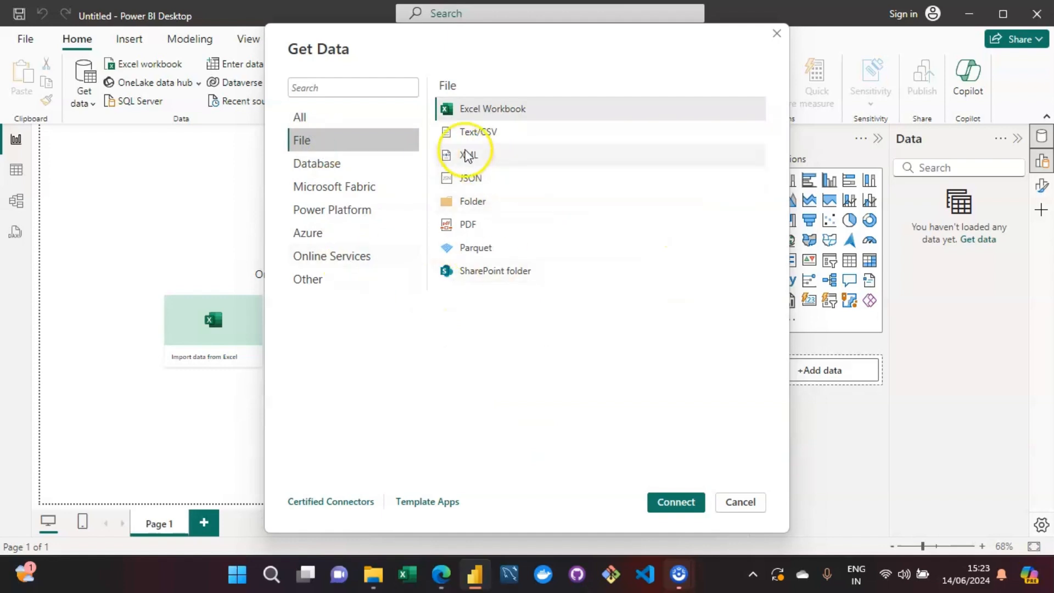
{"action": "left_click", "coordinate": [502, 133]}
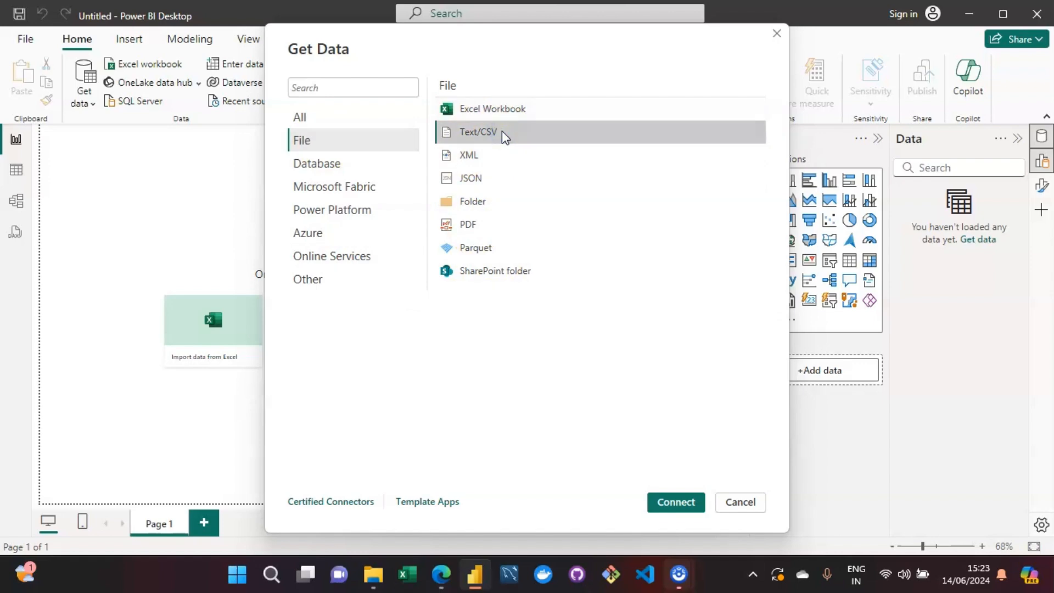
{"action": "left_click", "coordinate": [676, 502]}
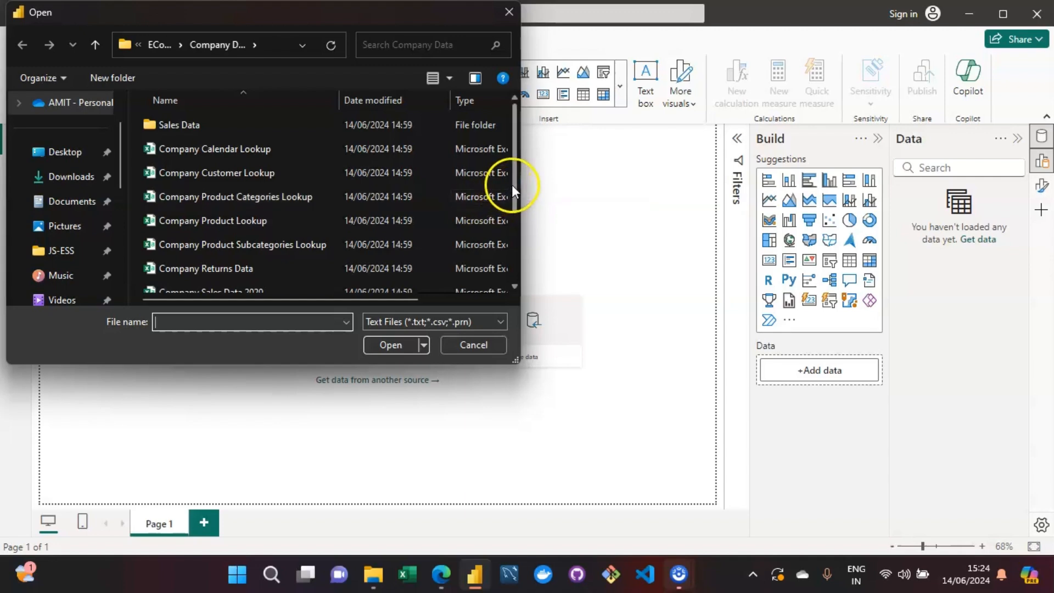
{"action": "left_click_drag", "start_coordinate": [512, 184], "coordinate": [502, 250]}
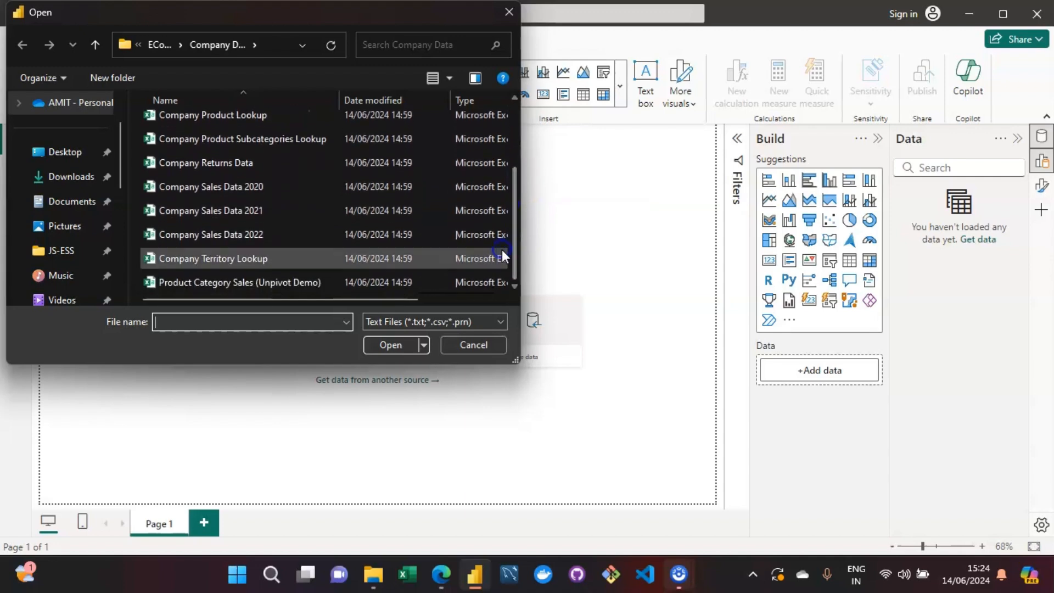
{"action": "left_click", "coordinate": [230, 262]}
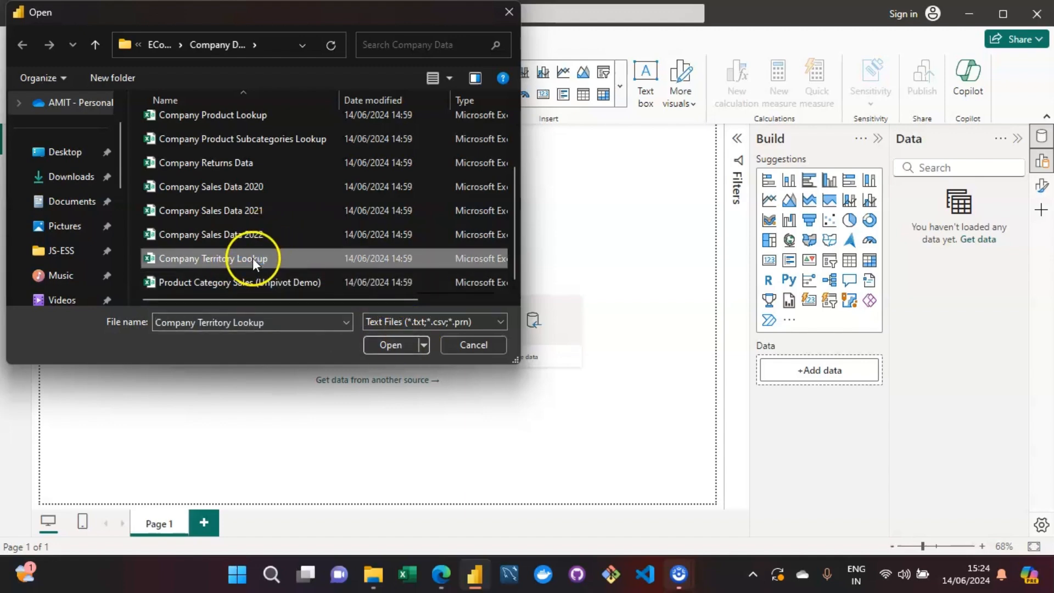
{"action": "left_click", "coordinate": [386, 345]}
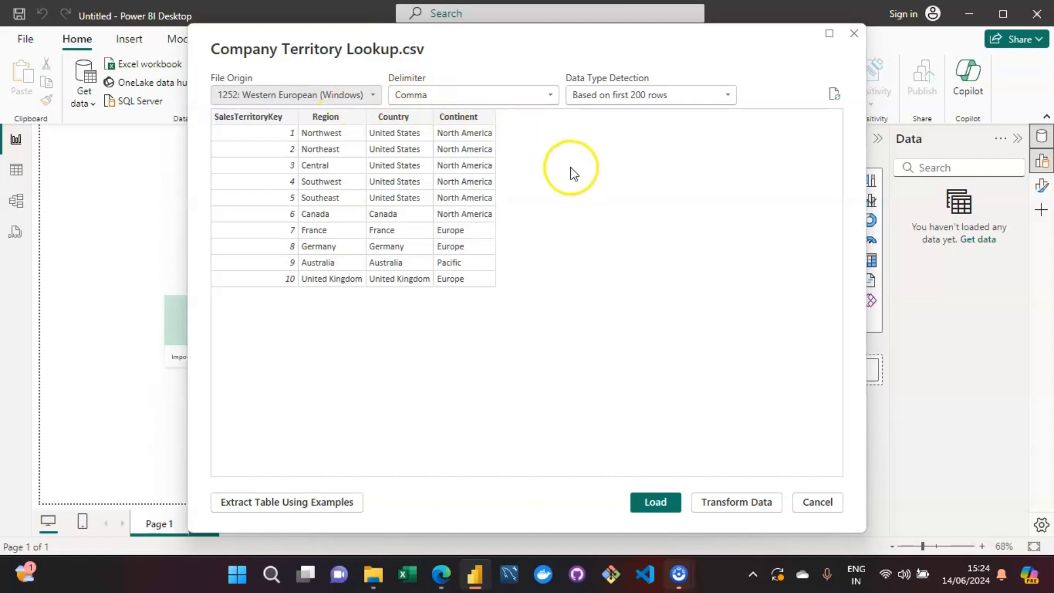
- Keep Comma as the delimiter and type detection based on the first 200 rows, and open the territory data for transformation in Power Query Editor
{"action": "left_click", "coordinate": [549, 96]}
{"action": "left_click", "coordinate": [550, 96]}
{"action": "left_click", "coordinate": [549, 96]}
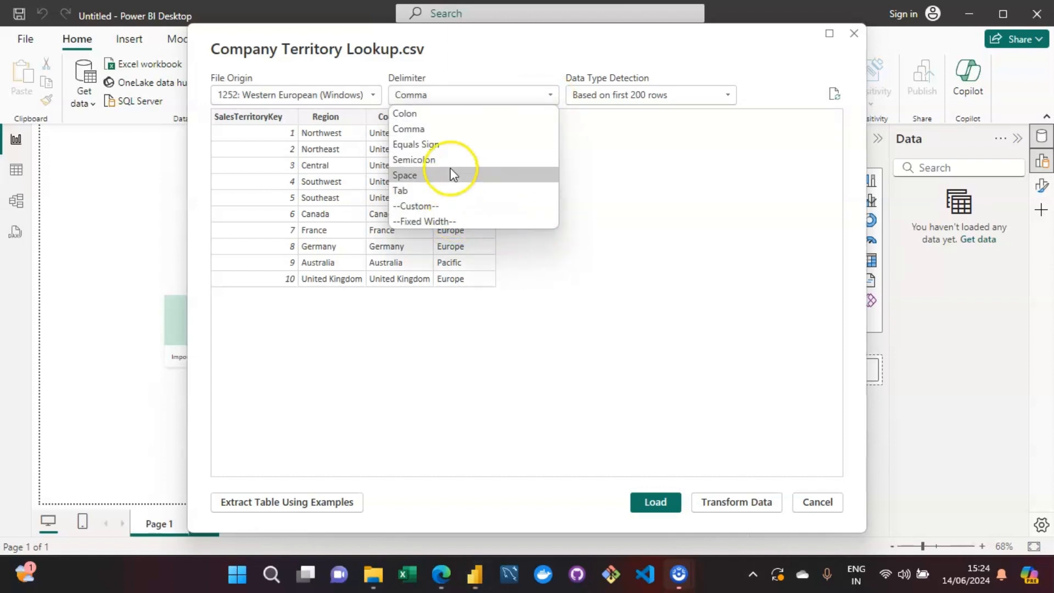
{"action": "left_click", "coordinate": [437, 132]}
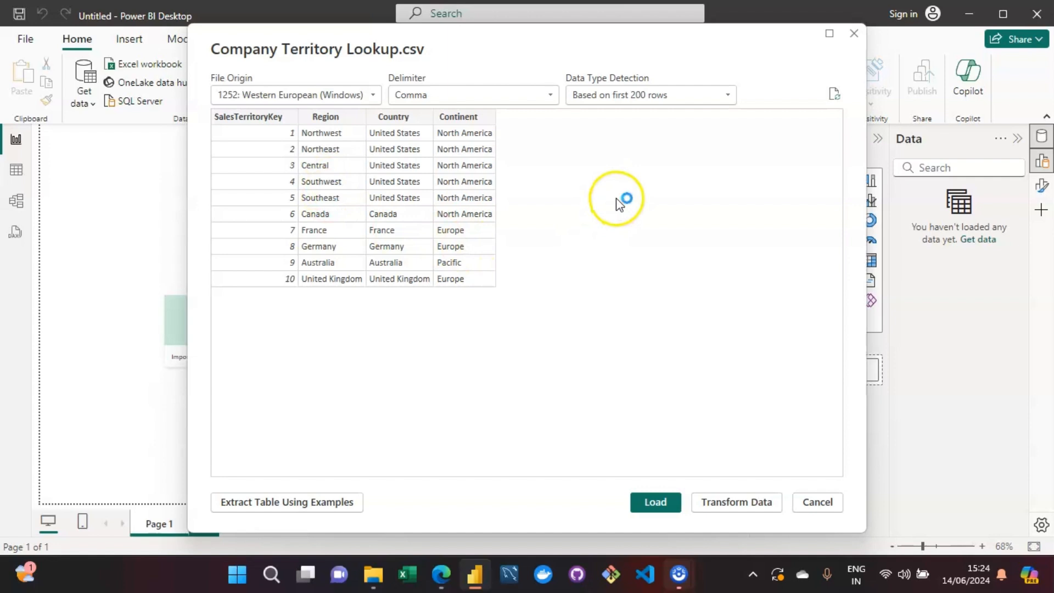
{"action": "left_click", "coordinate": [719, 98]}
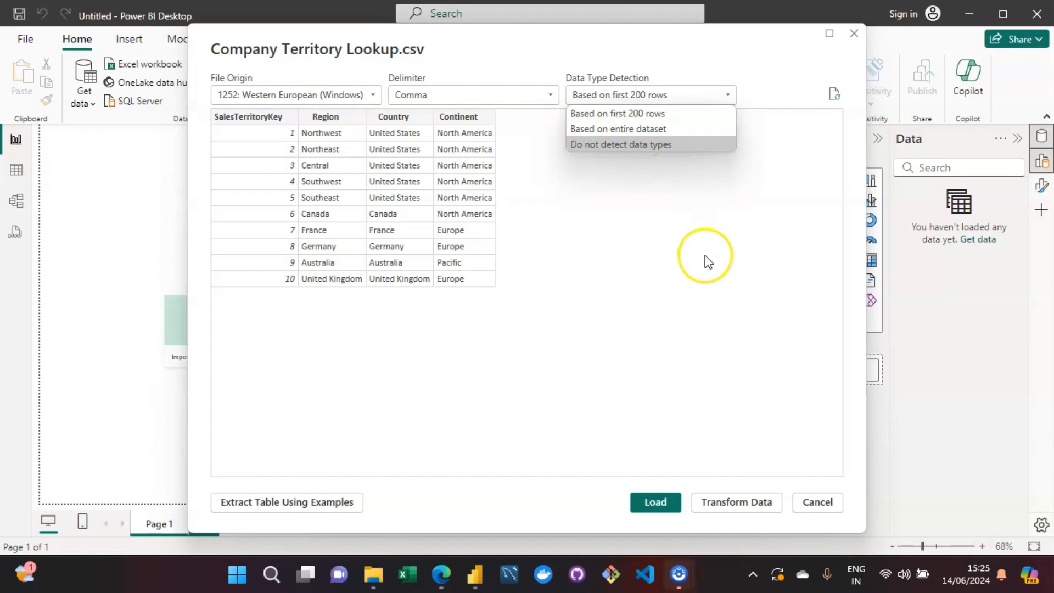
{"action": "left_click", "coordinate": [766, 275]}
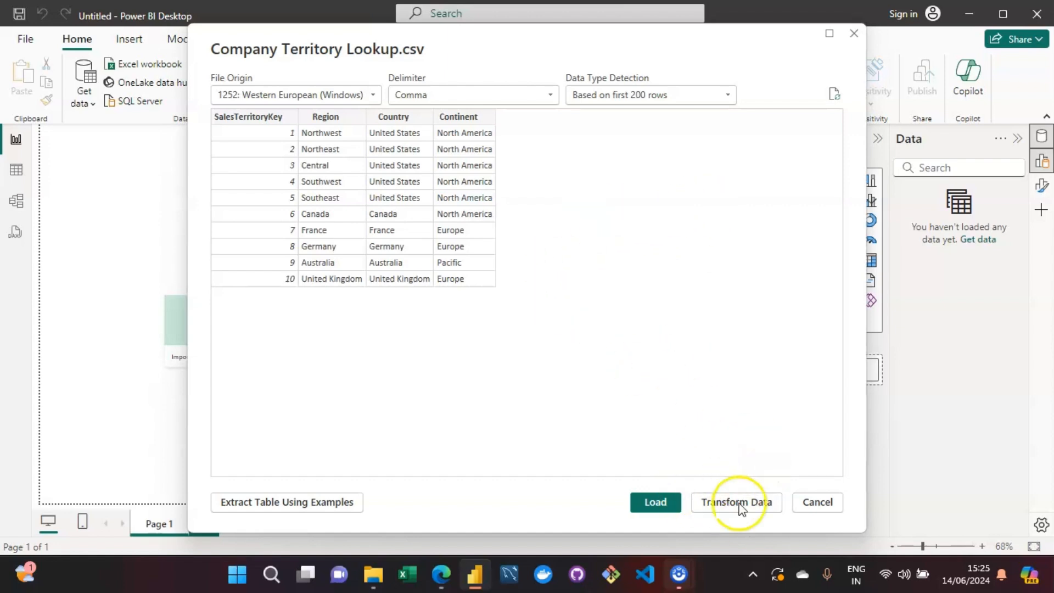
{"action": "left_click", "coordinate": [710, 506]}
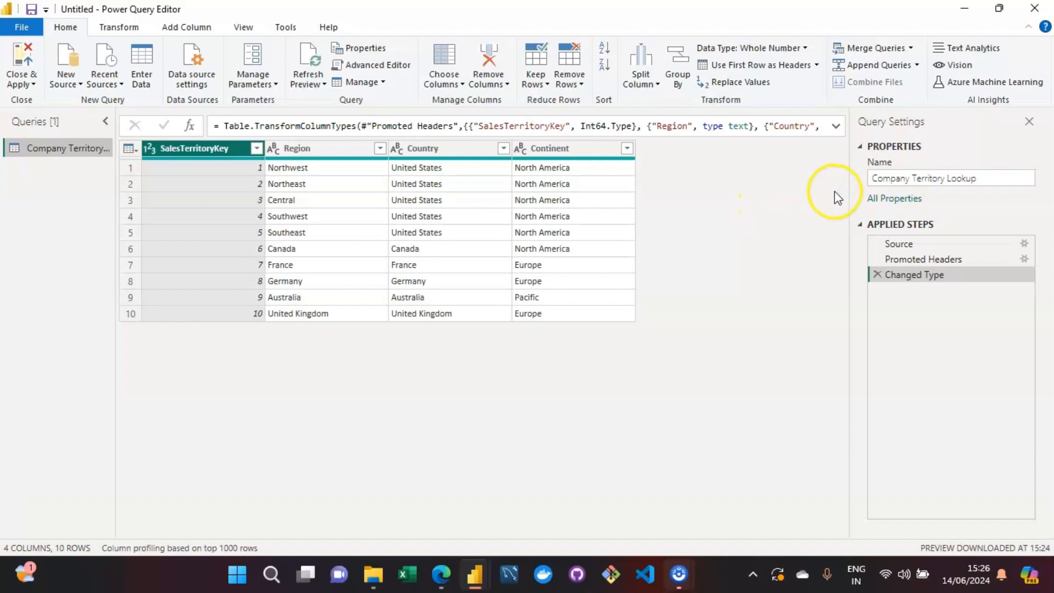
- Rename the Company Territory Lookup query as Territory Lookup
{"action": "left_click", "coordinate": [913, 178]}
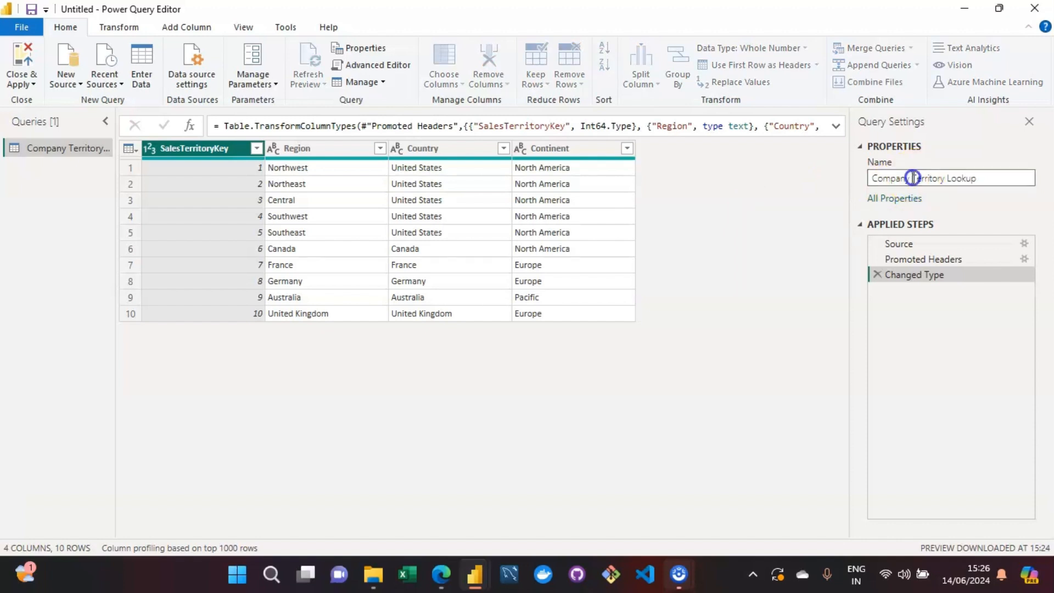
{"action": "left_click", "coordinate": [930, 173]}
{"action": "left_click", "coordinate": [241, 164]}
{"action": "left_click", "coordinate": [972, 177]}
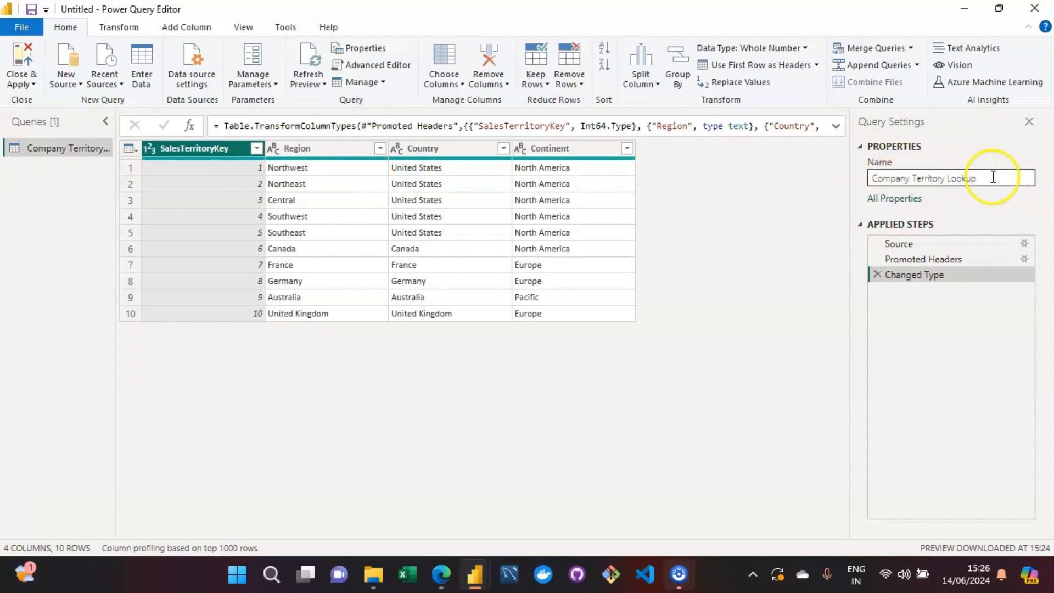
{"action": "left_click", "coordinate": [117, 155]}
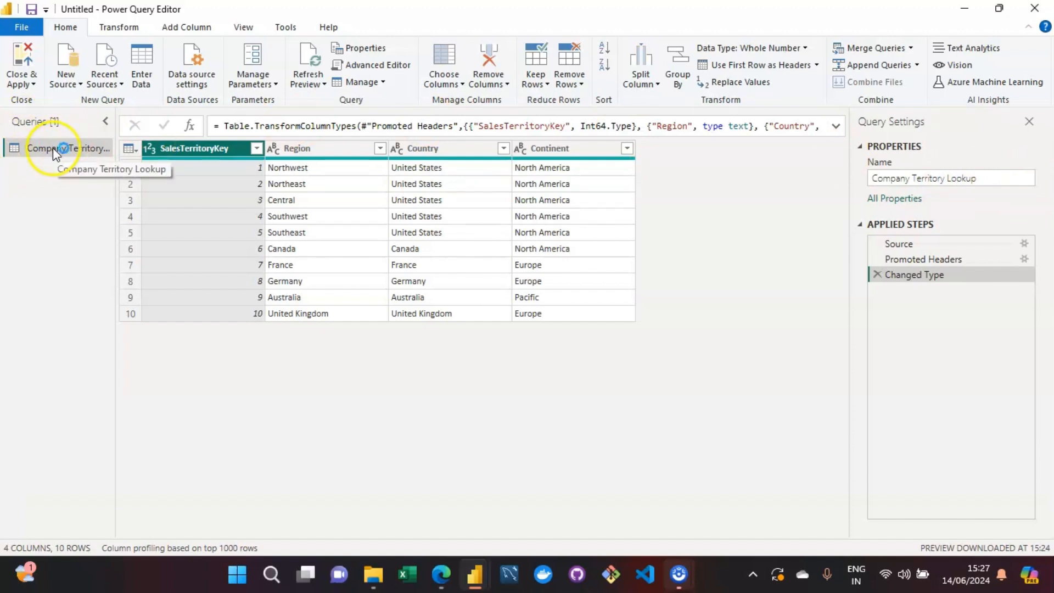
{"action": "left_click", "coordinate": [911, 181]}
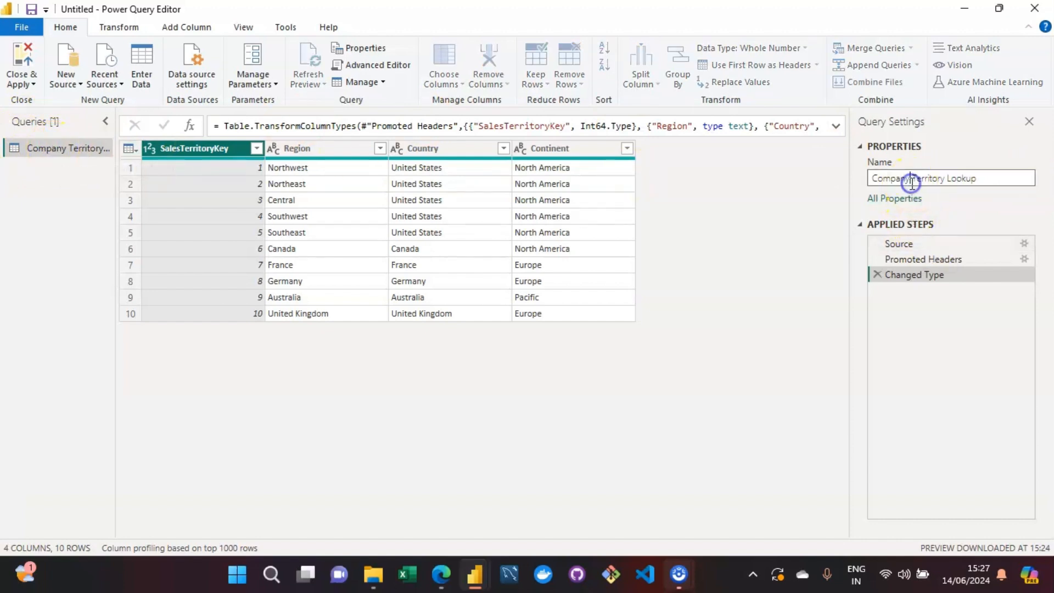
{"action": "key", "text": "BackSpace"}
{"action": "key", "text": "BackSpace"}
{"action": "key", "text": "BackSpace"}
{"action": "key", "text": "BackSpace"}
{"action": "key", "text": "BackSpace"}
{"action": "key", "text": "BackSpace"}
{"action": "key", "text": "BackSpace"}
{"action": "key", "text": "BackSpace"}
{"action": "left_click", "coordinate": [934, 186]}
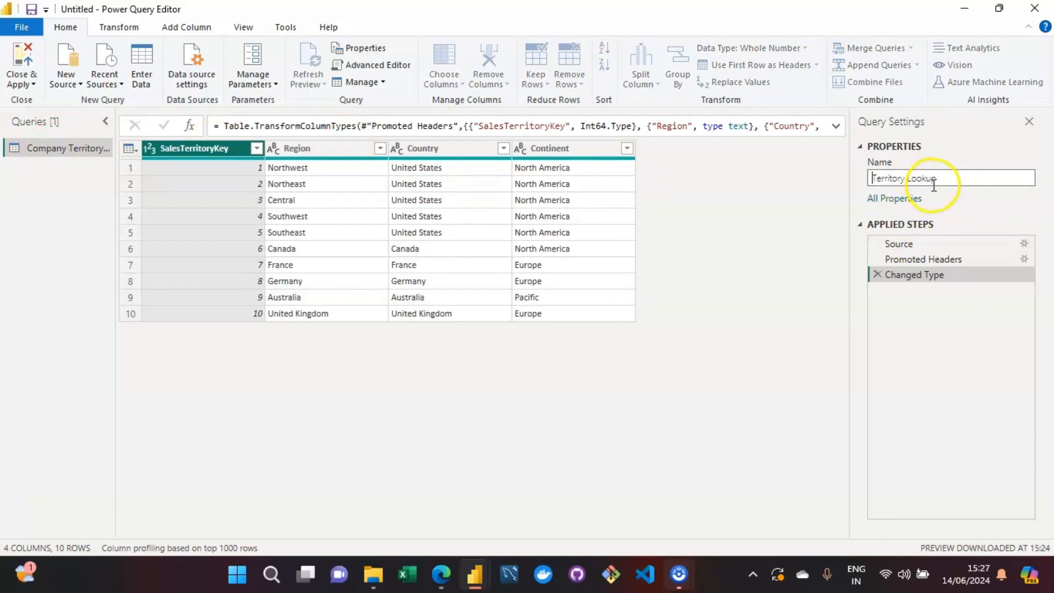
{"action": "key", "text": "Return"}
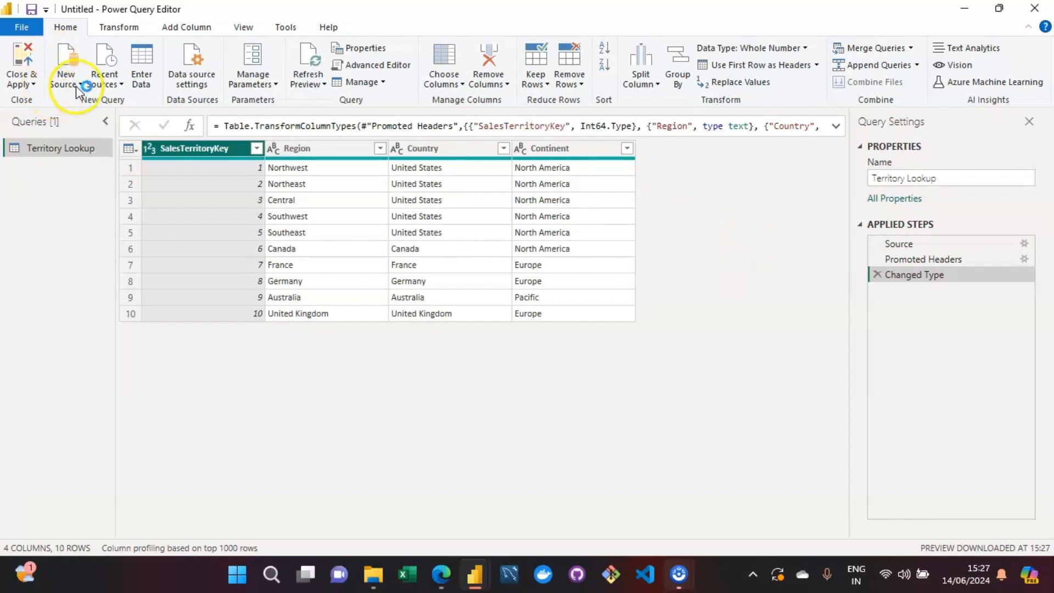
- Start saving the project file, review the recent save locations and choose the Dashboard folder
{"action": "left_click", "coordinate": [35, 12]}
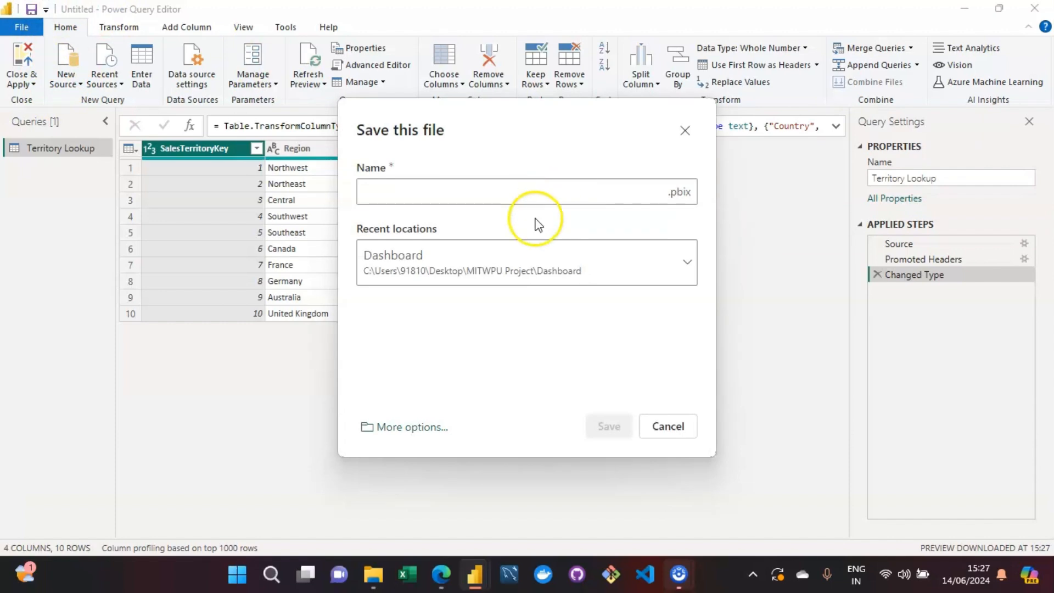
{"action": "left_click", "coordinate": [434, 429]}
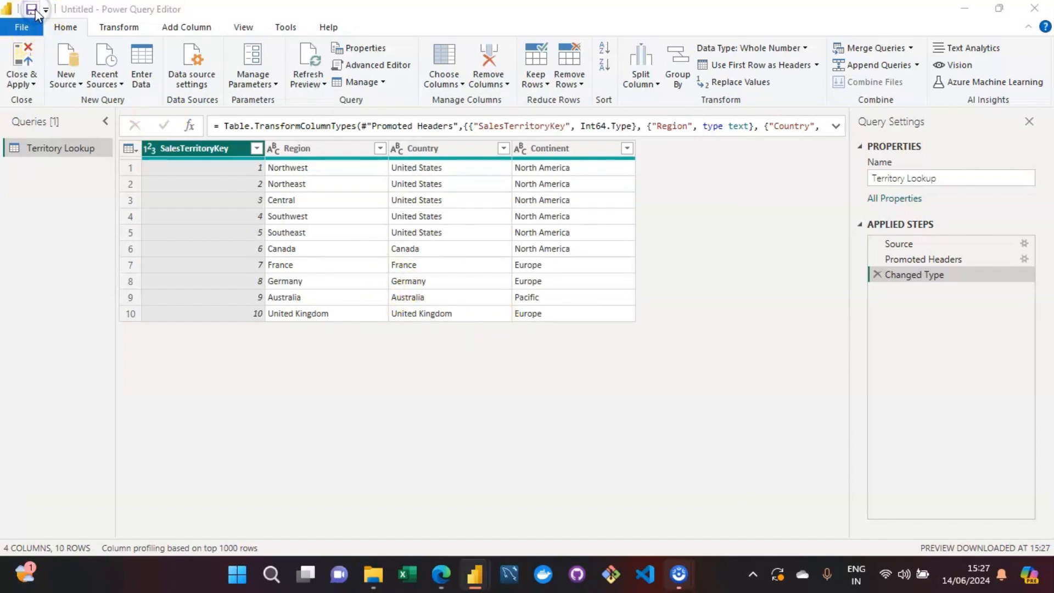
{"action": "left_click", "coordinate": [32, 9]}
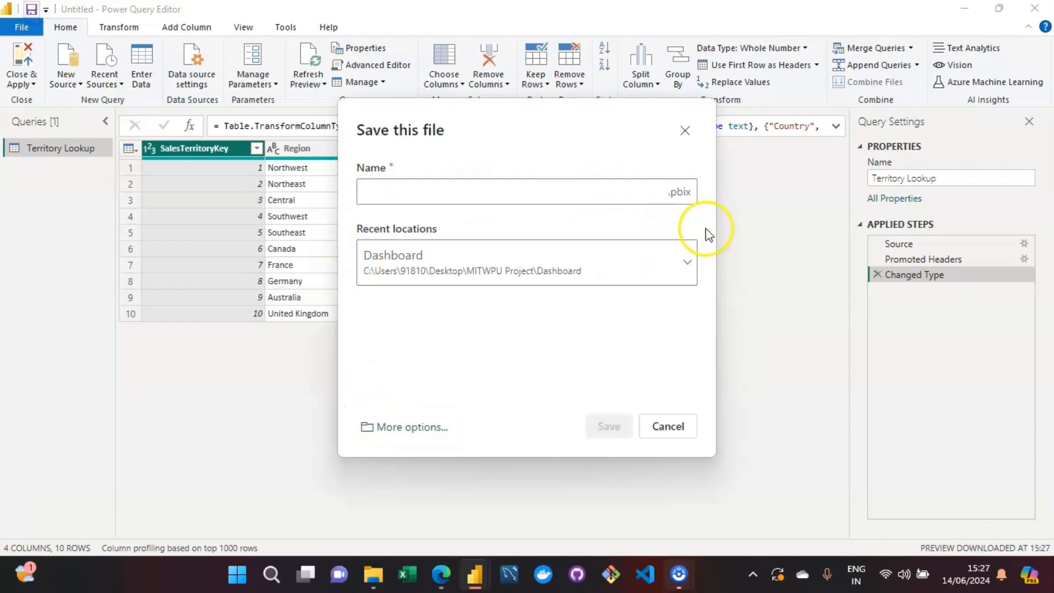
{"action": "left_click", "coordinate": [685, 266]}
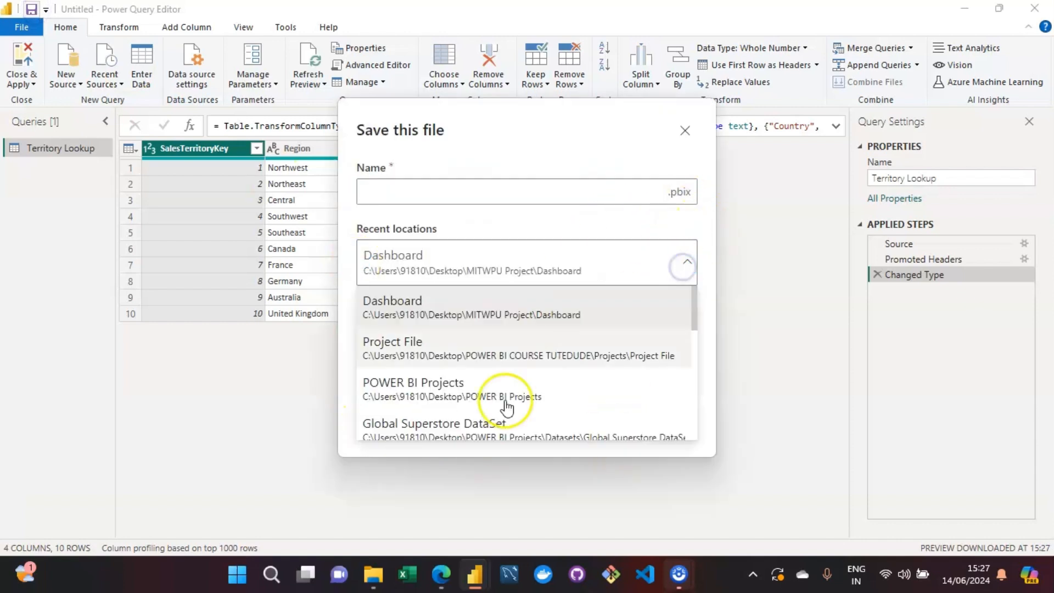
{"action": "left_click_drag", "start_coordinate": [695, 314], "coordinate": [702, 263]}
{"action": "left_click", "coordinate": [476, 306]}
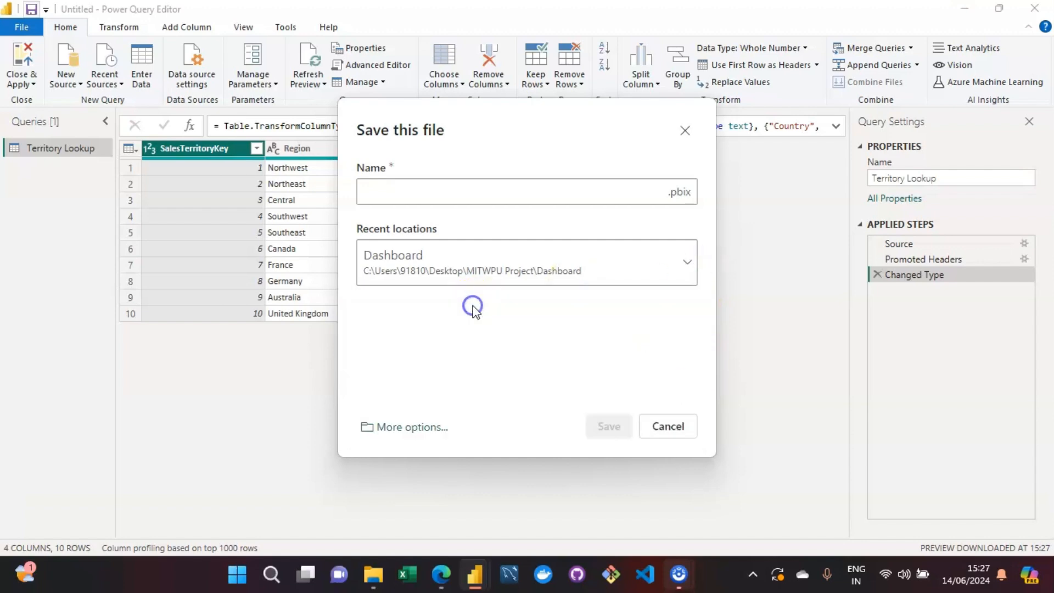
- Save the project under the name Company Data Analysis and apply the pending query changes
{"action": "left_click", "coordinate": [459, 185]}
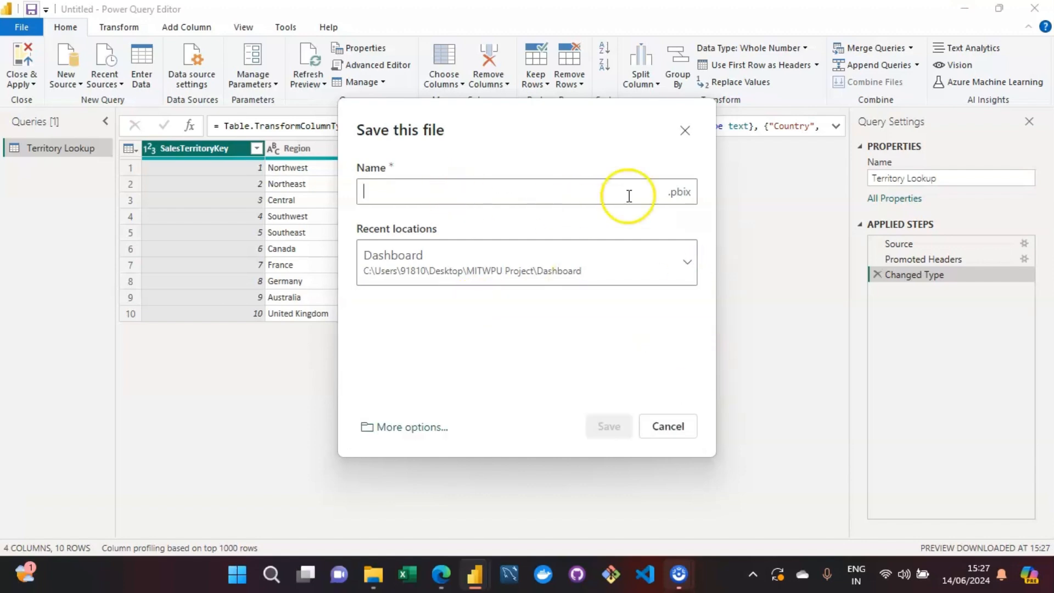
{"action": "type", "text": "Ci"}
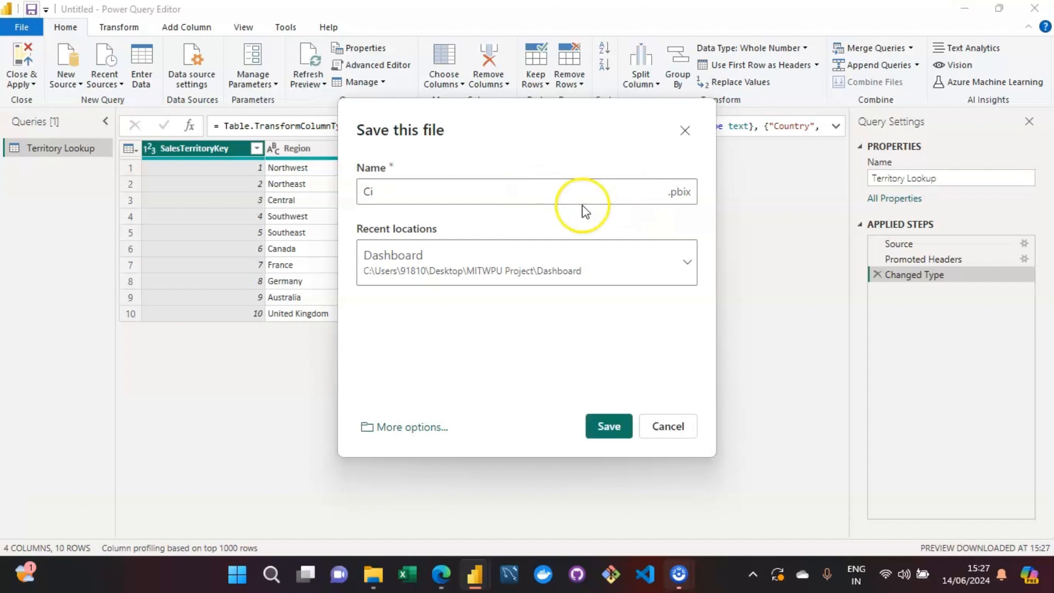
{"action": "type", "text": "ompanyb"}
{"action": "key", "text": "BackSpace"}
{"action": "type", "text": "Data Aba"}
{"action": "type", "text": "nalys"}
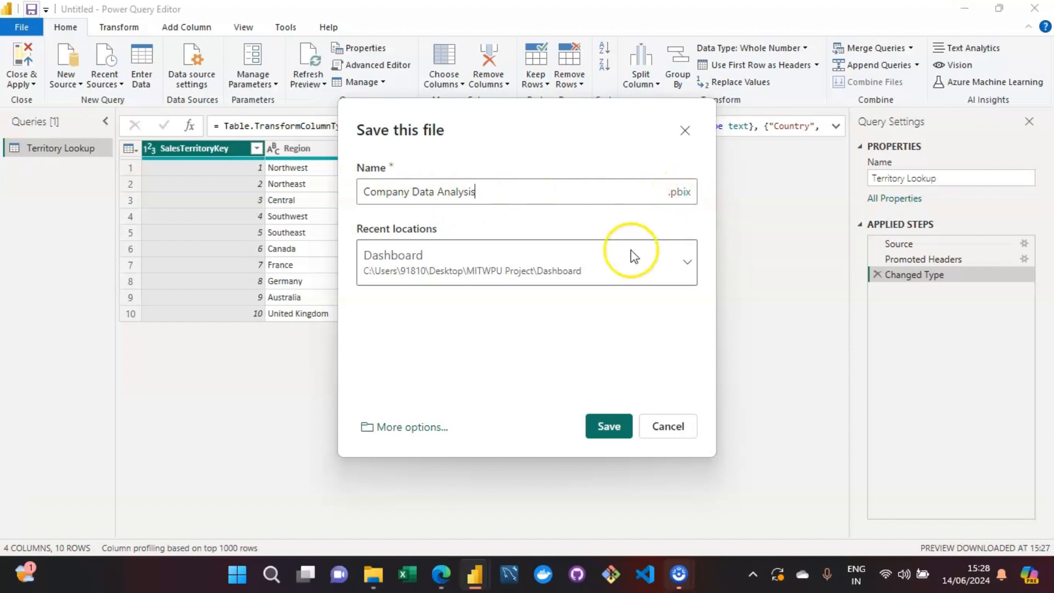
{"action": "left_click", "coordinate": [610, 428]}
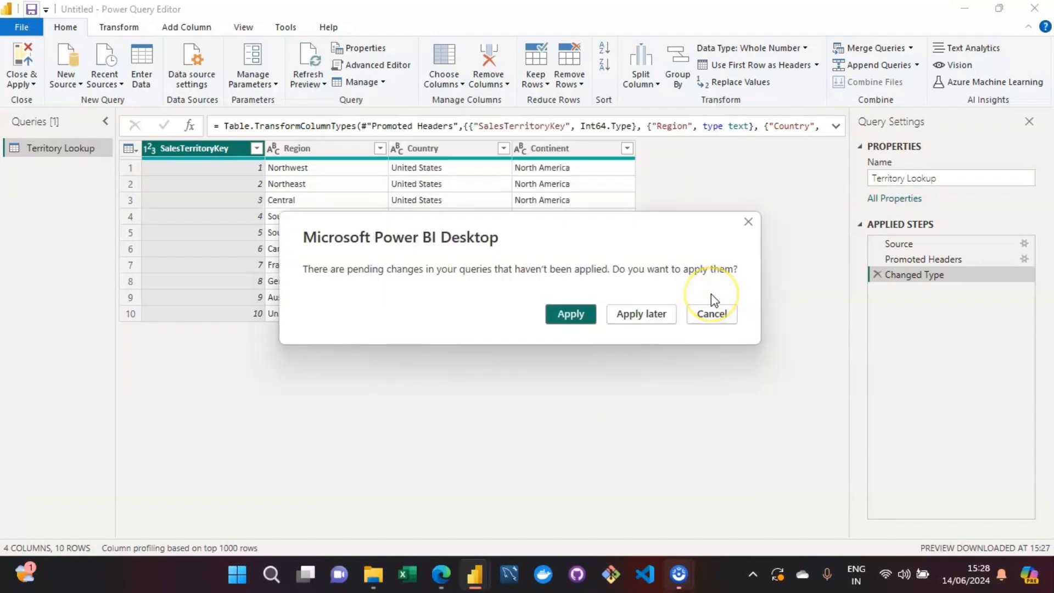
{"action": "left_click", "coordinate": [571, 314]}
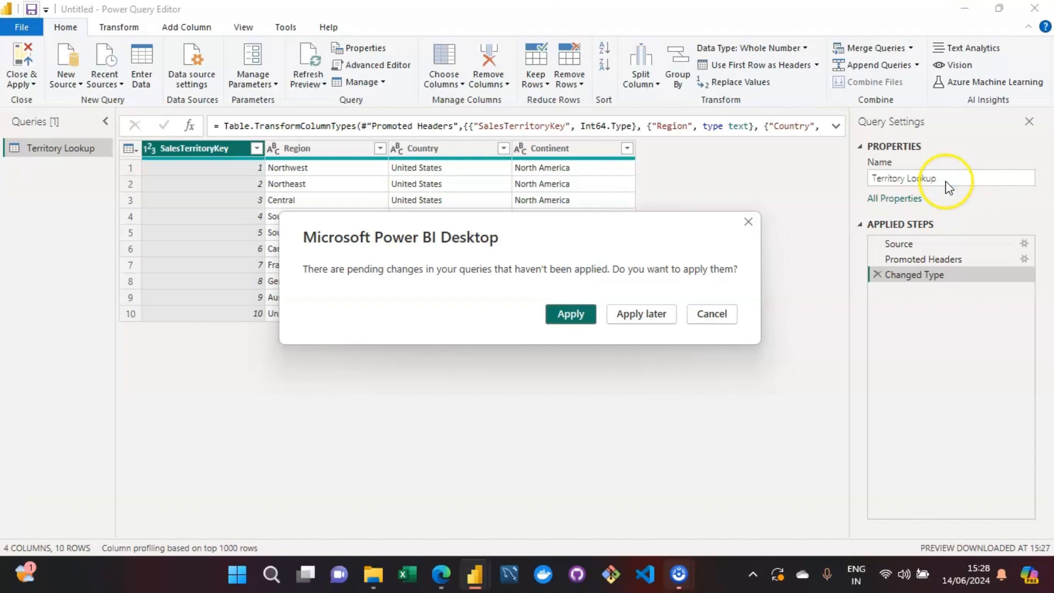
{"action": "left_click", "coordinate": [559, 317]}
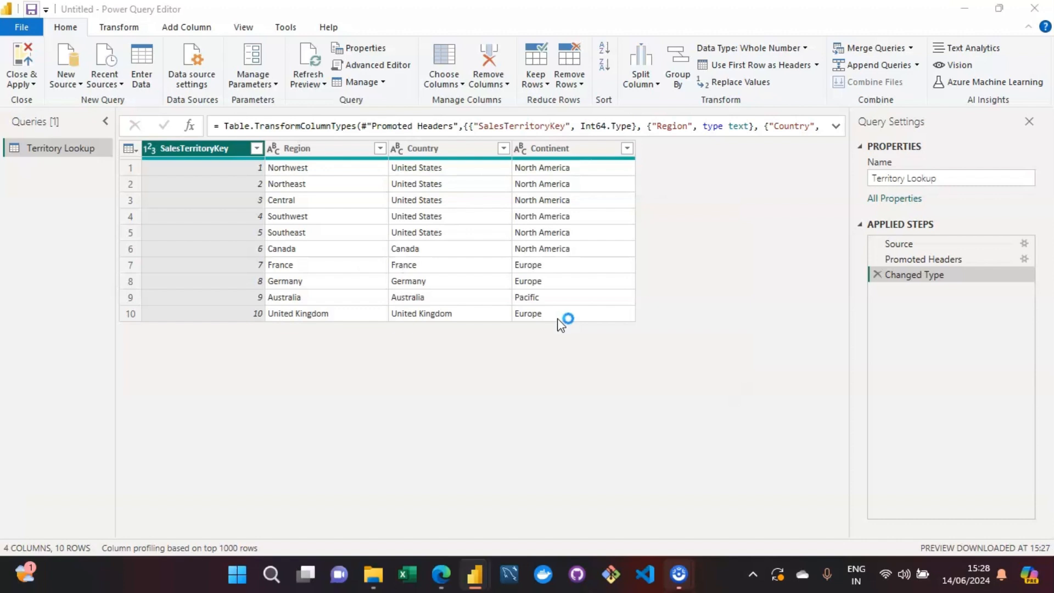
{"action": "left_click", "coordinate": [460, 261]}
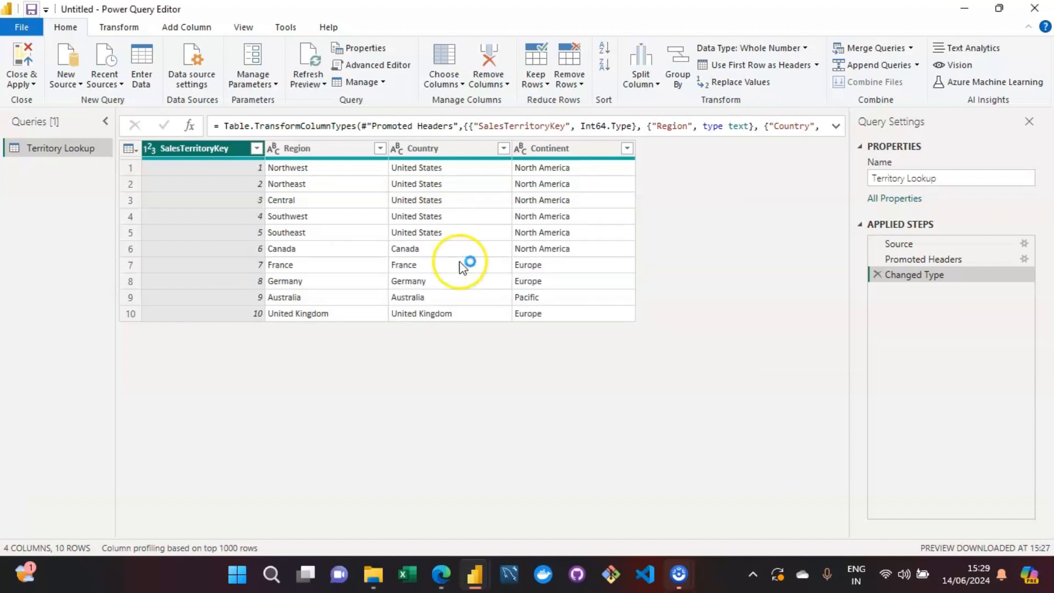
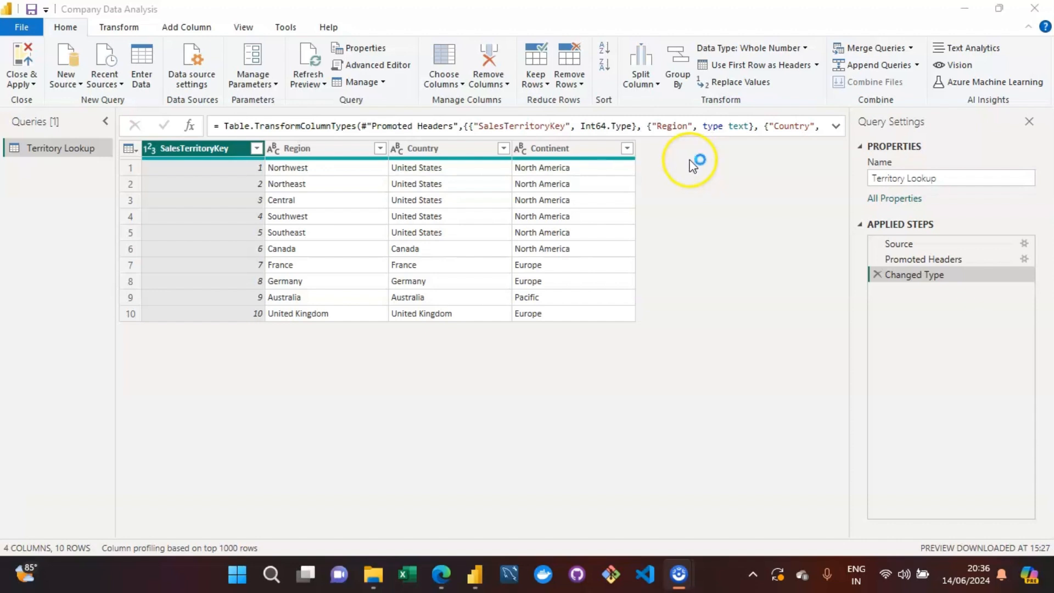
- Look through the common new data sources, the full connector list and the option for entering data manually
{"action": "left_click", "coordinate": [66, 82]}
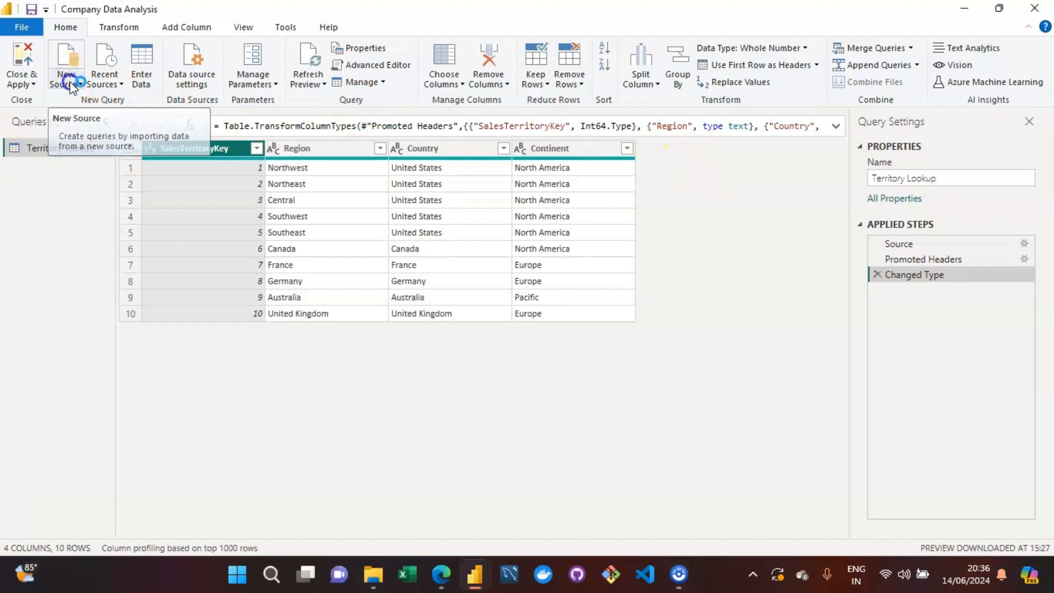
{"action": "left_click", "coordinate": [68, 83]}
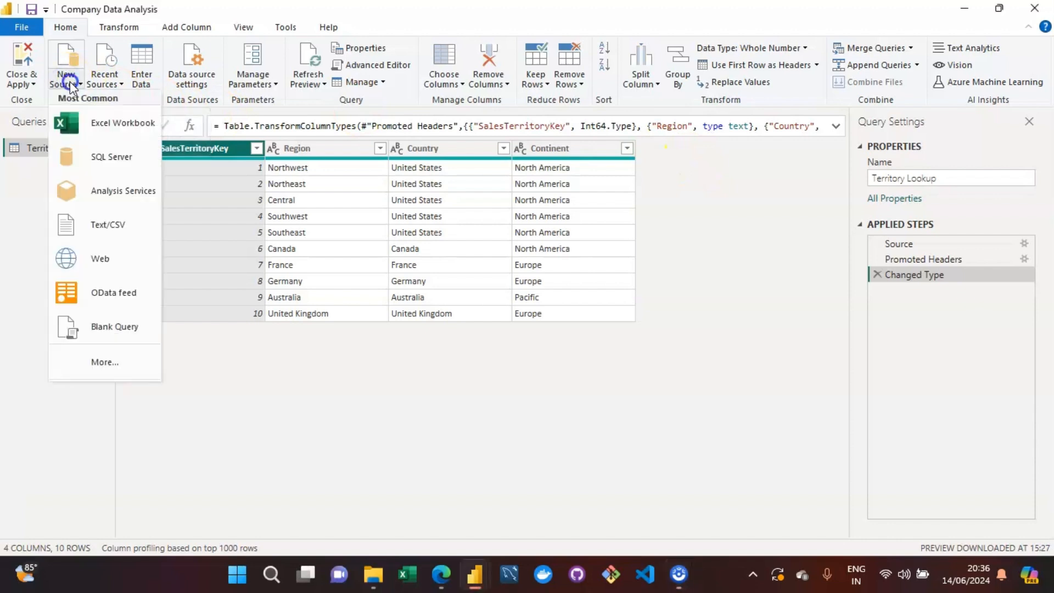
{"action": "left_click", "coordinate": [108, 364]}
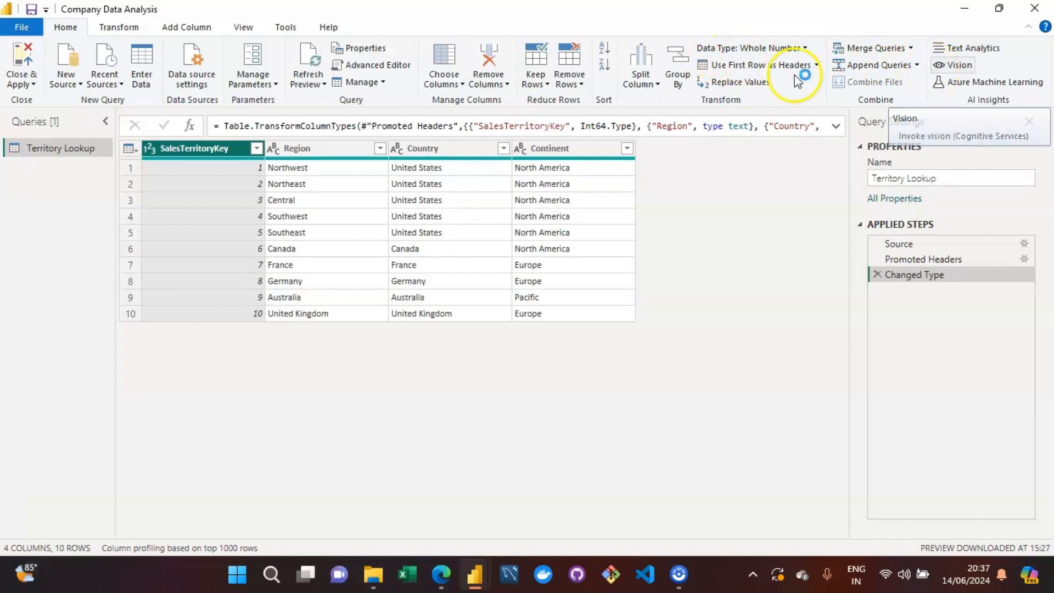
{"action": "left_click", "coordinate": [144, 53]}
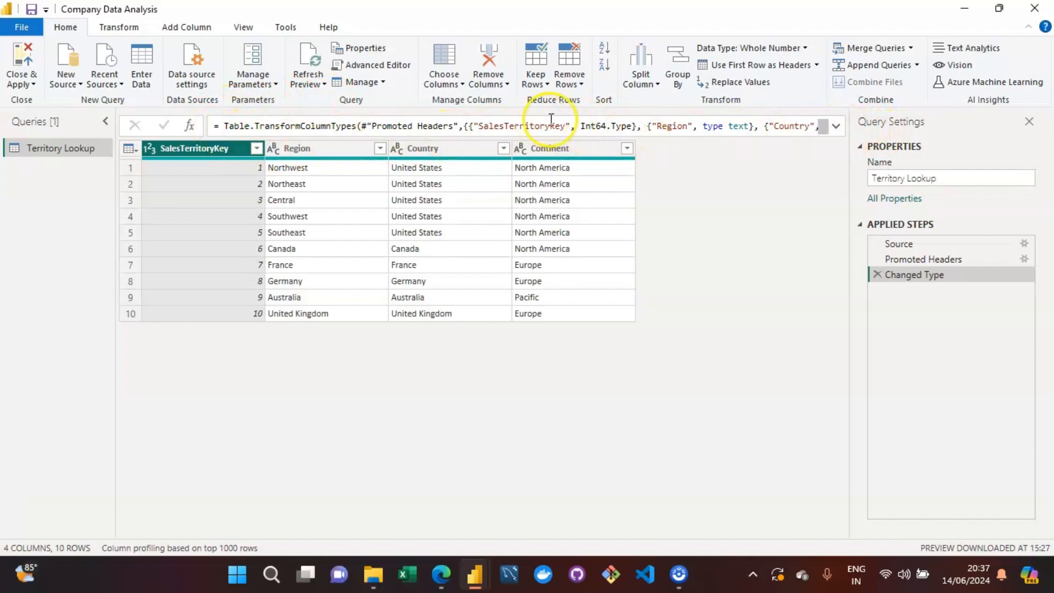
- Examine the Changed Type formula, including its promoted headers reference and the Region column's type
{"action": "left_click", "coordinate": [387, 126]}
{"action": "left_click", "coordinate": [439, 124]}
{"action": "left_click", "coordinate": [766, 210]}
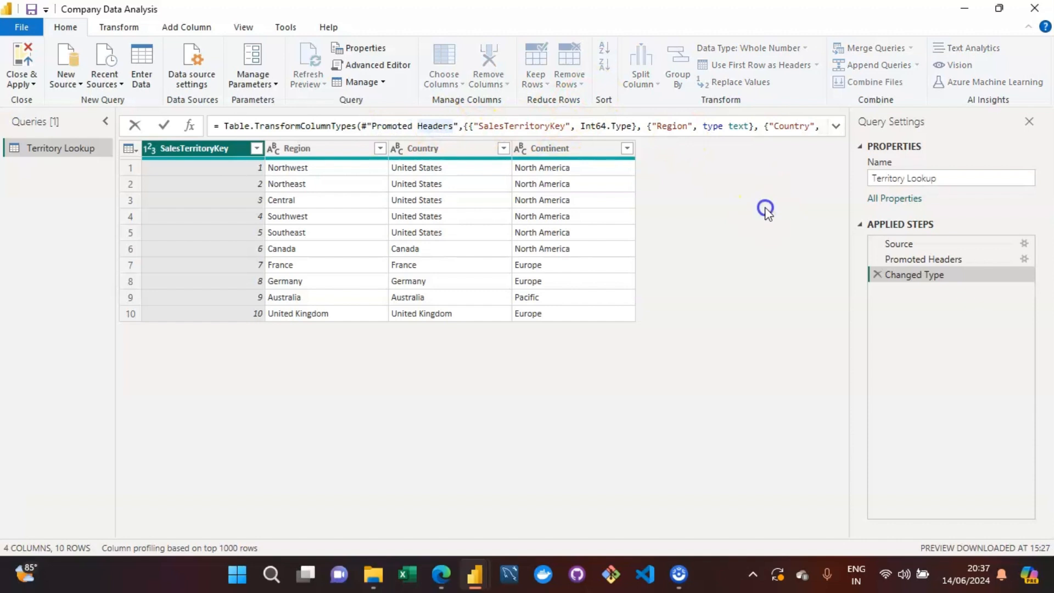
{"action": "left_click", "coordinate": [690, 126]}
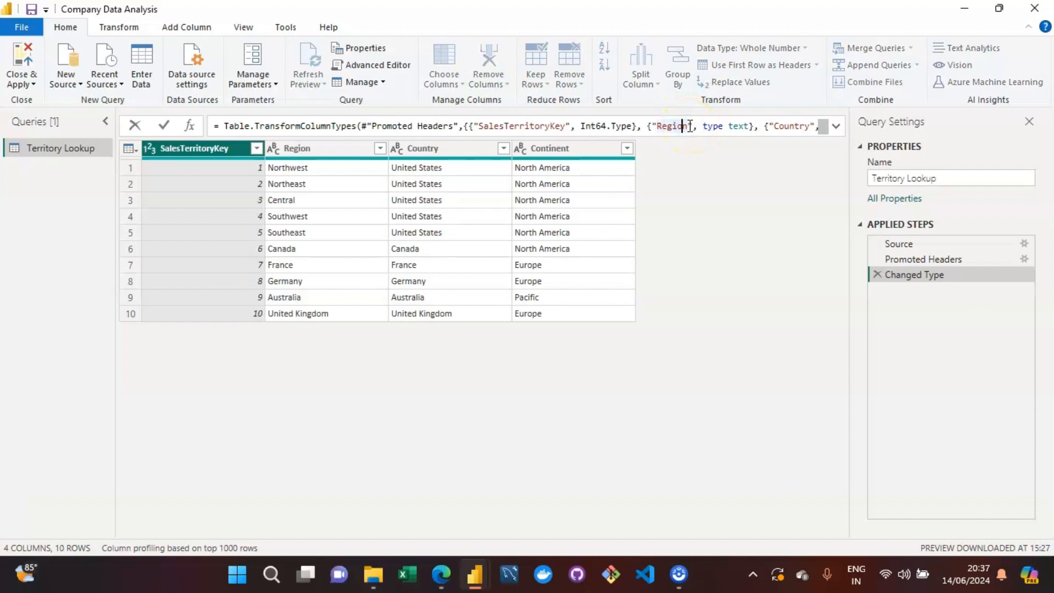
{"action": "left_click", "coordinate": [760, 310]}
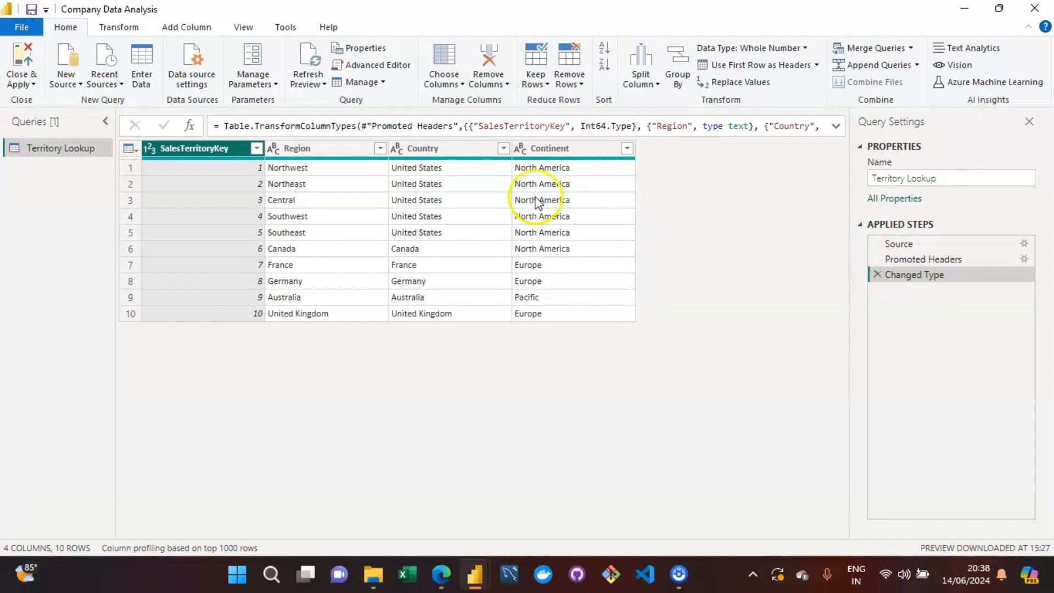
- Try changing the Continent column's data type to Whole Number, replacing the current conversion
{"action": "left_click", "coordinate": [558, 149]}
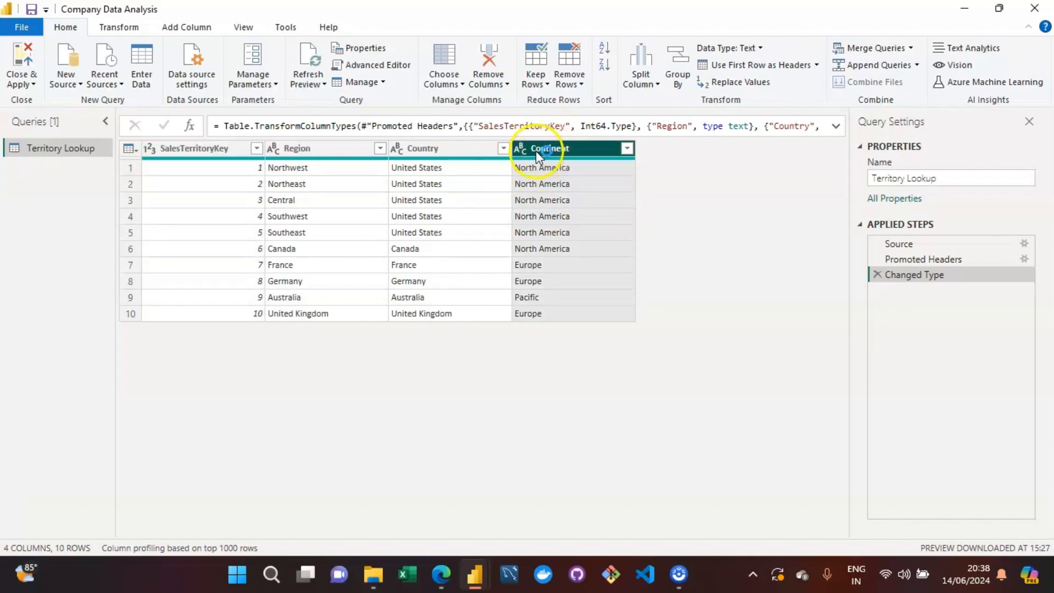
{"action": "left_click", "coordinate": [520, 149]}
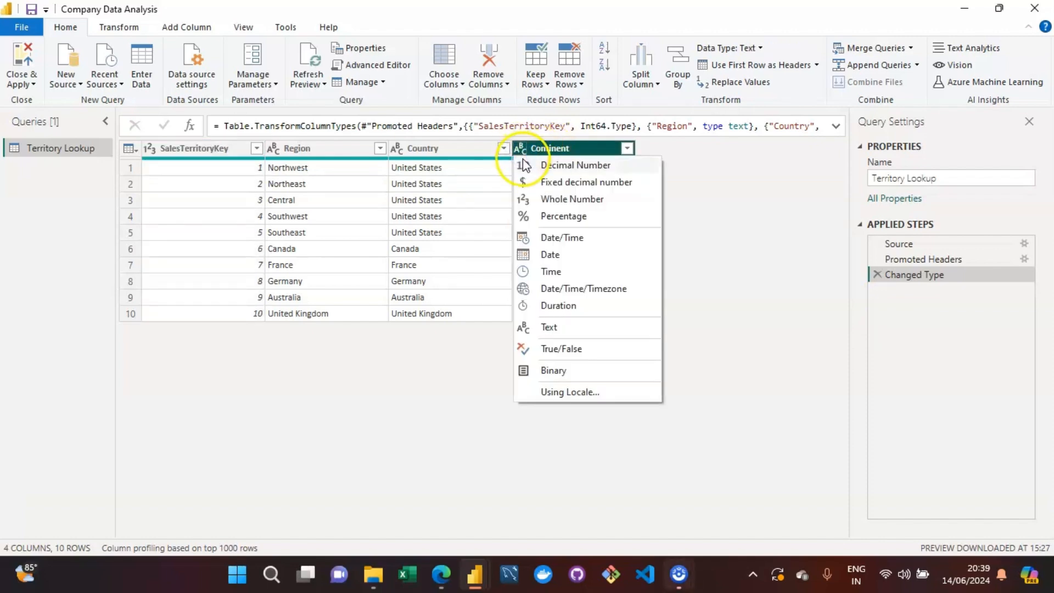
{"action": "left_click", "coordinate": [565, 203]}
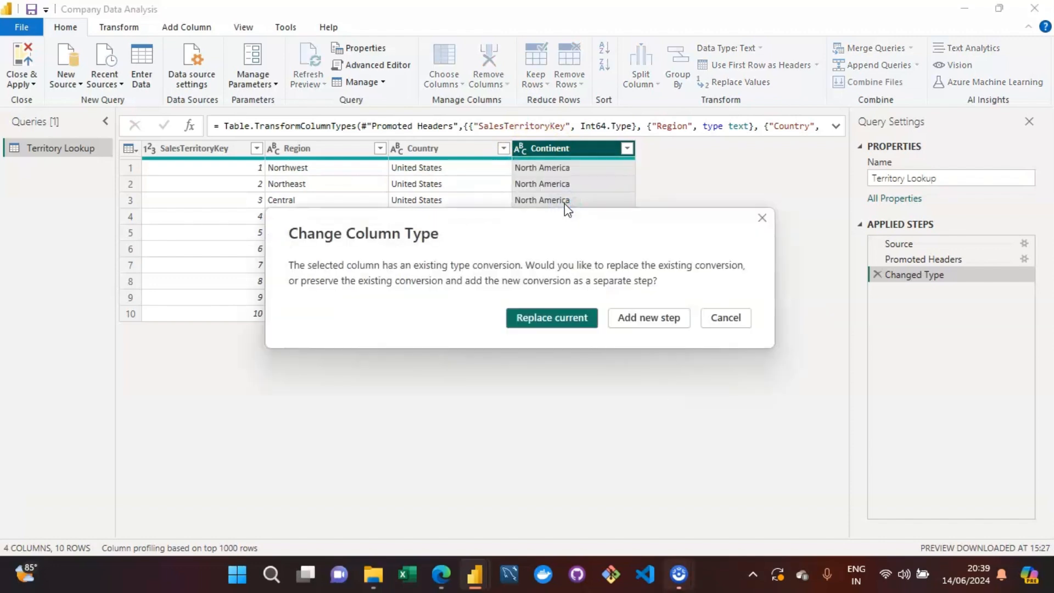
{"action": "left_click", "coordinate": [573, 323]}
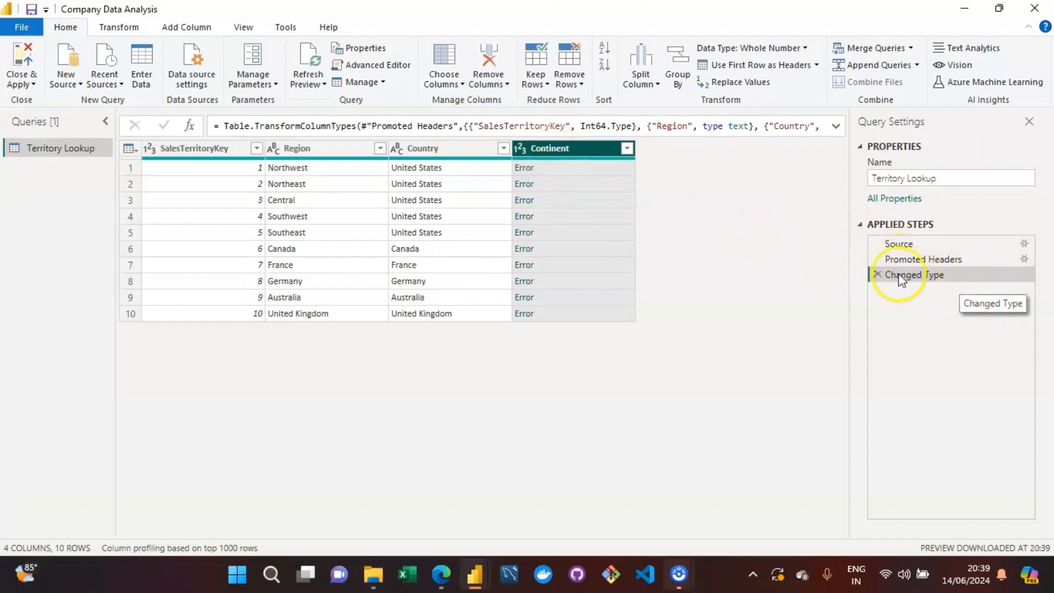
- Delete the Changed Type step from the Territory Lookup query and view the data types available for the Region column
{"action": "left_click", "coordinate": [877, 274]}
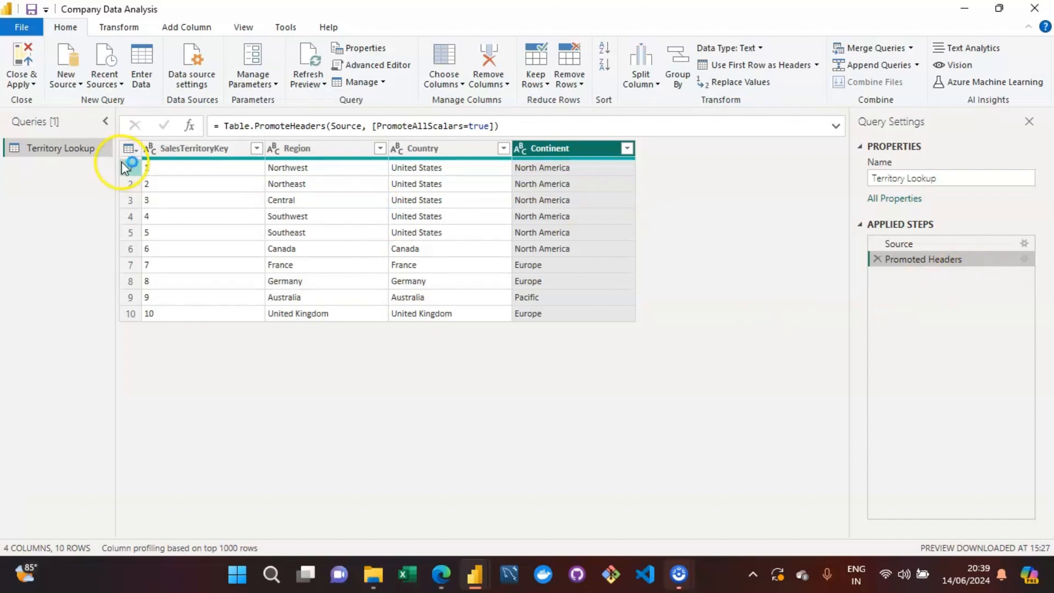
{"action": "left_click", "coordinate": [190, 148]}
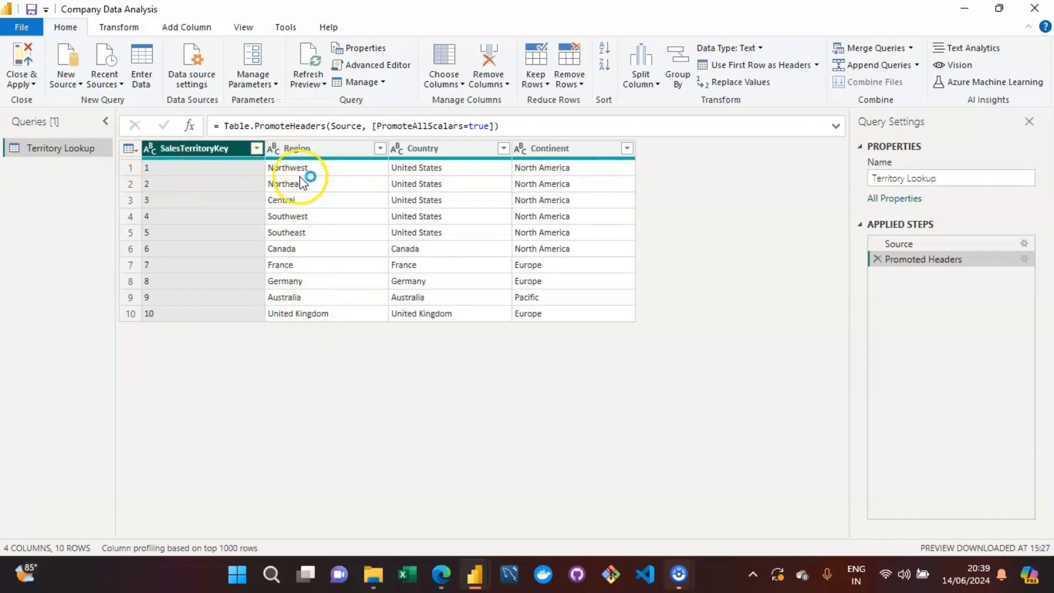
{"action": "left_click", "coordinate": [274, 148]}
{"action": "left_click", "coordinate": [275, 149]}
{"action": "left_click", "coordinate": [273, 149]}
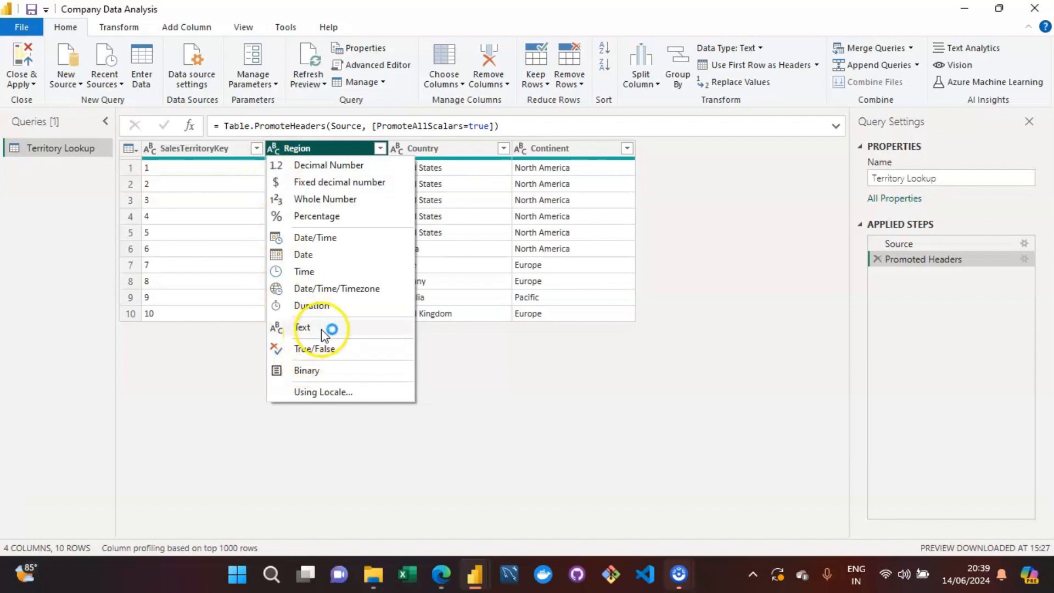
- Set the SalesTerritoryKey column's data type to Whole Number
{"action": "left_click", "coordinate": [193, 147]}
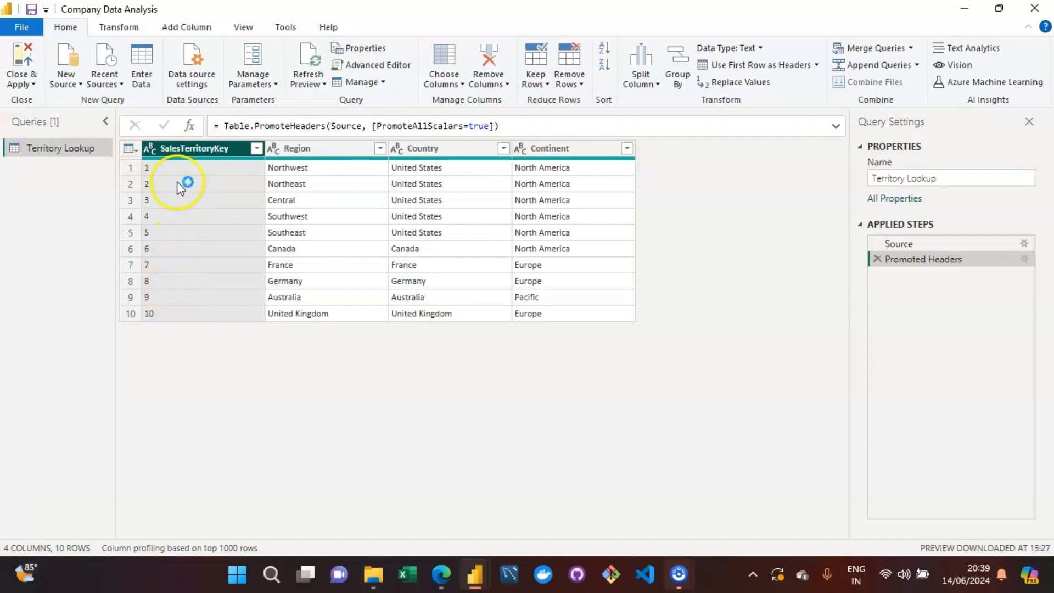
{"action": "left_click", "coordinate": [153, 146]}
{"action": "left_click", "coordinate": [153, 147]}
{"action": "left_click", "coordinate": [153, 147]}
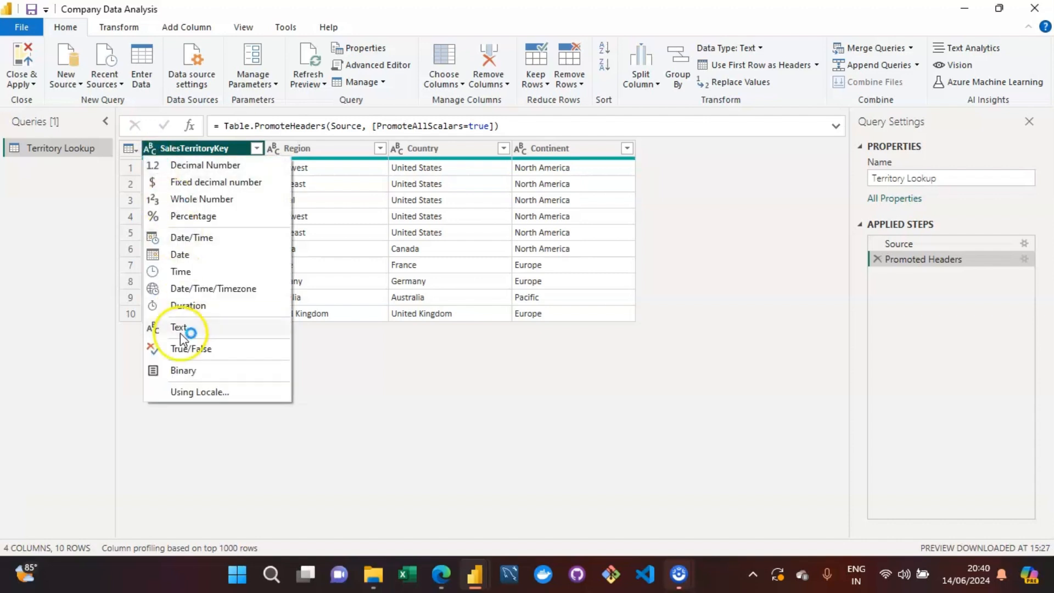
{"action": "left_click", "coordinate": [220, 168]}
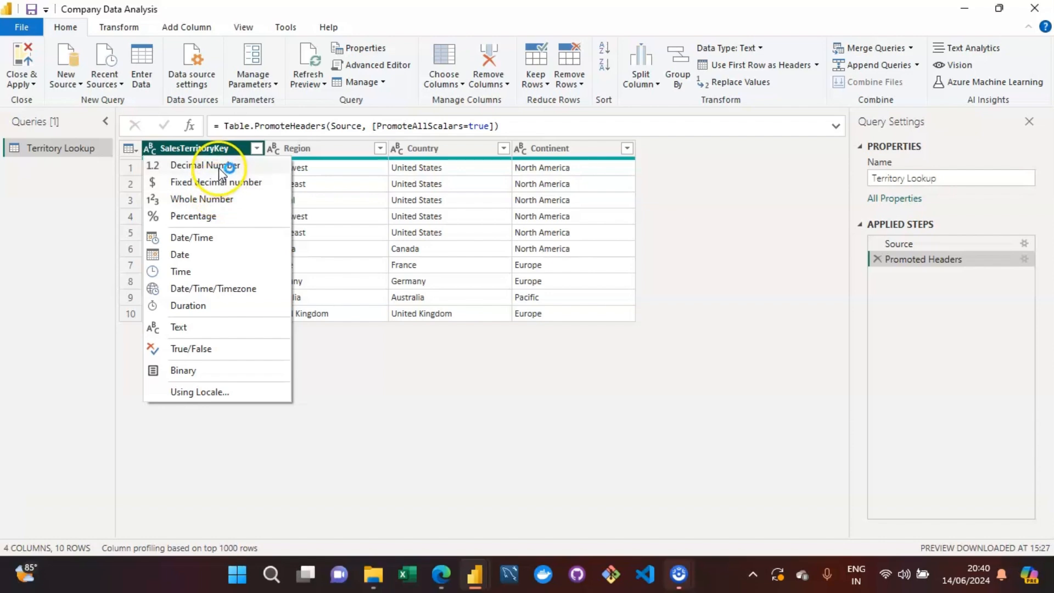
{"action": "left_click", "coordinate": [217, 199]}
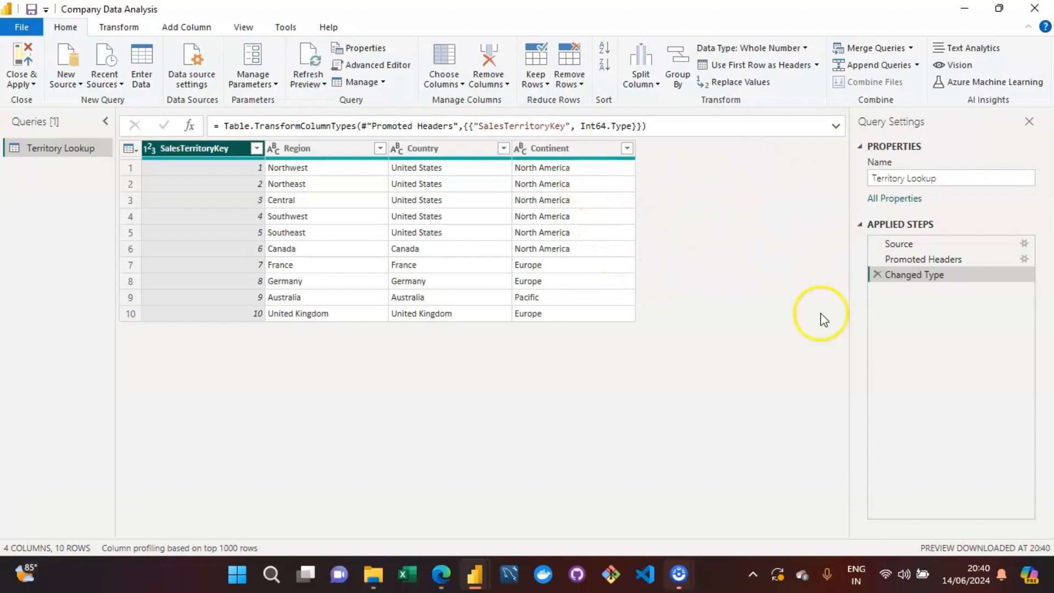
- Compare the formulas and table previews of the Promoted Headers and Changed Type steps
{"action": "left_click", "coordinate": [927, 275]}
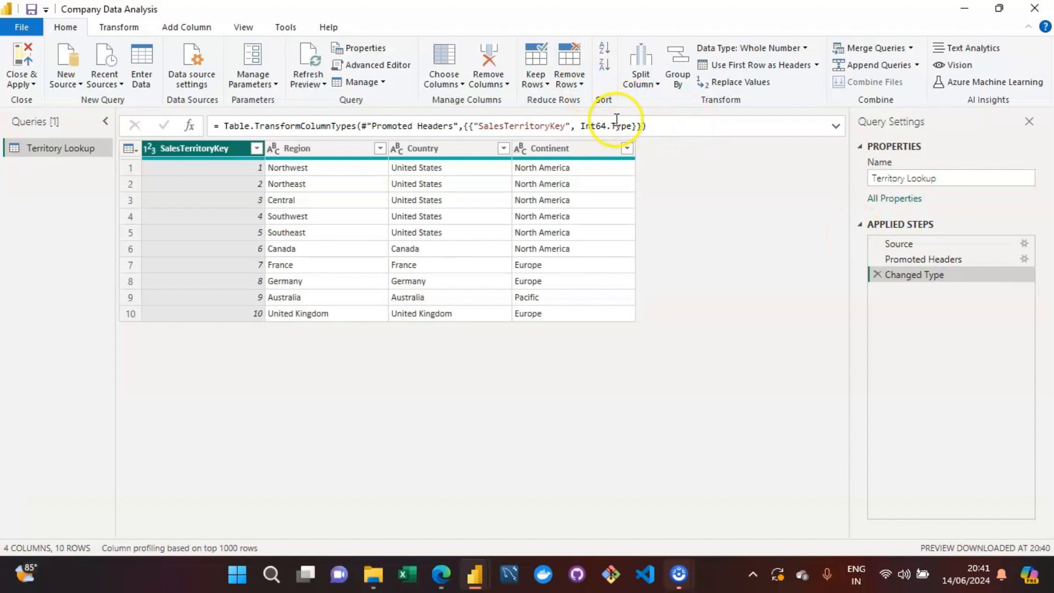
{"action": "left_click", "coordinate": [940, 262]}
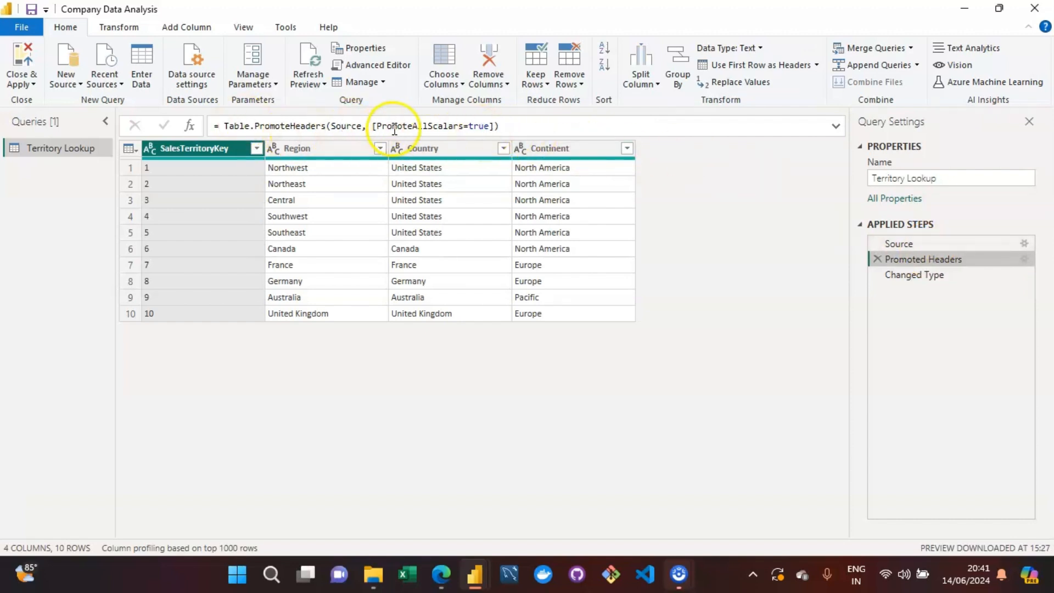
{"action": "left_click", "coordinate": [921, 264]}
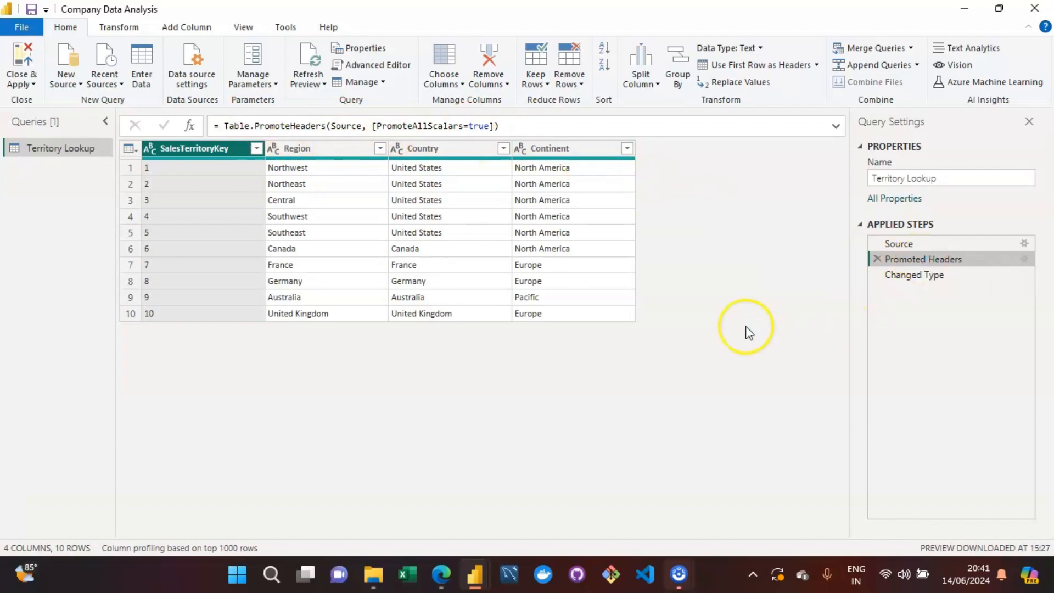
{"action": "left_click", "coordinate": [929, 274]}
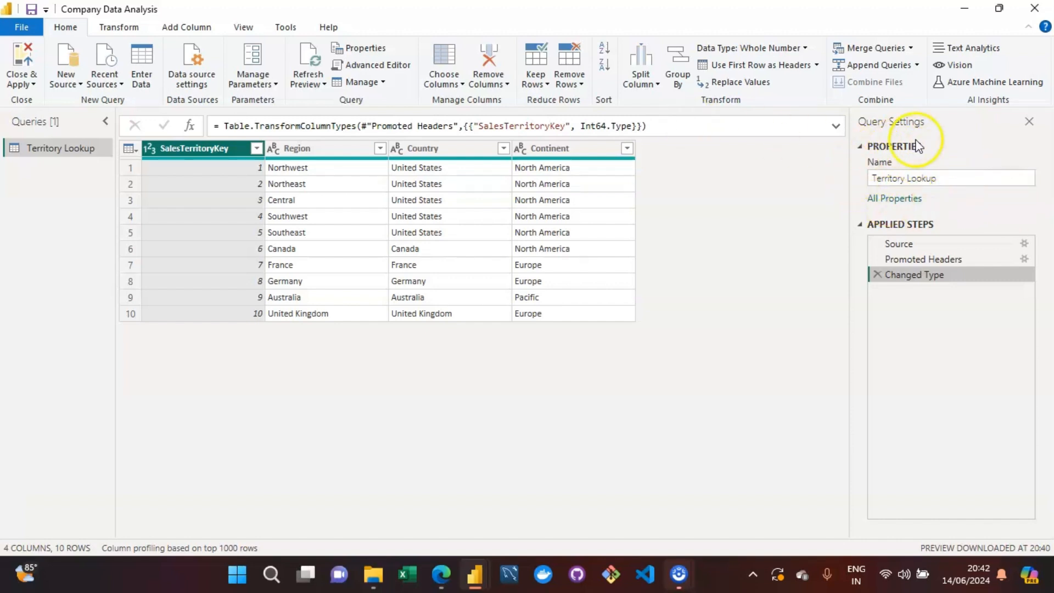
- Locate the Territory Lookup query's name in its properties and compare it with the query list
{"action": "left_click", "coordinate": [916, 180]}
{"action": "left_click", "coordinate": [974, 184]}
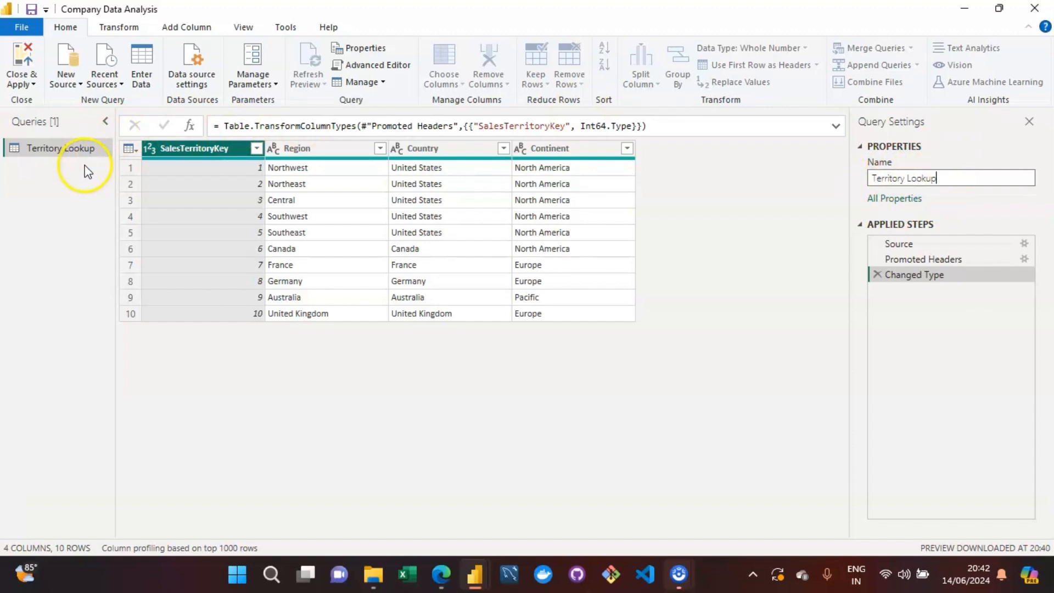
{"action": "left_click", "coordinate": [973, 184]}
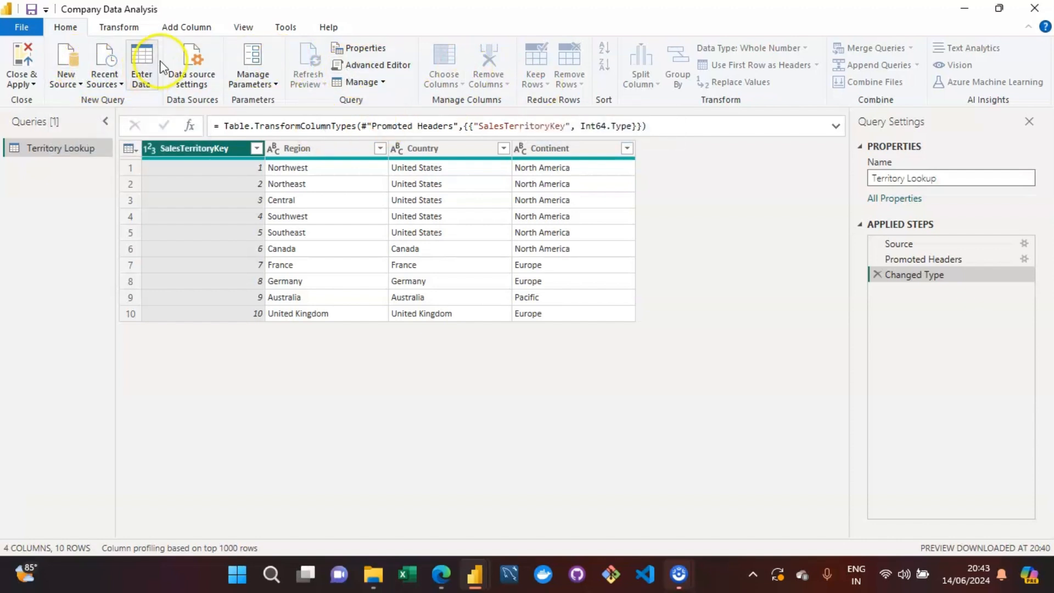
- Select the Region column and examine the commands for transforming it and for adding new columns
{"action": "left_click", "coordinate": [123, 27]}
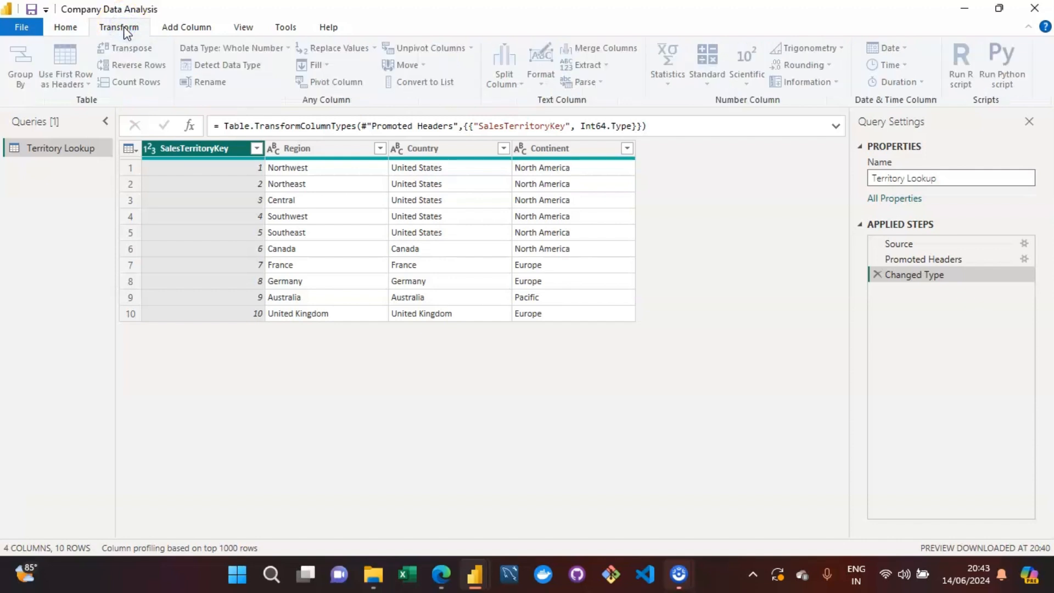
{"action": "left_click", "coordinate": [320, 149]}
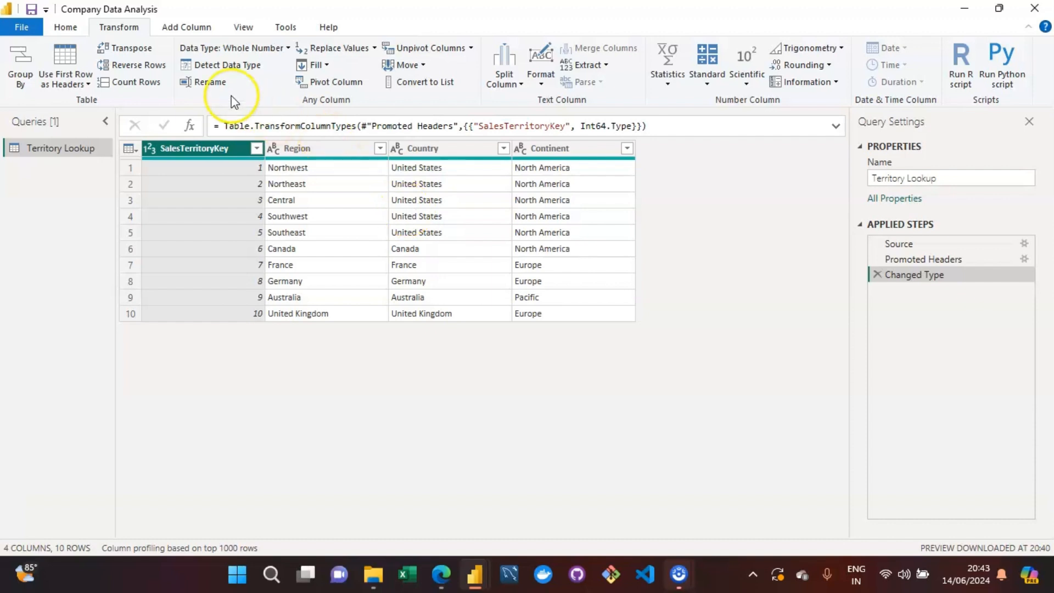
{"action": "left_click", "coordinate": [314, 156]}
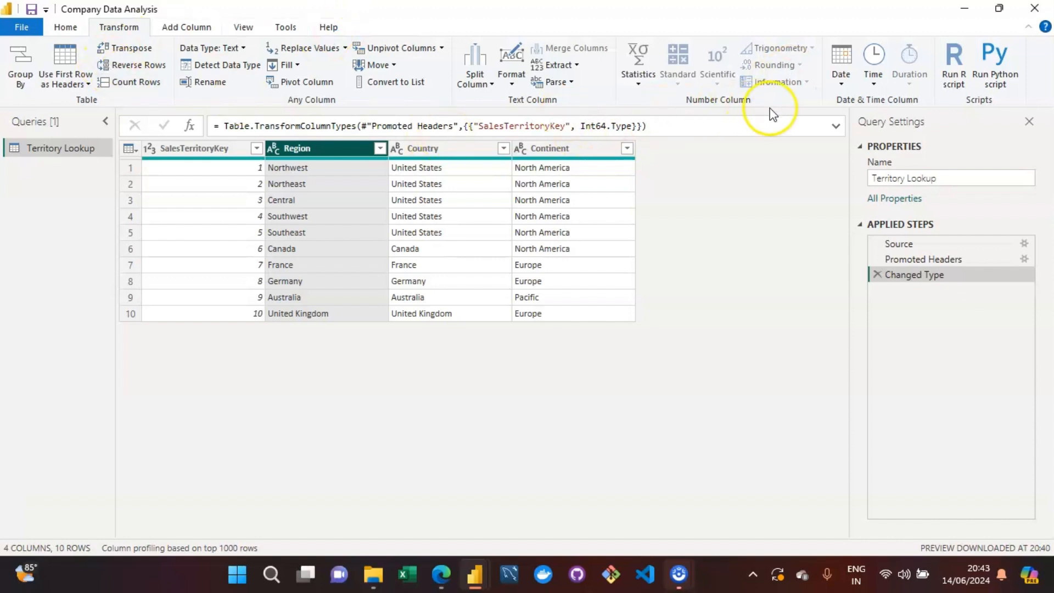
{"action": "left_click", "coordinate": [190, 29]}
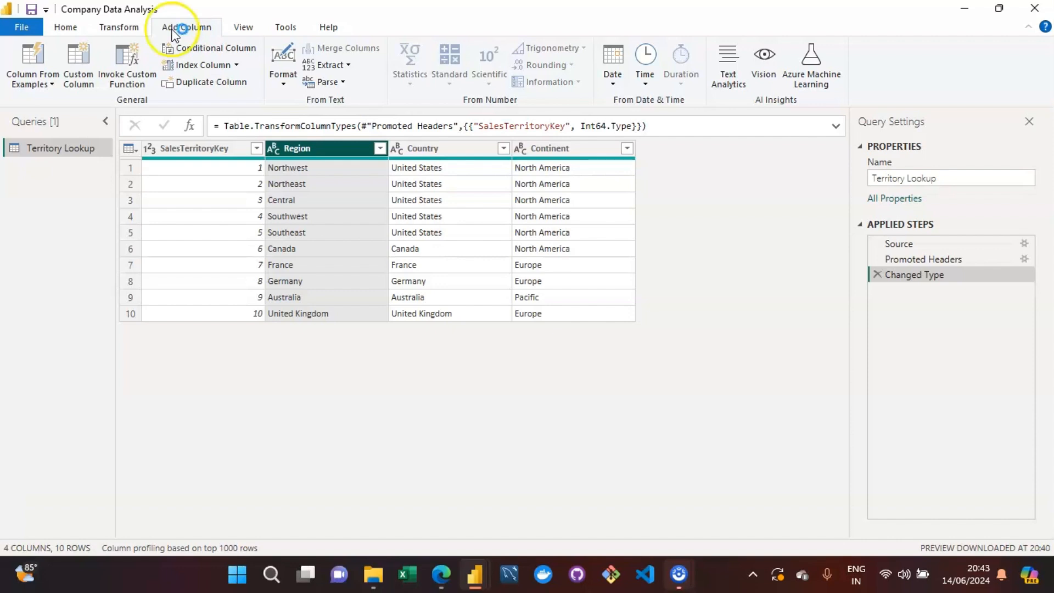
{"action": "left_click", "coordinate": [201, 50]}
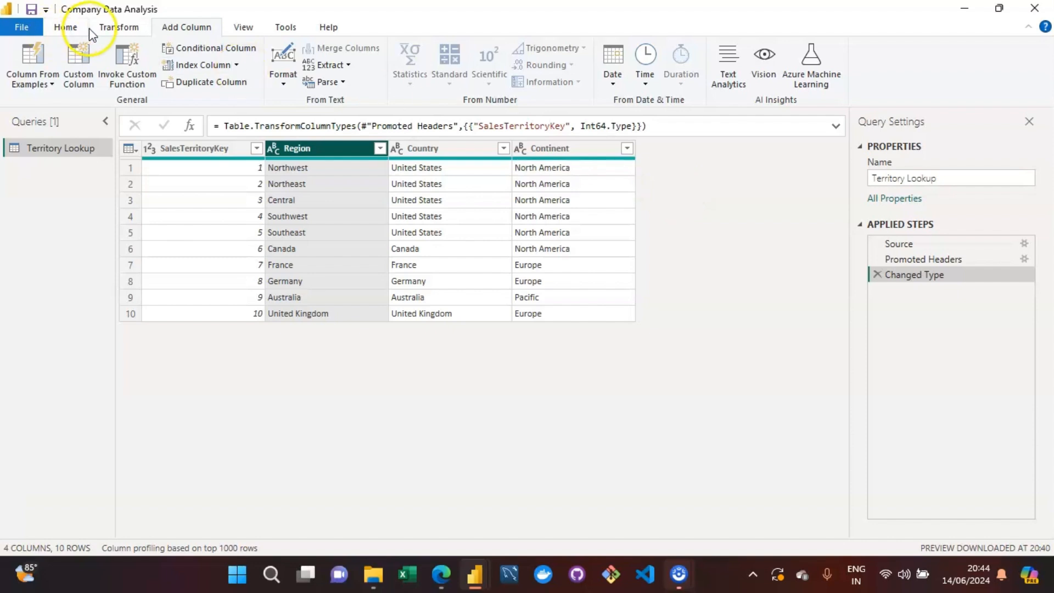
- Compare the editor's general query commands with its transformation, new-column and data preview commands
{"action": "left_click", "coordinate": [129, 31]}
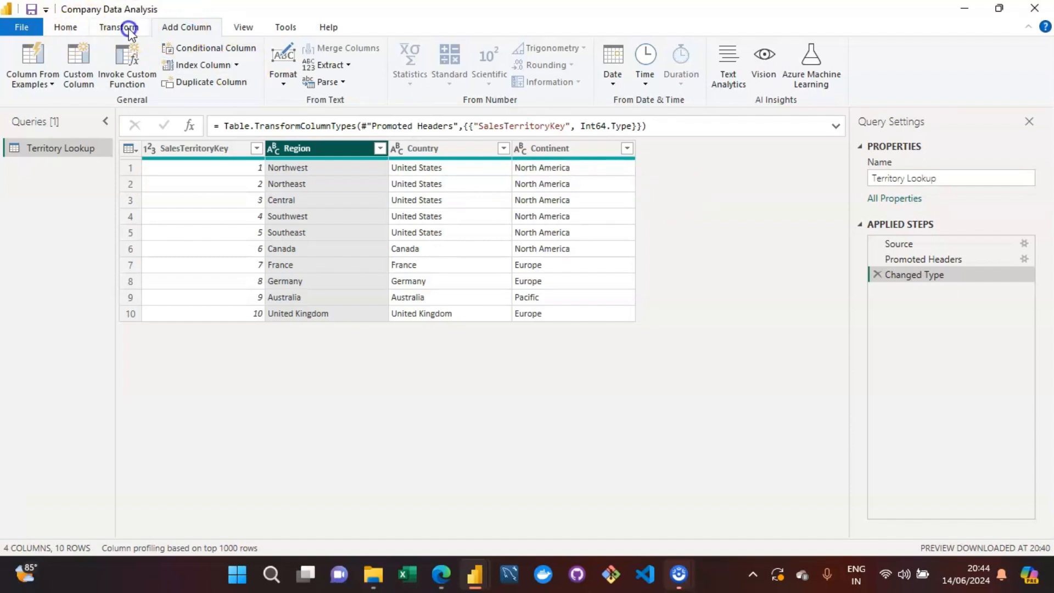
{"action": "left_click", "coordinate": [61, 31]}
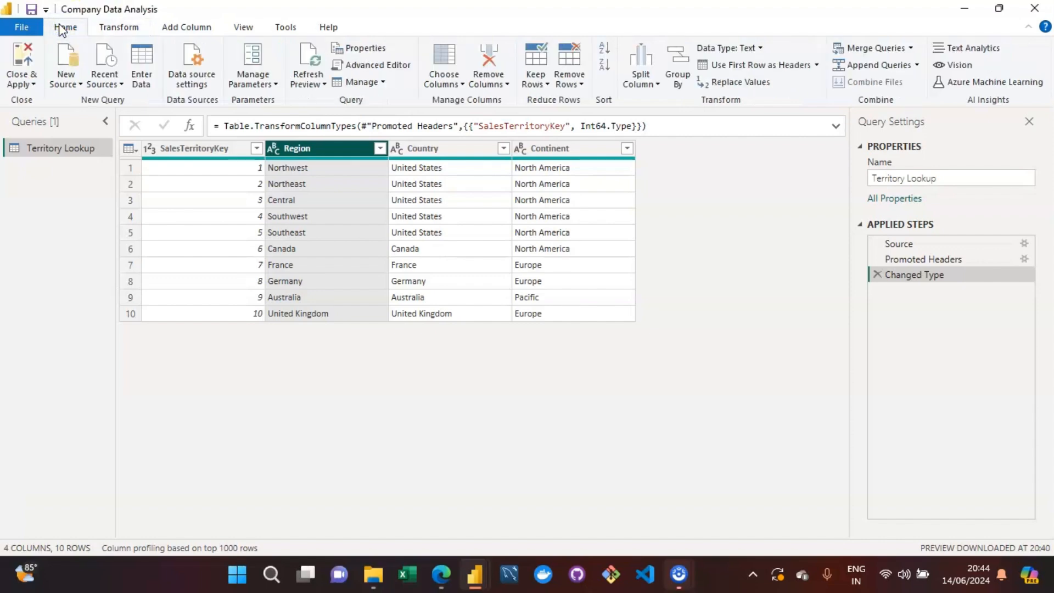
{"action": "left_click", "coordinate": [124, 27]}
{"action": "left_click", "coordinate": [180, 27]}
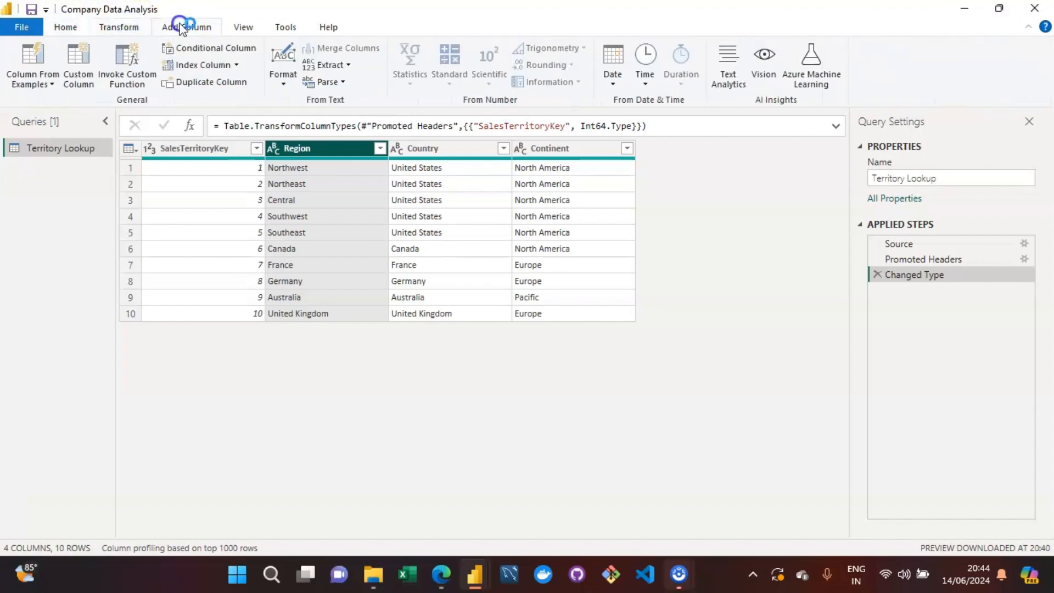
{"action": "left_click", "coordinate": [240, 28]}
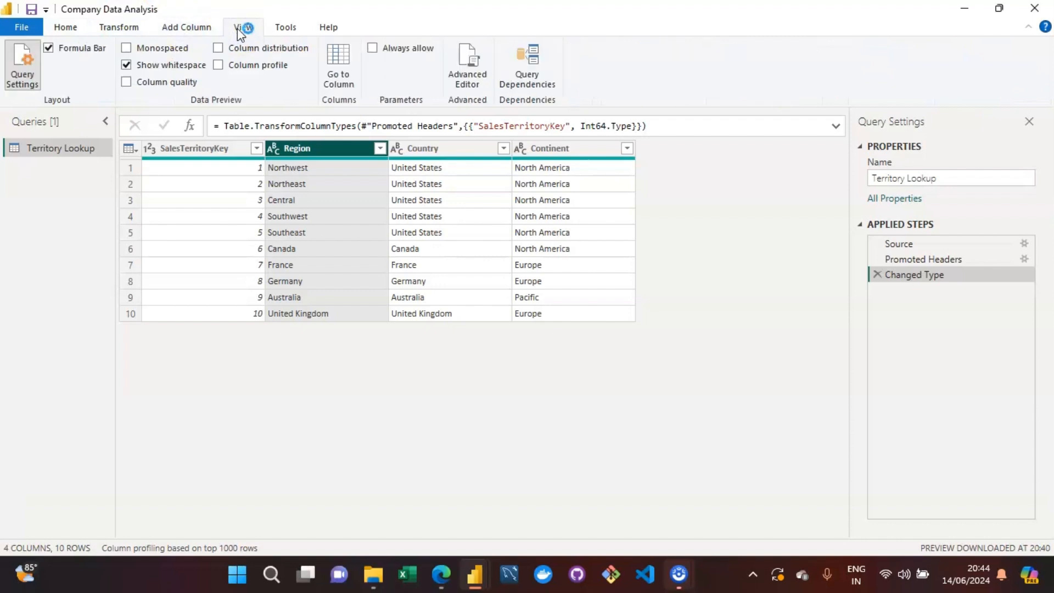
{"action": "left_click", "coordinate": [184, 26]}
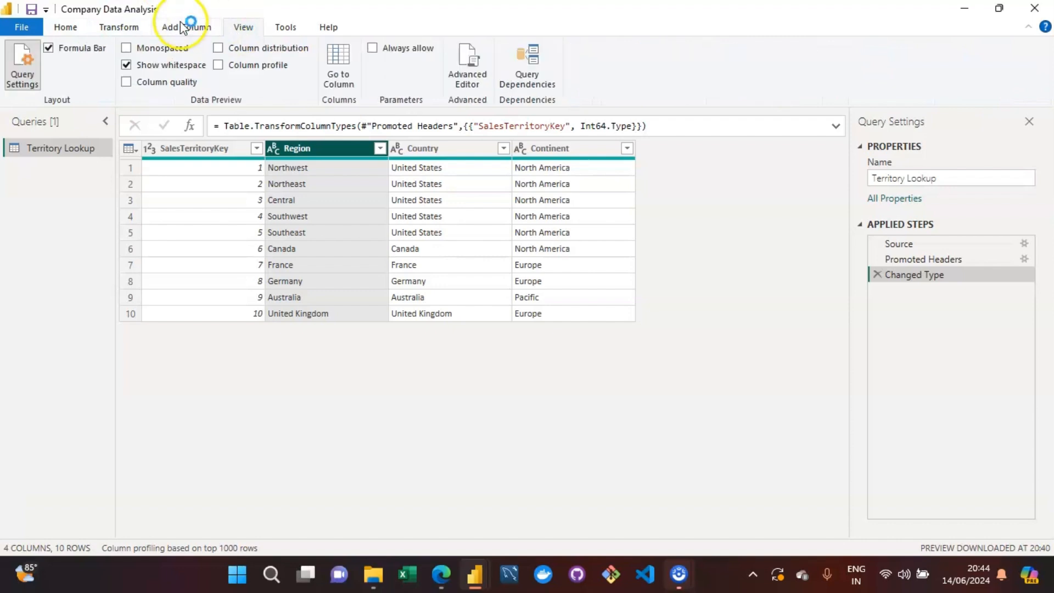
{"action": "left_click", "coordinate": [120, 27]}
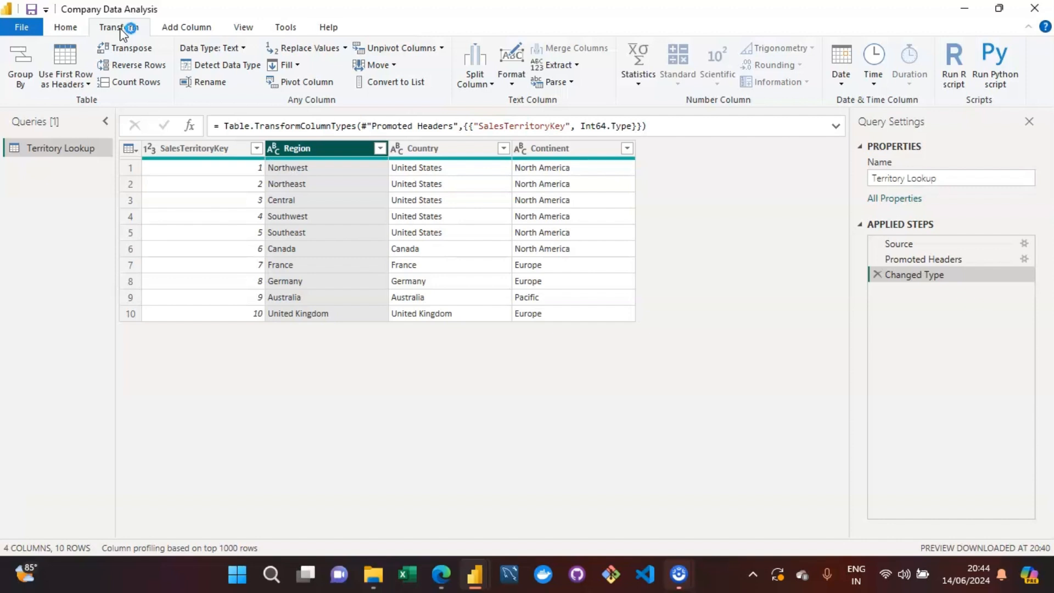
{"action": "left_click", "coordinate": [77, 26]}
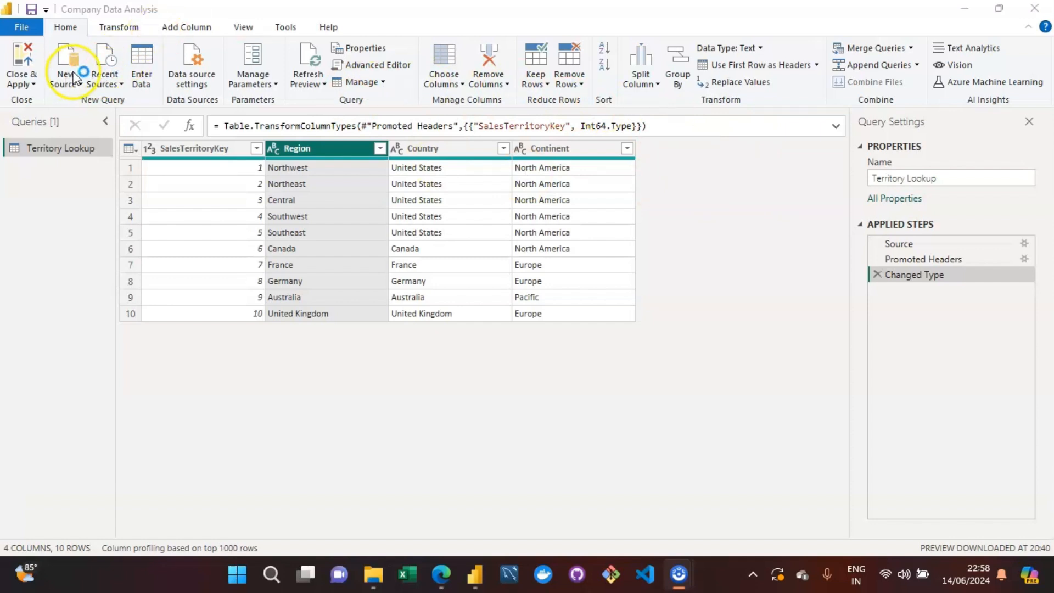
- Examine the options for choosing columns and for removing selected or other columns from the Territory Lookup table
{"action": "left_click", "coordinate": [679, 196]}
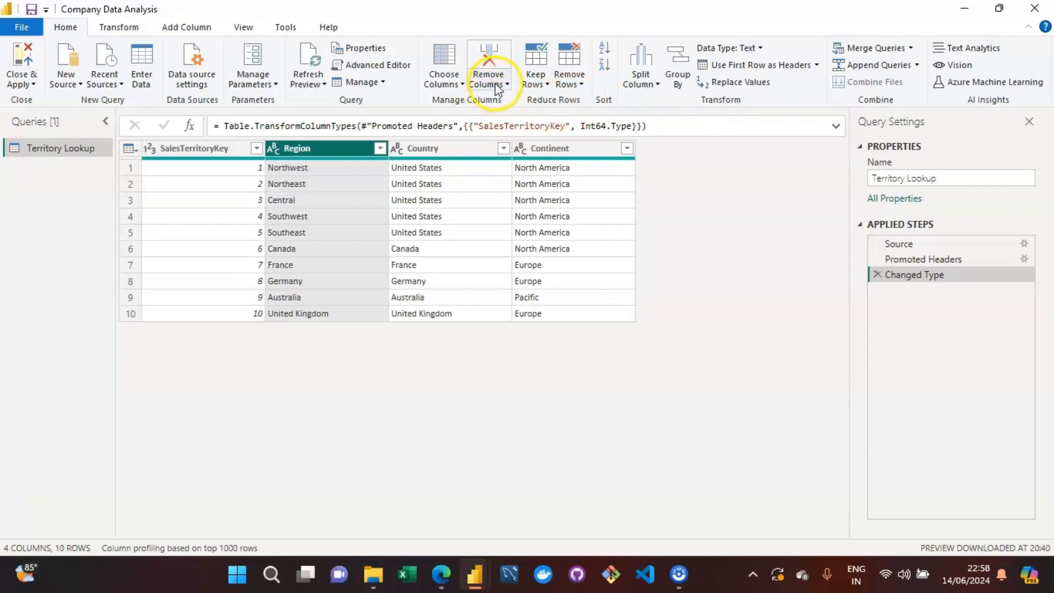
{"action": "left_click", "coordinate": [455, 82]}
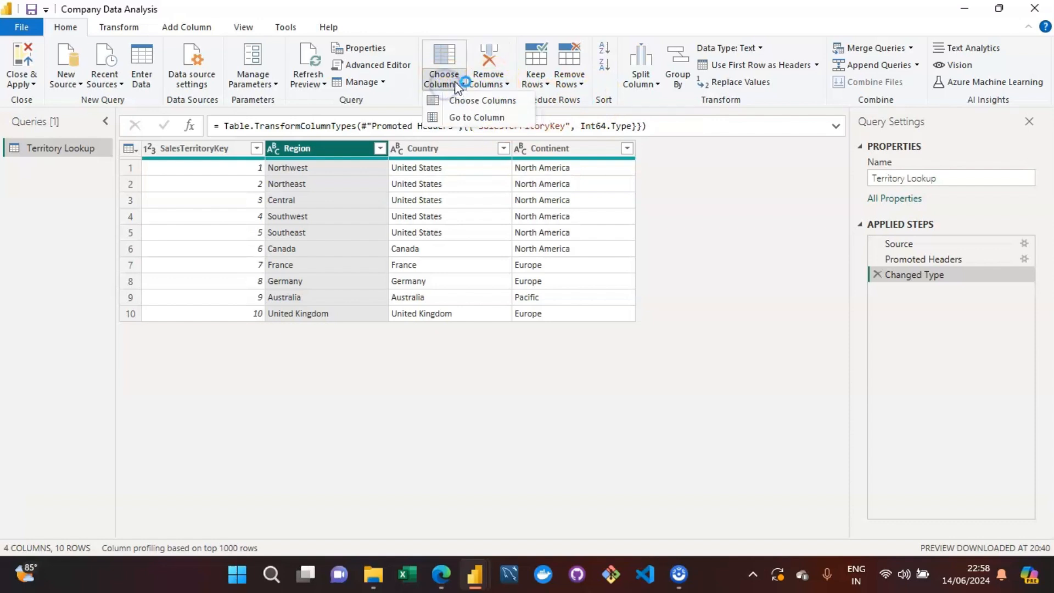
{"action": "left_click", "coordinate": [469, 80]}
{"action": "left_click", "coordinate": [501, 84]}
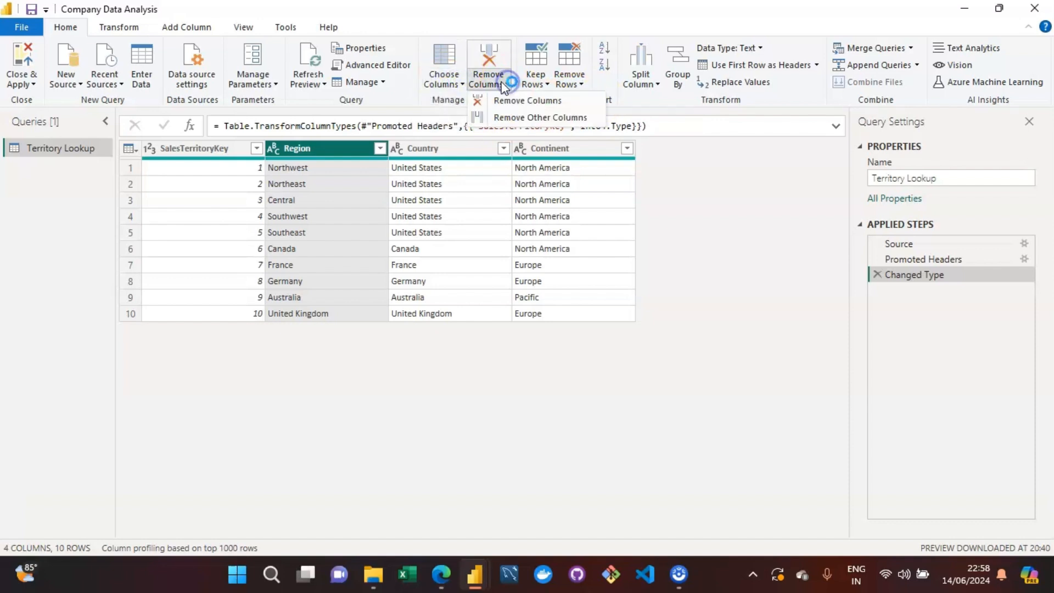
{"action": "left_click", "coordinate": [500, 86]}
{"action": "left_click", "coordinate": [727, 202]}
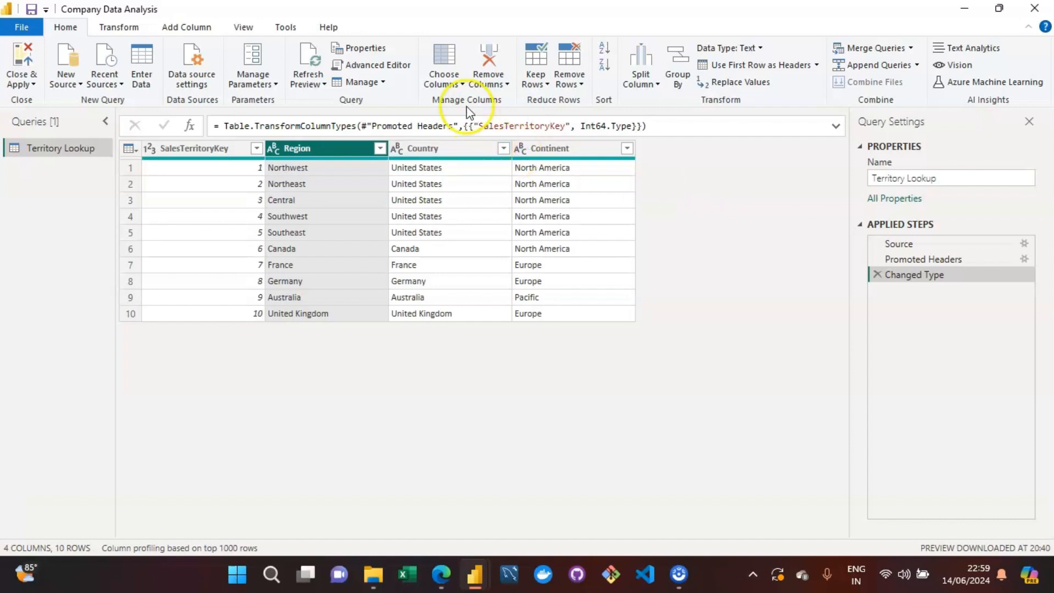
{"action": "left_click", "coordinate": [489, 84]}
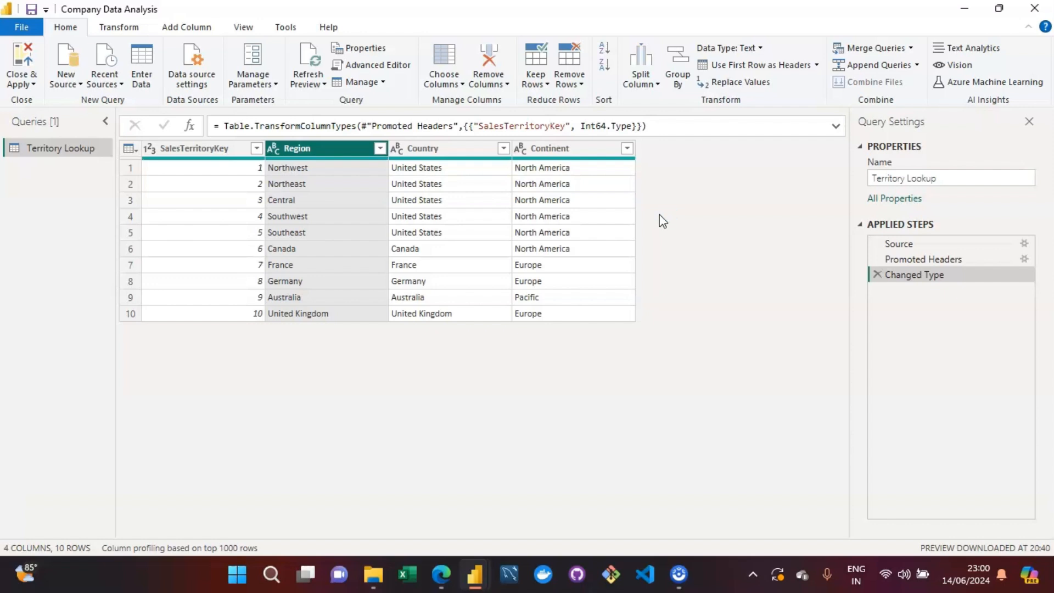
{"action": "left_click", "coordinate": [498, 77]}
{"action": "left_click", "coordinate": [508, 85]}
{"action": "left_click", "coordinate": [461, 78]}
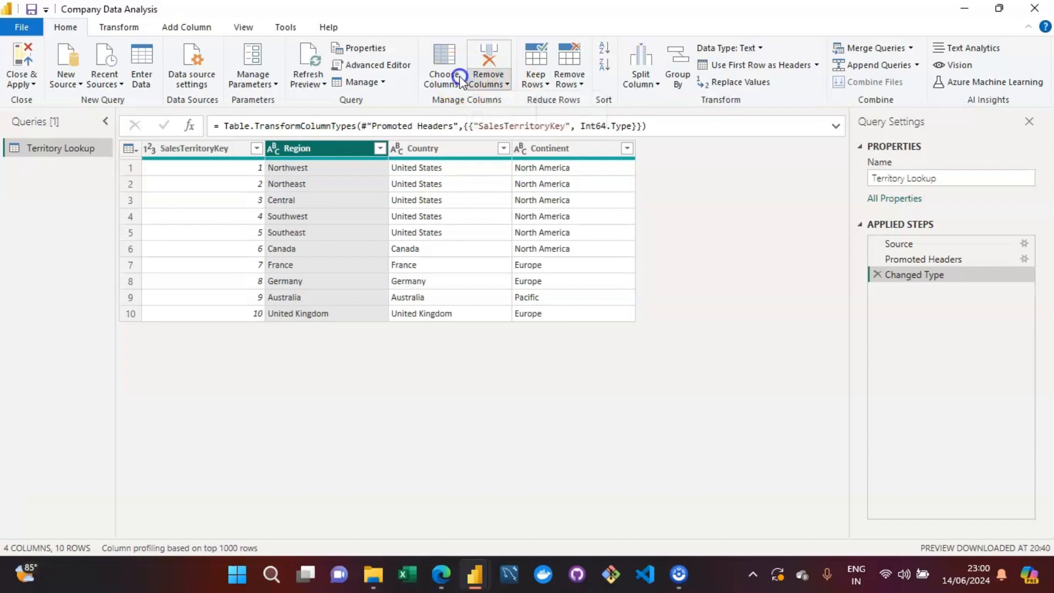
{"action": "left_click", "coordinate": [503, 78]}
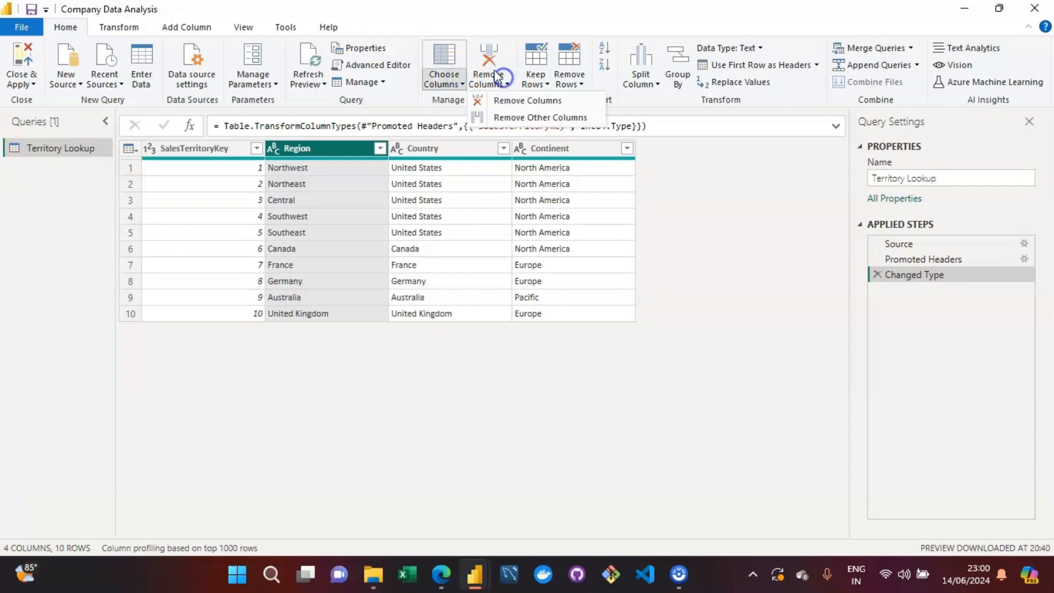
{"action": "left_click", "coordinate": [700, 308]}
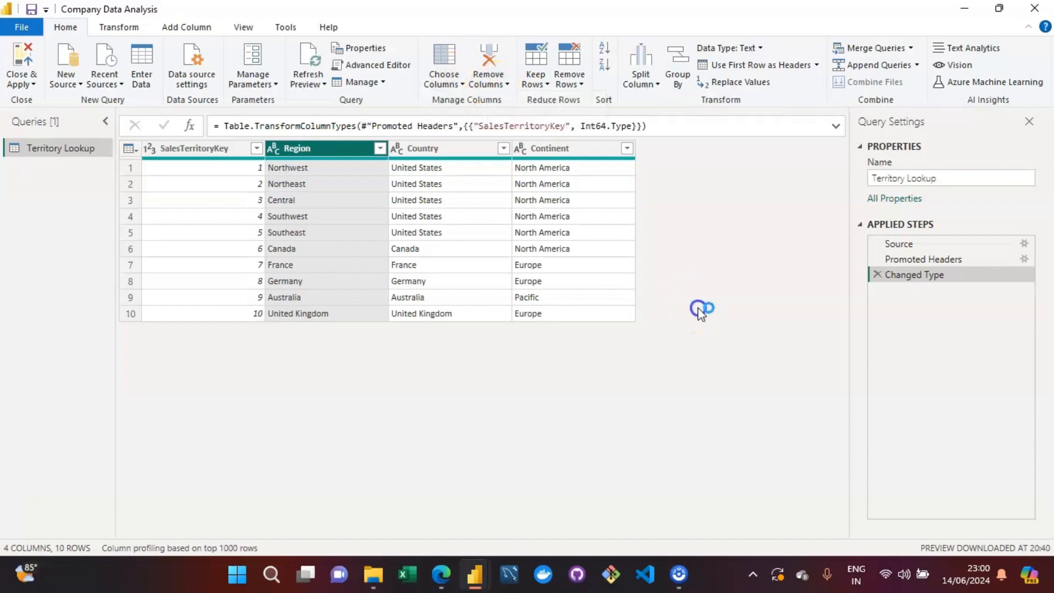
{"action": "left_click", "coordinate": [719, 250]}
- Check the column removal options with the Country column selected and again with the Region column selected
{"action": "left_click", "coordinate": [55, 146]}
{"action": "left_click", "coordinate": [448, 149]}
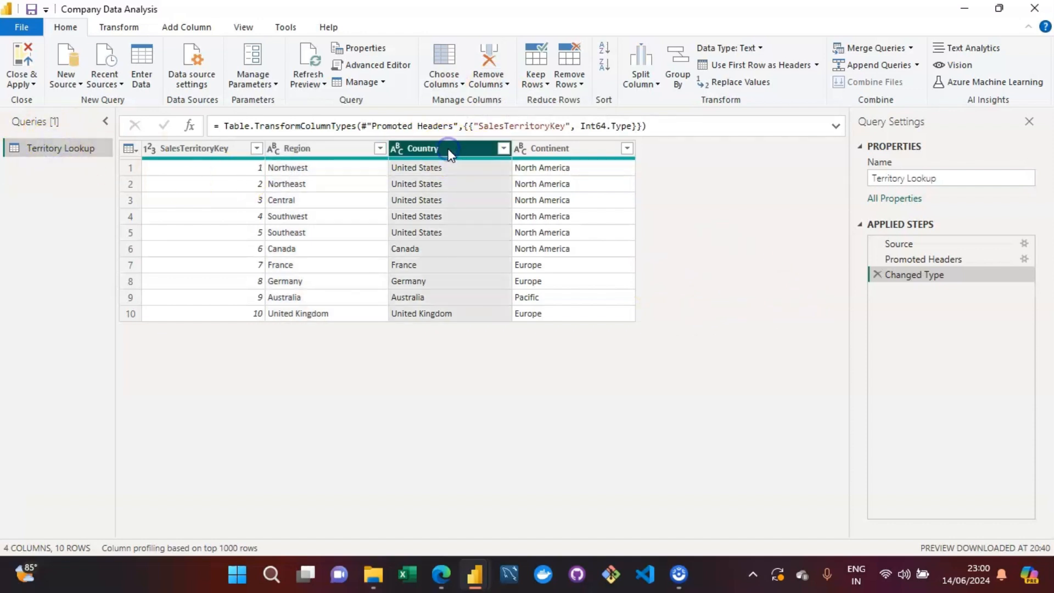
{"action": "left_click", "coordinate": [497, 83]}
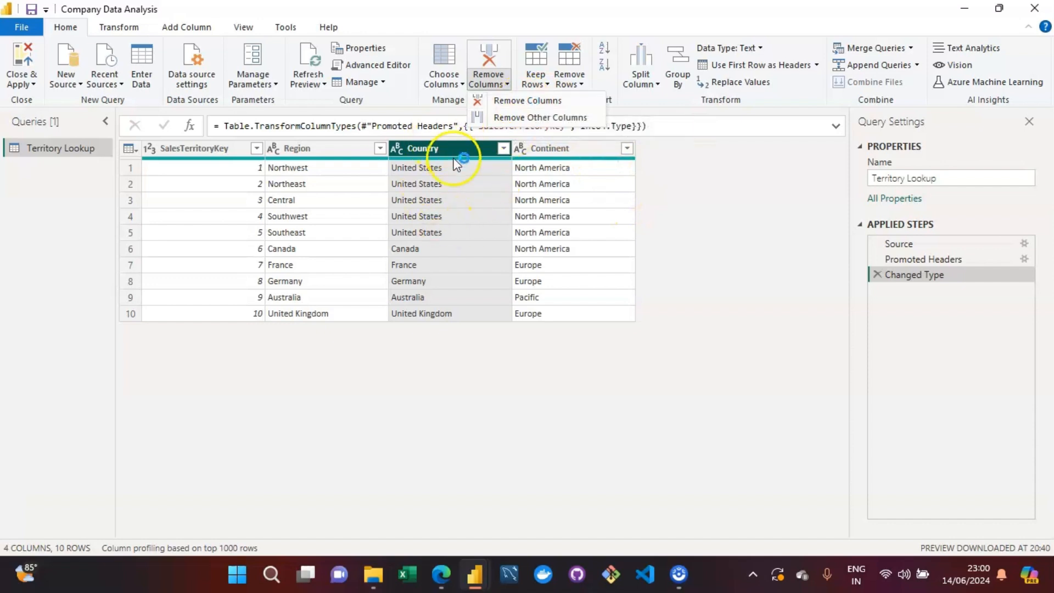
{"action": "left_click", "coordinate": [574, 143]}
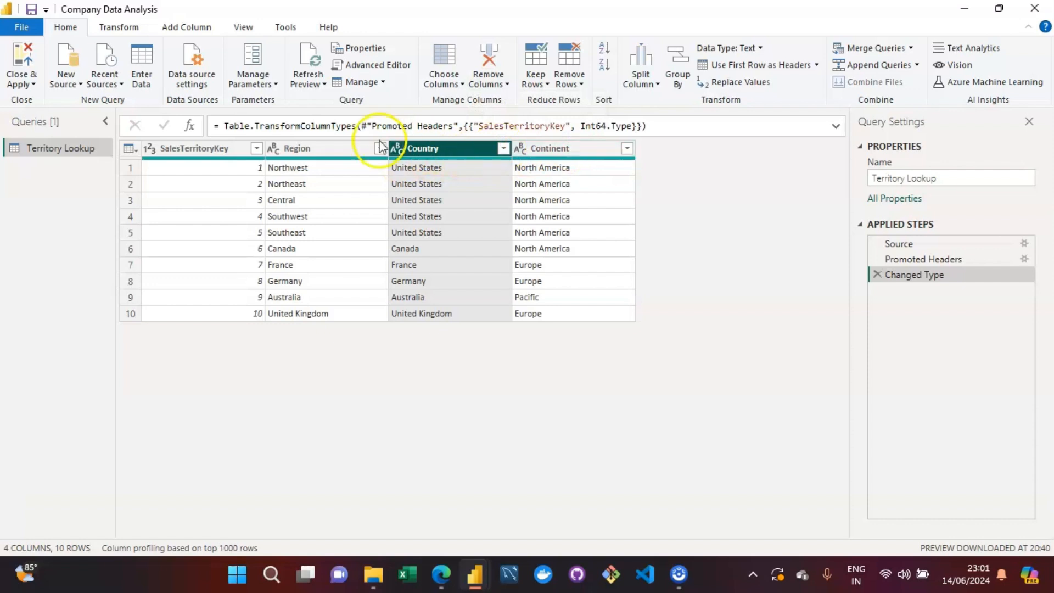
{"action": "left_click", "coordinate": [315, 146]}
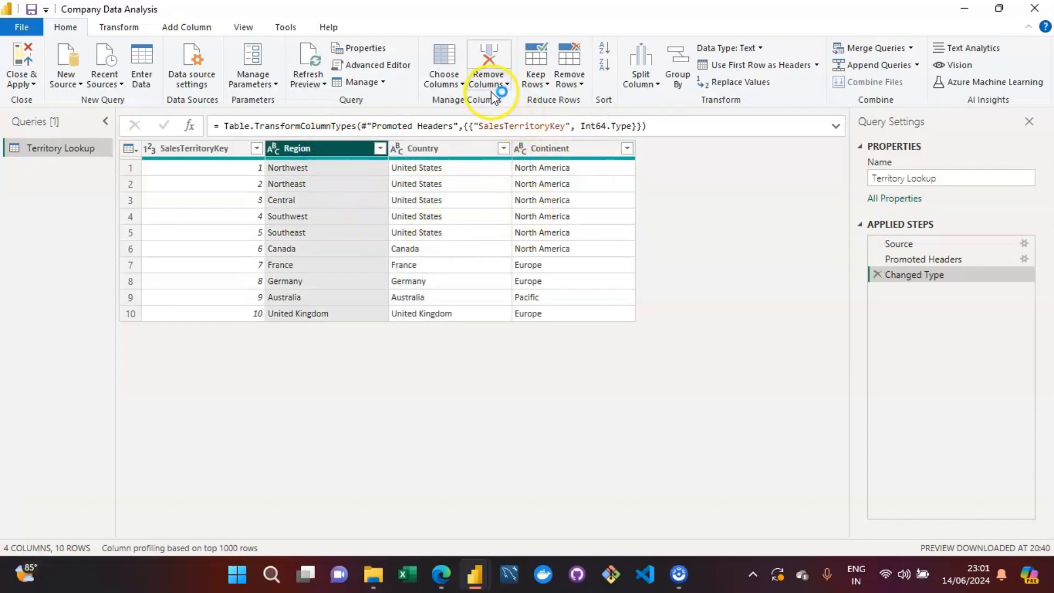
{"action": "left_click", "coordinate": [504, 84]}
{"action": "left_click", "coordinate": [508, 99]}
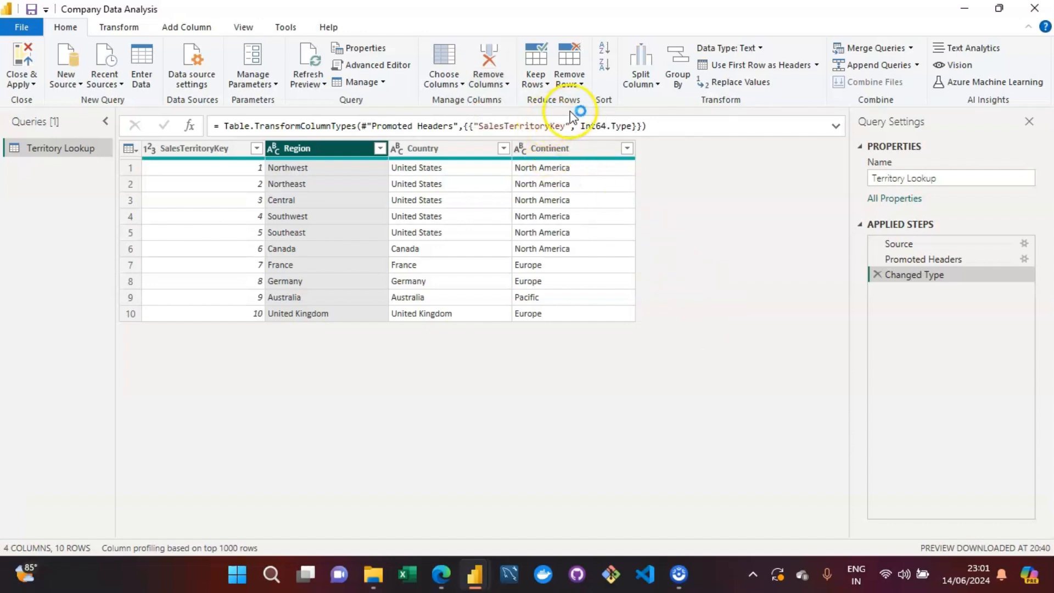
- Examine the row removal options with the Region and Country columns selected, and select the SalesTerritoryKey column
{"action": "left_click", "coordinate": [575, 88]}
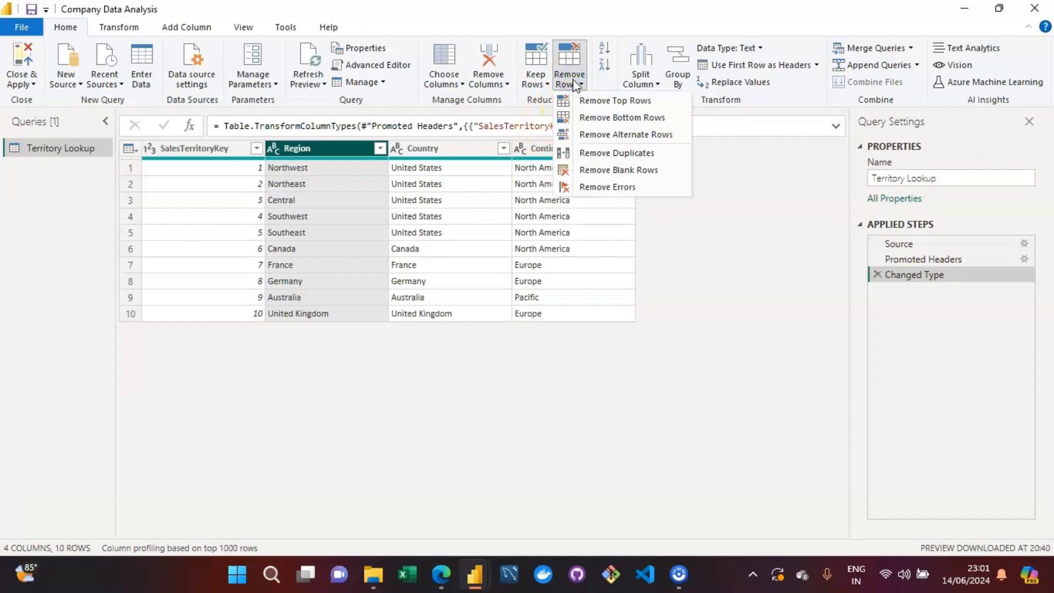
{"action": "left_click", "coordinate": [645, 143]}
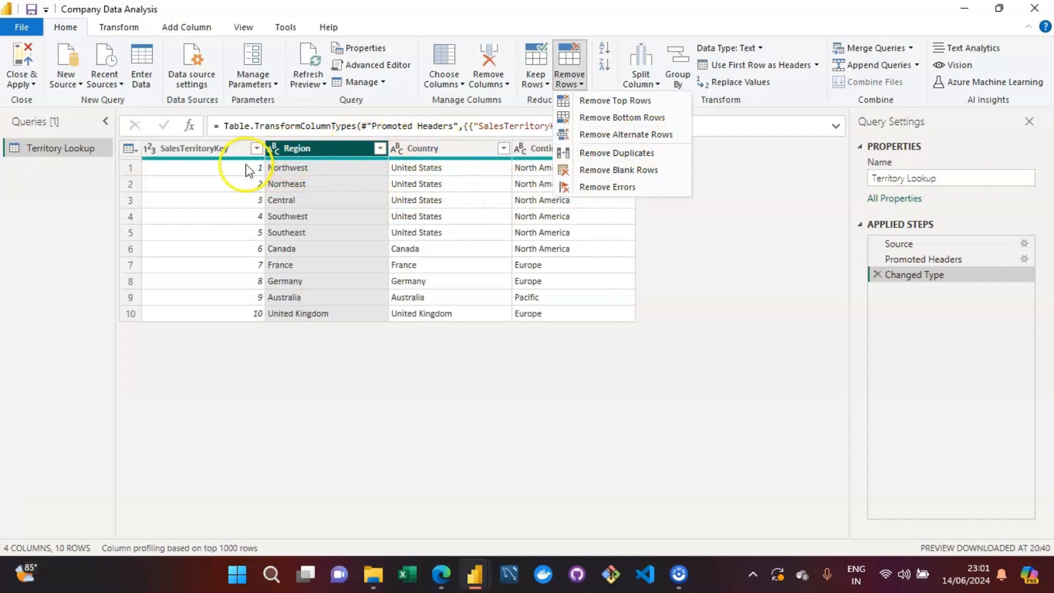
{"action": "left_click", "coordinate": [416, 152]}
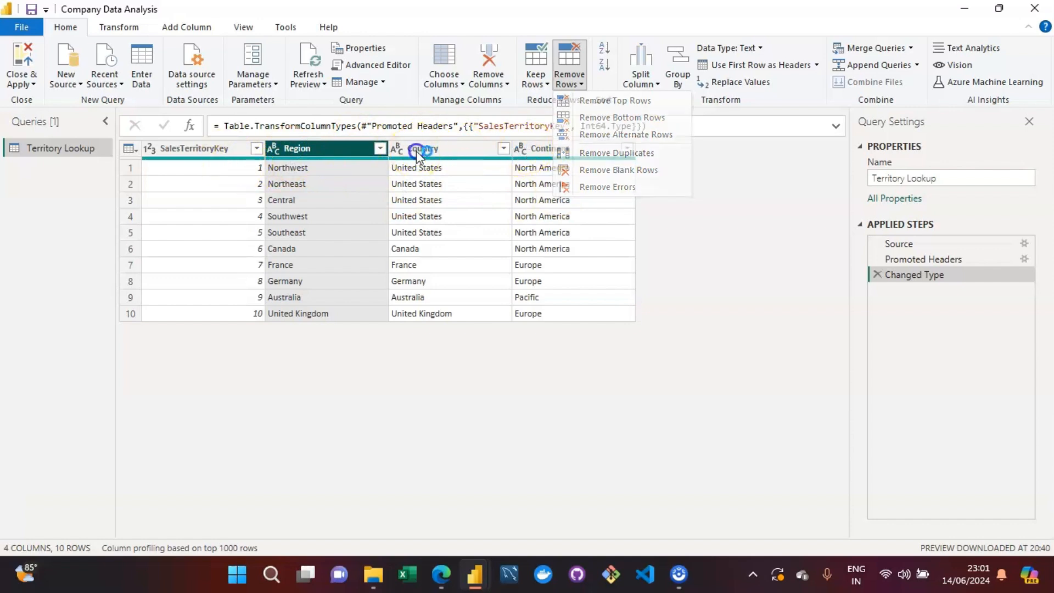
{"action": "left_click", "coordinate": [569, 88]}
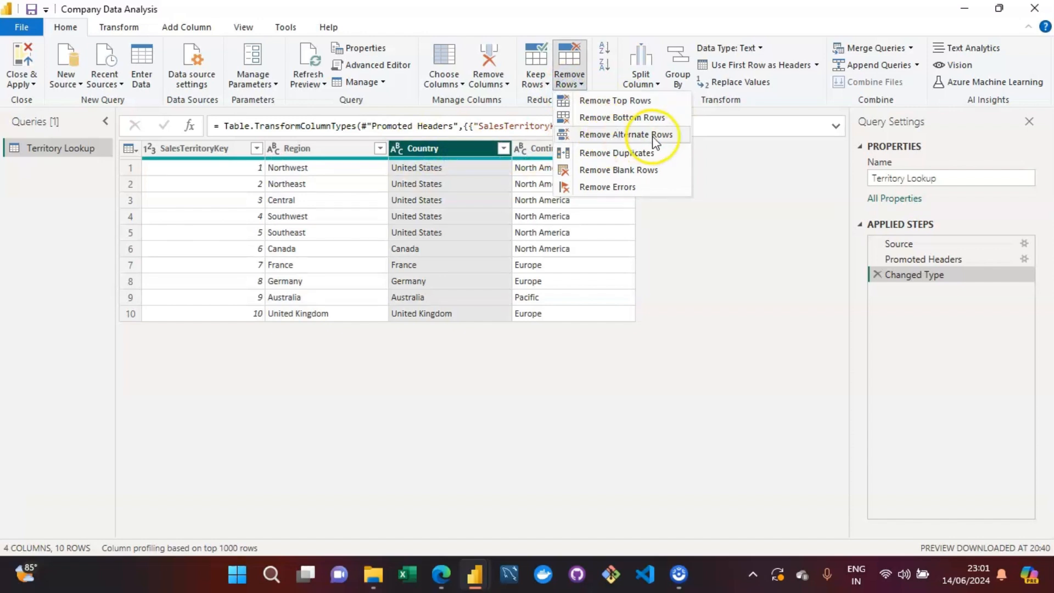
{"action": "left_click", "coordinate": [618, 139]}
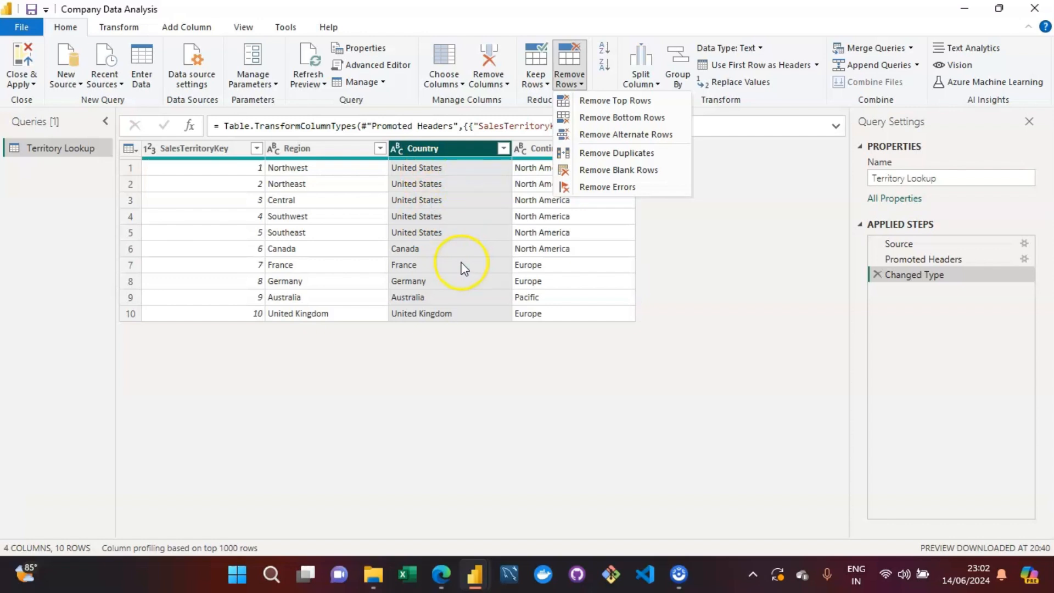
{"action": "left_click", "coordinate": [629, 162]}
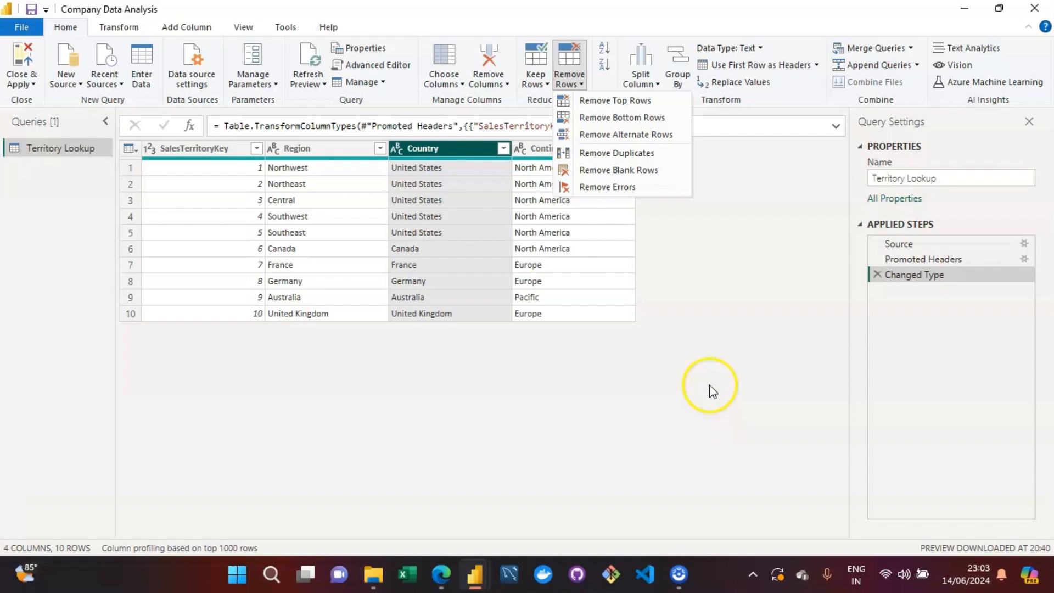
{"action": "left_click", "coordinate": [637, 194]}
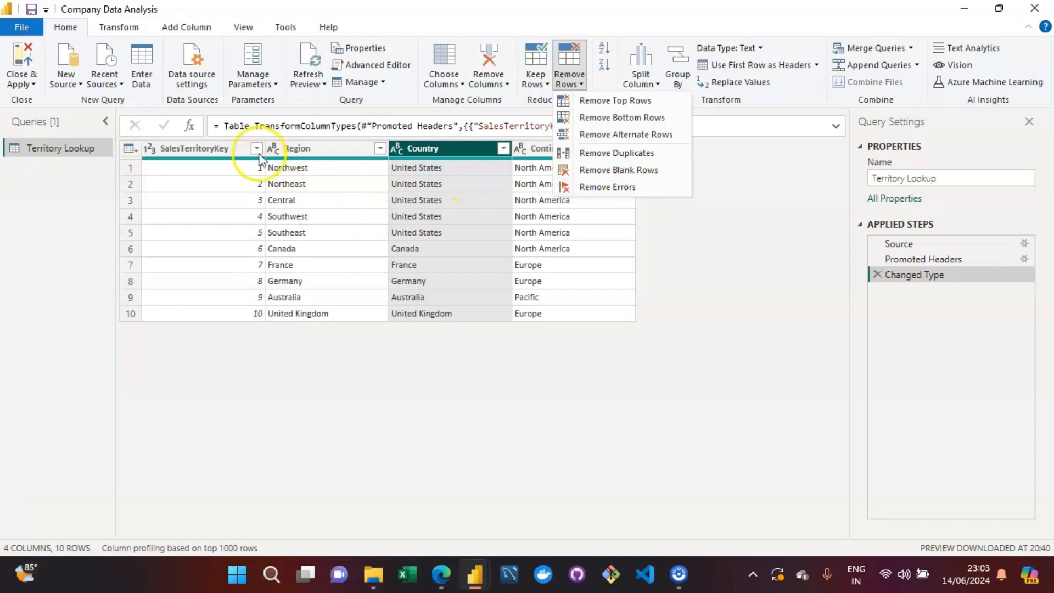
{"action": "left_click", "coordinate": [201, 148]}
{"action": "left_click", "coordinate": [200, 148]}
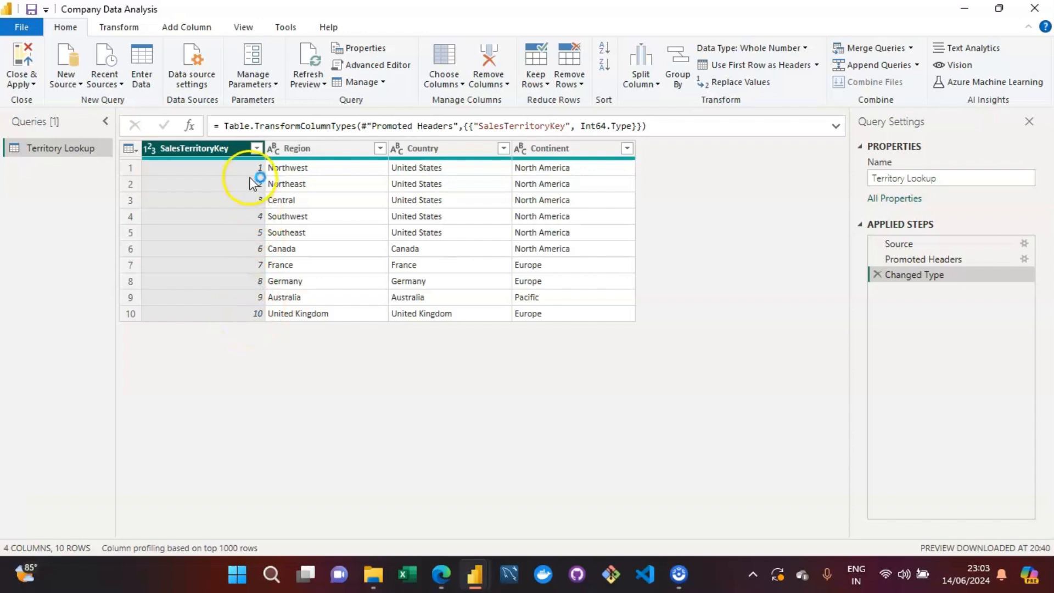
- Examine the data types available for the SalesTerritoryKey column of the Territory Lookup table
{"action": "left_click", "coordinate": [148, 150]}
{"action": "left_click", "coordinate": [148, 151]}
{"action": "left_click", "coordinate": [147, 152]}
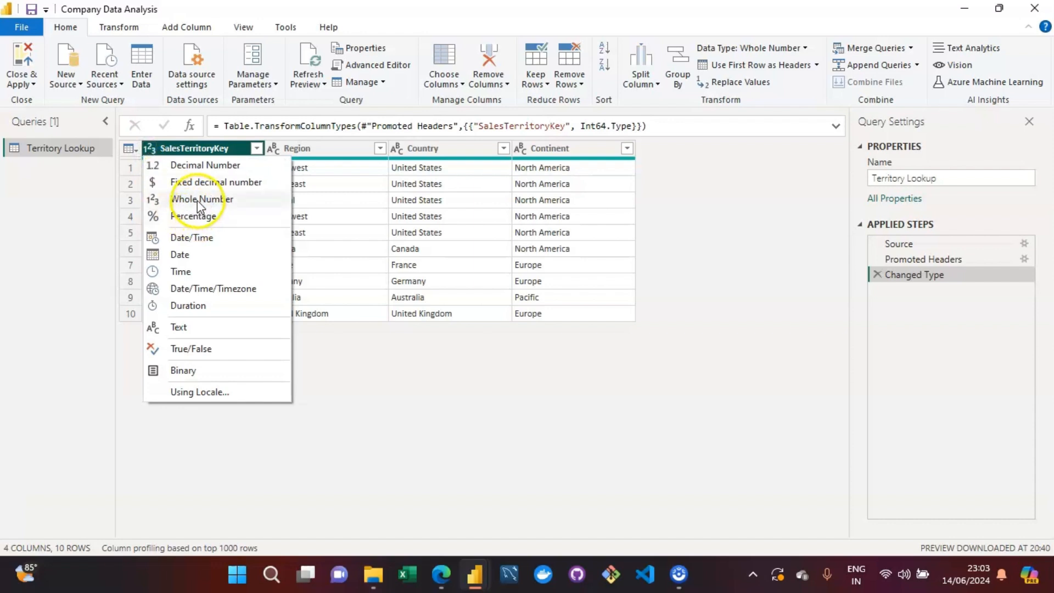
{"action": "left_click", "coordinate": [737, 305]}
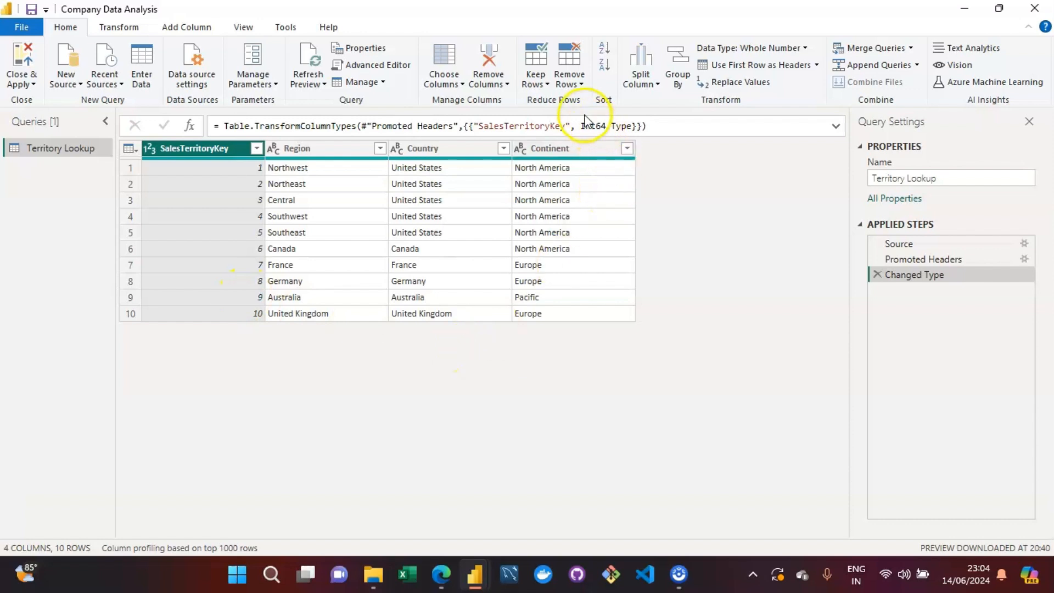
- Compare the row removal options with the SalesTerritoryKey column selected and again with the Region column selected
{"action": "left_click", "coordinate": [569, 79]}
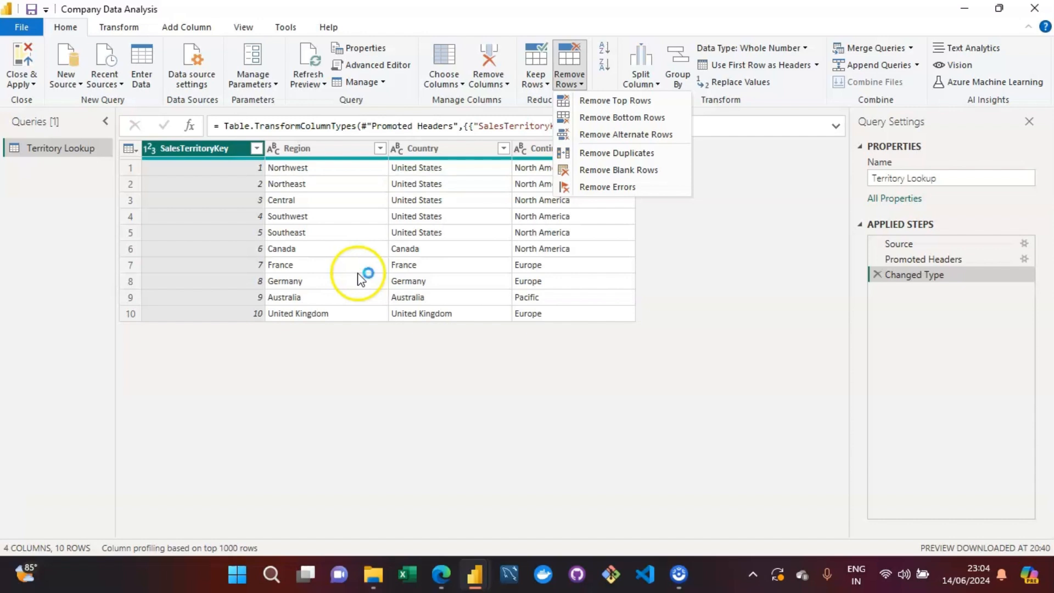
{"action": "left_click", "coordinate": [699, 258]}
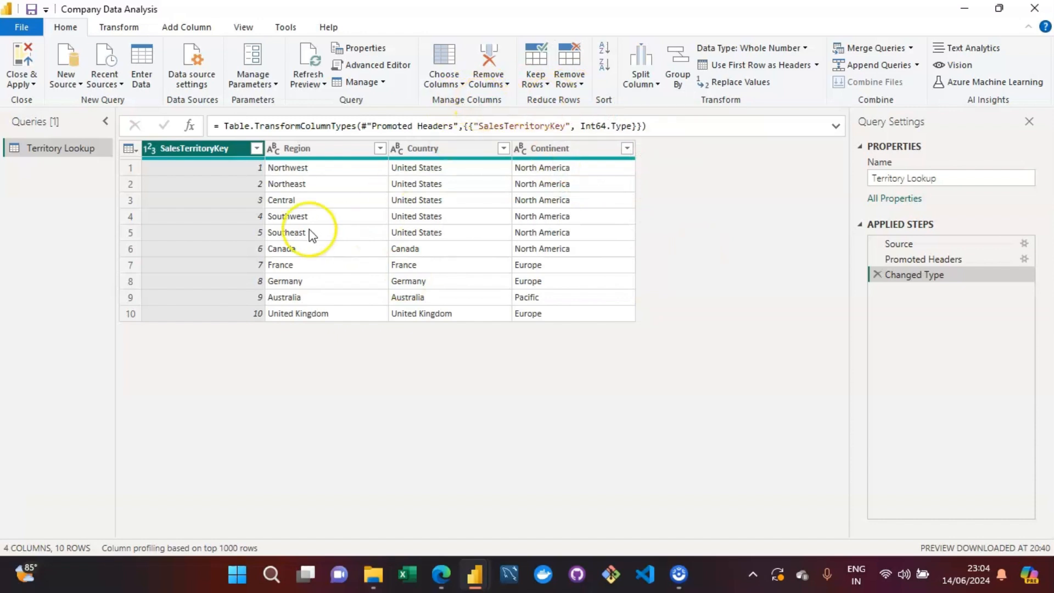
{"action": "left_click", "coordinate": [330, 150]}
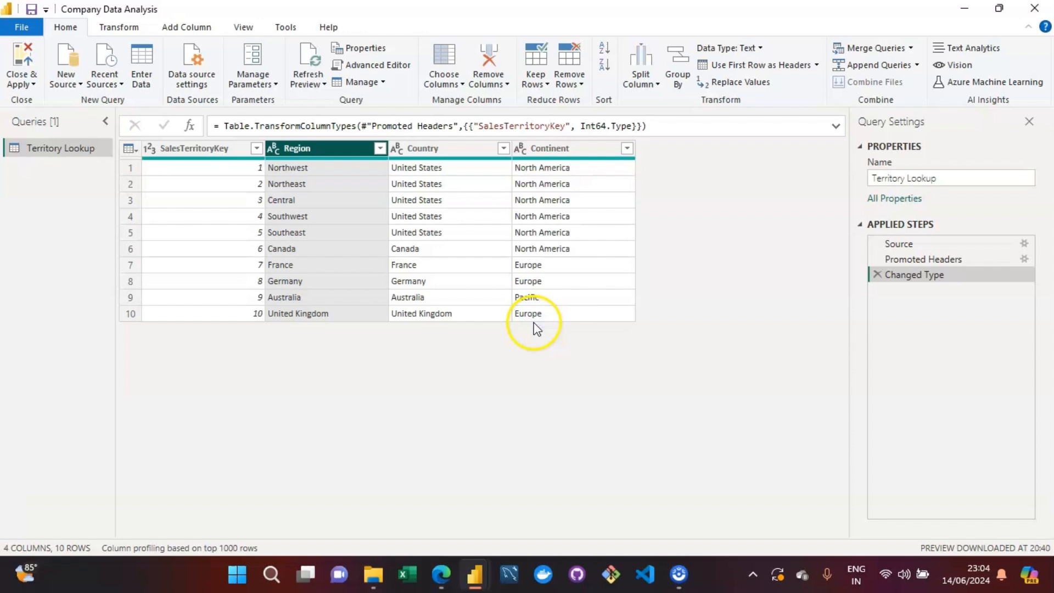
{"action": "left_click", "coordinate": [577, 89]}
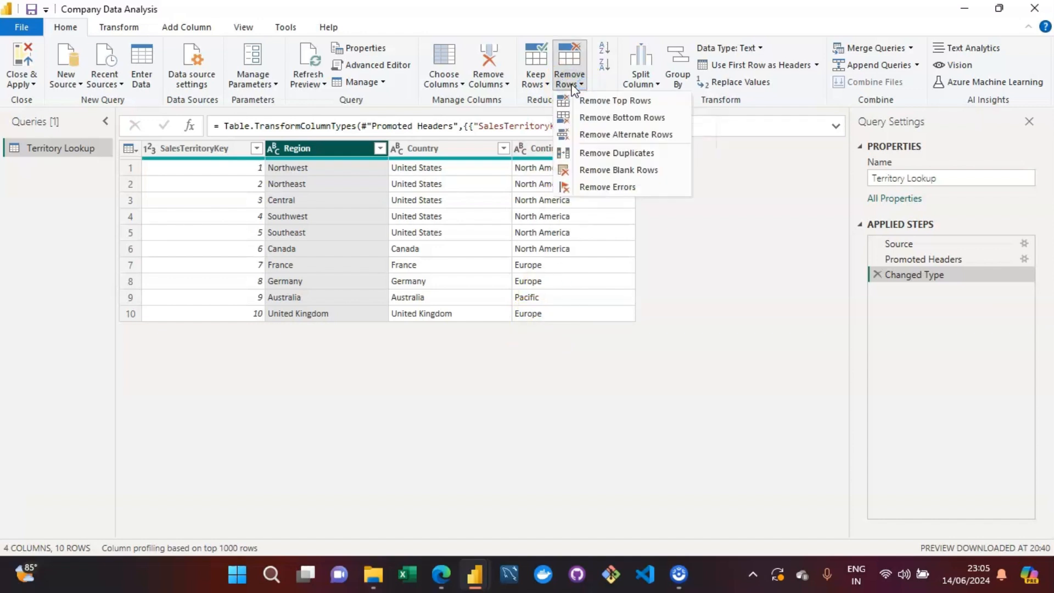
{"action": "left_click", "coordinate": [571, 86]}
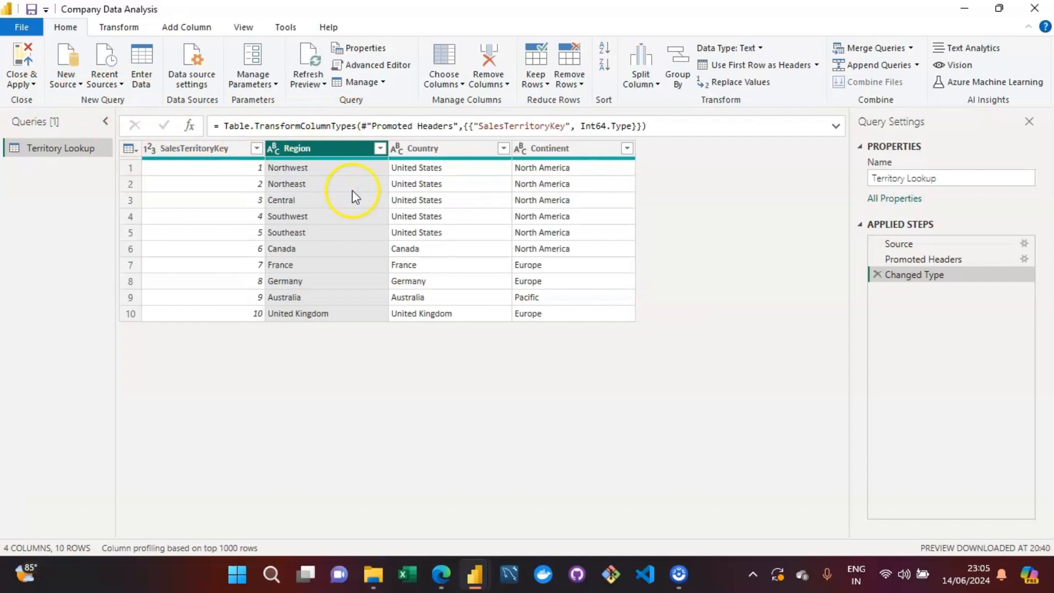
- Add a new Text/CSV data source and open the Company Product Lookup file from the Company Data folder
{"action": "left_click", "coordinate": [70, 94]}
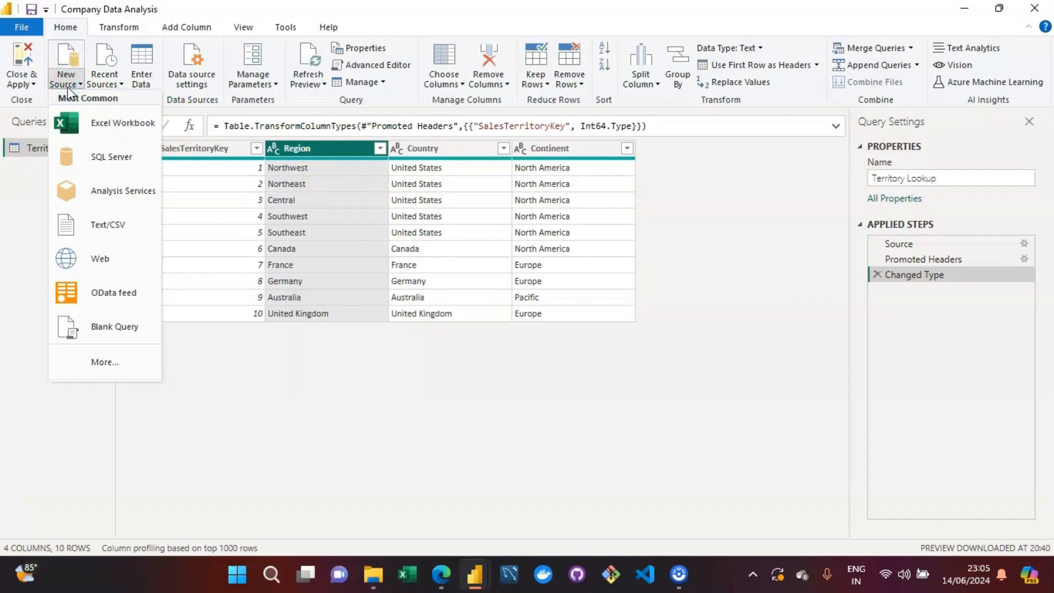
{"action": "left_click", "coordinate": [92, 377]}
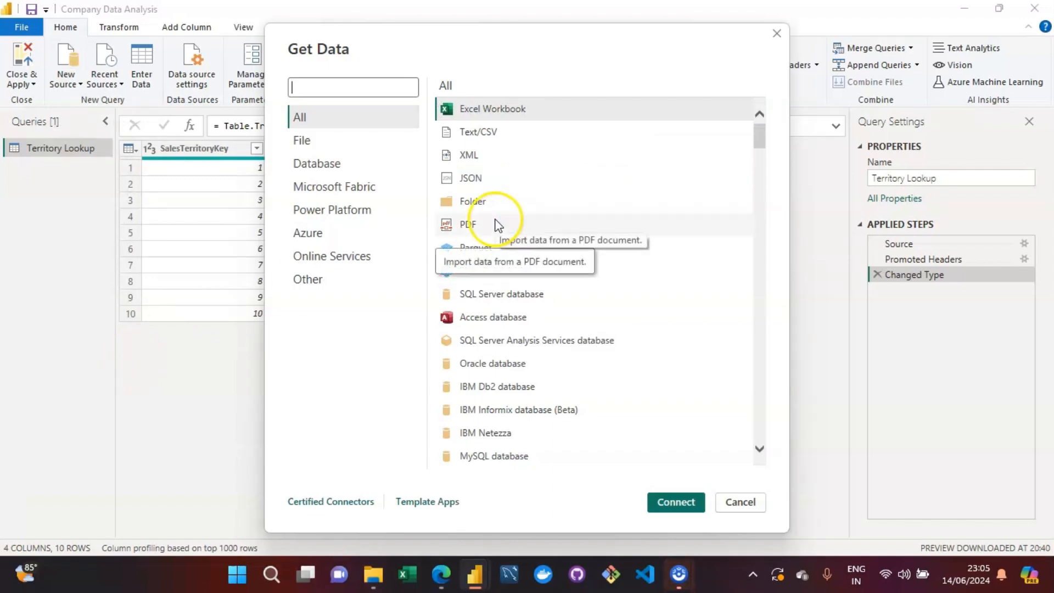
{"action": "left_click", "coordinate": [493, 132]}
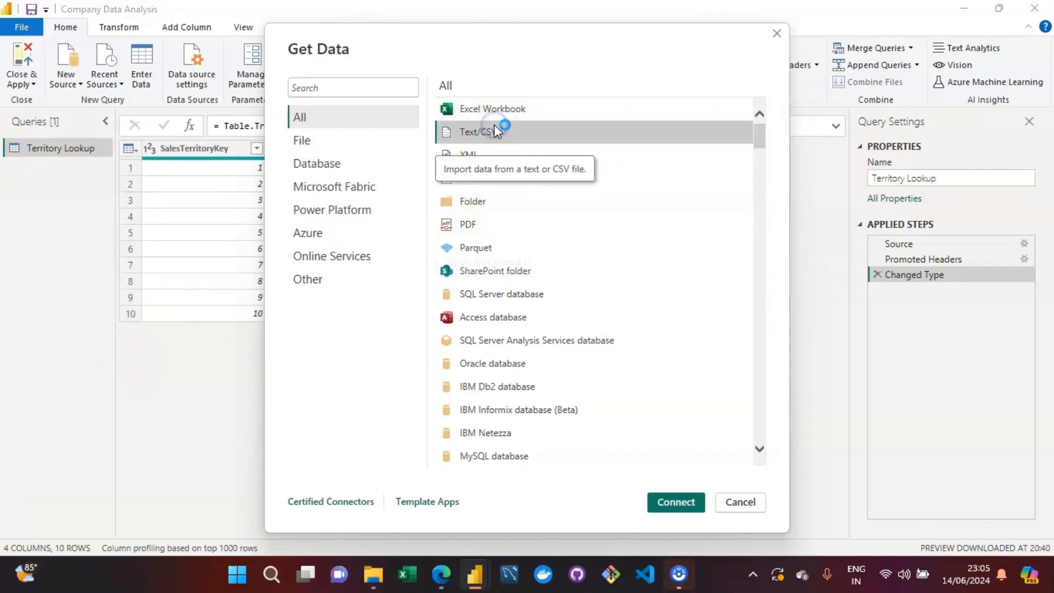
{"action": "left_click", "coordinate": [696, 502]}
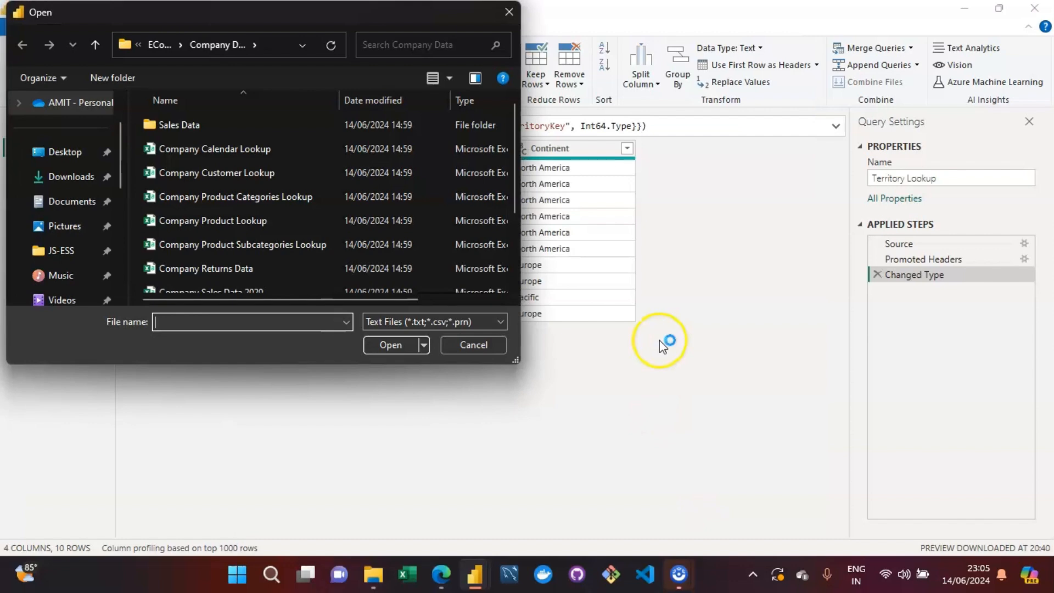
{"action": "left_click_drag", "start_coordinate": [516, 142], "coordinate": [514, 233]}
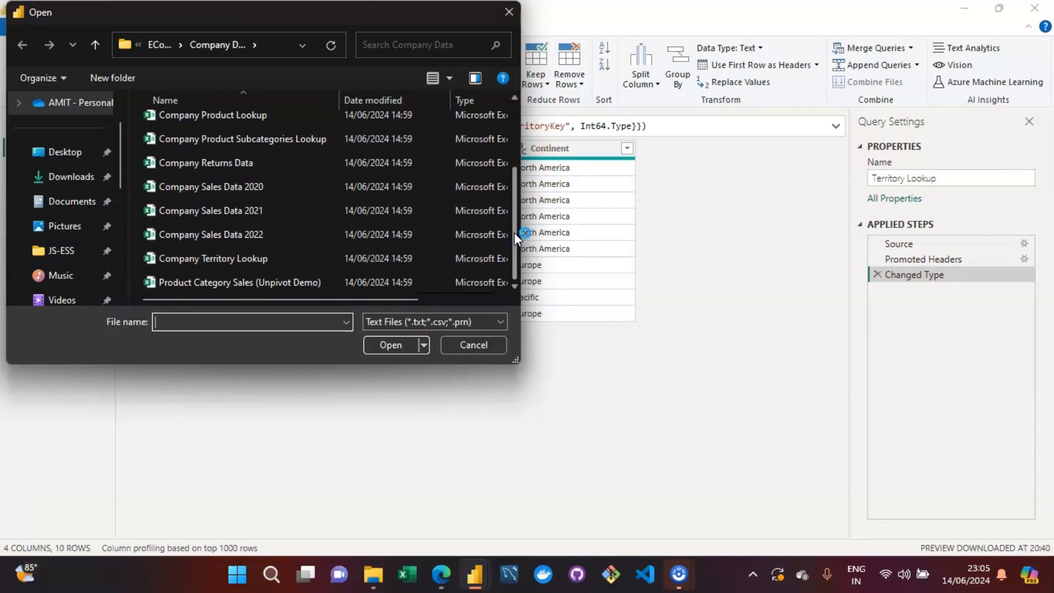
{"action": "left_click_drag", "start_coordinate": [515, 242], "coordinate": [516, 216]}
{"action": "left_click", "coordinate": [236, 156]}
{"action": "left_click", "coordinate": [381, 344]}
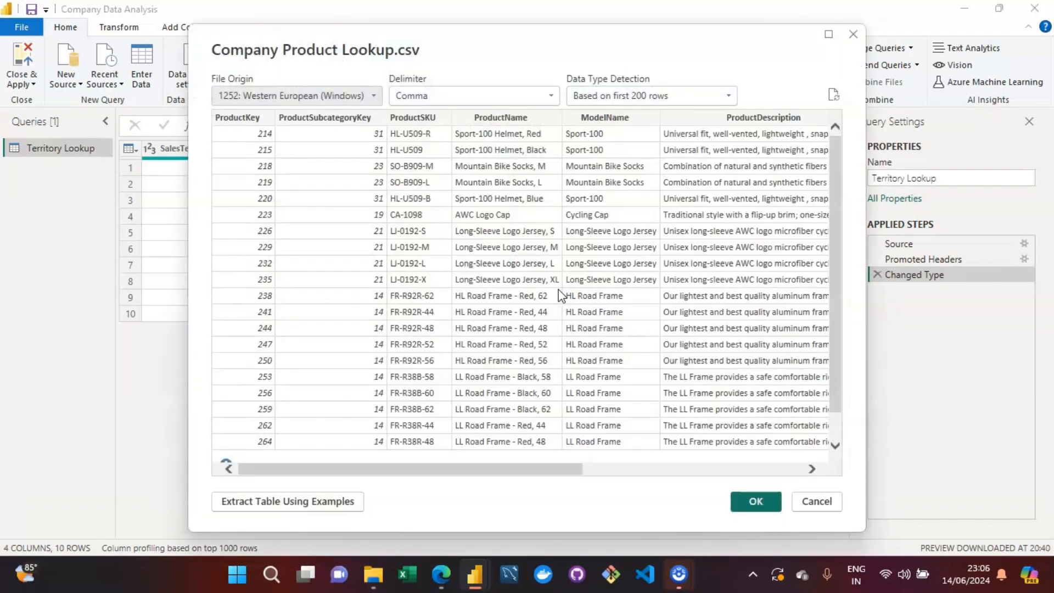
- Check the preview and data type detection choices for Company Product Lookup, and load it with detection based on the first 200 rows
{"action": "left_click_drag", "start_coordinate": [365, 471], "coordinate": [266, 463]}
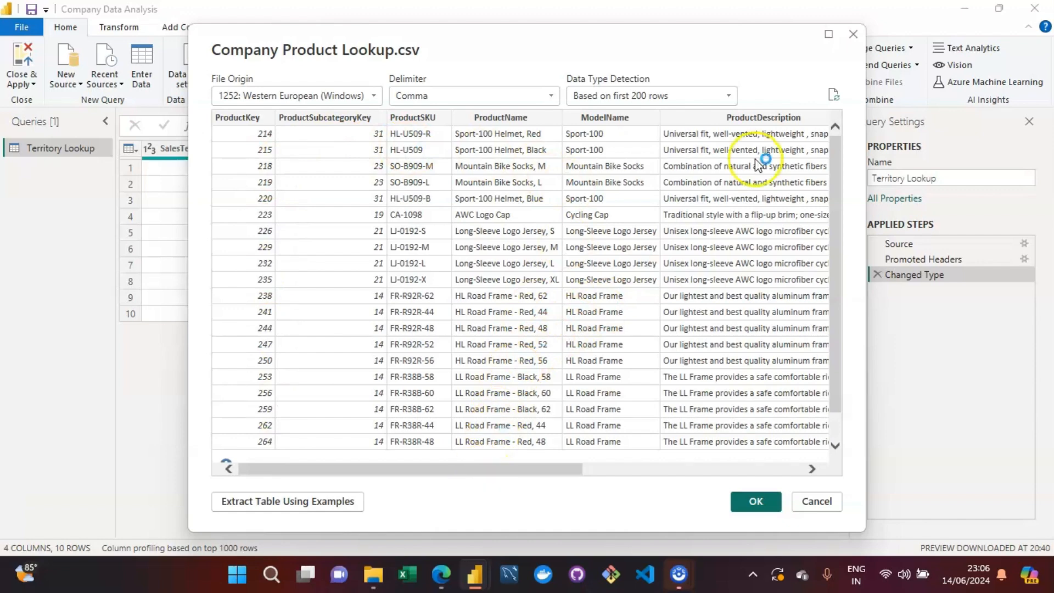
{"action": "left_click", "coordinate": [714, 99]}
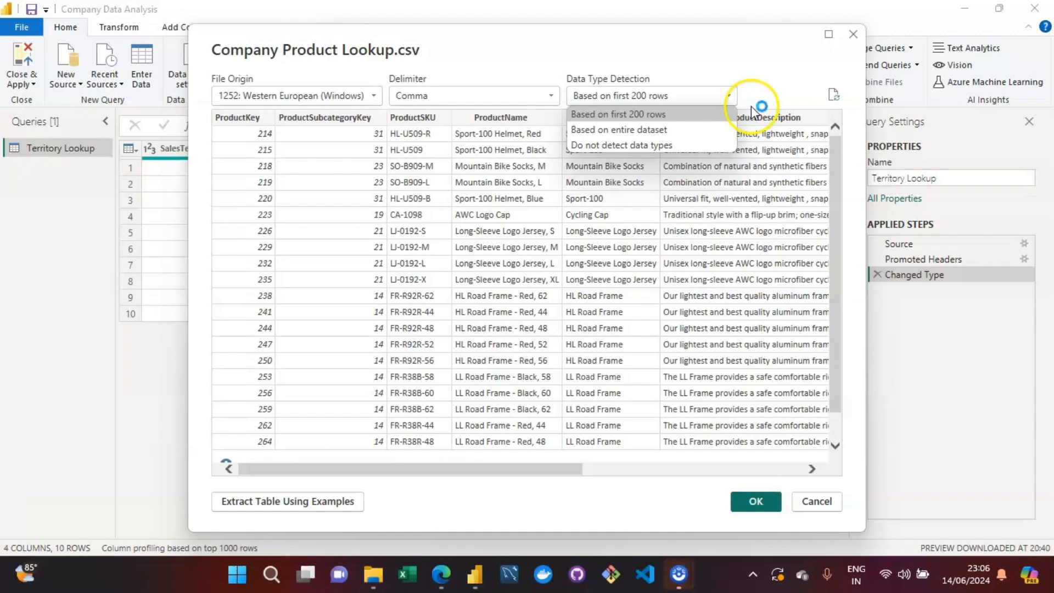
{"action": "left_click", "coordinate": [757, 66]}
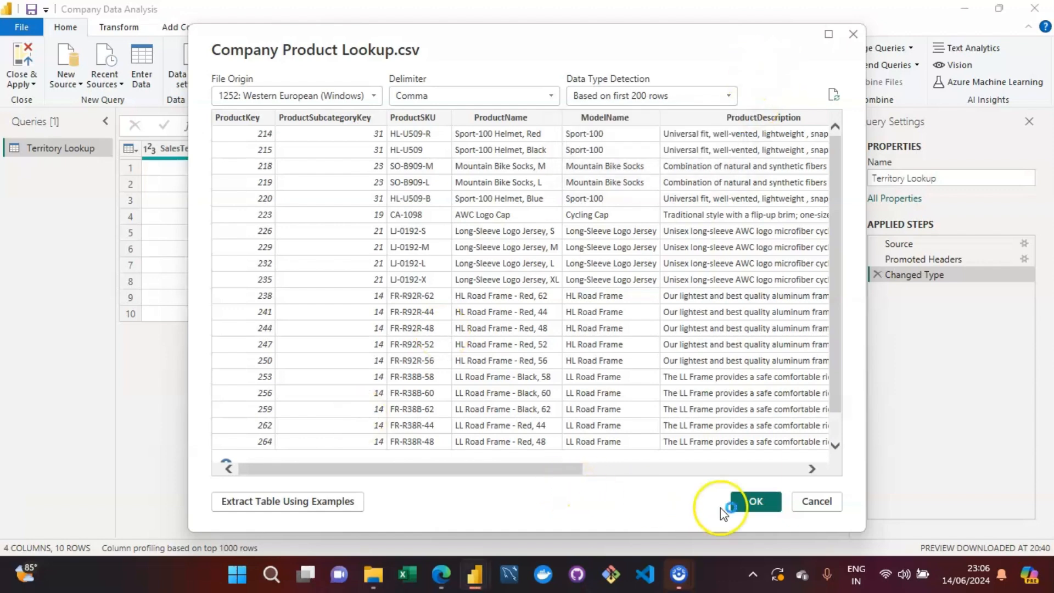
{"action": "left_click", "coordinate": [748, 499]}
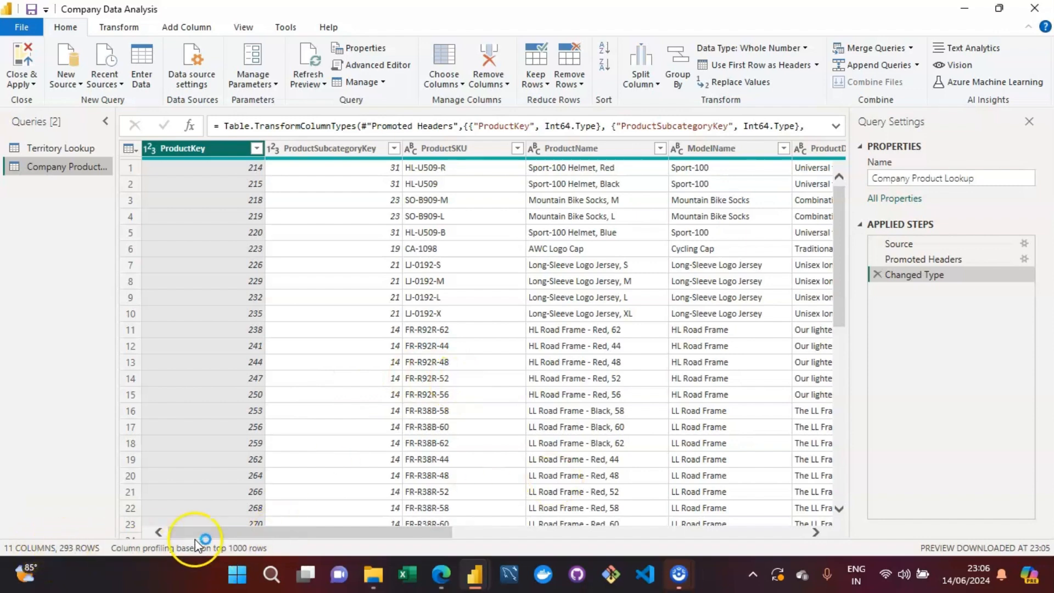
- Rename the Company Product Lookup query as Product Lookup
{"action": "left_click_drag", "start_coordinate": [265, 533], "coordinate": [212, 523]}
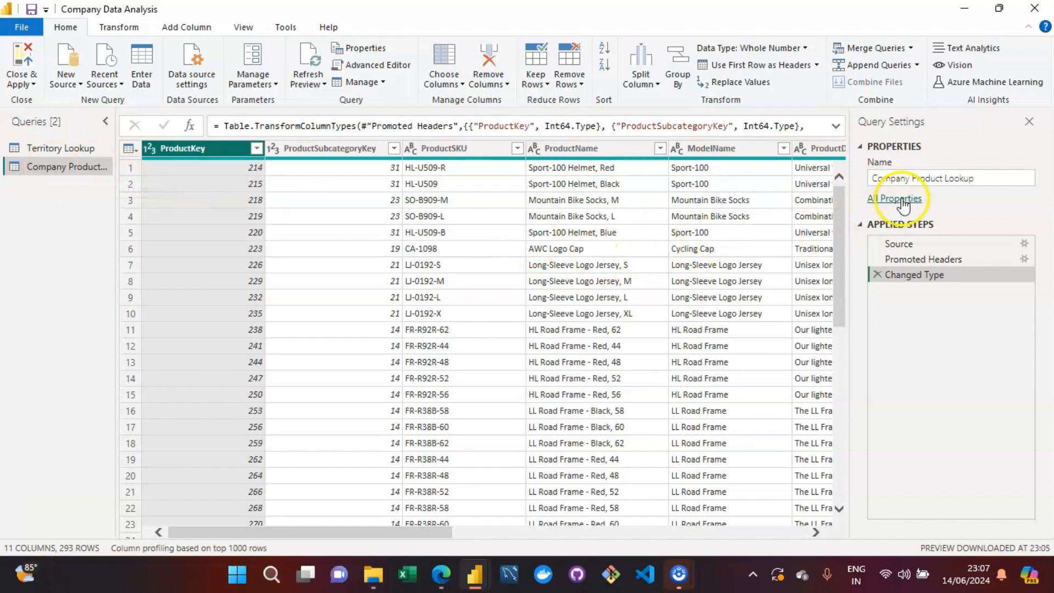
{"action": "left_click", "coordinate": [916, 179]}
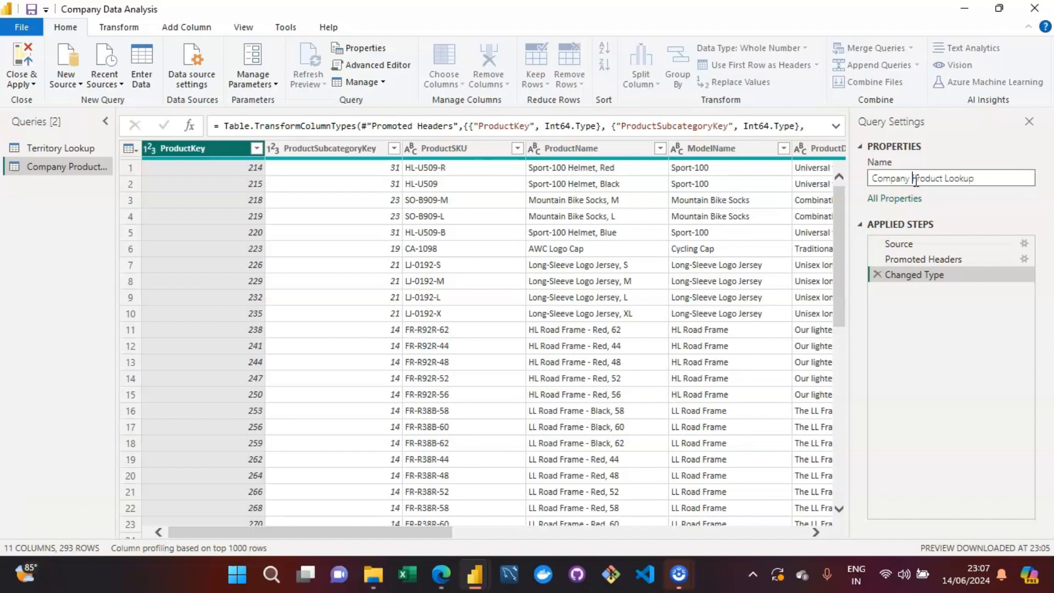
{"action": "key", "text": "BackSpace"}
{"action": "key", "text": "BackSpace"}
{"action": "key", "text": "BackSpace"}
{"action": "key", "text": "BackSpace"}
{"action": "key", "text": "BackSpace"}
{"action": "key", "text": "BackSpace"}
{"action": "key", "text": "BackSpace"}
{"action": "key", "text": "BackSpace"}
{"action": "key", "text": "Return"}
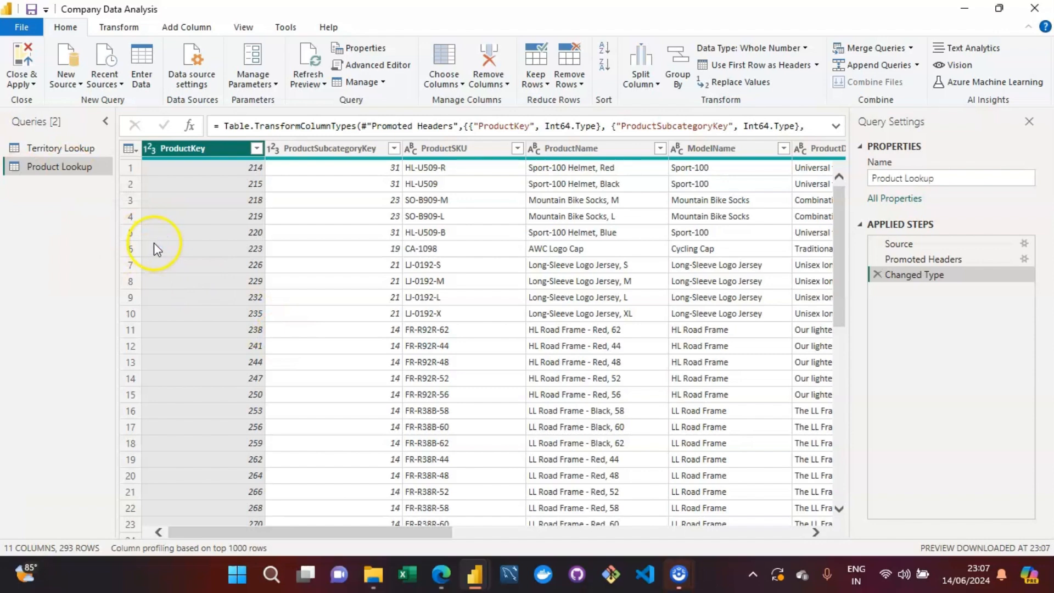
- Examine the Product Lookup table's ProductKey and ProductSubcategoryKey columns and the data types available for them
{"action": "left_click_drag", "start_coordinate": [261, 534], "coordinate": [238, 533]}
{"action": "left_click_drag", "start_coordinate": [265, 531], "coordinate": [260, 532]}
{"action": "left_click", "coordinate": [252, 531]}
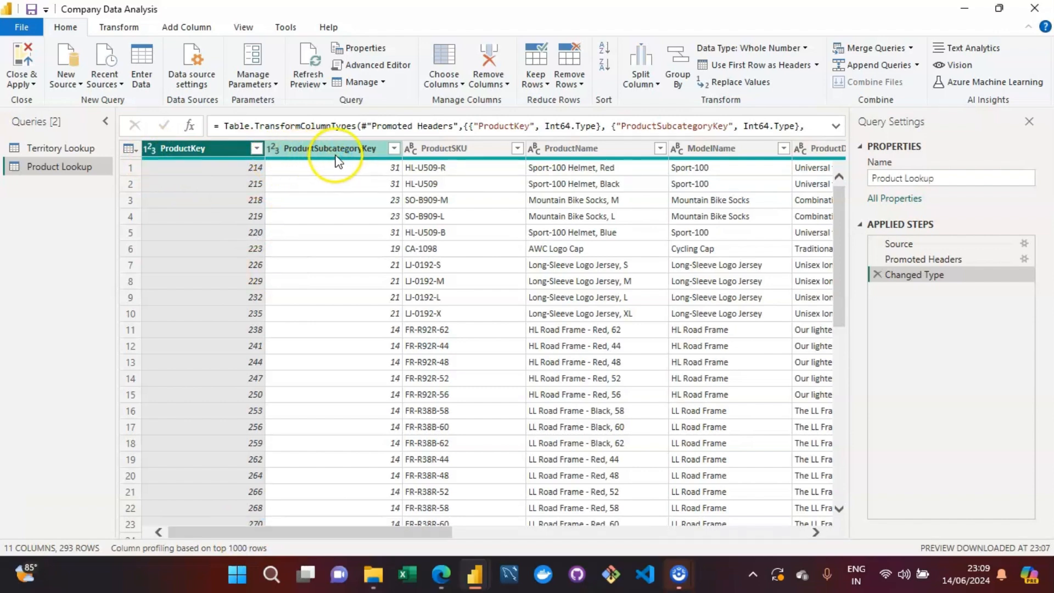
{"action": "left_click", "coordinate": [273, 150]}
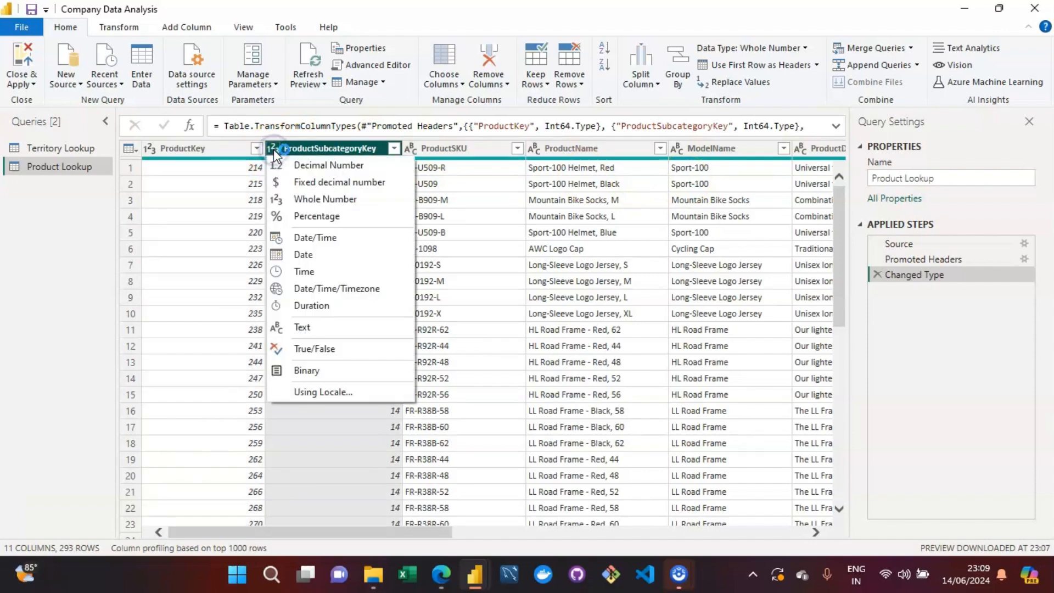
{"action": "left_click", "coordinate": [230, 437]}
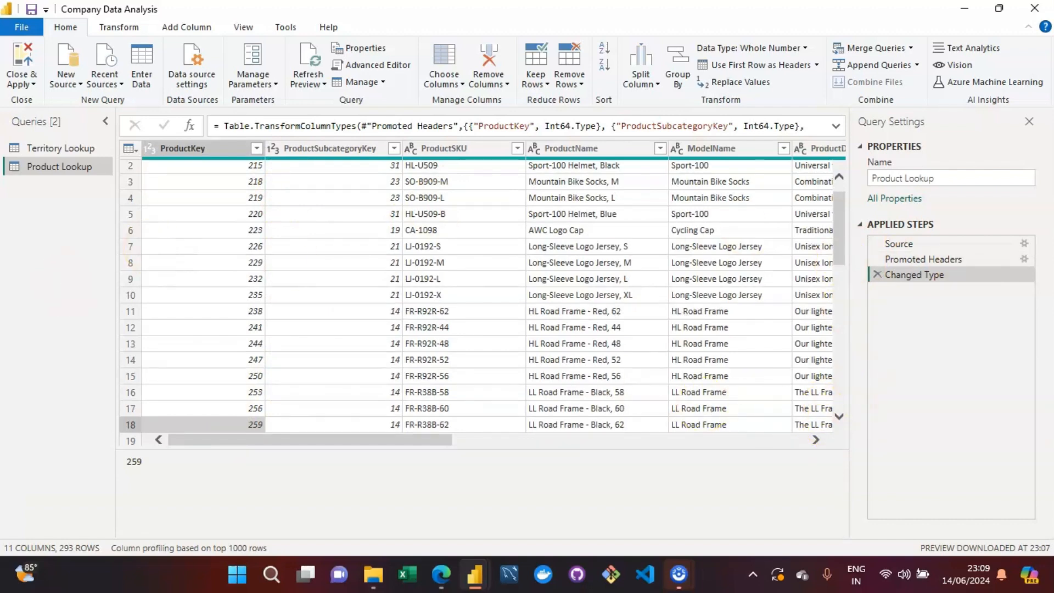
{"action": "left_click", "coordinate": [203, 149]}
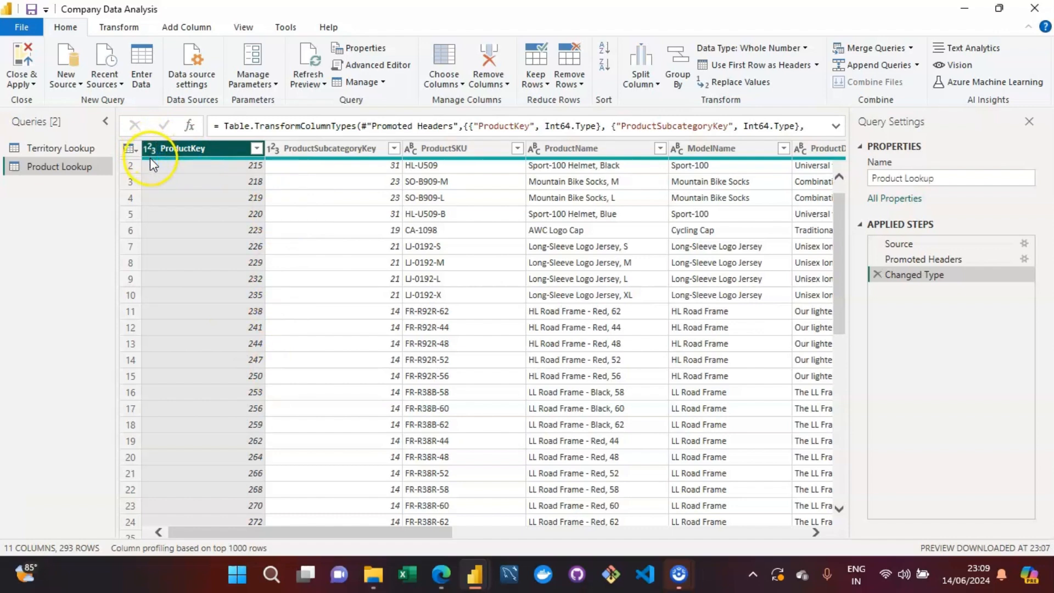
{"action": "mouse_move", "coordinate": [150, 158]}
{"action": "left_click_drag", "start_coordinate": [842, 234], "coordinate": [828, 167]}
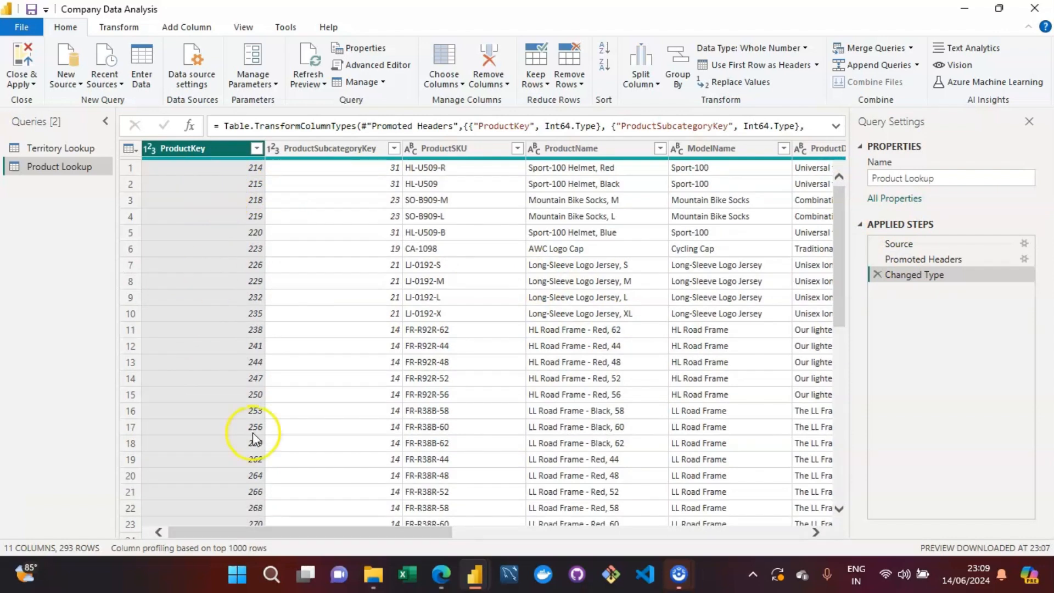
- Review the type change and transform options for the ProductStyle column, and remove that column from the Product Lookup table
{"action": "left_click_drag", "start_coordinate": [242, 533], "coordinate": [367, 533]}
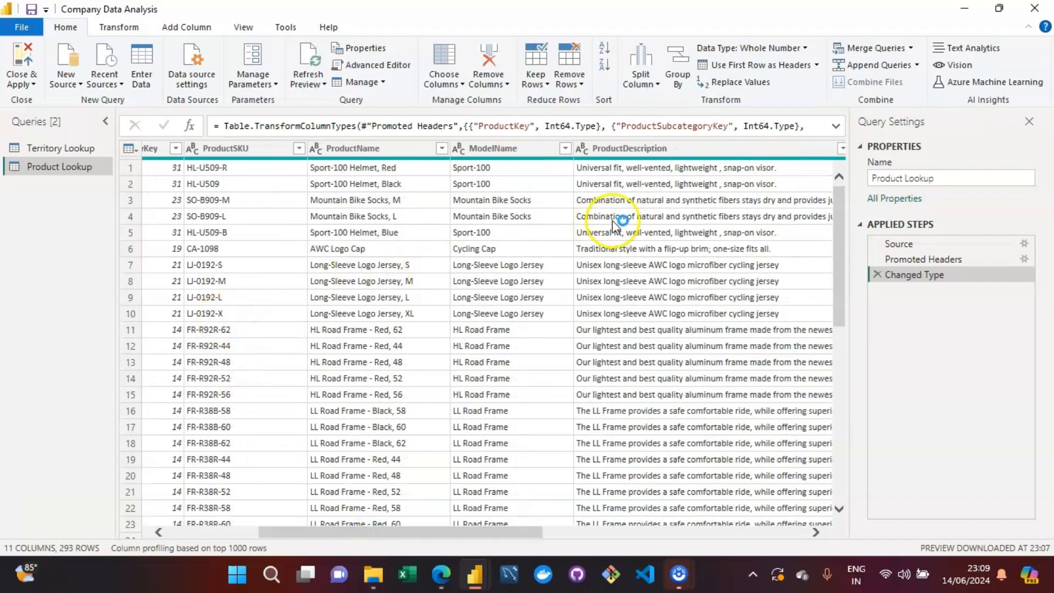
{"action": "left_click_drag", "start_coordinate": [354, 533], "coordinate": [600, 545]}
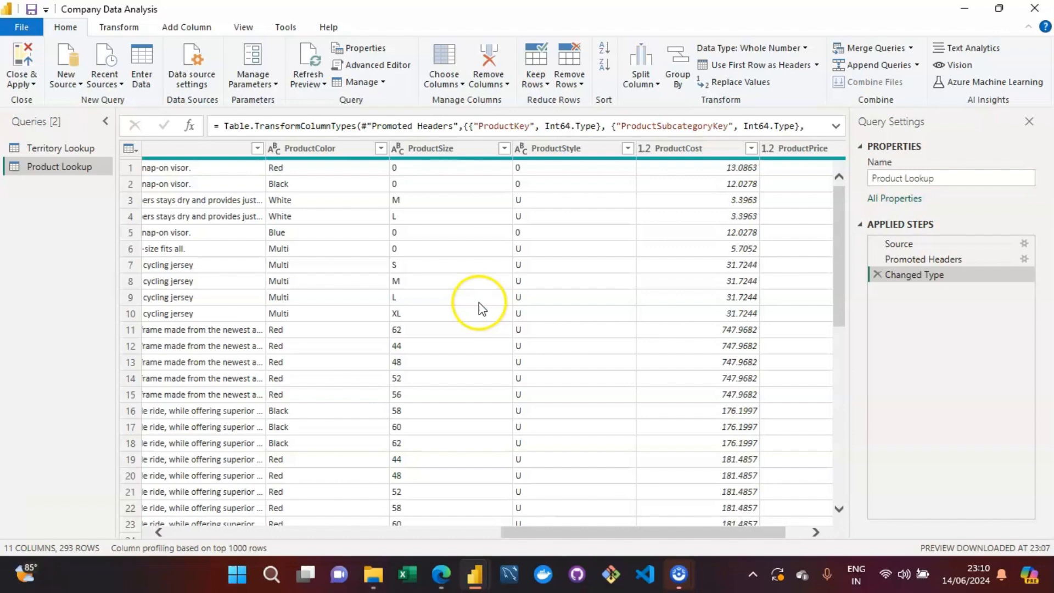
{"action": "left_click", "coordinate": [577, 147]}
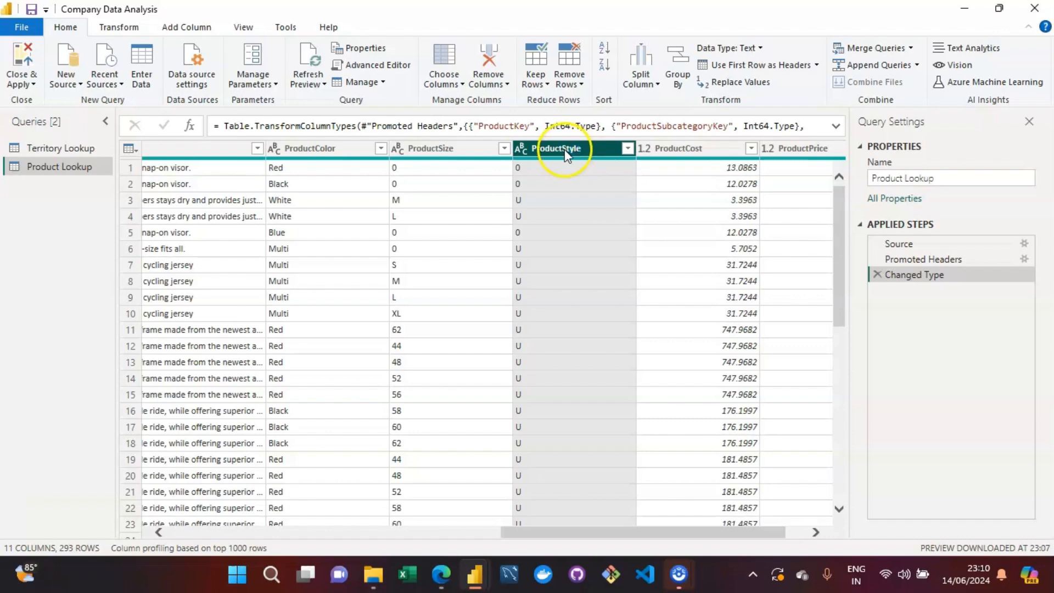
{"action": "right_click", "coordinate": [567, 156]}
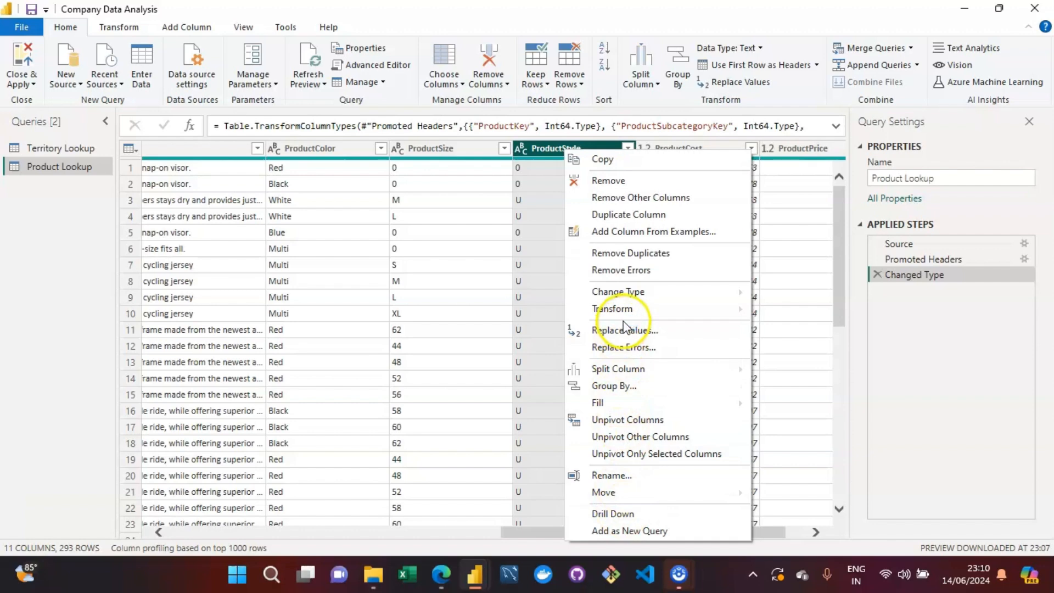
{"action": "left_click", "coordinate": [630, 349]}
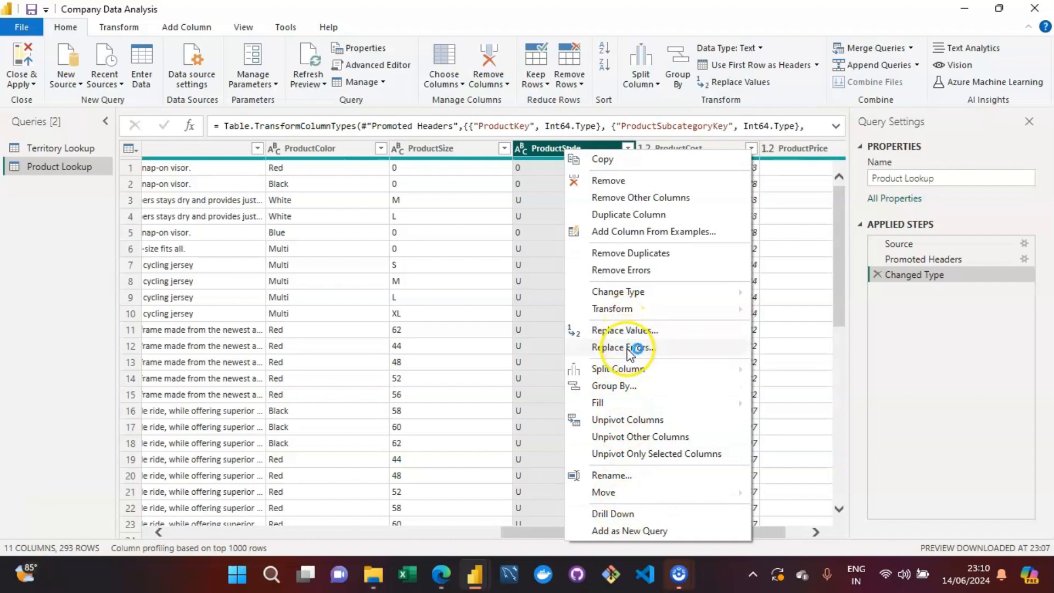
{"action": "left_click", "coordinate": [634, 298]}
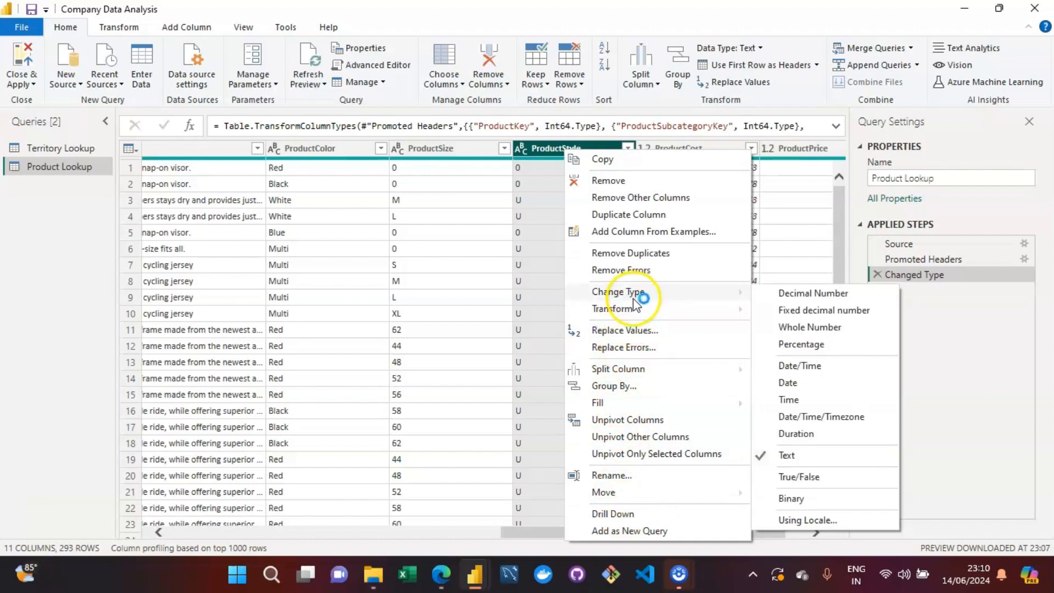
{"action": "left_click", "coordinate": [636, 316]}
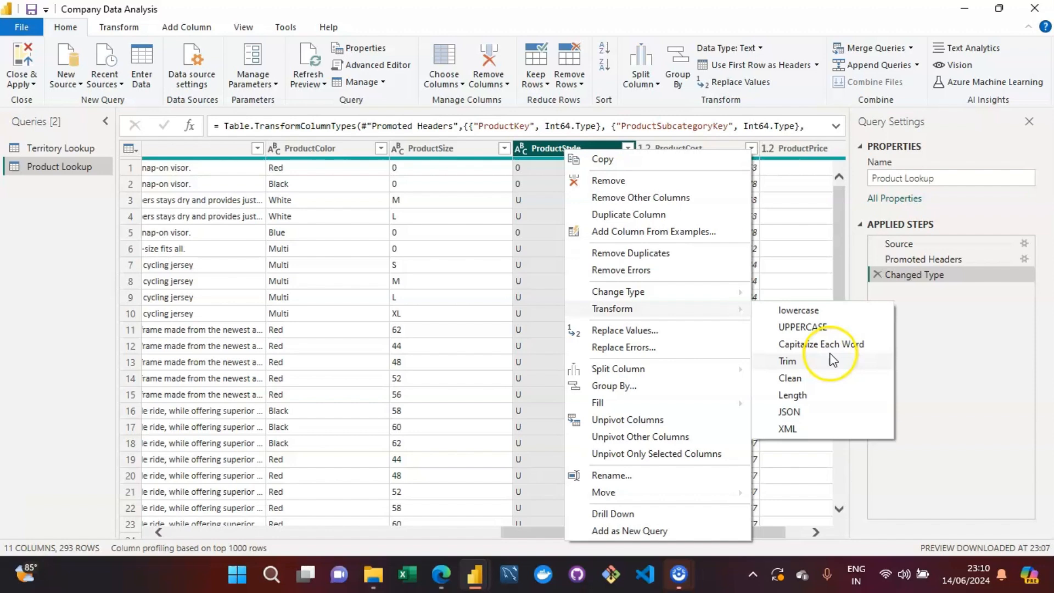
{"action": "left_click", "coordinate": [677, 373]}
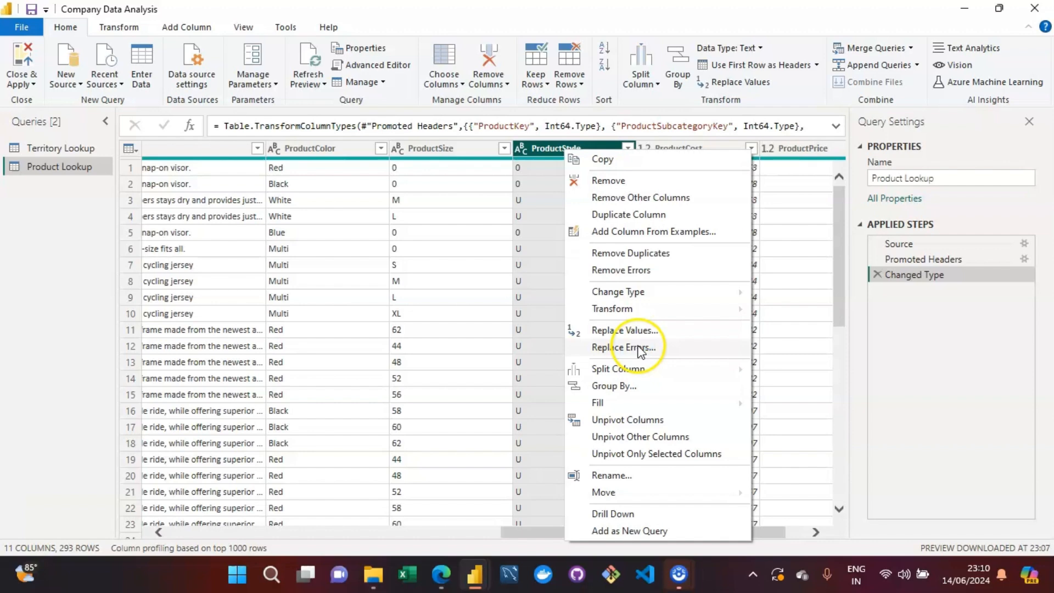
{"action": "left_click", "coordinate": [610, 181]}
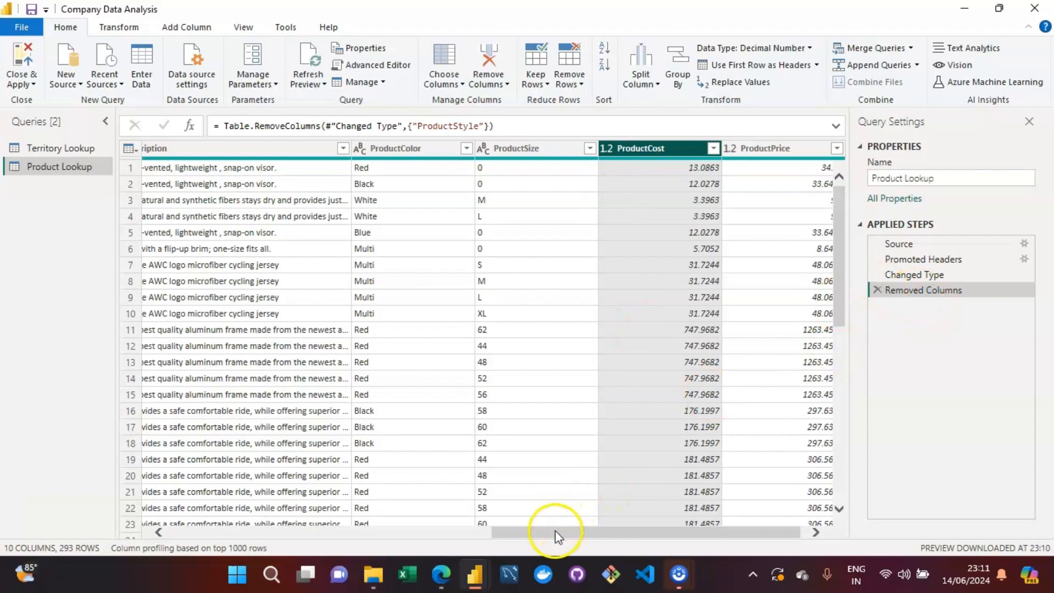
{"action": "left_click_drag", "start_coordinate": [581, 532], "coordinate": [588, 533]}
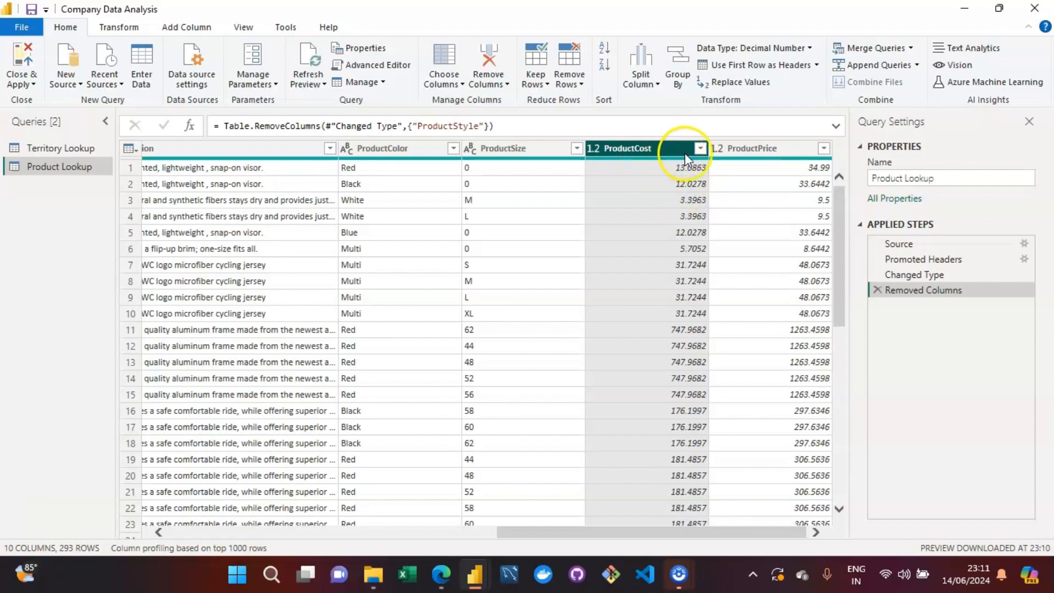
- Change the data type of the ProductCost and ProductPrice columns to Fixed decimal number
{"action": "mouse_move", "coordinate": [671, 156]}
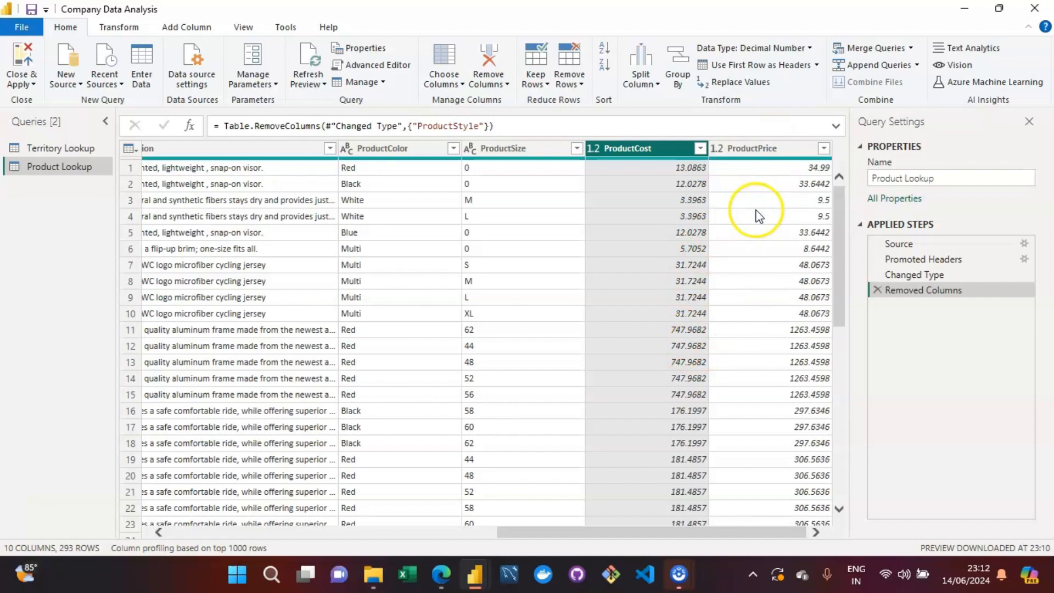
{"action": "left_click", "coordinate": [762, 159], "text": "ctrl"}
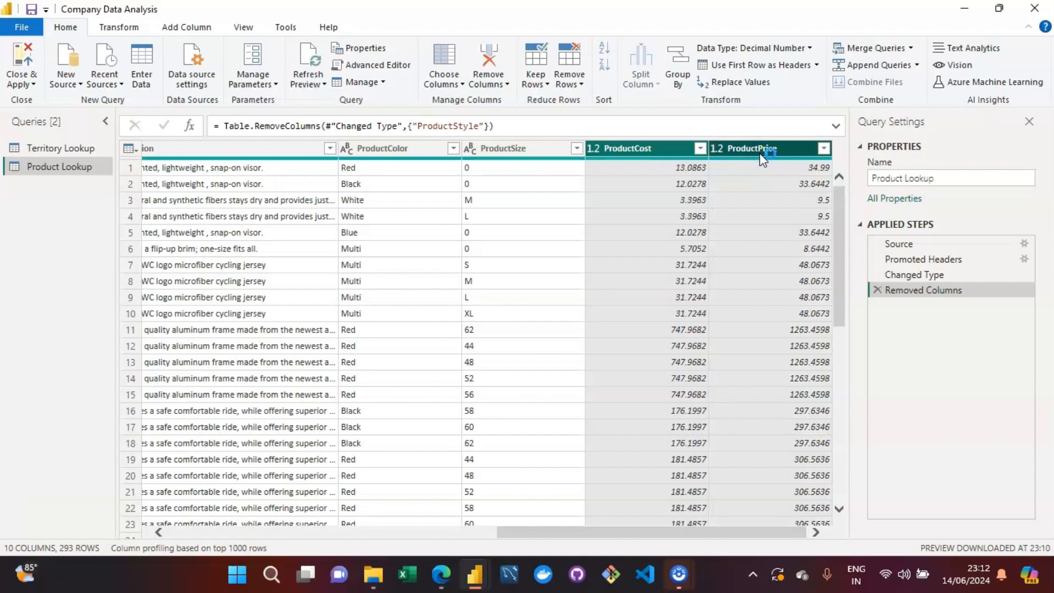
{"action": "left_click", "coordinate": [595, 150]}
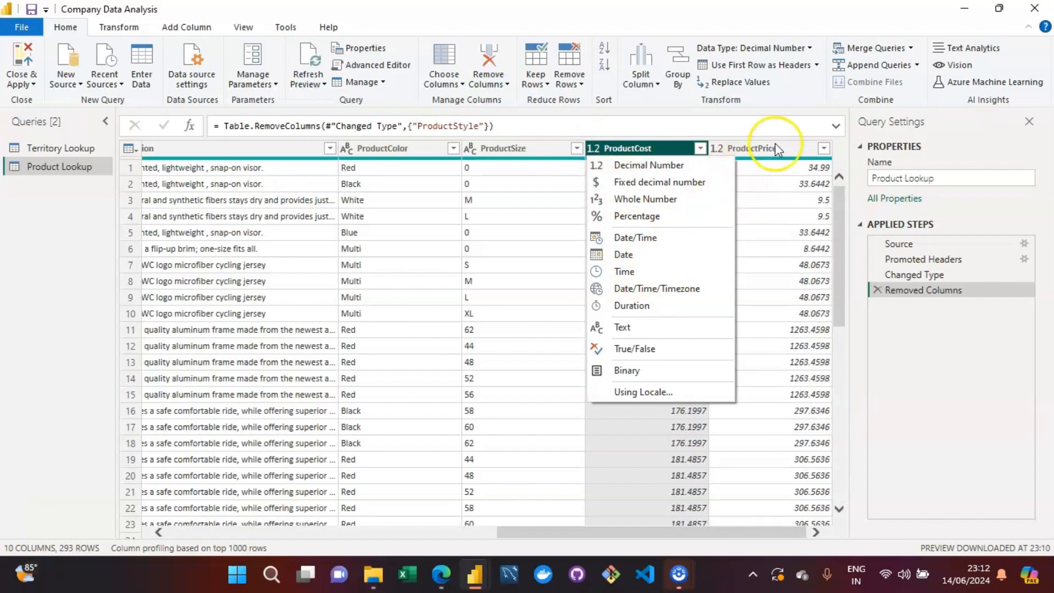
{"action": "left_click", "coordinate": [763, 157]}
{"action": "left_click", "coordinate": [631, 156], "text": "ctrl"}
{"action": "right_click", "coordinate": [630, 155]}
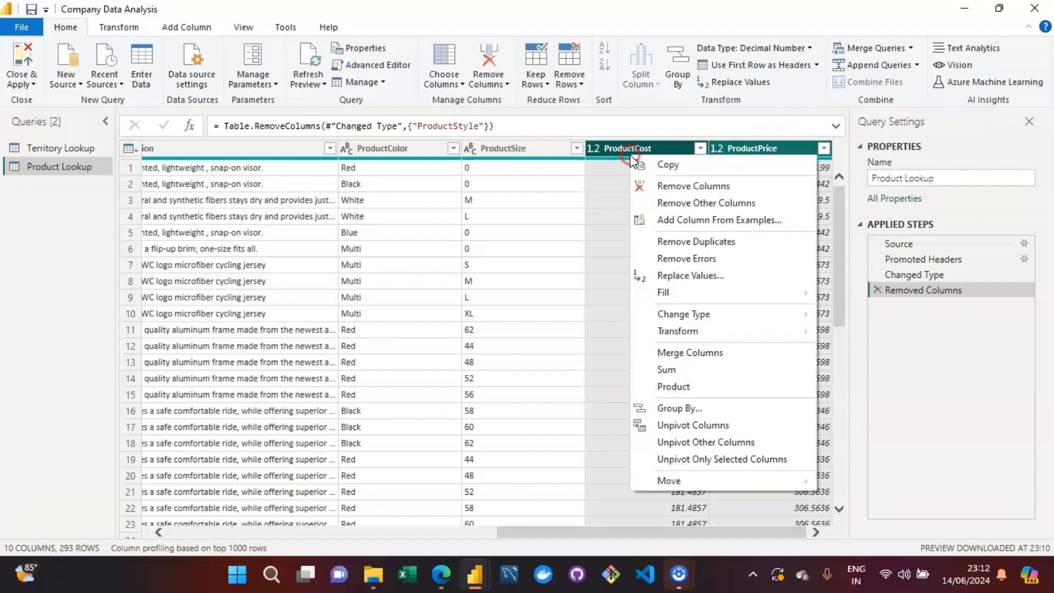
{"action": "mouse_move", "coordinate": [698, 322]}
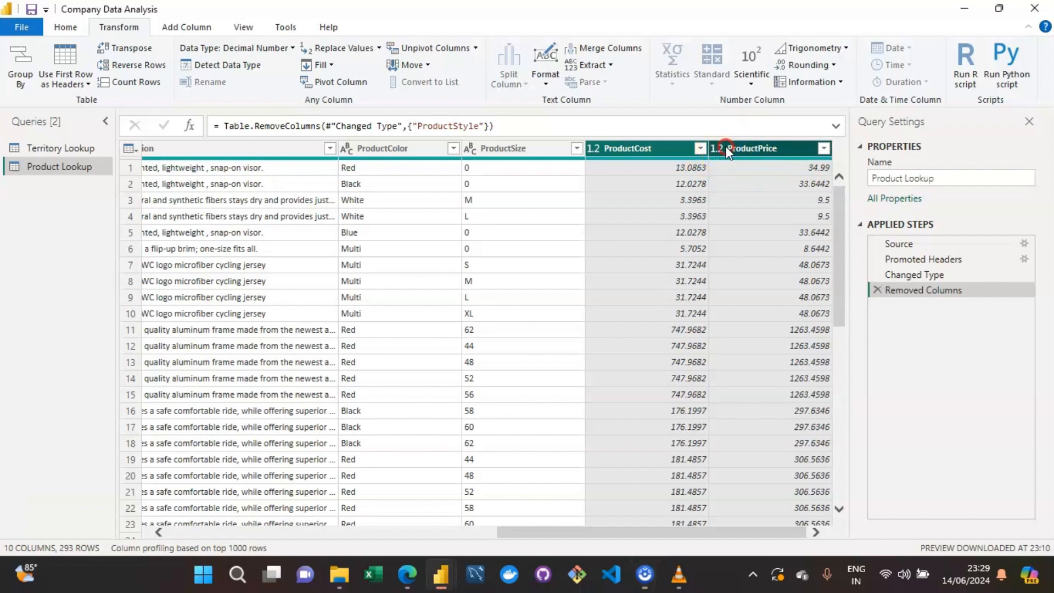
{"action": "right_click", "coordinate": [728, 151]}
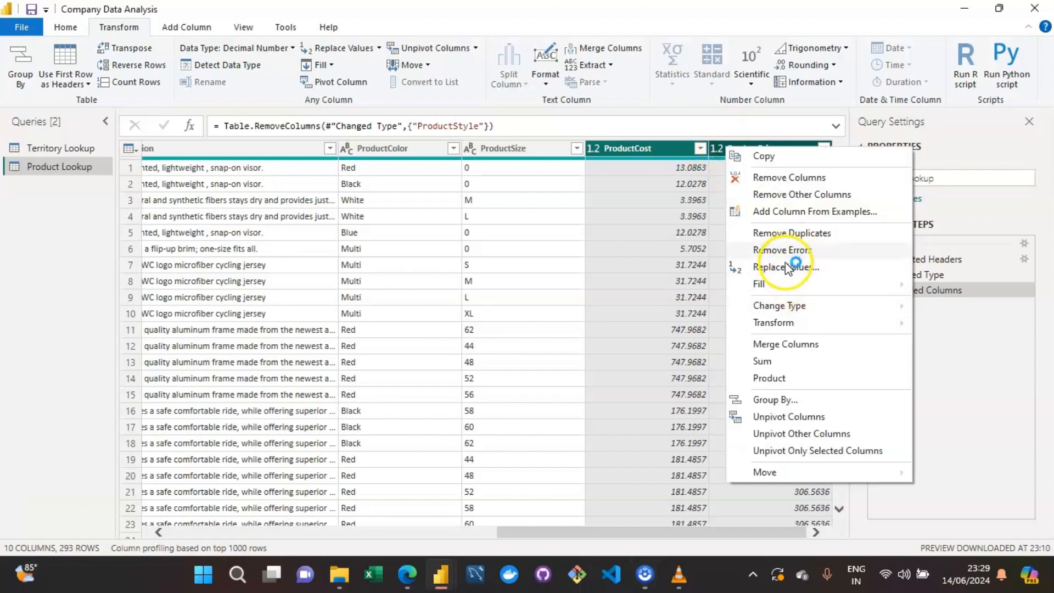
{"action": "mouse_move", "coordinate": [784, 311]}
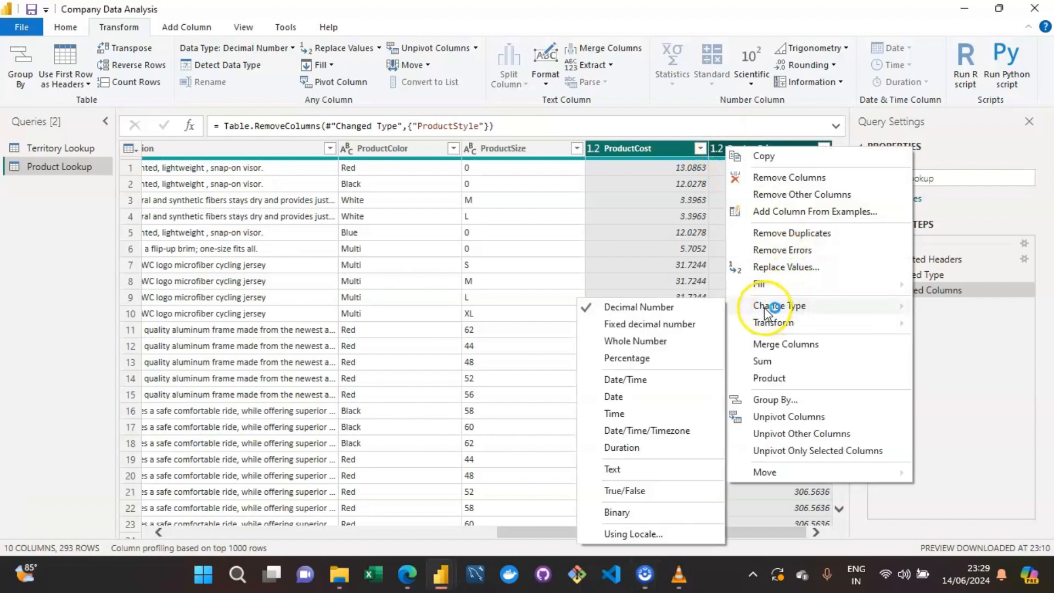
{"action": "left_click", "coordinate": [656, 325]}
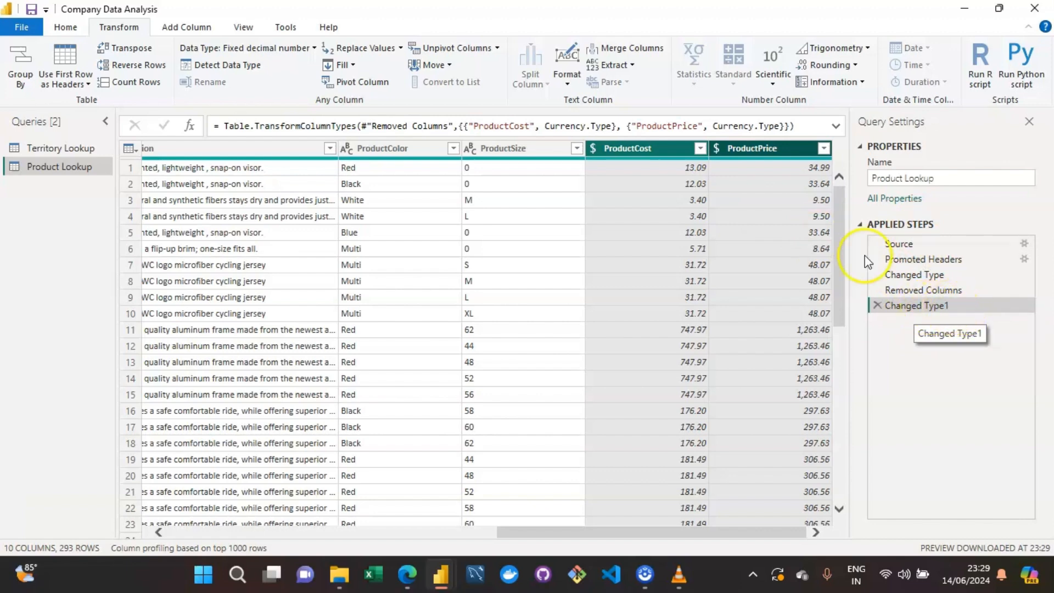
- Rename the last applied step of the Product Lookup query as "Type changed to currency"
{"action": "right_click", "coordinate": [927, 313]}
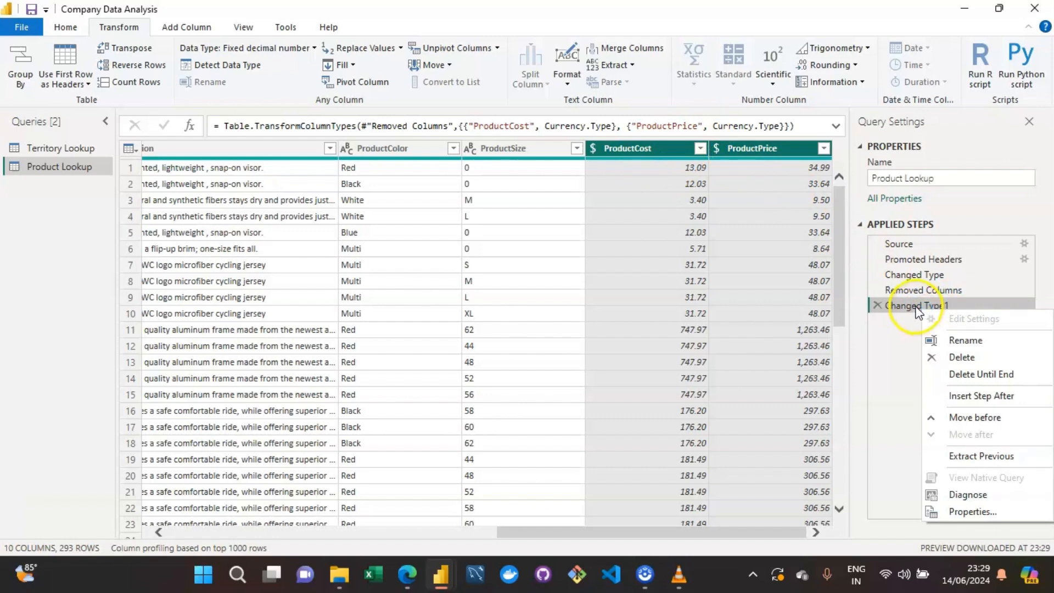
{"action": "left_click", "coordinate": [966, 343]}
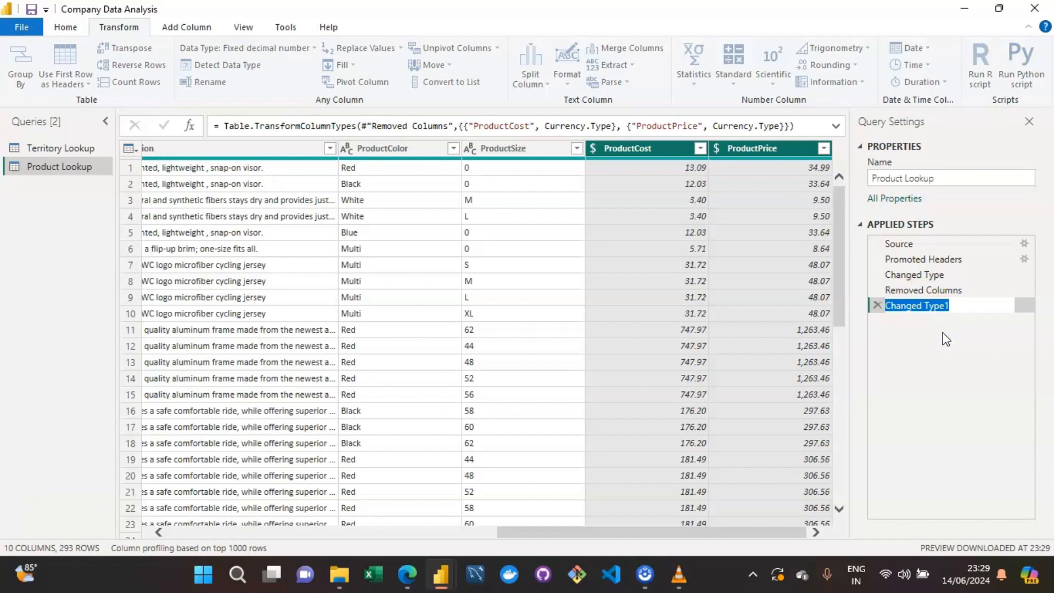
{"action": "type", "text": "TYPE CHNGed"}
{"action": "key", "text": "Caps_Lock"}
{"action": "key", "text": "BackSpace"}
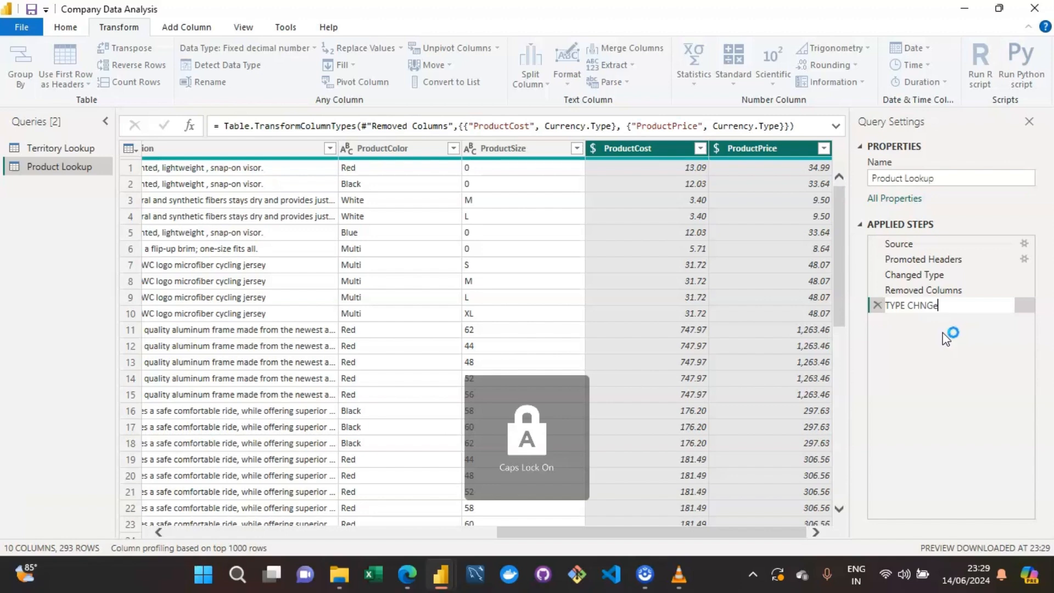
{"action": "key", "text": "BackSpace"}
{"action": "key", "text": "BackSpace"}
{"action": "key", "text": "BackSpace"}
{"action": "key", "text": "BackSpace"}
{"action": "key", "text": "BackSpace"}
{"action": "key", "text": "BackSpace"}
{"action": "key", "text": "BackSpace"}
{"action": "key", "text": "BackSpace"}
{"action": "key", "text": "BackSpace"}
{"action": "key", "text": "BackSpace"}
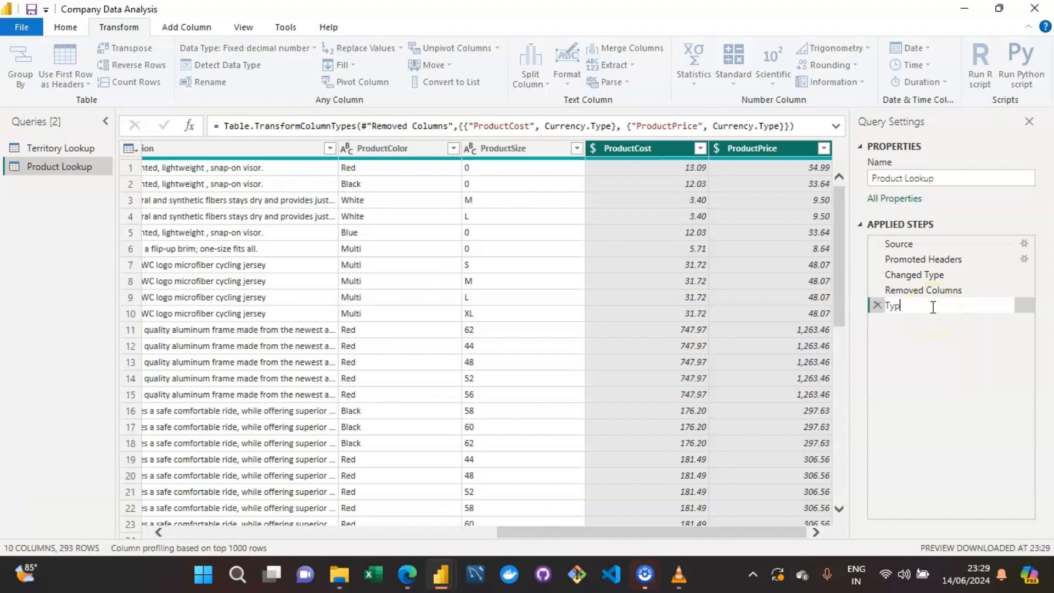
{"action": "type", "text": "Type changed"}
{"action": "key", "text": "BackSpace"}
{"action": "type", "text": "rrency"}
{"action": "key", "text": "Return"}
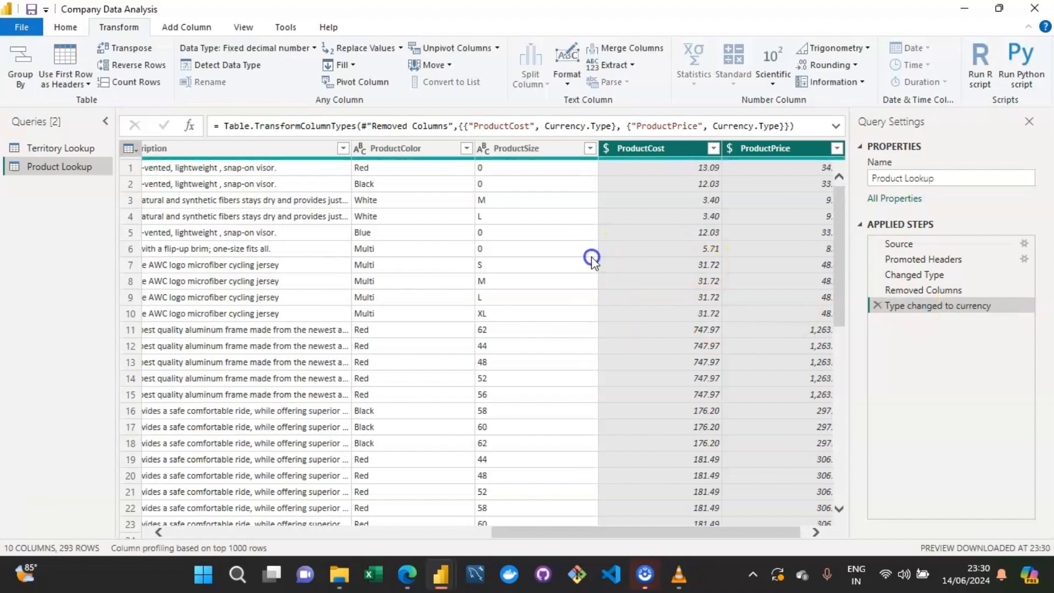
- Close and apply the query changes to load the lookup tables, and examine their fields in the model view
{"action": "scroll", "coordinate": [592, 256], "scroll_direction": "left", "scroll_amount": 5}
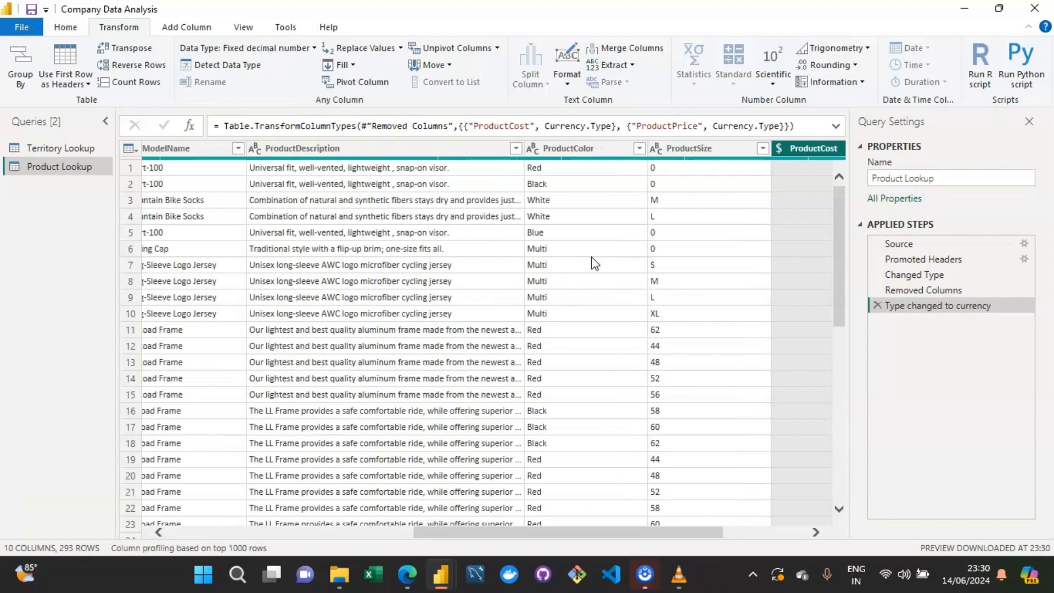
{"action": "left_click_drag", "start_coordinate": [442, 526], "coordinate": [193, 523]}
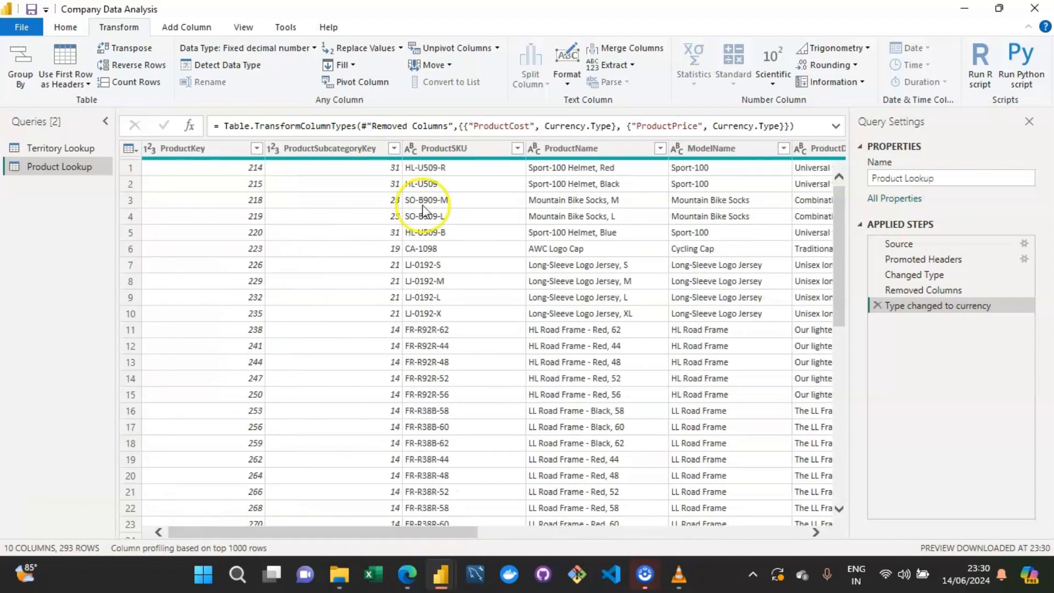
{"action": "left_click", "coordinate": [948, 180]}
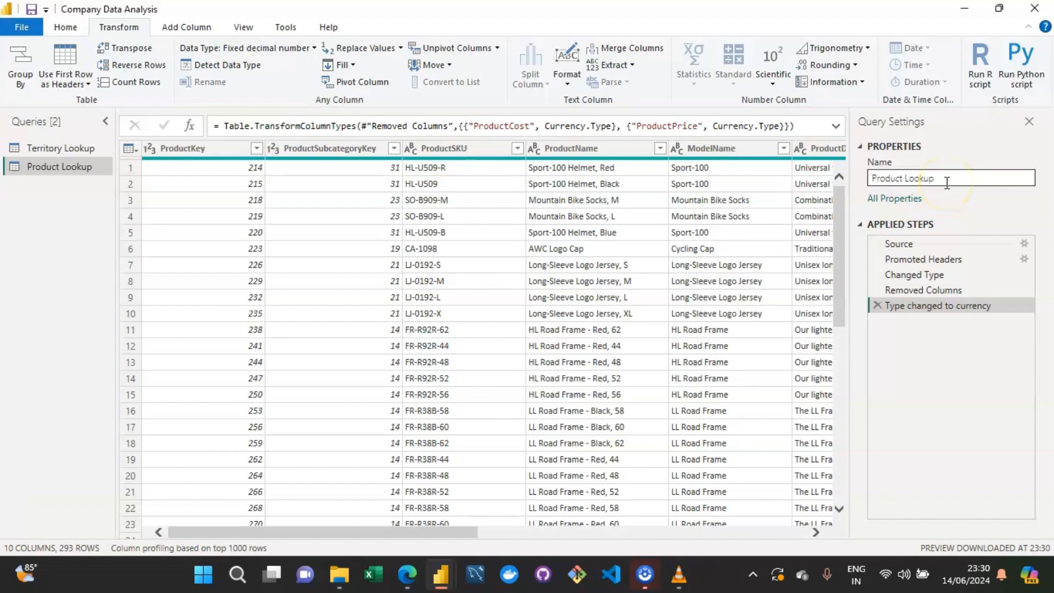
{"action": "left_click", "coordinate": [313, 532]}
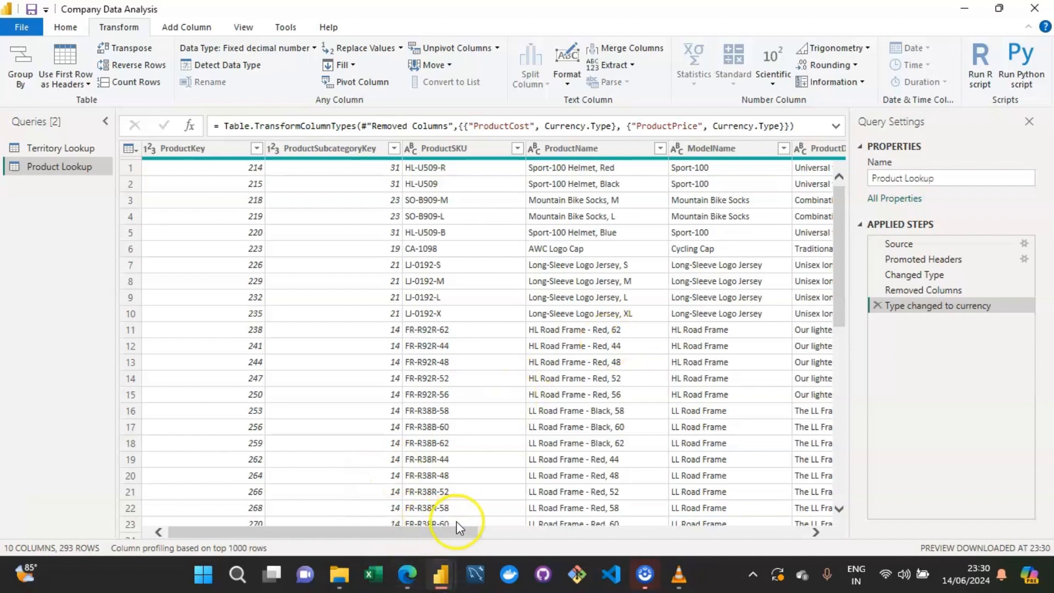
{"action": "left_click_drag", "start_coordinate": [460, 531], "coordinate": [427, 519]}
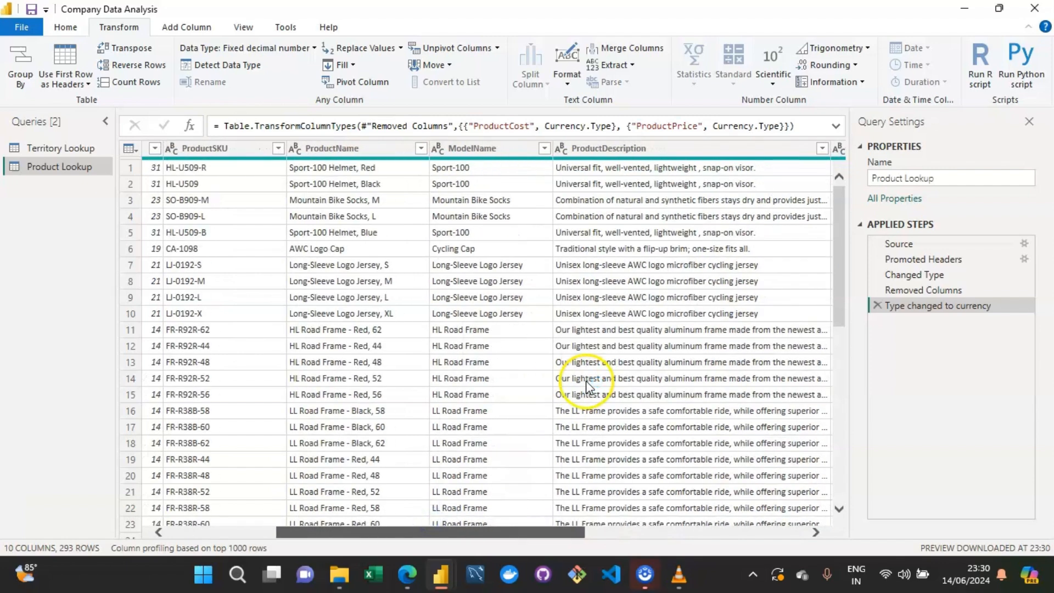
{"action": "left_click_drag", "start_coordinate": [414, 454], "coordinate": [344, 497]}
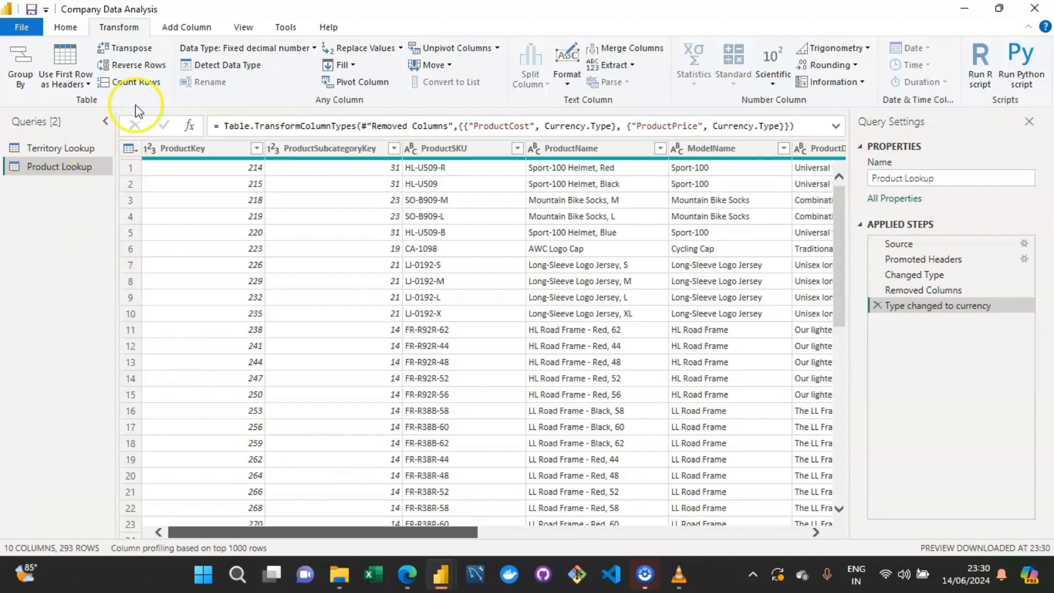
{"action": "left_click", "coordinate": [73, 28]}
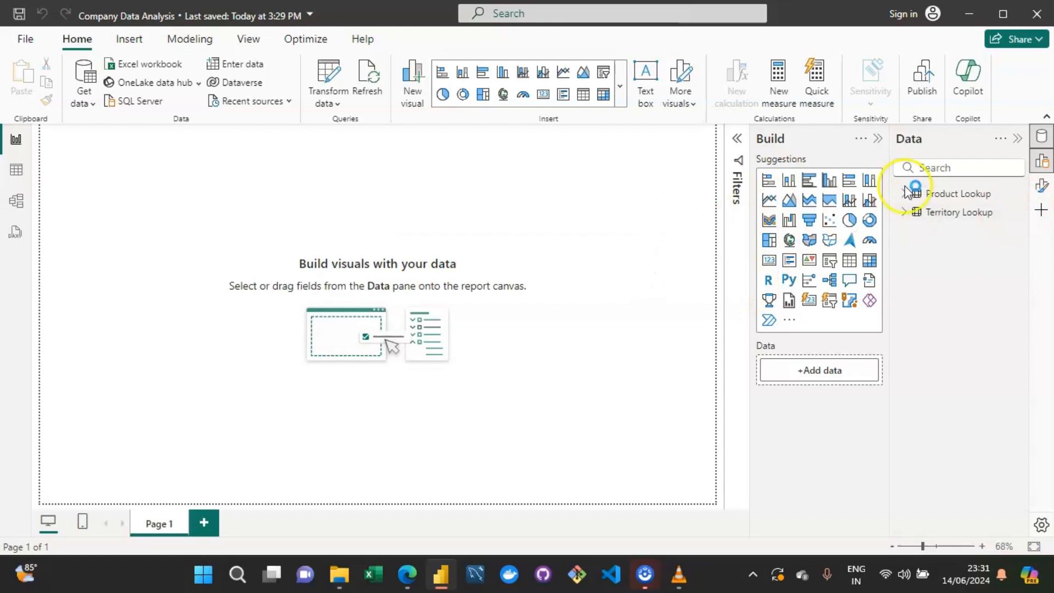
{"action": "left_click", "coordinate": [20, 202]}
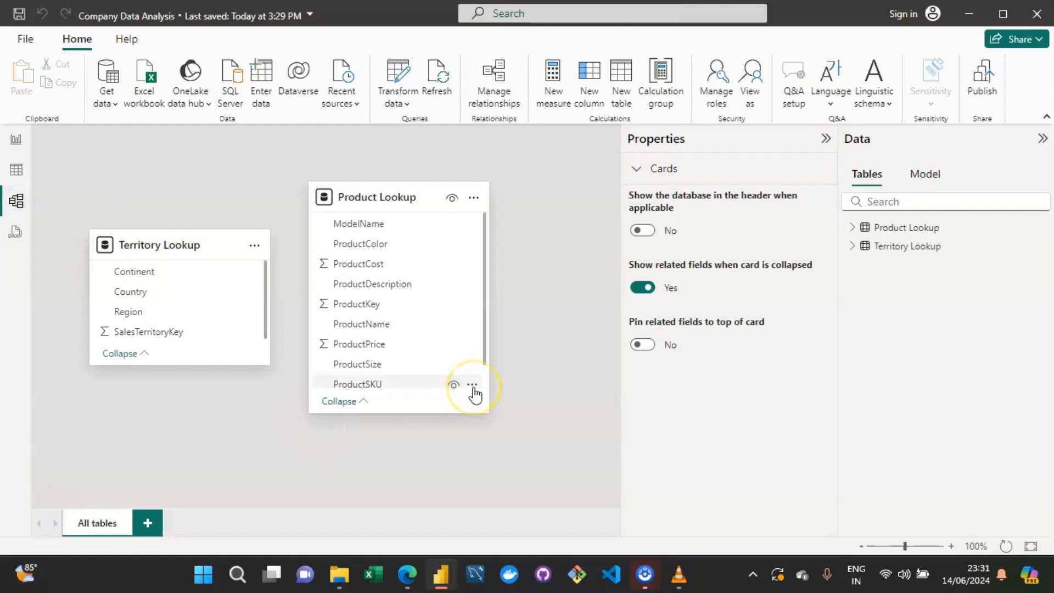
{"action": "mouse_move", "coordinate": [485, 286]}
{"action": "left_mouse_down"}
{"action": "mouse_move", "coordinate": [483, 312]}
{"action": "mouse_move", "coordinate": [484, 278]}
{"action": "left_mouse_up"}
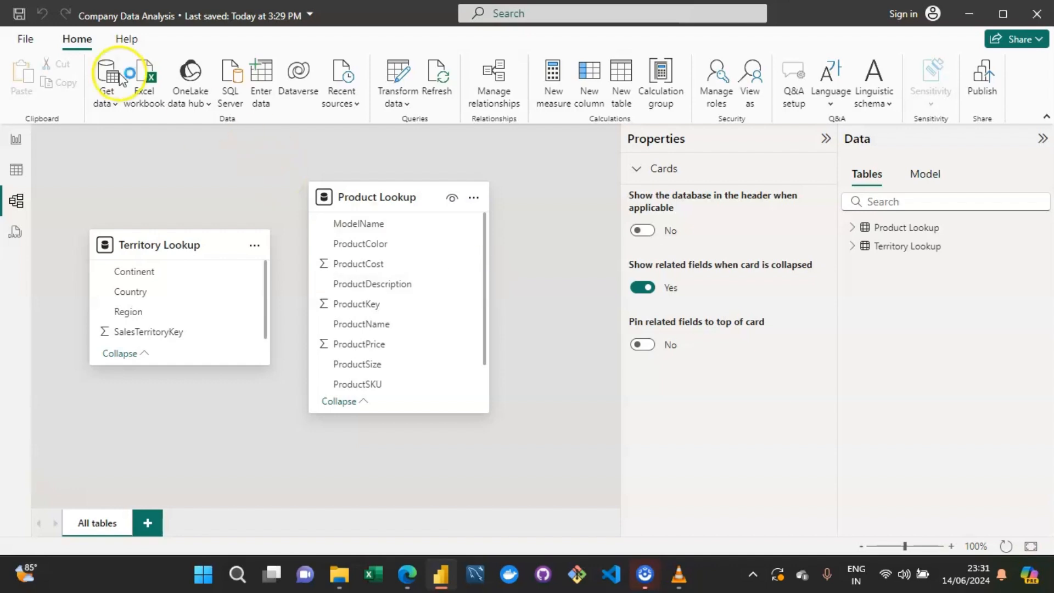
- Review the current file's Data Load and Regional Settings options, and accept them
{"action": "left_click", "coordinate": [26, 40]}
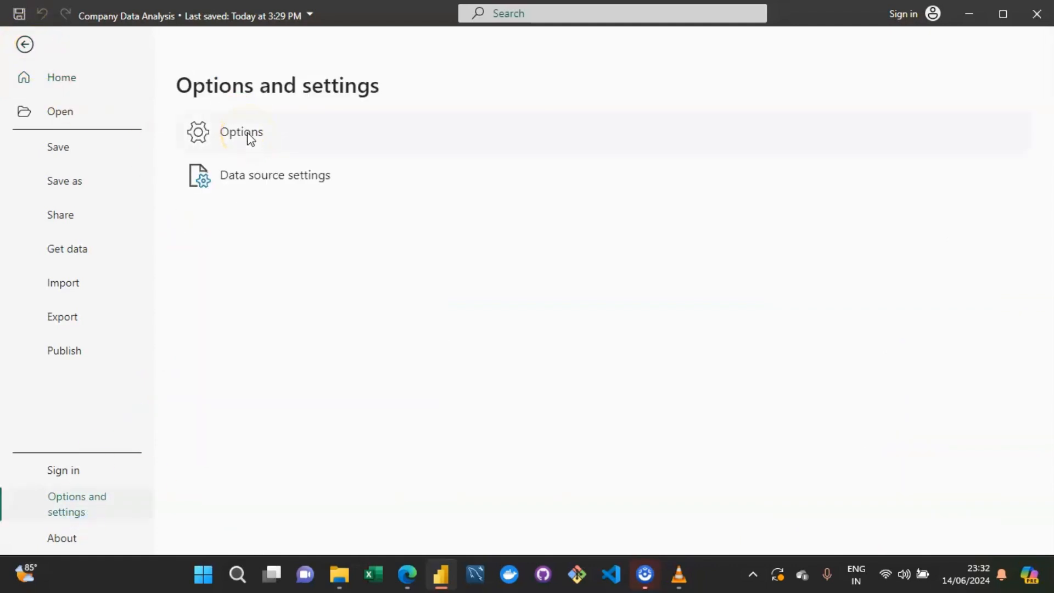
{"action": "left_click", "coordinate": [242, 133]}
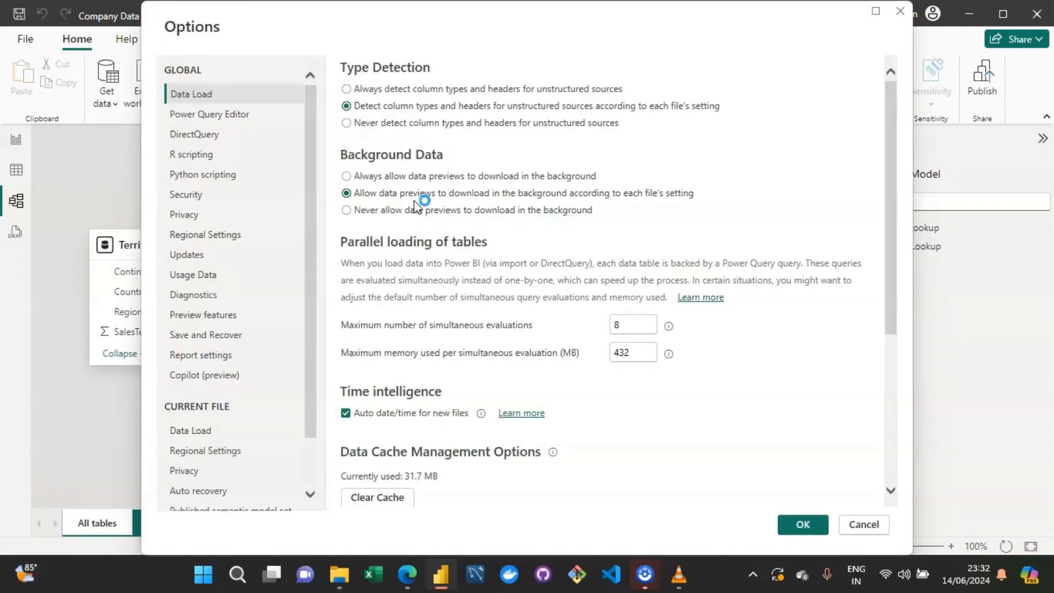
{"action": "left_click_drag", "start_coordinate": [315, 331], "coordinate": [316, 428]}
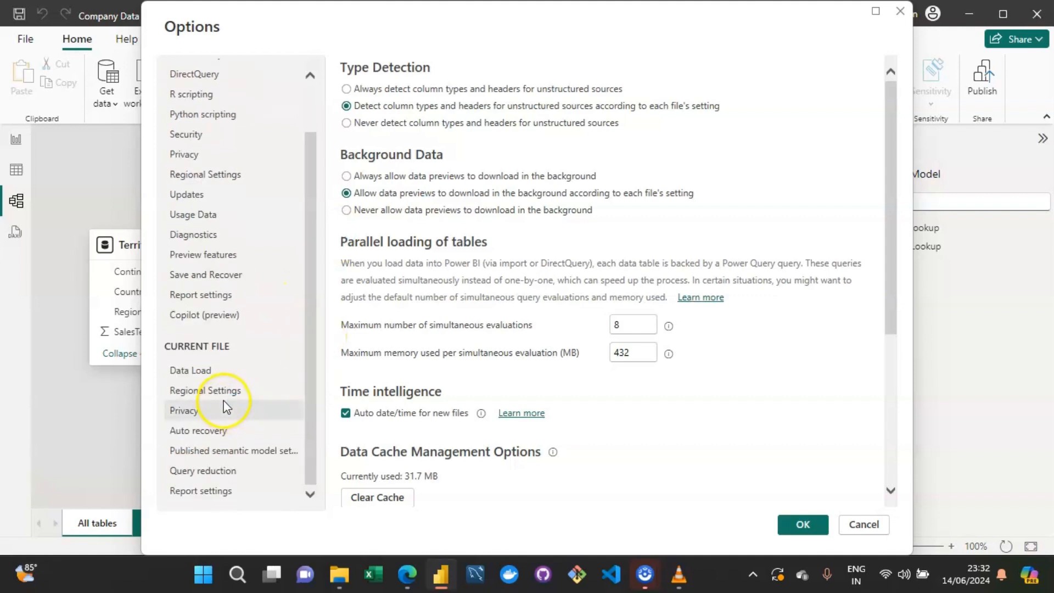
{"action": "left_click", "coordinate": [192, 373]}
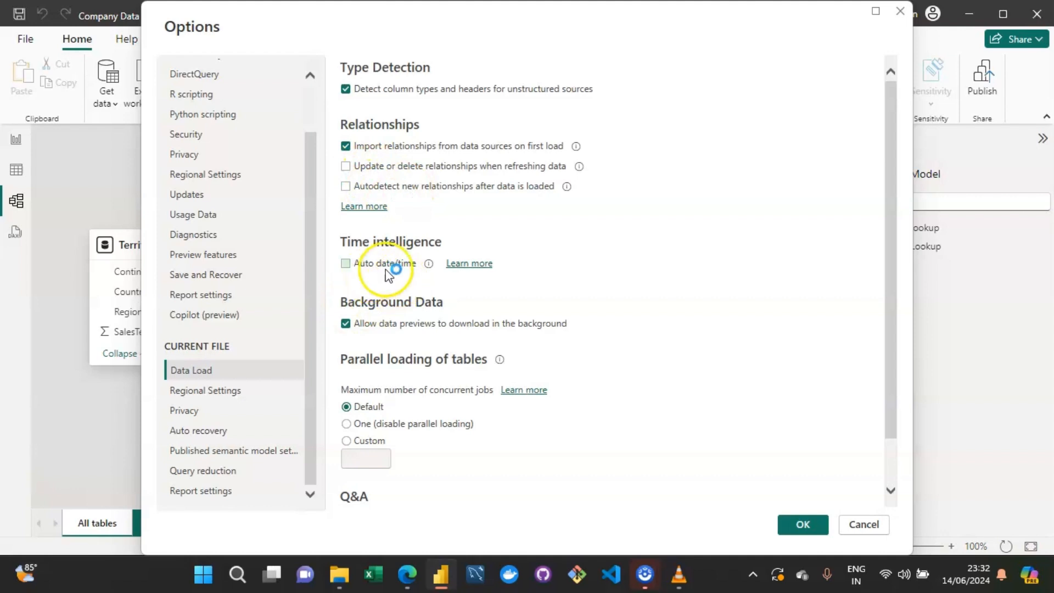
{"action": "left_click", "coordinate": [226, 389]}
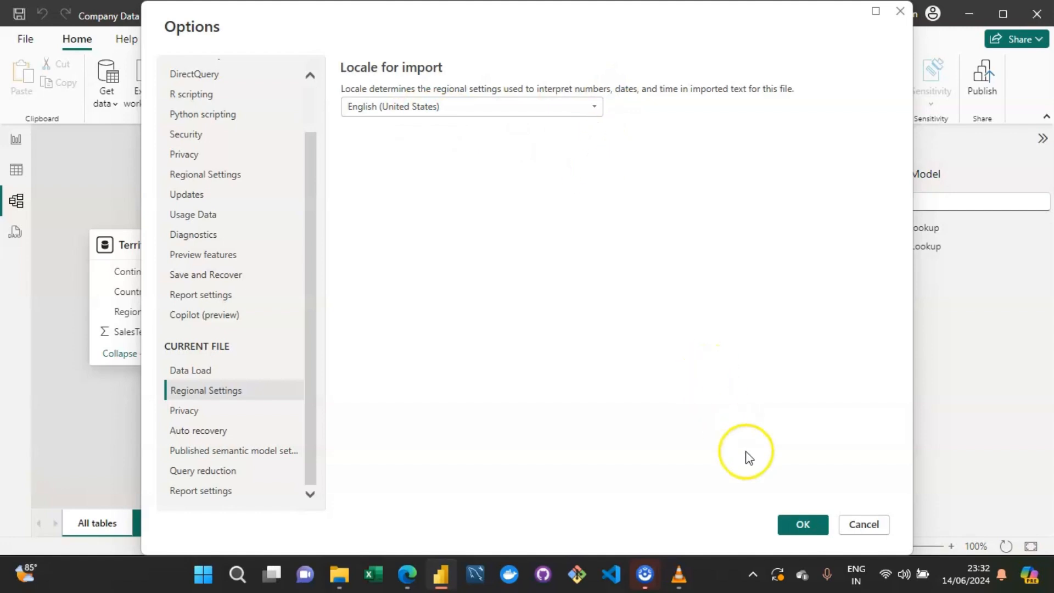
{"action": "left_click", "coordinate": [800, 523]}
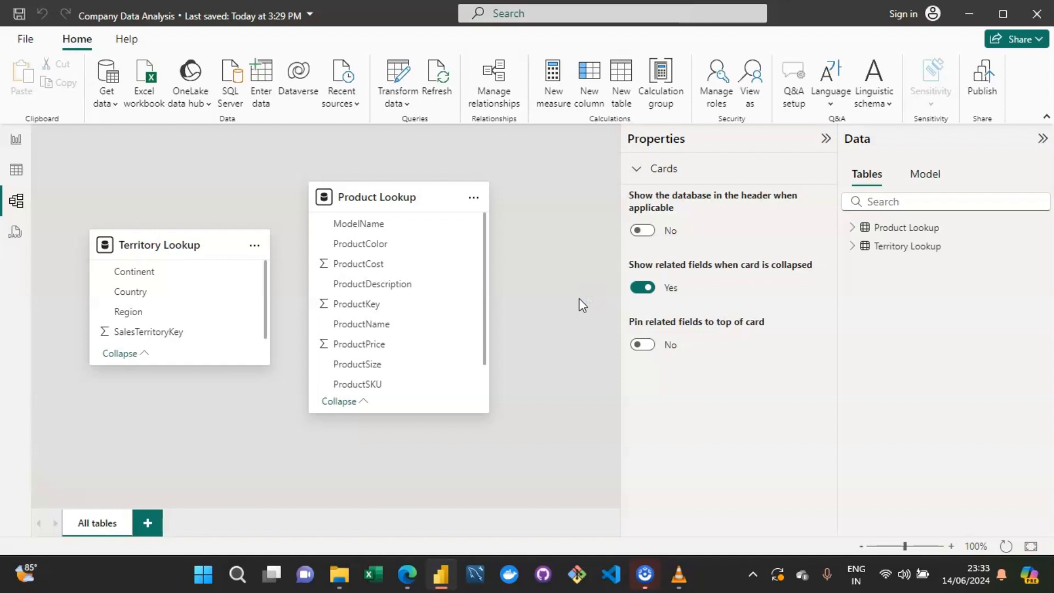
{"action": "left_click", "coordinate": [529, 285]}
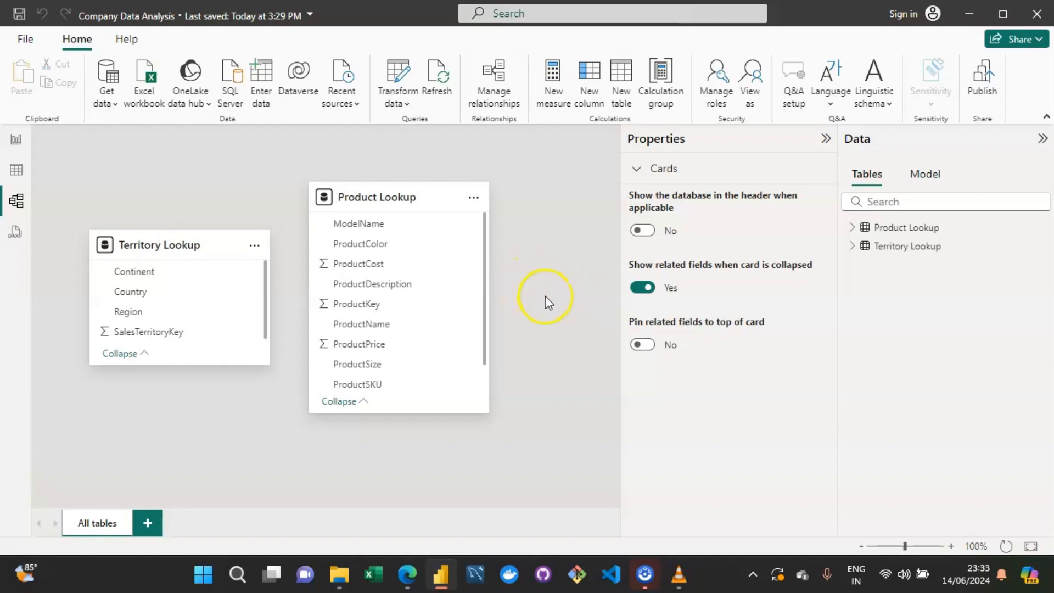
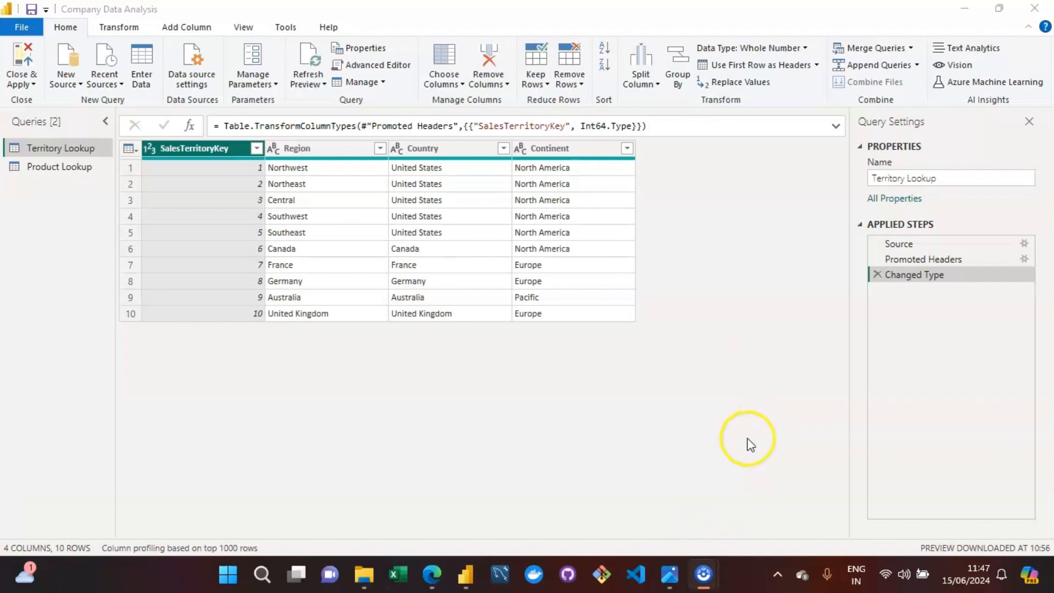
- Review the objectives in Assignment.png, and import the Company Product Categories Lookup CSV file as a new query
{"action": "left_click", "coordinate": [680, 575]}
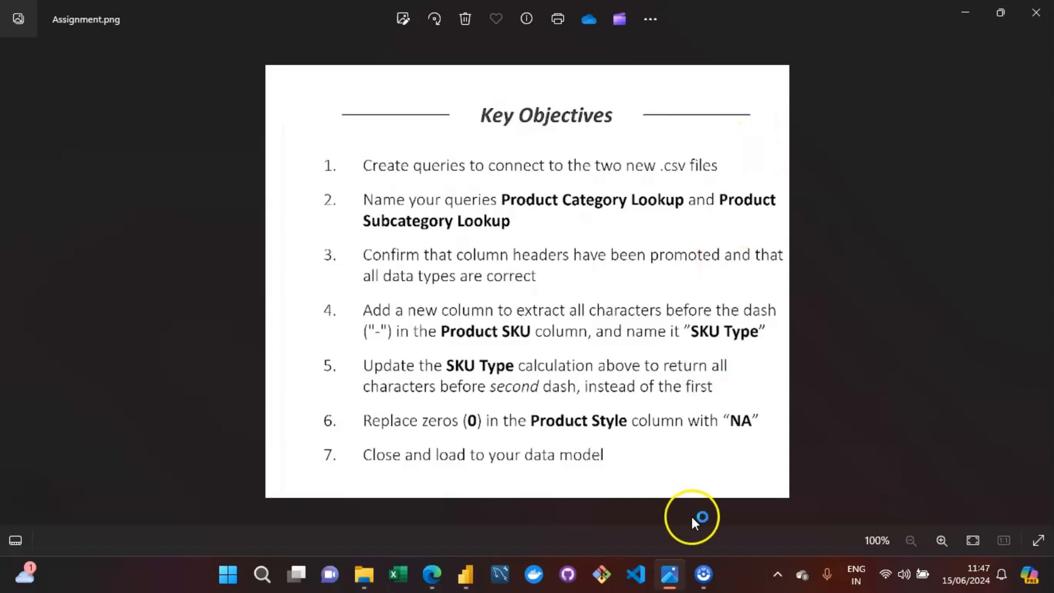
{"action": "left_click", "coordinate": [677, 572]}
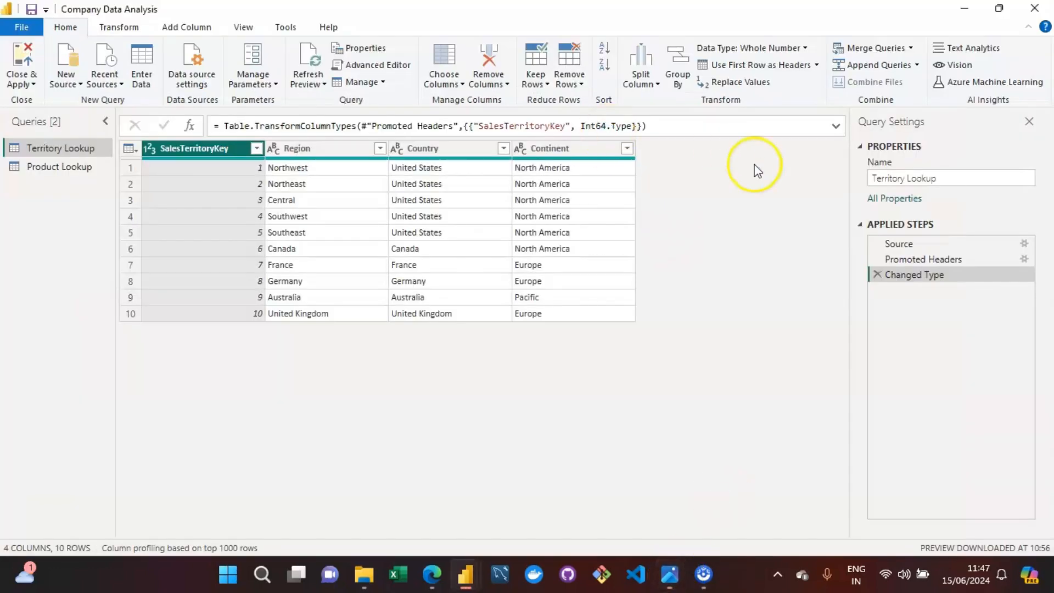
{"action": "left_click", "coordinate": [67, 84]}
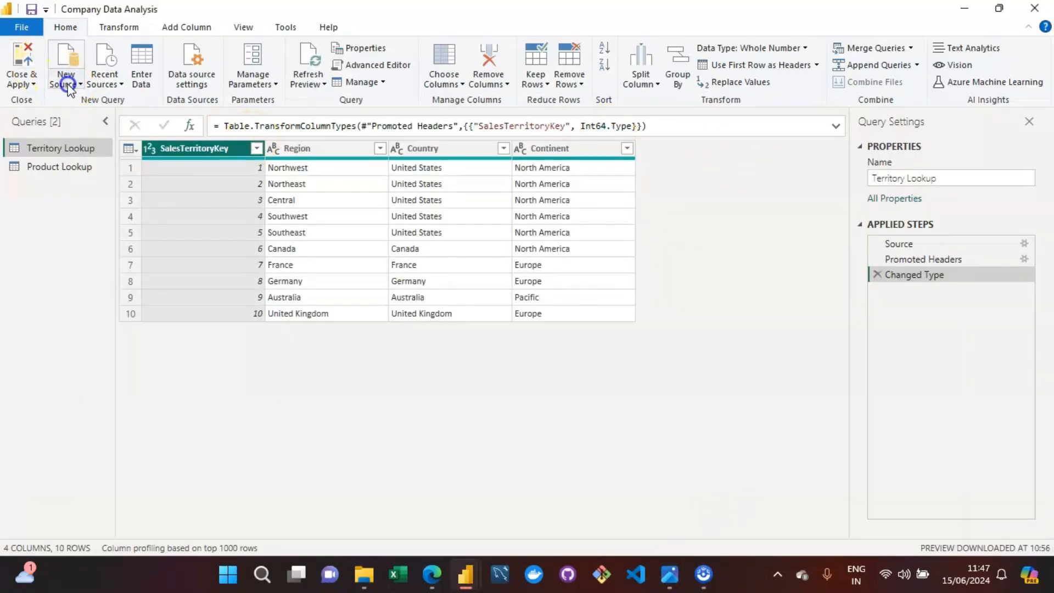
{"action": "left_click", "coordinate": [104, 158]}
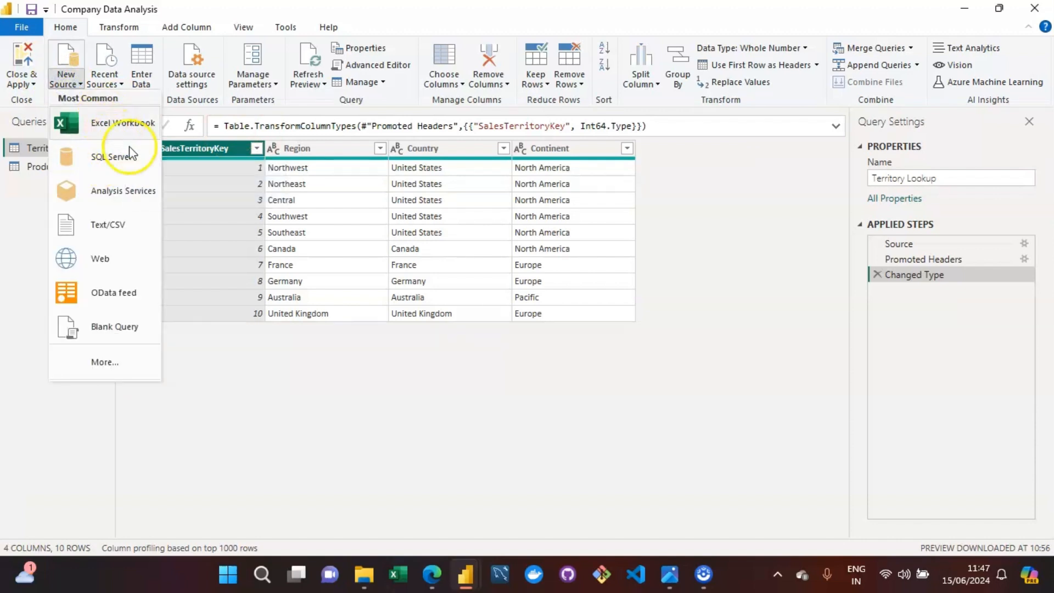
{"action": "left_click", "coordinate": [100, 226]}
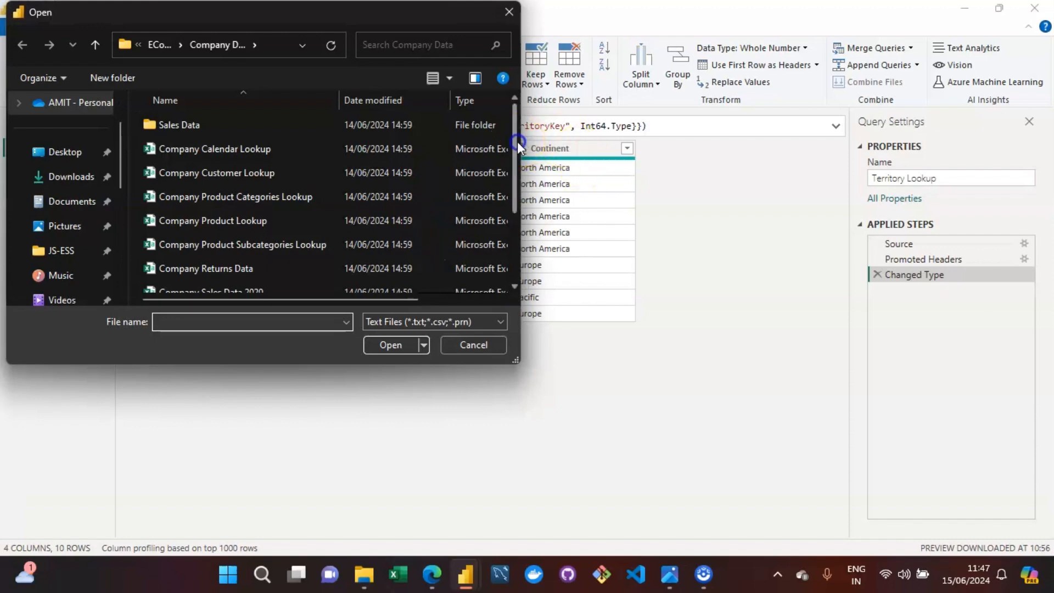
{"action": "left_click_drag", "start_coordinate": [517, 142], "coordinate": [517, 147]}
{"action": "left_click", "coordinate": [229, 193]}
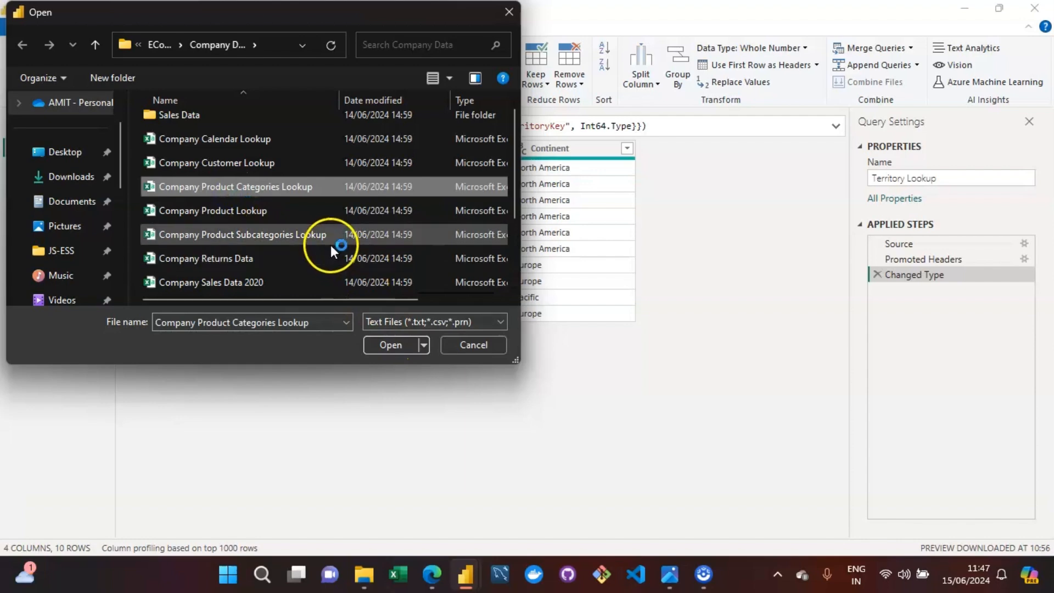
{"action": "left_click", "coordinate": [387, 344]}
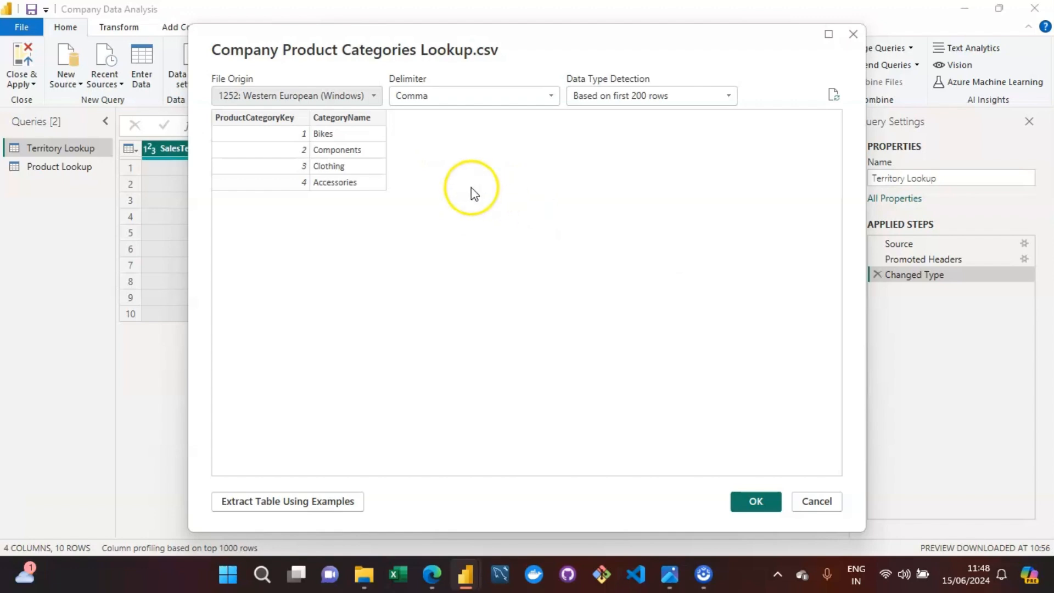
{"action": "left_click", "coordinate": [757, 503]}
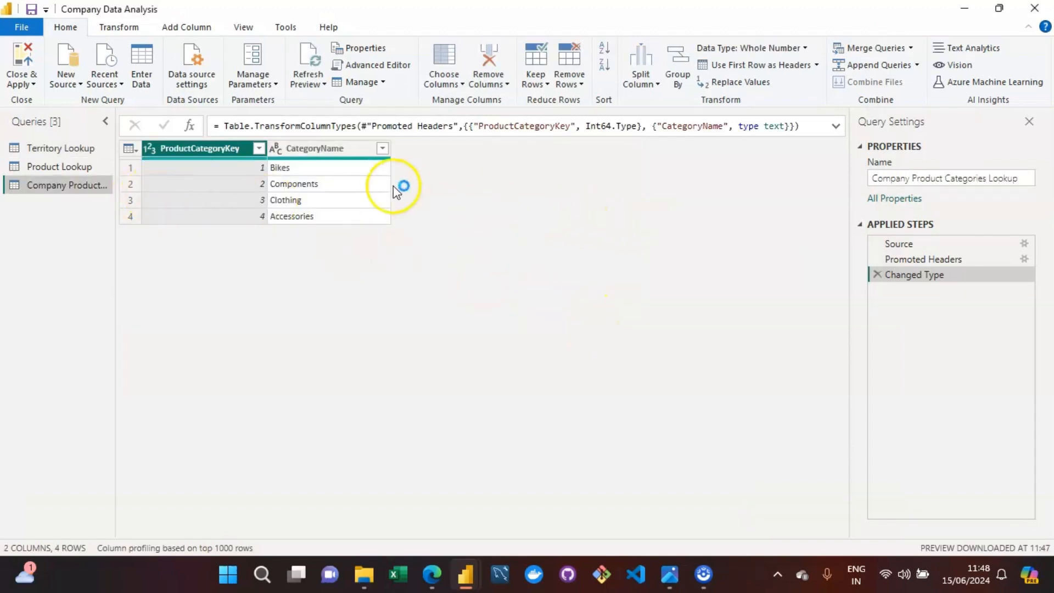
- Import the Company Product Subcategories Lookup CSV file as another new query
{"action": "left_click", "coordinate": [73, 84]}
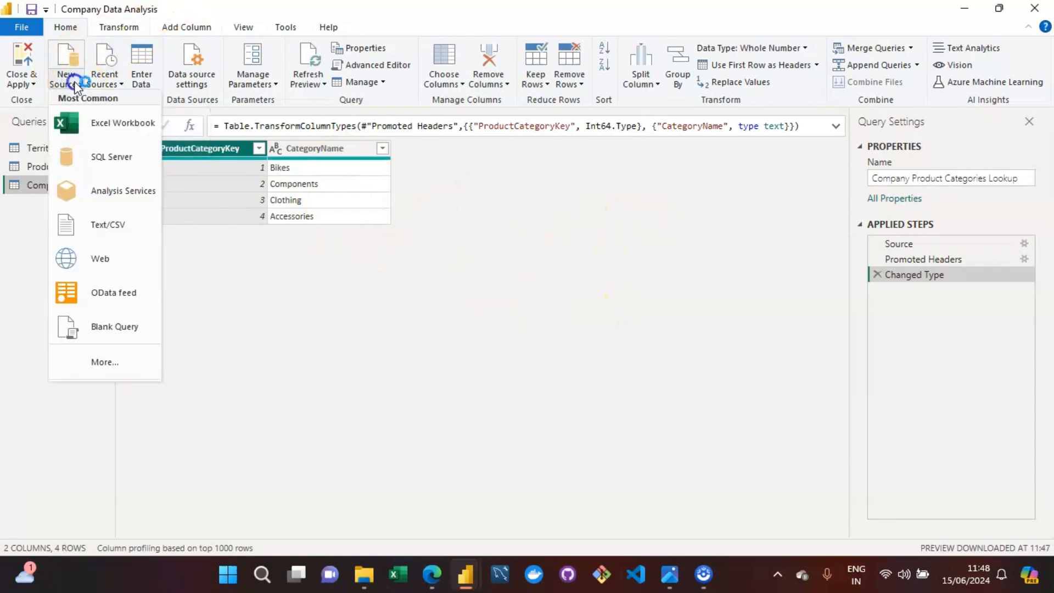
{"action": "left_click", "coordinate": [115, 231]}
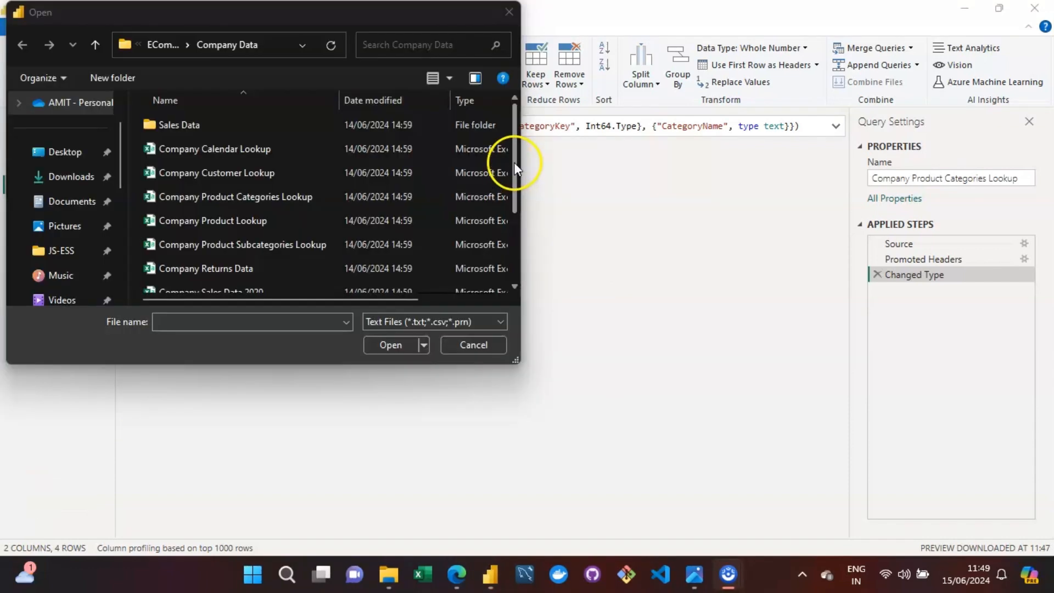
{"action": "left_click_drag", "start_coordinate": [514, 168], "coordinate": [514, 162]}
{"action": "left_click", "coordinate": [265, 244]}
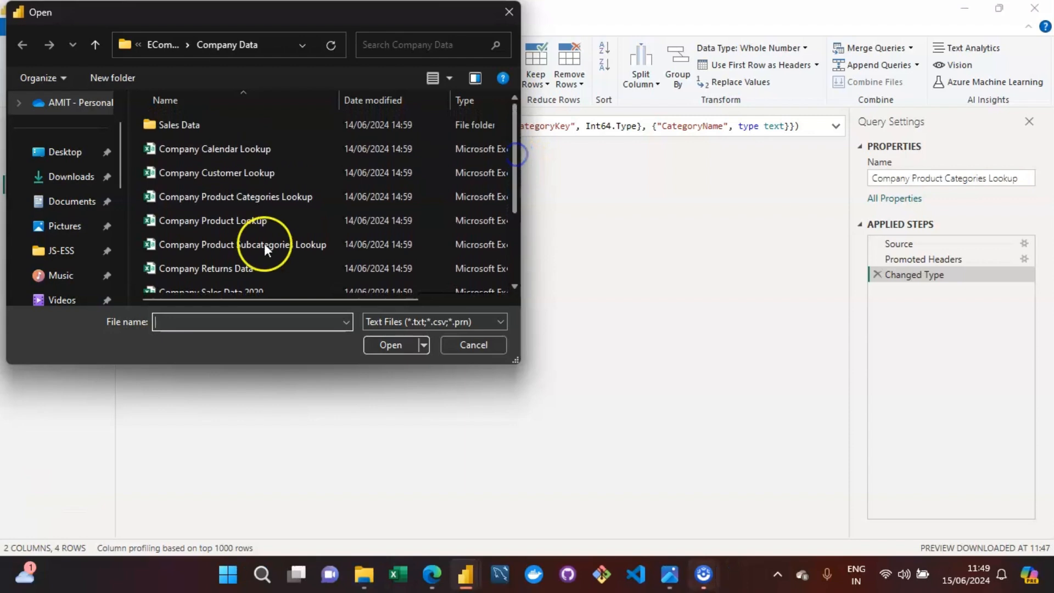
{"action": "left_click", "coordinate": [394, 341]}
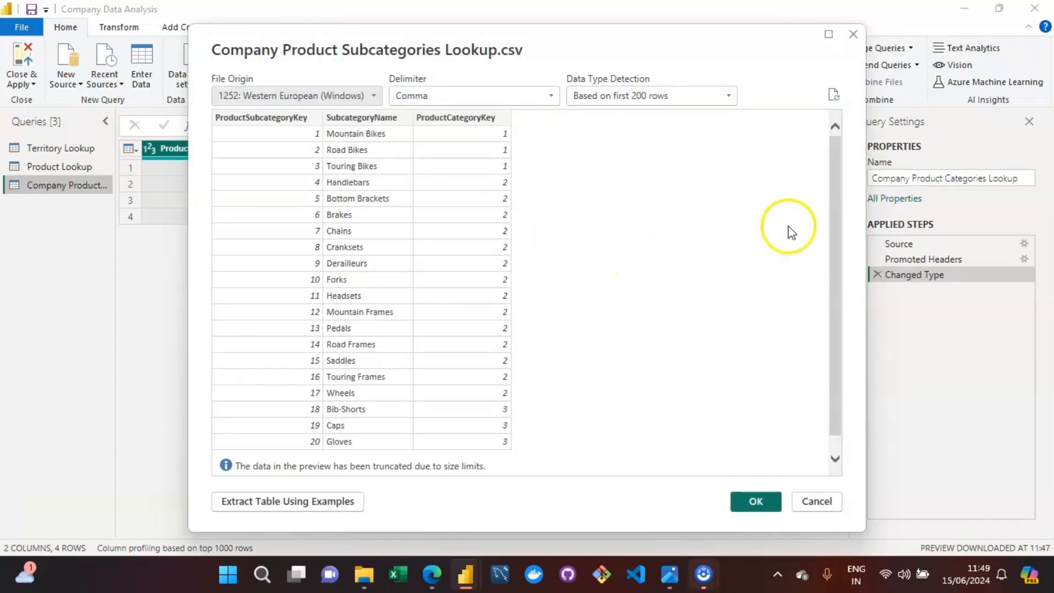
{"action": "left_click", "coordinate": [756, 501]}
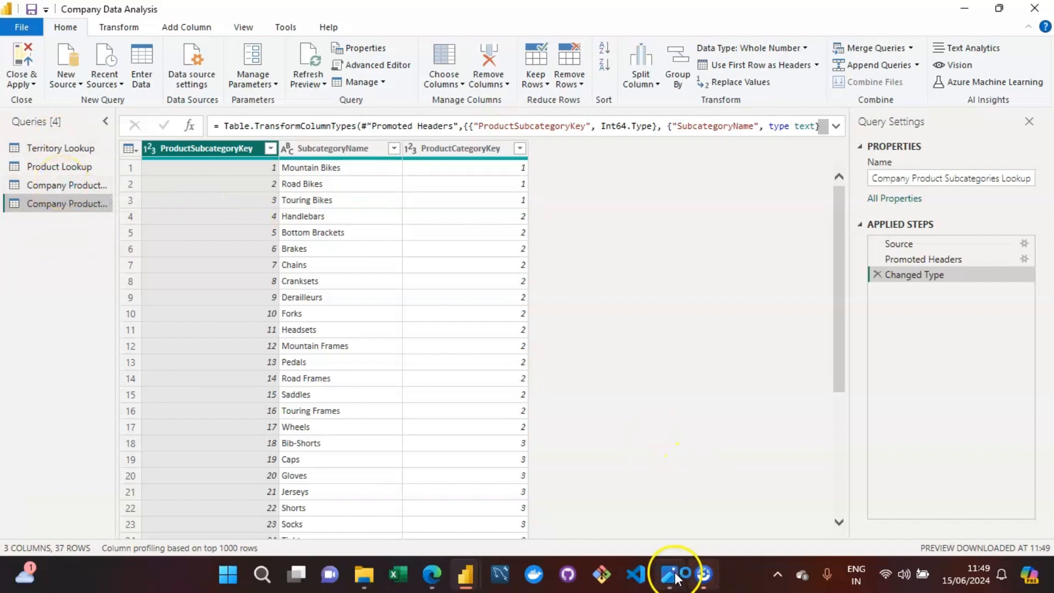
- Check the query names required by the assignment, and rename the product categories query as "Product Categories Lookup"
{"action": "mouse_move", "coordinate": [673, 578]}
{"action": "left_click", "coordinate": [681, 513]}
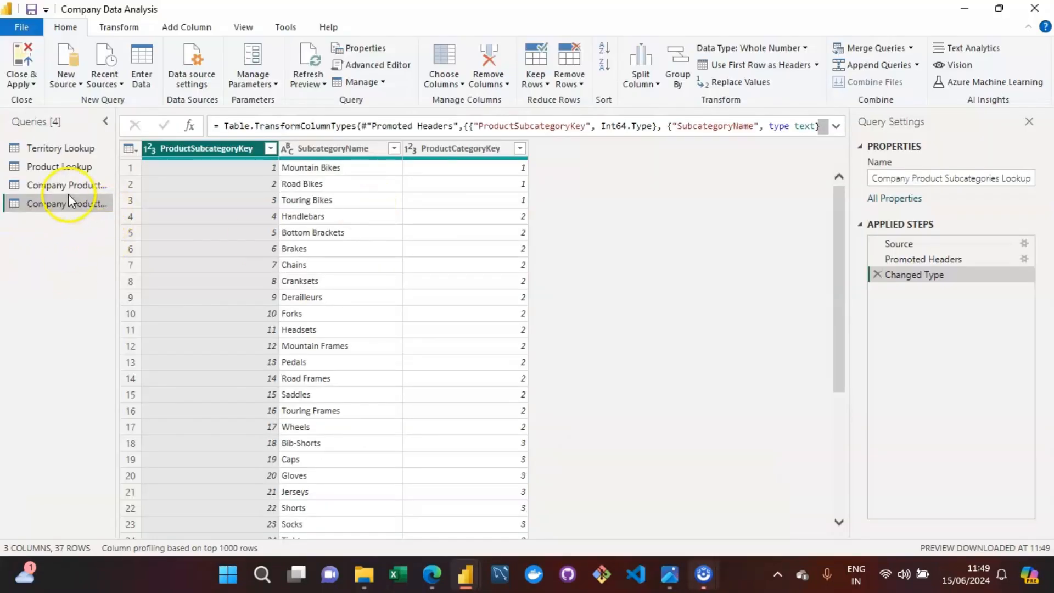
{"action": "left_click", "coordinate": [67, 191]}
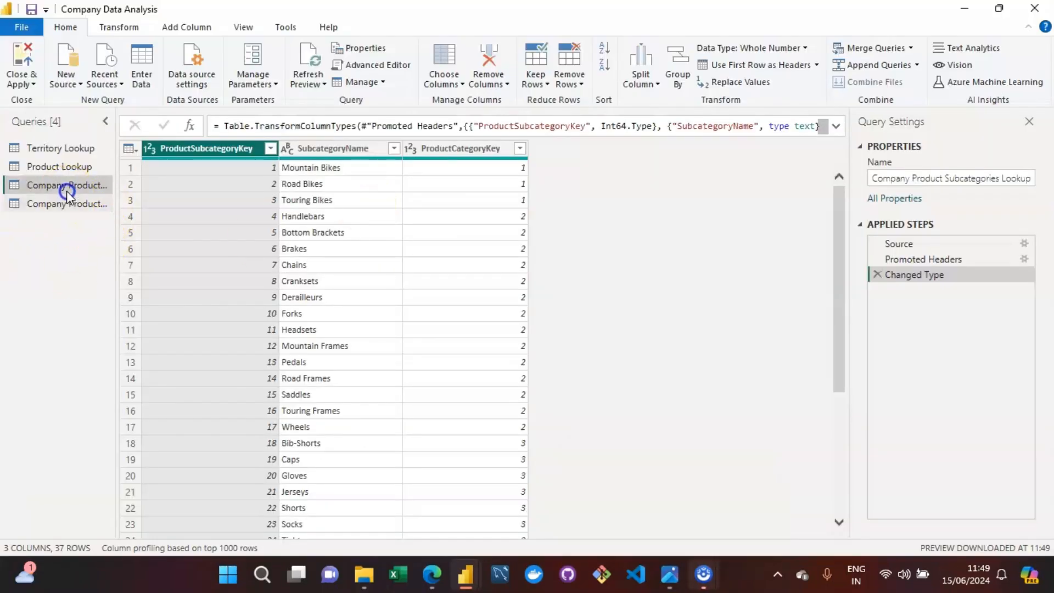
{"action": "left_click", "coordinate": [902, 179]}
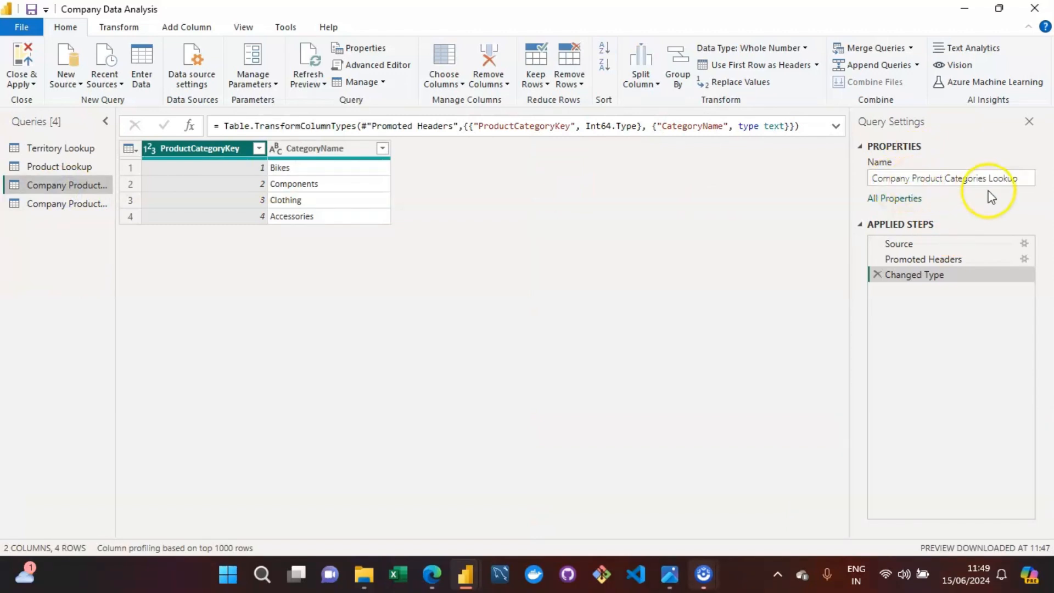
{"action": "left_click", "coordinate": [910, 179]}
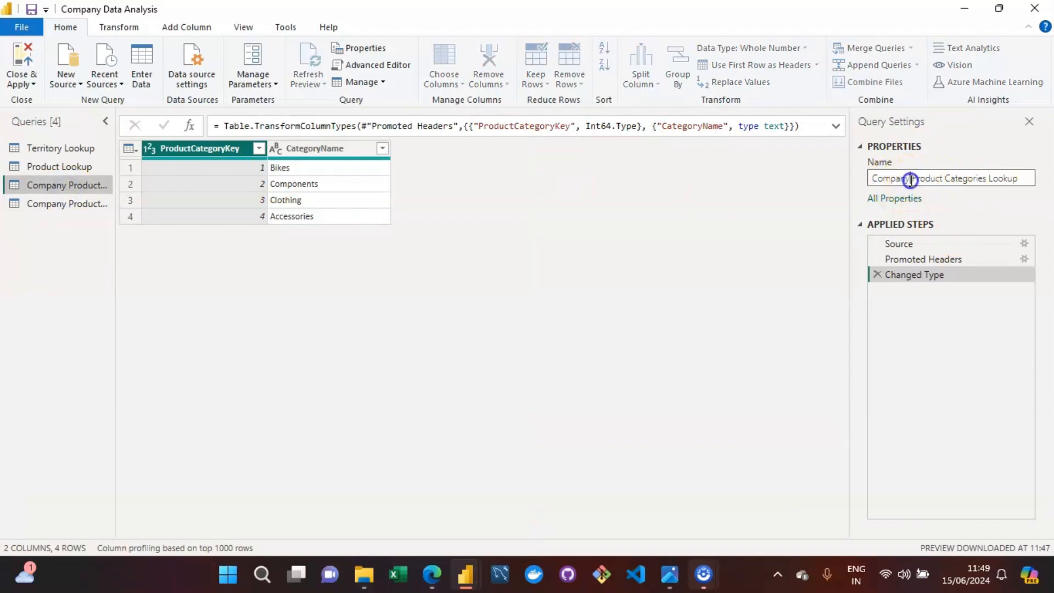
{"action": "key", "text": "BackSpace"}
{"action": "key", "text": "BackSpace"}
{"action": "key", "text": "BackSpace"}
{"action": "key", "text": "BackSpace"}
{"action": "key", "text": "BackSpace"}
{"action": "key", "text": "BackSpace"}
{"action": "key", "text": "BackSpace"}
{"action": "key", "text": "BackSpace"}
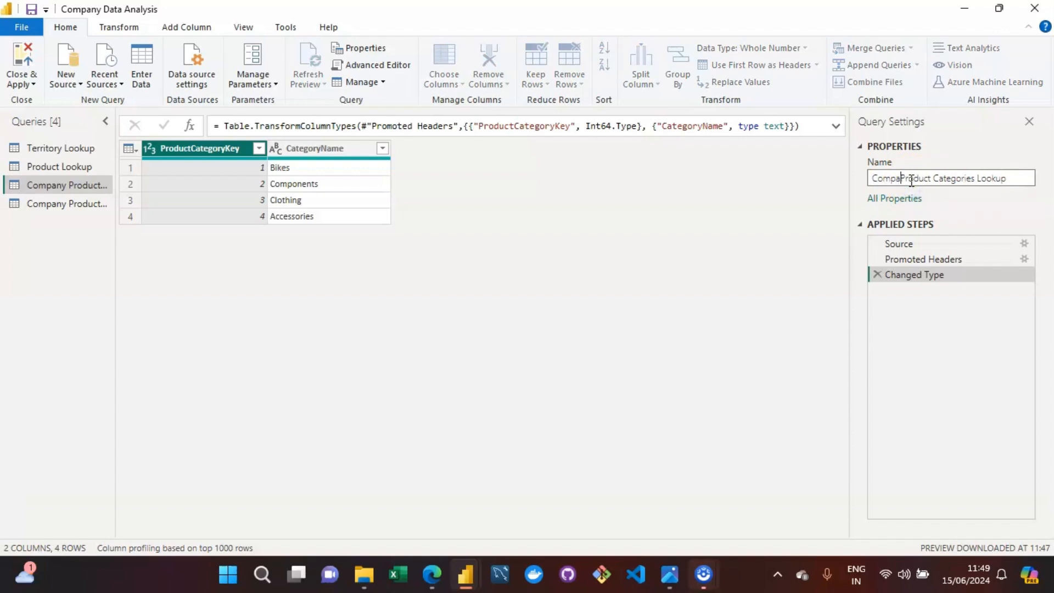
{"action": "key", "text": "Return"}
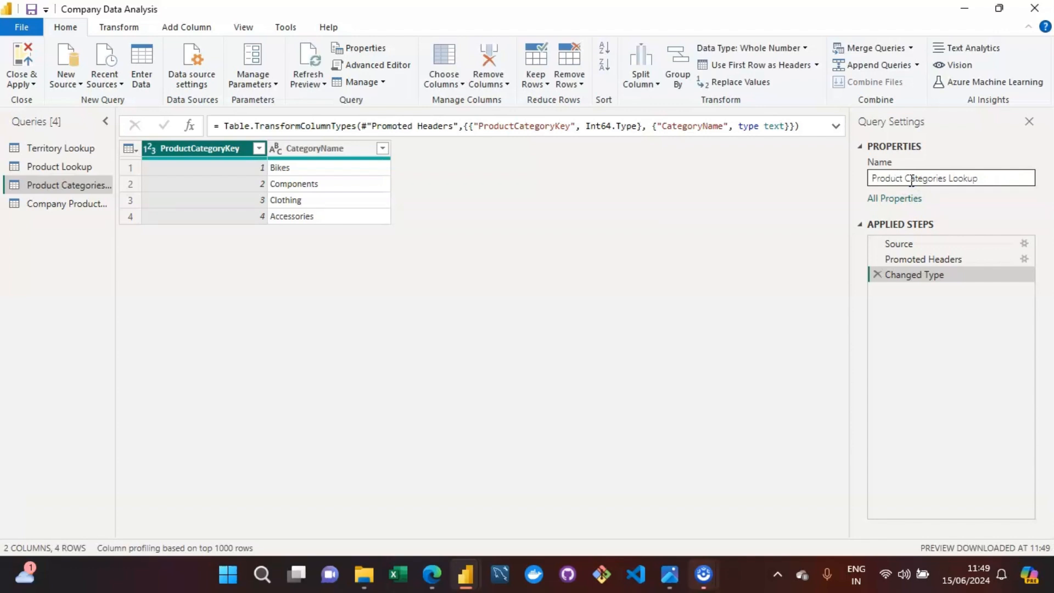
- Rename the product subcategories query as "Product Subcategories Lookup"
{"action": "left_click", "coordinate": [86, 190]}
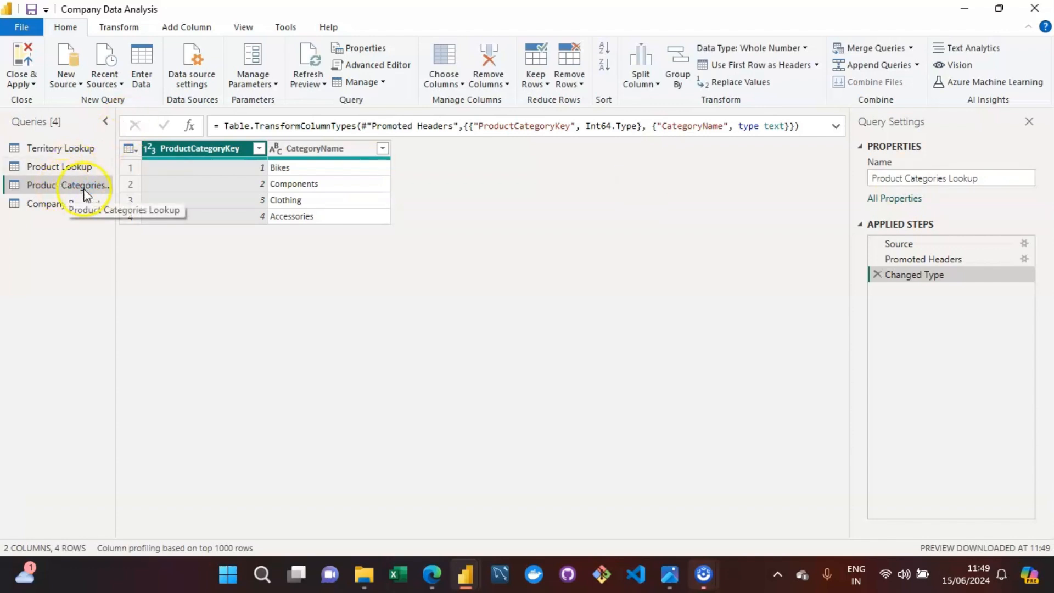
{"action": "left_click", "coordinate": [68, 207]}
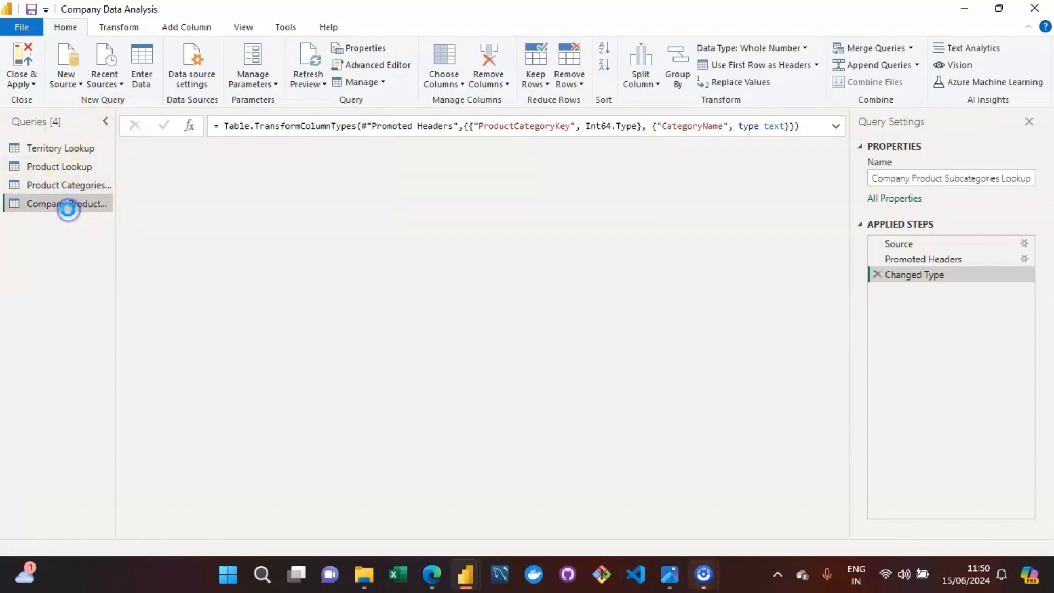
{"action": "left_click", "coordinate": [913, 178]}
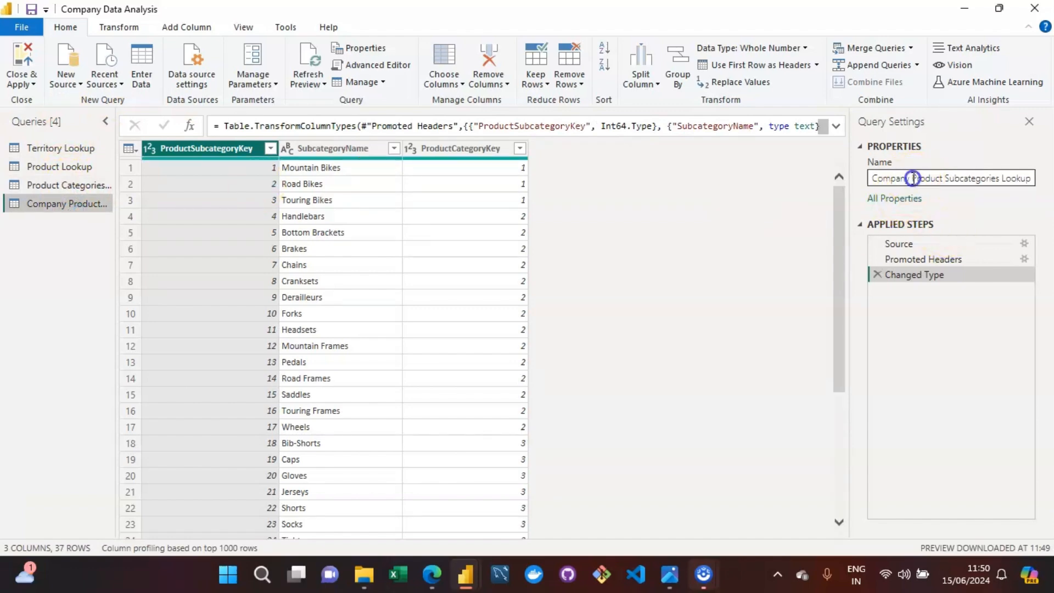
{"action": "key", "text": "BackSpace"}
{"action": "key", "text": "BackSpace"}
{"action": "key", "text": "BackSpace"}
{"action": "key", "text": "BackSpace"}
{"action": "key", "text": "BackSpace"}
{"action": "key", "text": "BackSpace"}
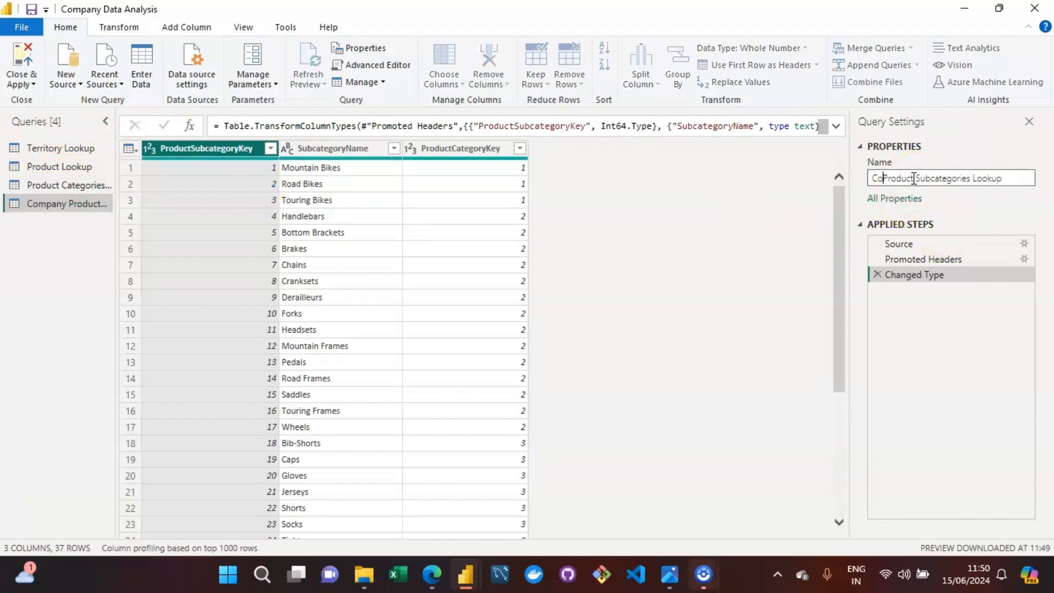
{"action": "key", "text": "BackSpace"}
{"action": "key", "text": "BackSpace"}
{"action": "key", "text": "Return"}
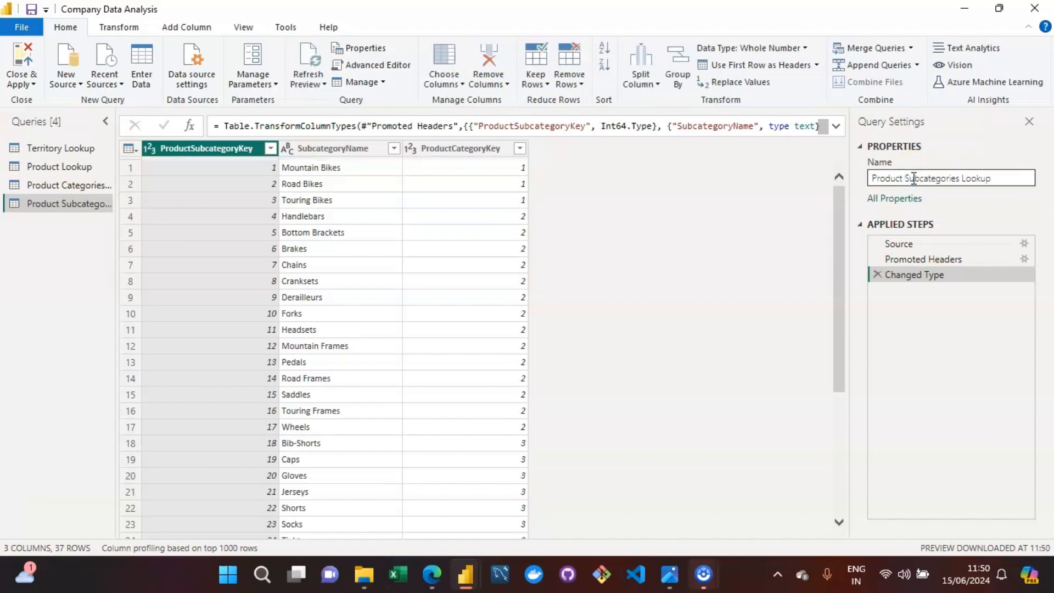
{"action": "left_click", "coordinate": [589, 219]}
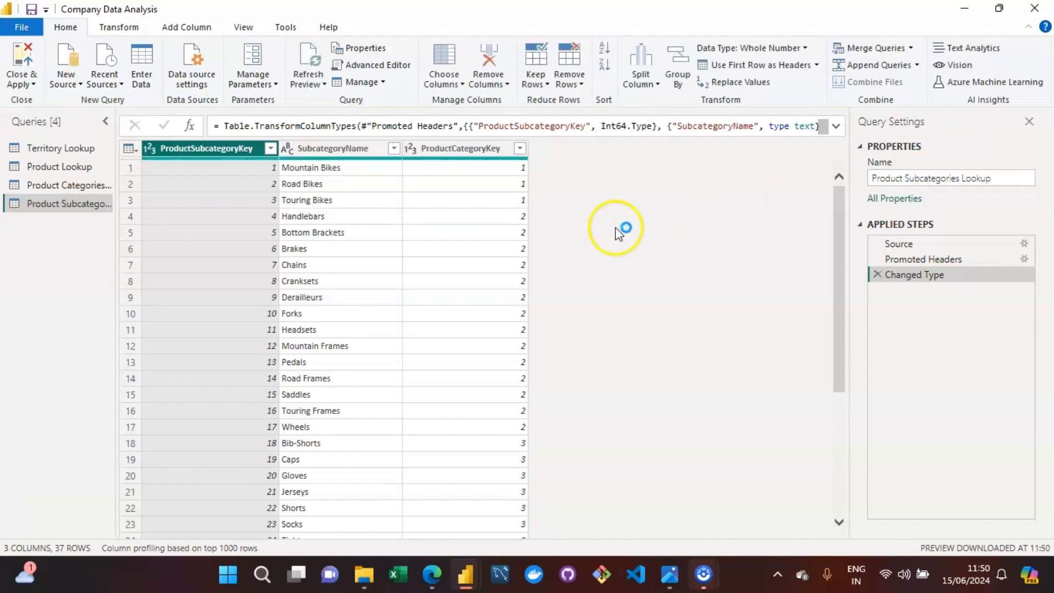
{"action": "left_click", "coordinate": [774, 273]}
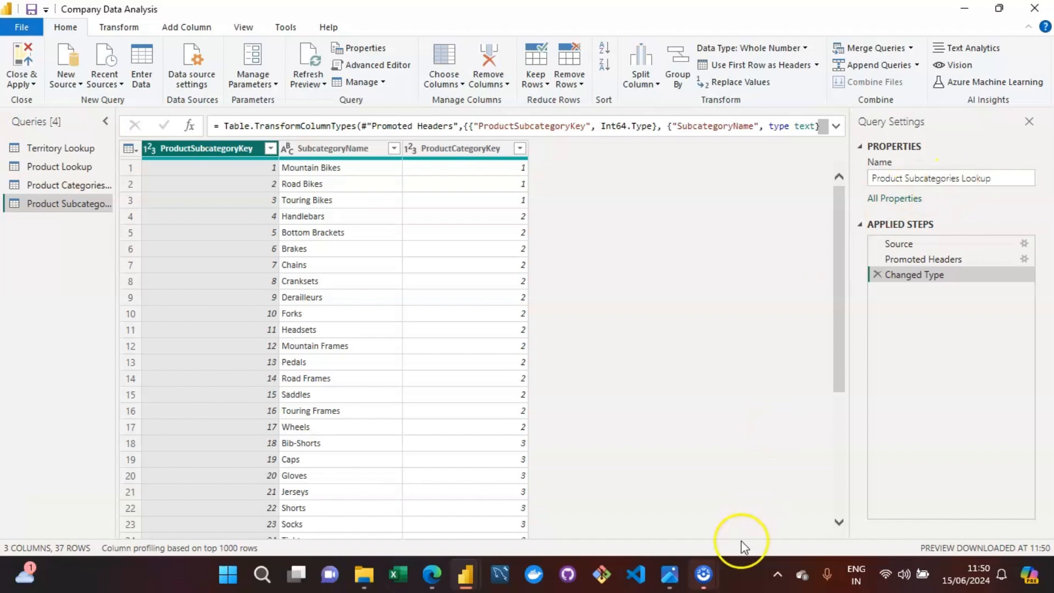
- Check the assignment's header and data type objective, and examine the Source and Promoted Headers steps of the Product Subcategories Lookup query
{"action": "mouse_move", "coordinate": [675, 573]}
{"action": "mouse_move", "coordinate": [681, 464]}
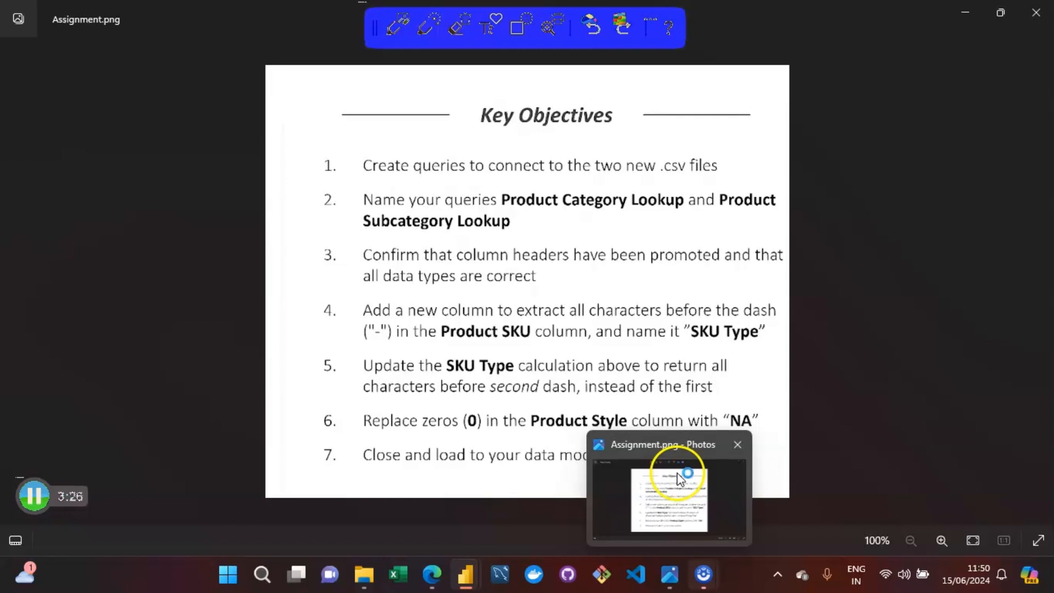
{"action": "left_click", "coordinate": [680, 479]}
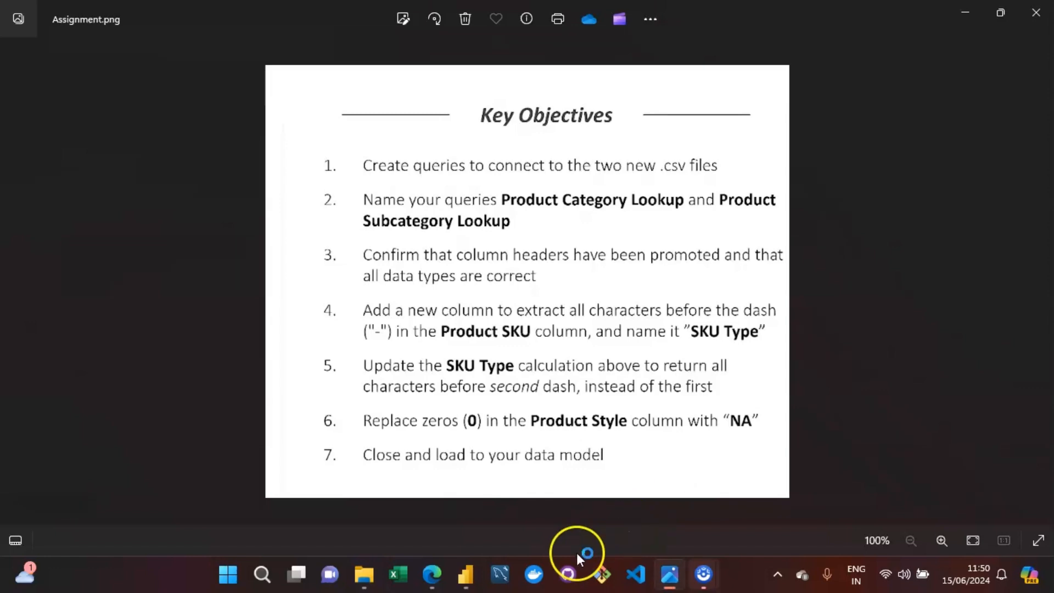
{"action": "mouse_move", "coordinate": [475, 576]}
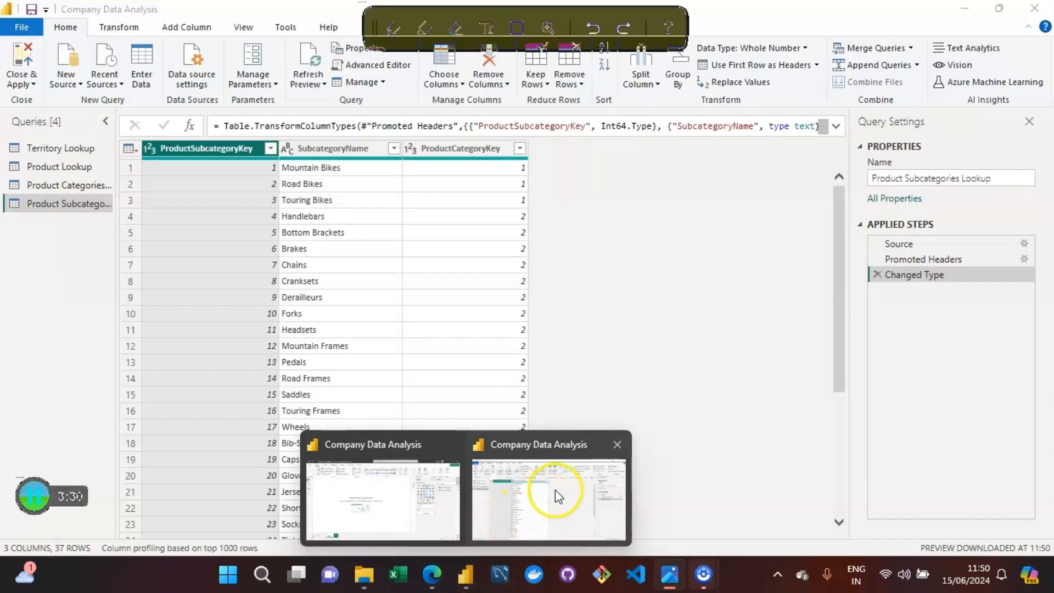
{"action": "left_click", "coordinate": [556, 490]}
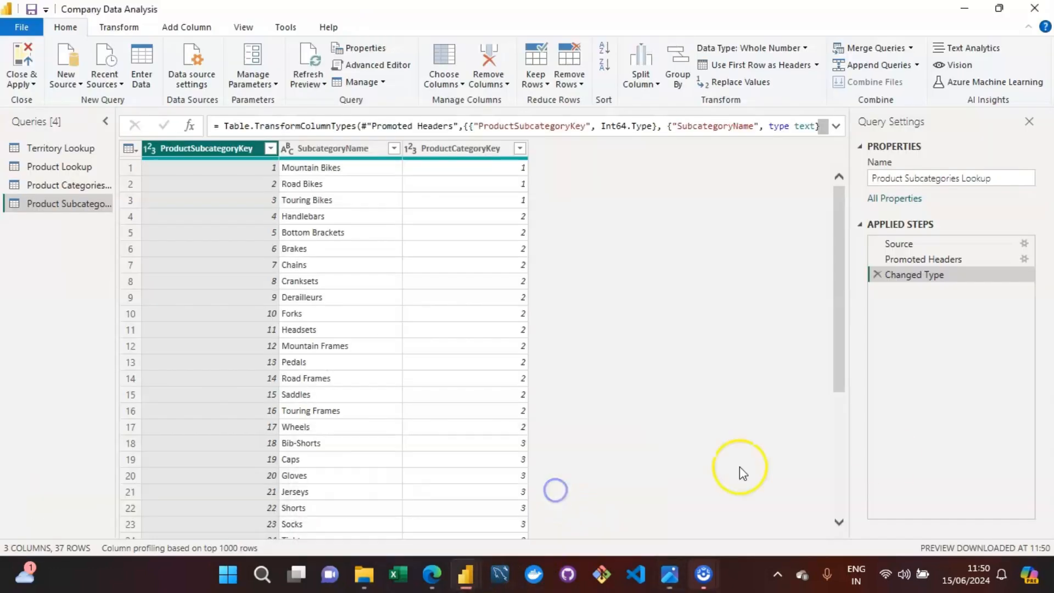
{"action": "left_click", "coordinate": [924, 261]}
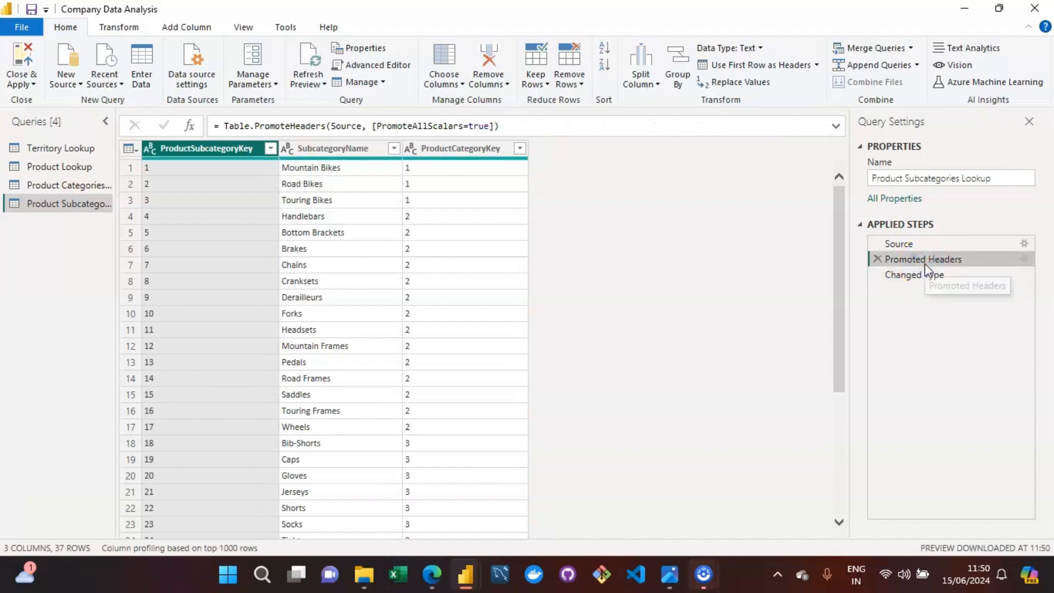
{"action": "left_click", "coordinate": [917, 245]}
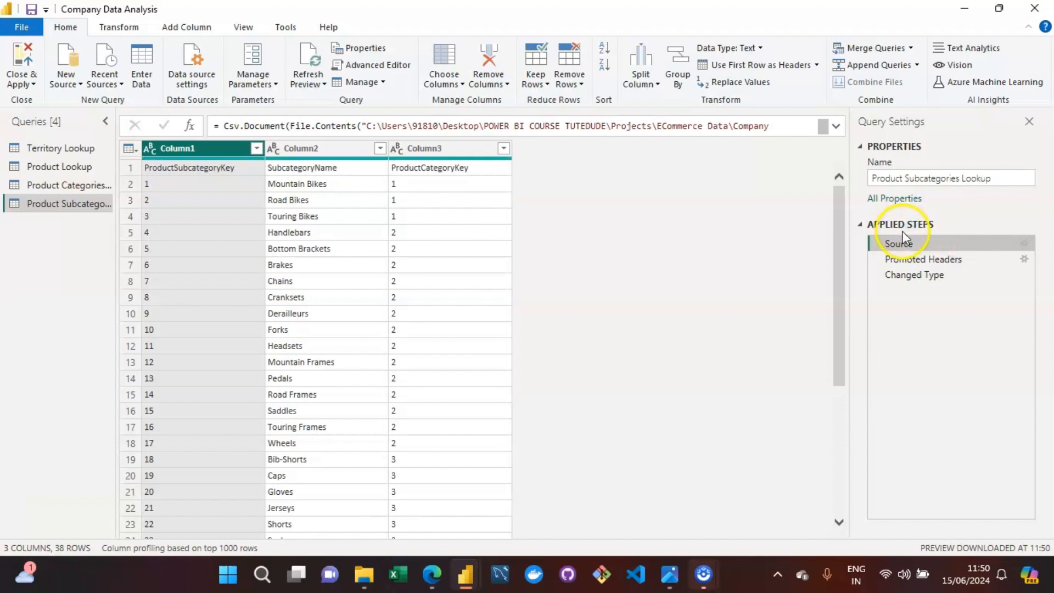
{"action": "left_click", "coordinate": [916, 276]}
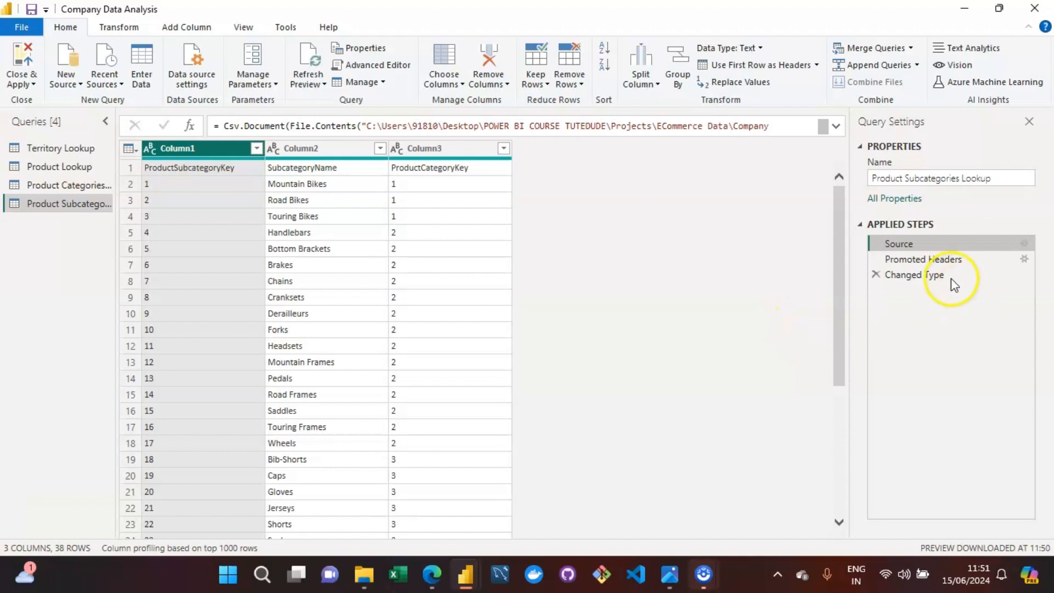
{"action": "left_click", "coordinate": [925, 261]}
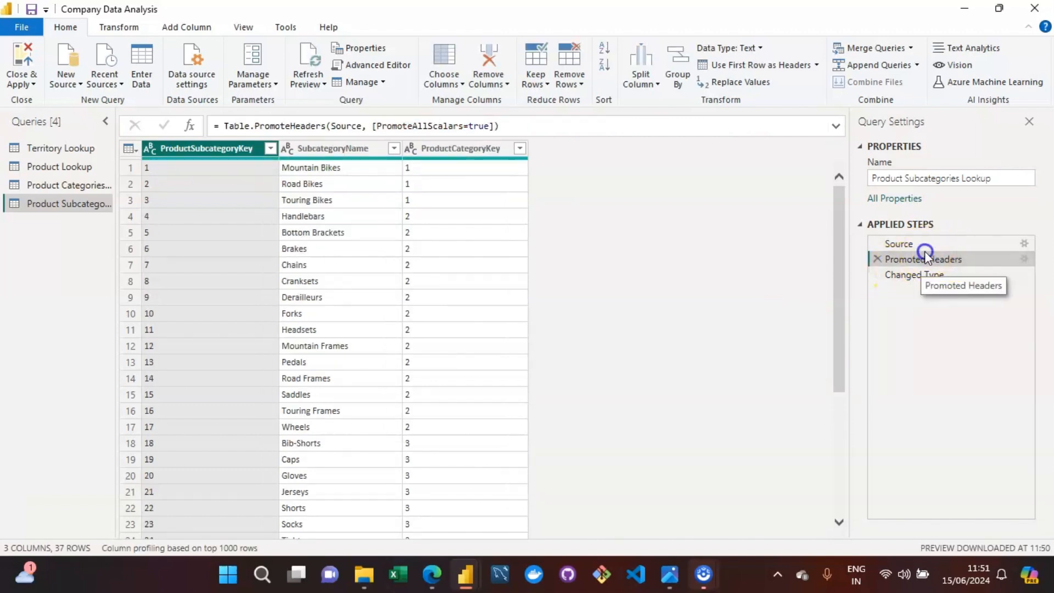
{"action": "left_click", "coordinate": [918, 245]}
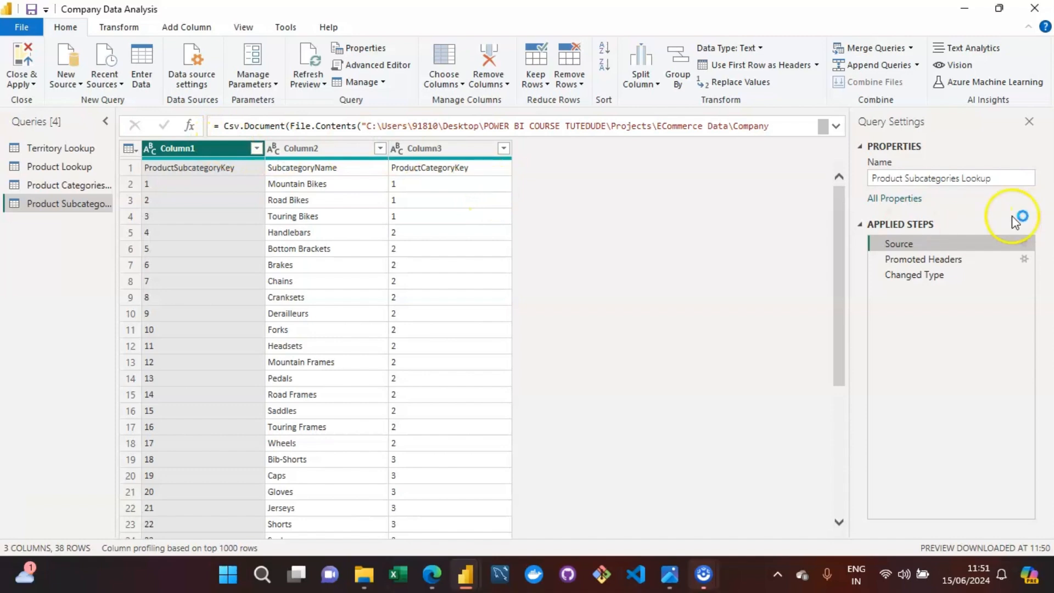
- Check the Promoted Headers and Changed Type steps of Product Subcategories Lookup, and inspect the data types of its key and name columns
{"action": "left_click", "coordinate": [931, 259]}
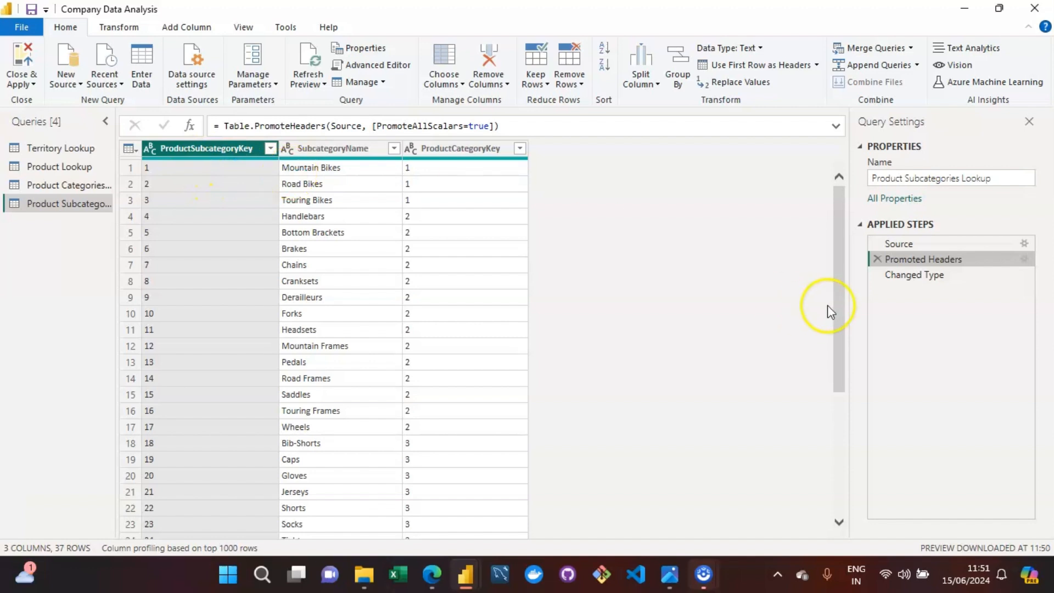
{"action": "left_click", "coordinate": [919, 274]}
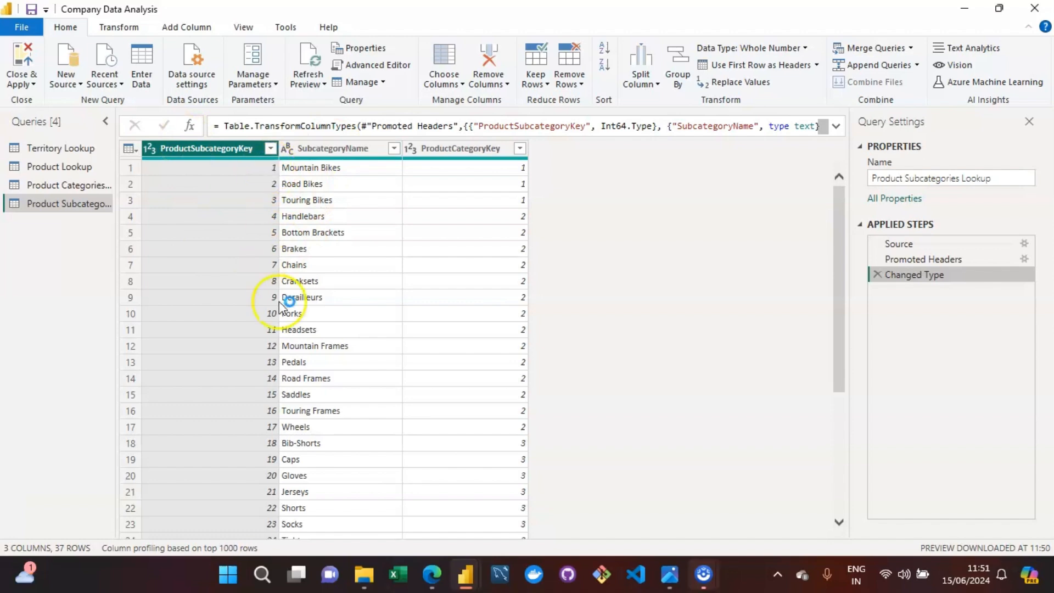
{"action": "left_click", "coordinate": [147, 147]}
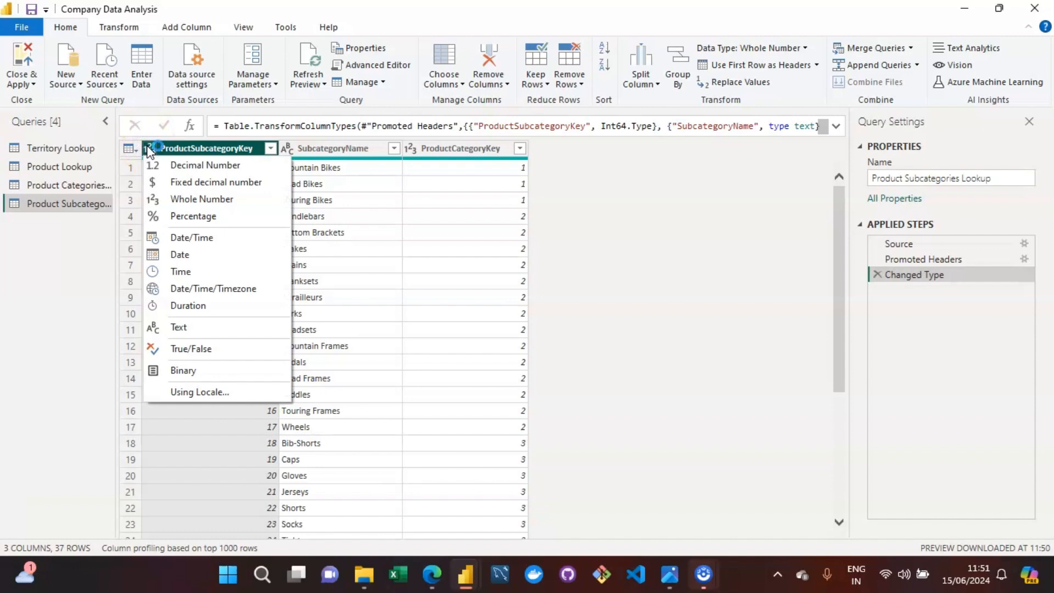
{"action": "left_click", "coordinate": [148, 148]}
{"action": "left_click", "coordinate": [147, 146]}
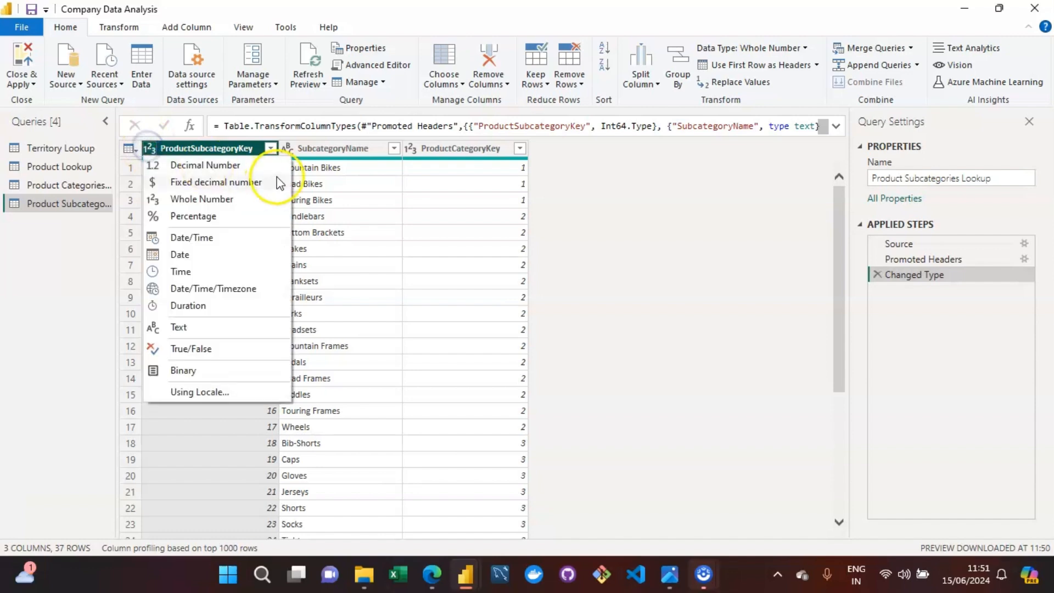
{"action": "left_click", "coordinate": [291, 153]}
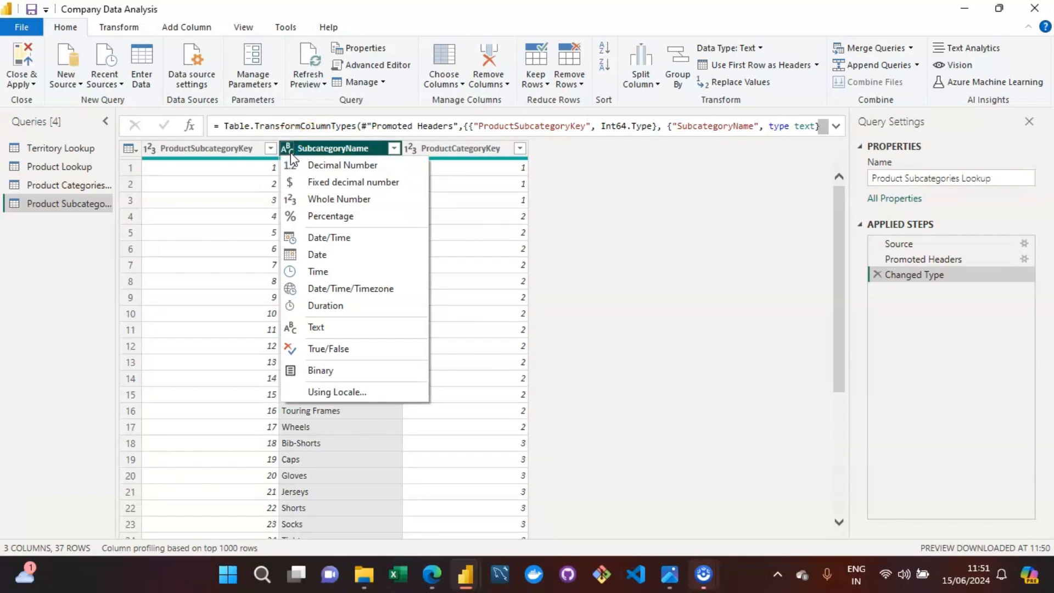
{"action": "left_click", "coordinate": [614, 281]}
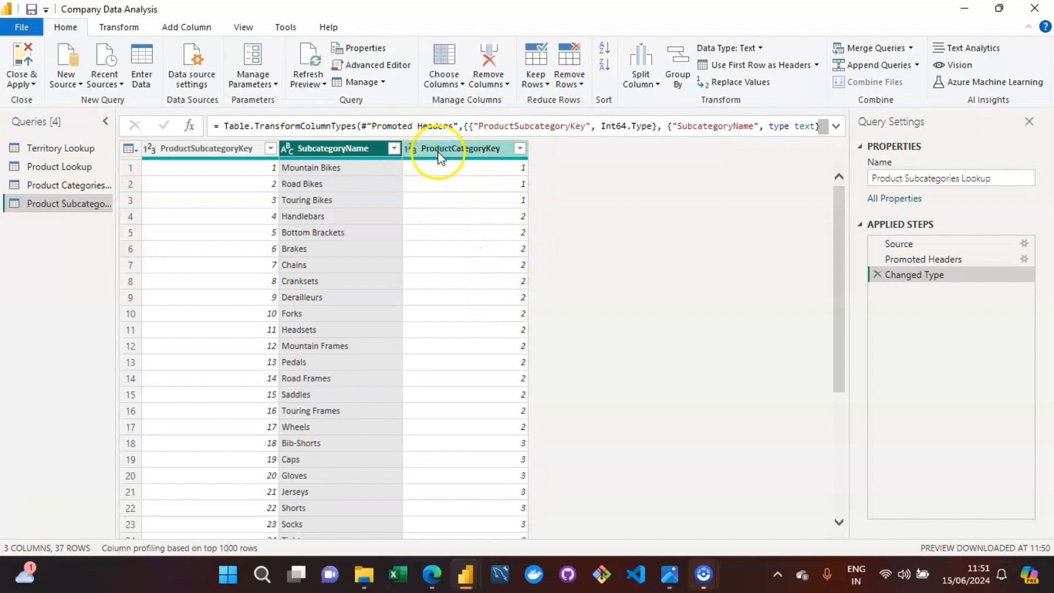
- Check the column headers and data types of Product Categories Lookup, and compare both new lookup queries with the assignment's objectives
{"action": "left_click", "coordinate": [65, 187]}
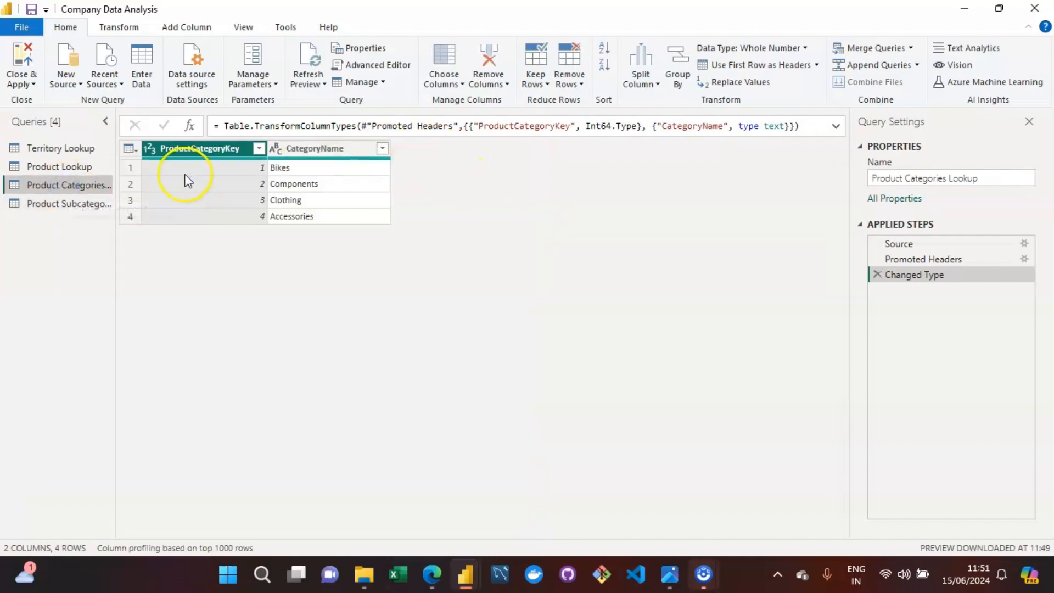
{"action": "left_click", "coordinate": [316, 149]}
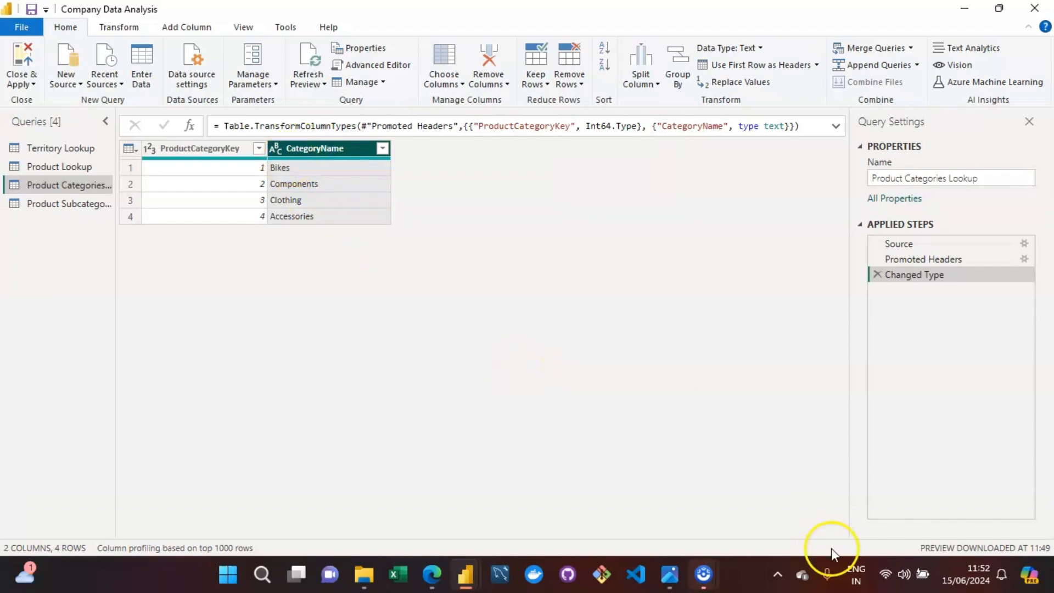
{"action": "left_click", "coordinate": [671, 576]}
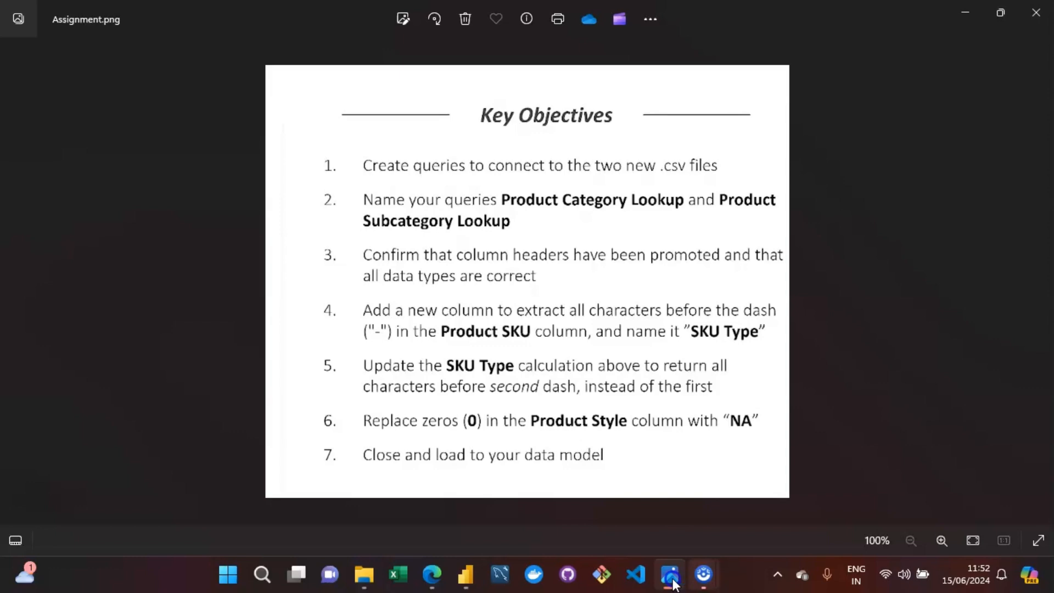
{"action": "left_click", "coordinate": [673, 582]}
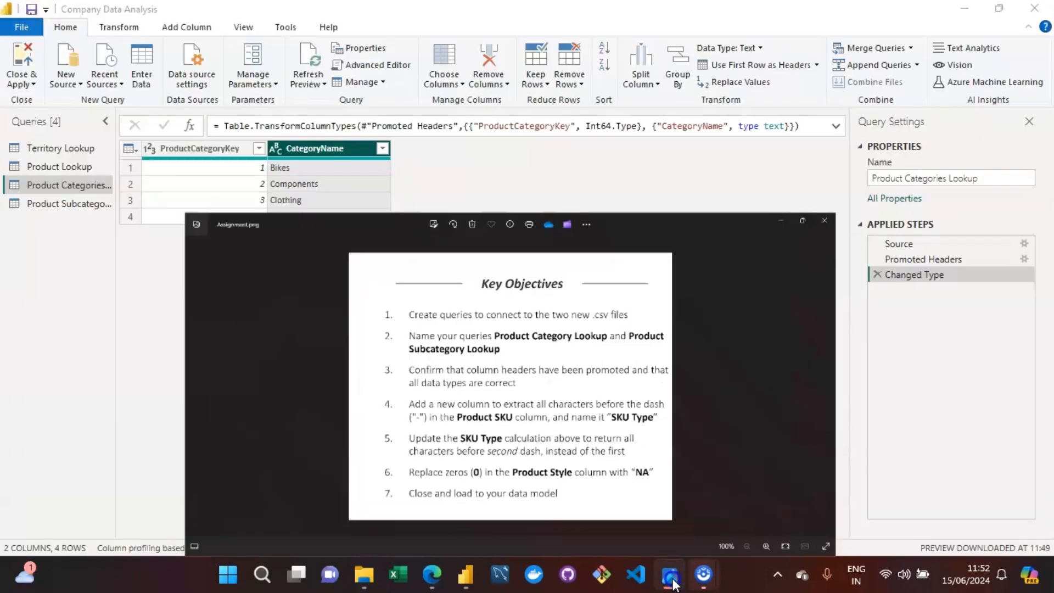
{"action": "left_click", "coordinate": [58, 212]}
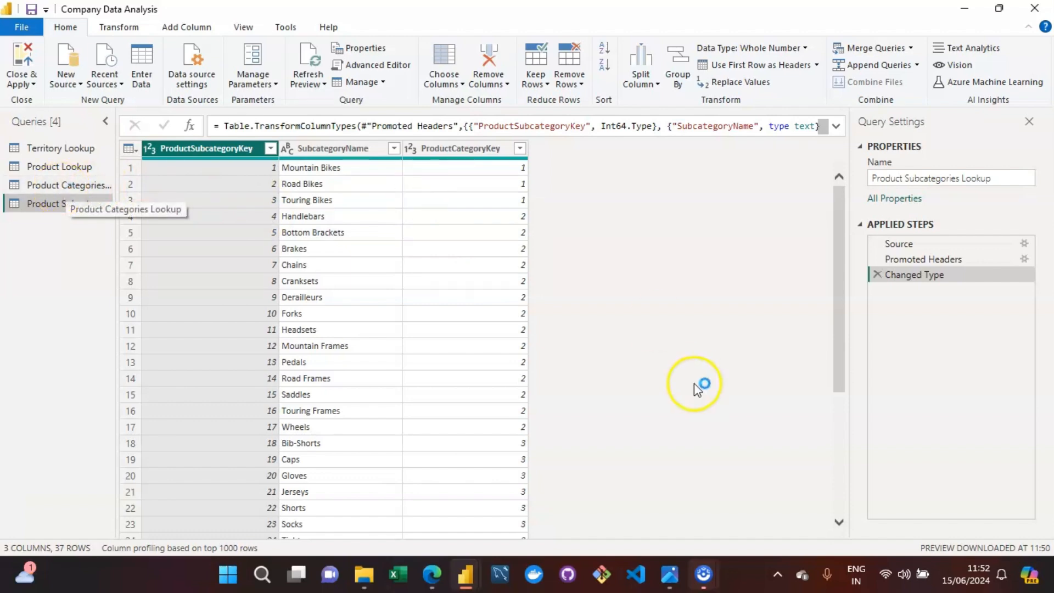
{"action": "left_click", "coordinate": [674, 585]}
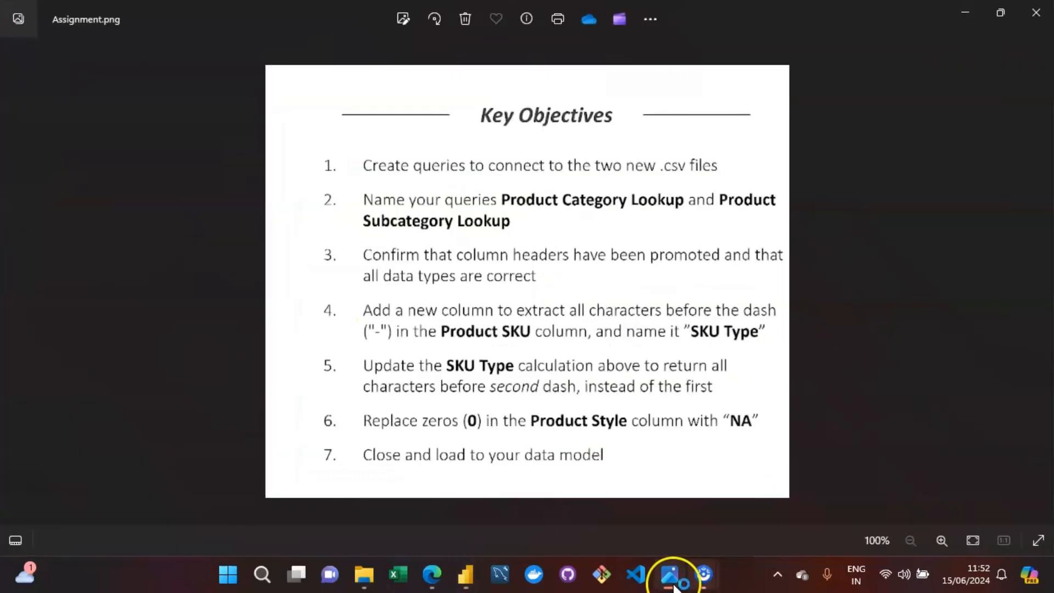
{"action": "left_click", "coordinate": [673, 583]}
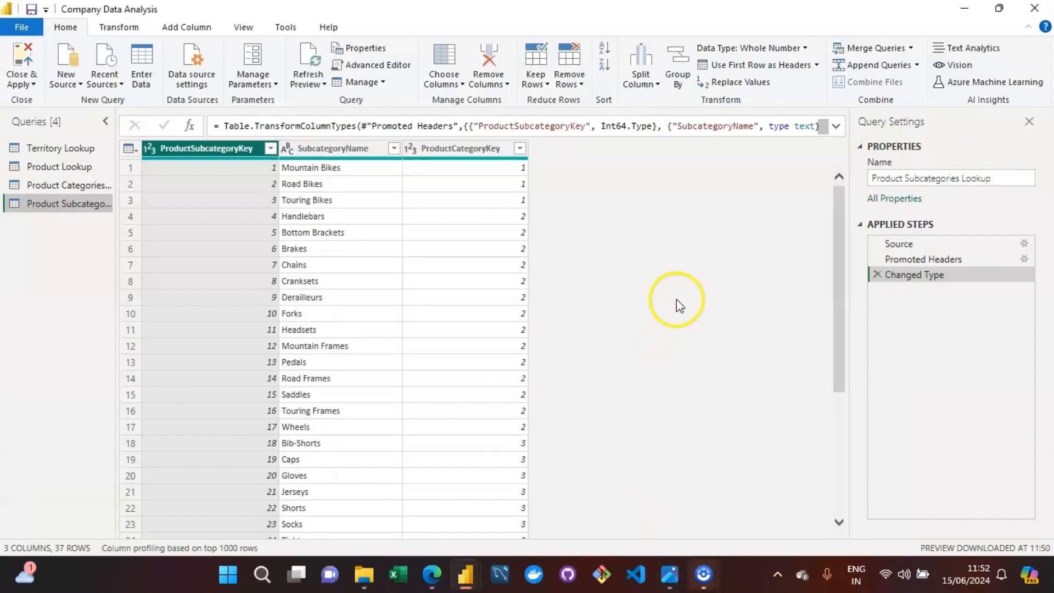
{"action": "left_click", "coordinate": [45, 186]}
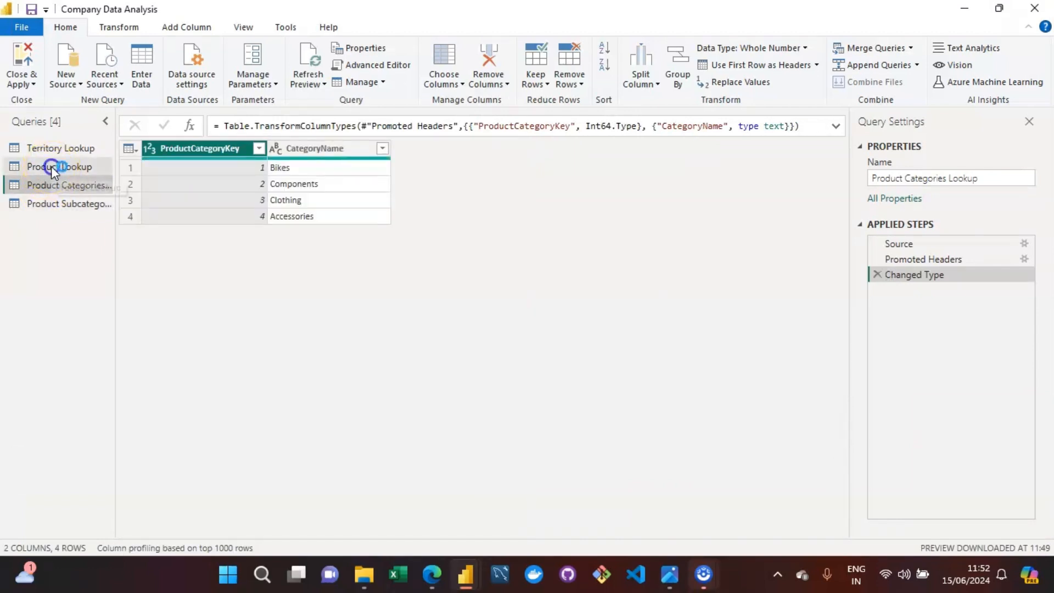
- Open the Product Lookup query, select its ProductSKU column, and check the assignment's SKU Type objective
{"action": "left_click", "coordinate": [51, 167]}
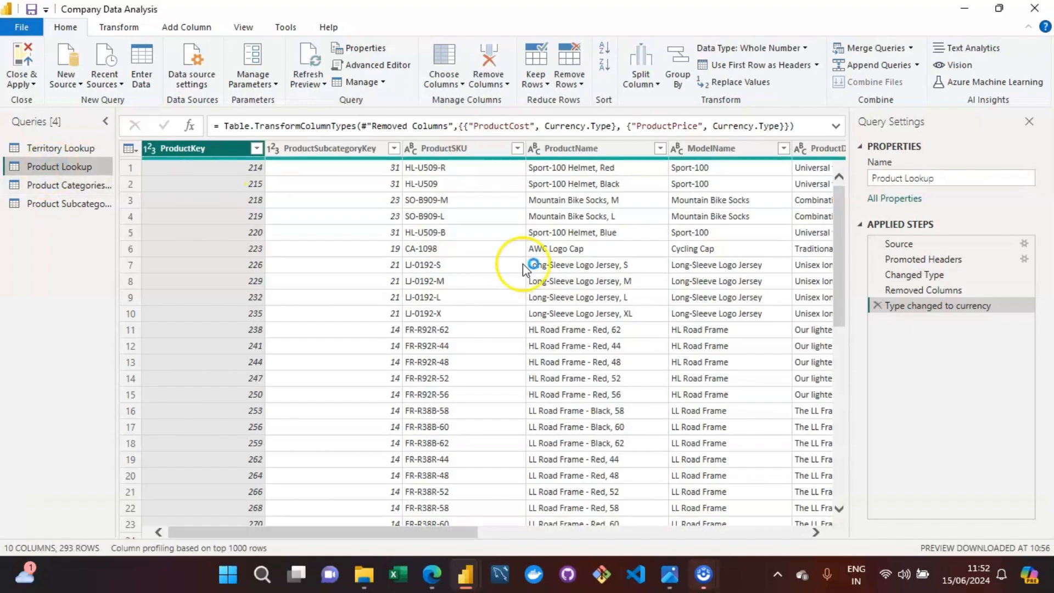
{"action": "left_click", "coordinate": [569, 204]}
{"action": "left_click", "coordinate": [446, 152]}
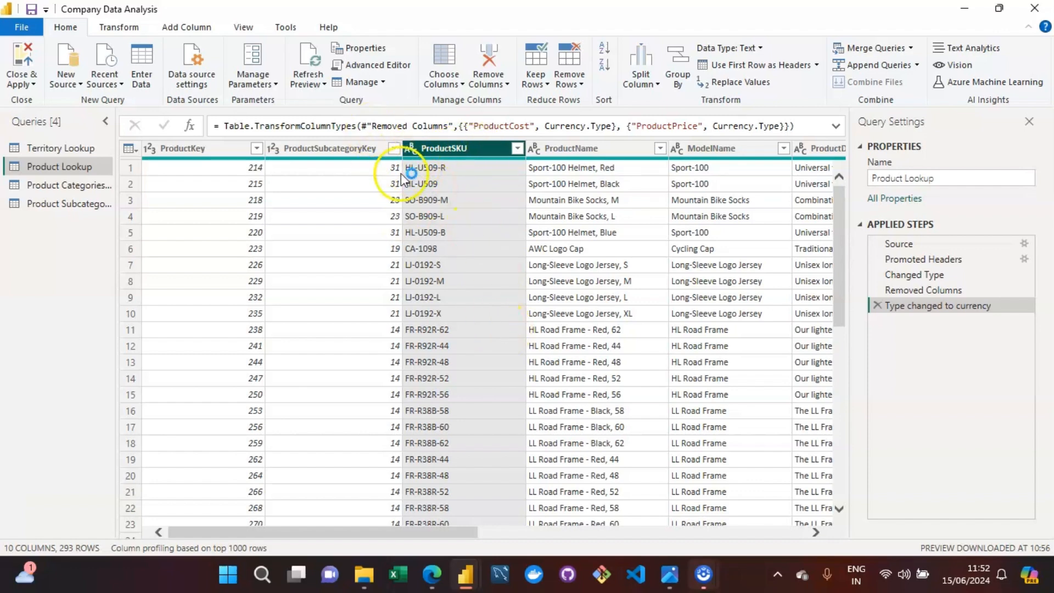
{"action": "mouse_move", "coordinate": [670, 575]}
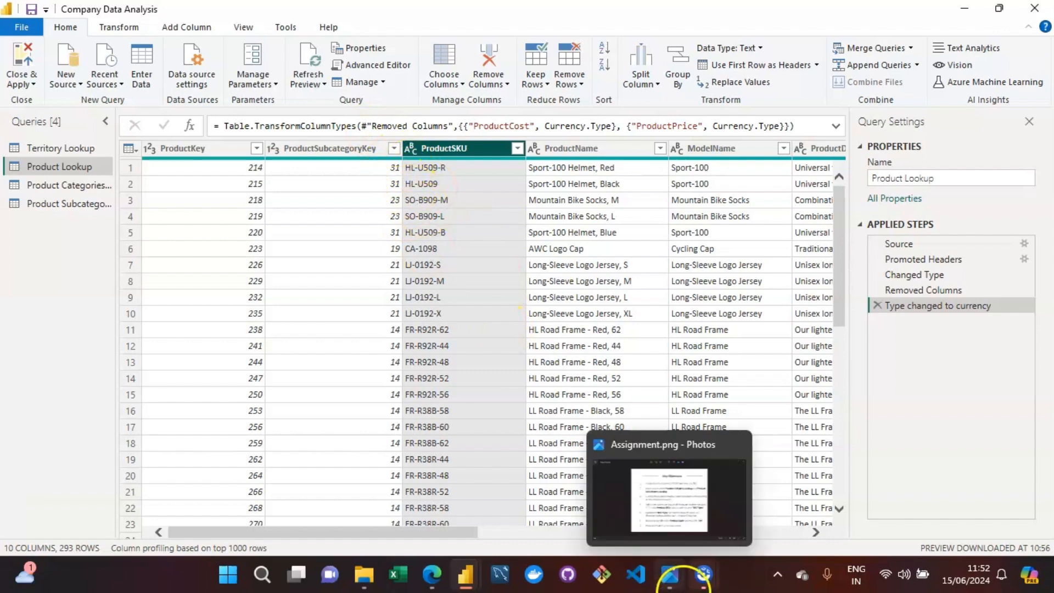
{"action": "left_click", "coordinate": [677, 501]}
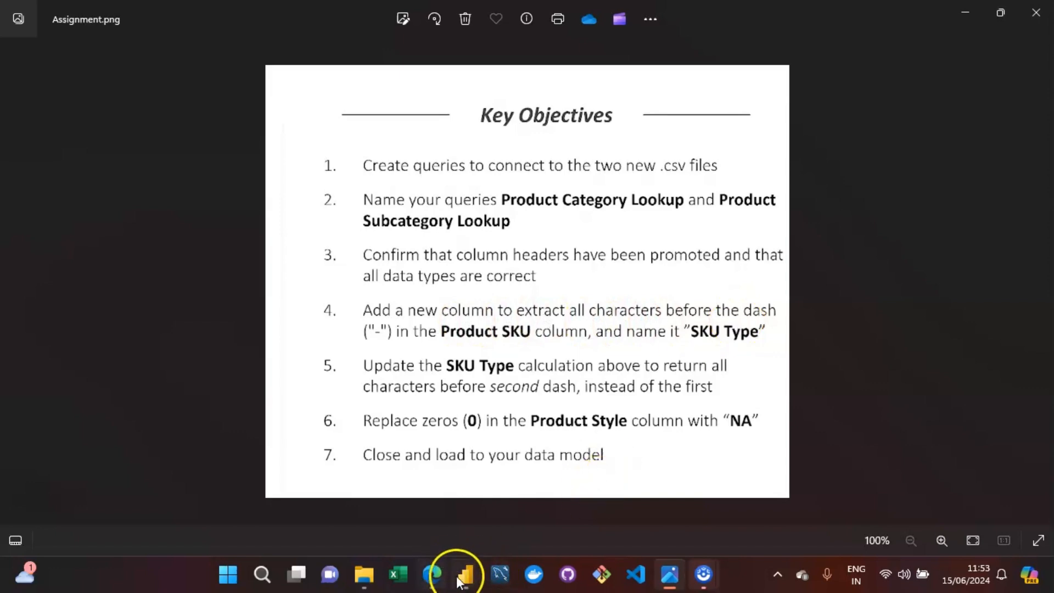
{"action": "mouse_move", "coordinate": [458, 582]}
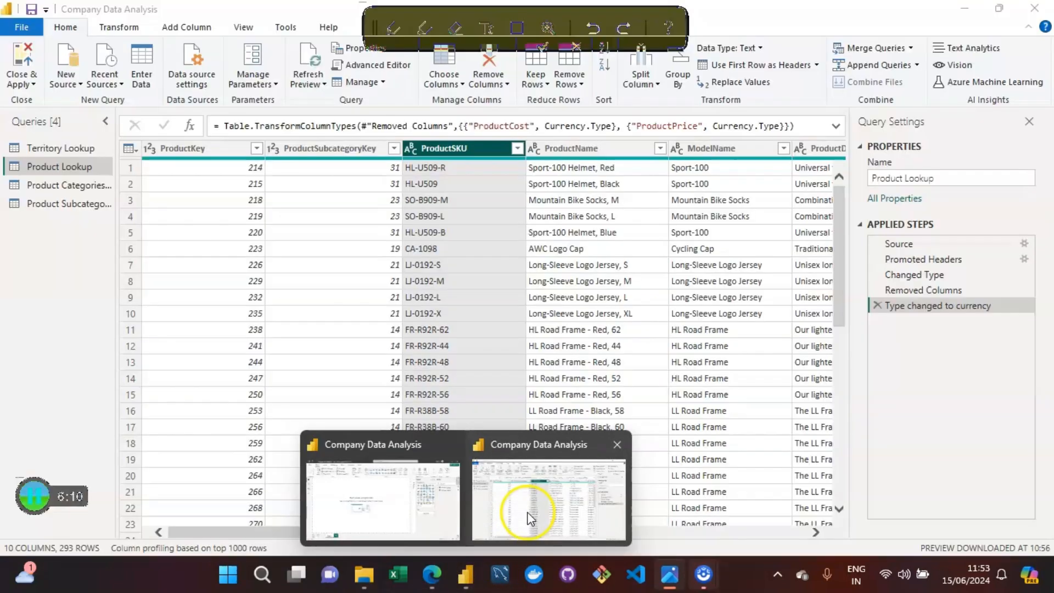
{"action": "left_click", "coordinate": [527, 519]}
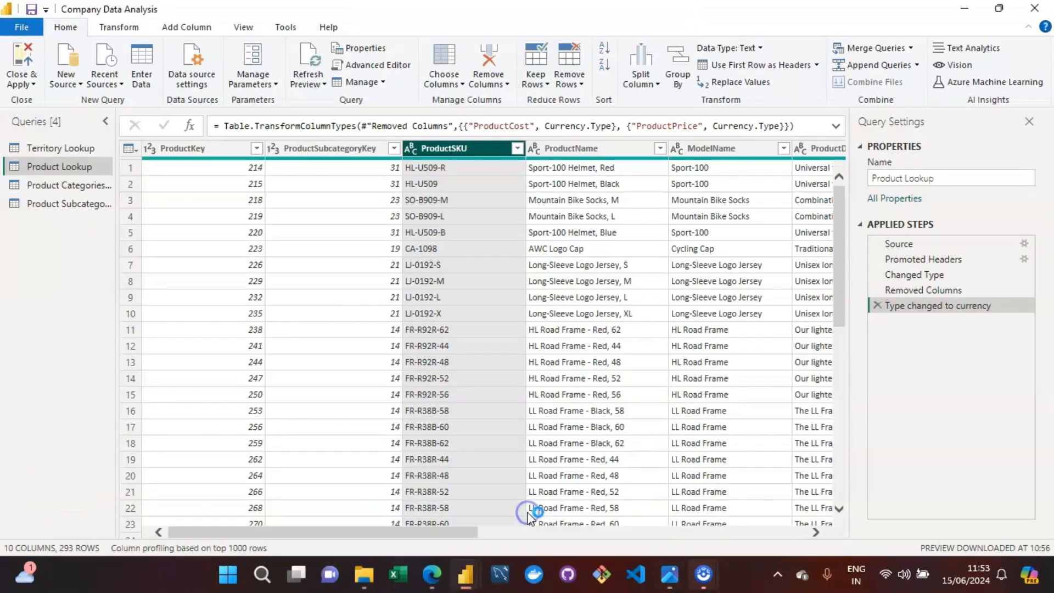
- Add a new column to Product Lookup that extracts the text before the "-" delimiter in ProductSKU
{"action": "left_click", "coordinate": [188, 28]}
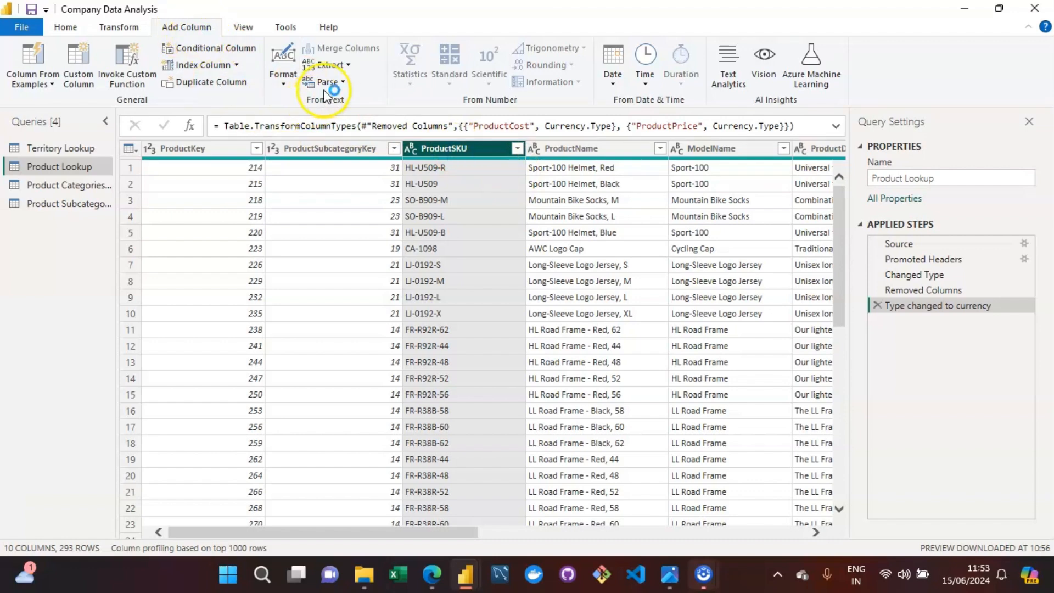
{"action": "left_click", "coordinate": [334, 65]}
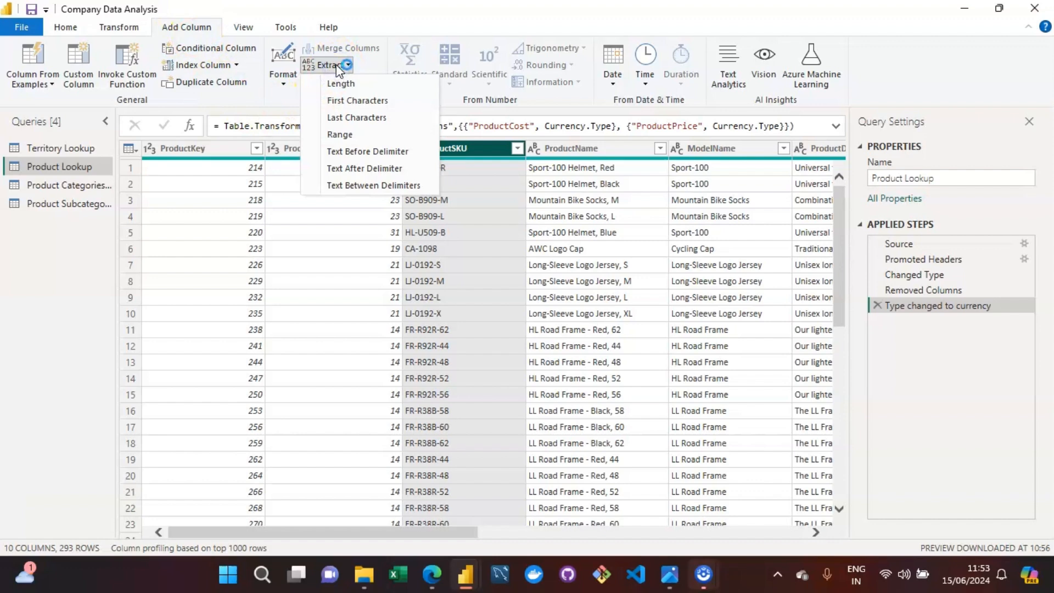
{"action": "left_click", "coordinate": [353, 153]}
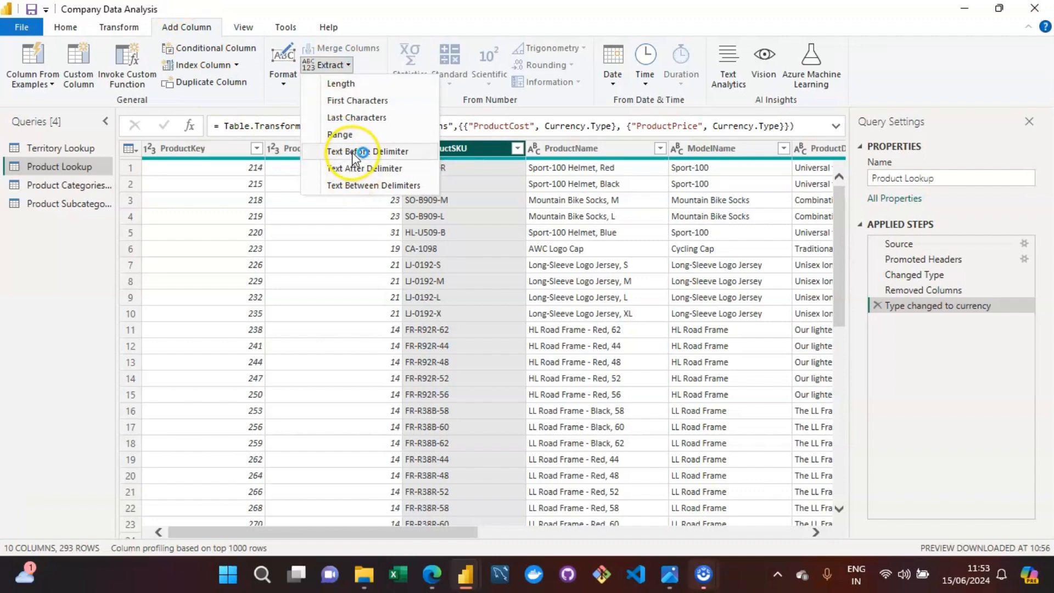
{"action": "left_click", "coordinate": [383, 155]}
{"action": "left_click", "coordinate": [383, 155]}
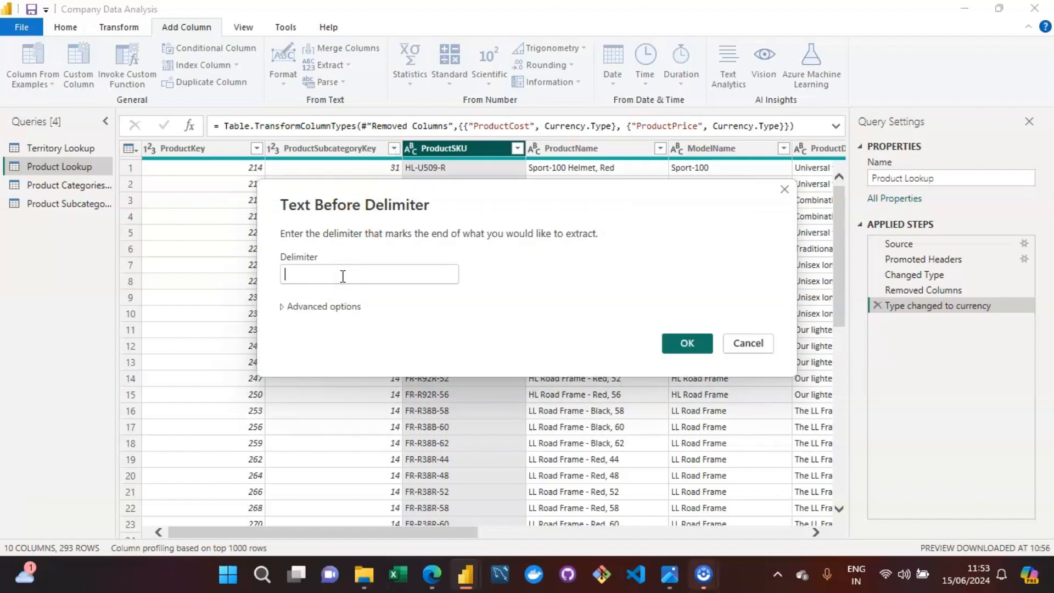
{"action": "type", "text": "-"}
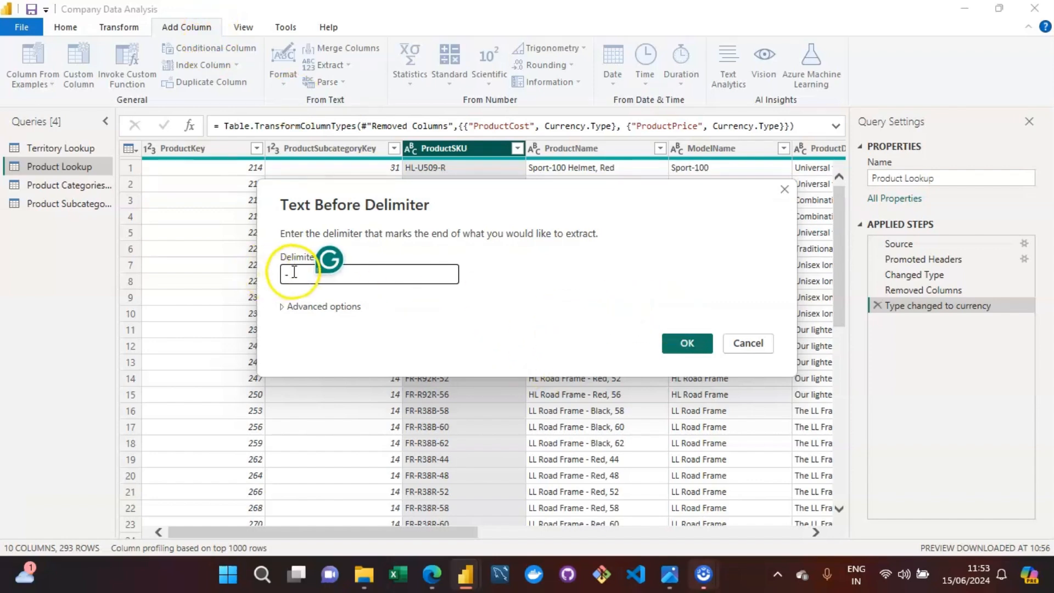
{"action": "left_click", "coordinate": [687, 343]}
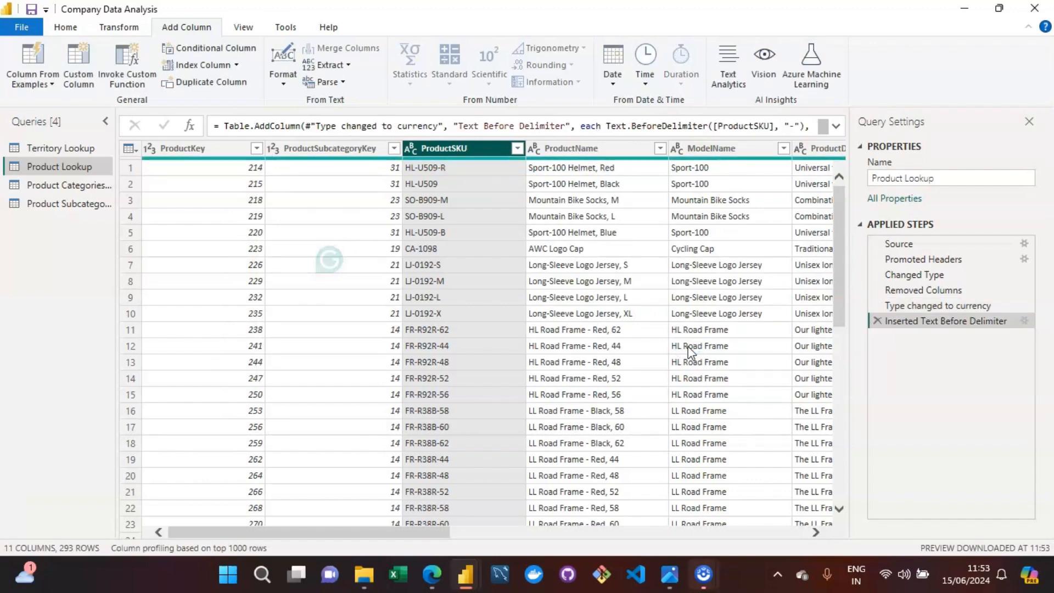
{"action": "left_click_drag", "start_coordinate": [357, 533], "coordinate": [788, 503]}
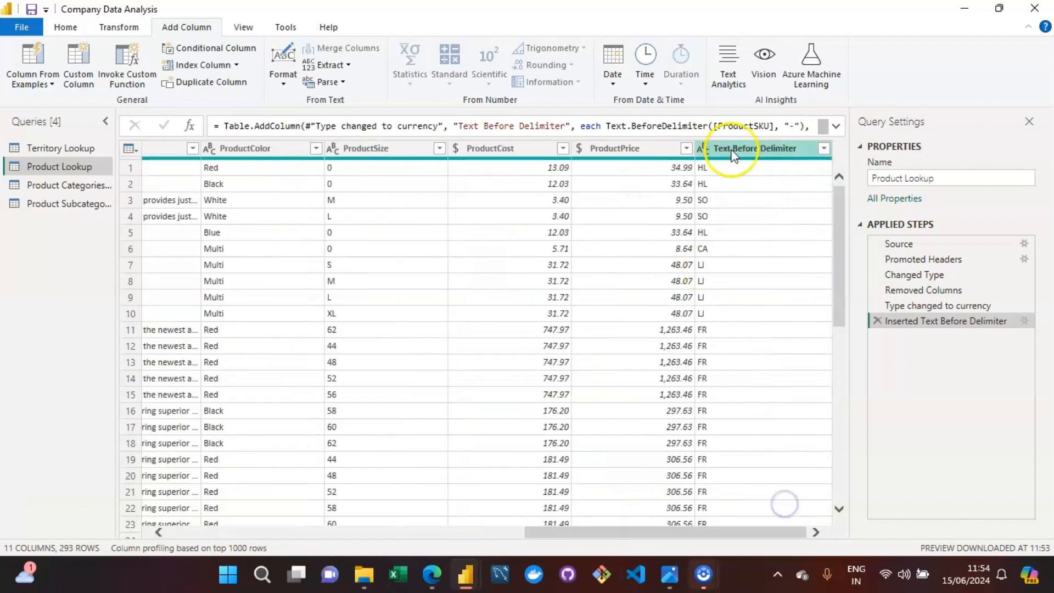
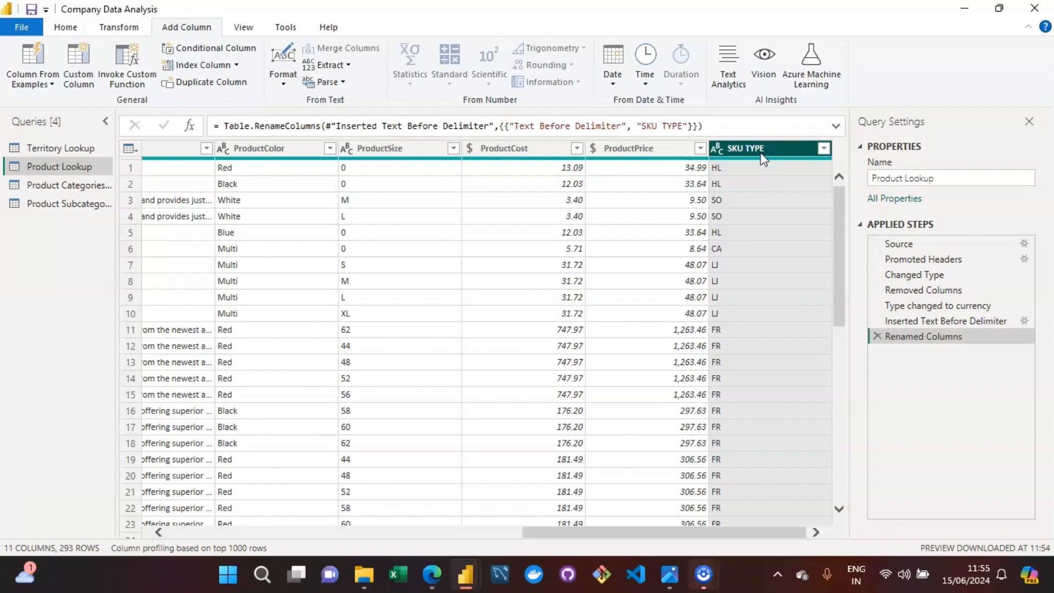
{"action": "right_click", "coordinate": [763, 160]}
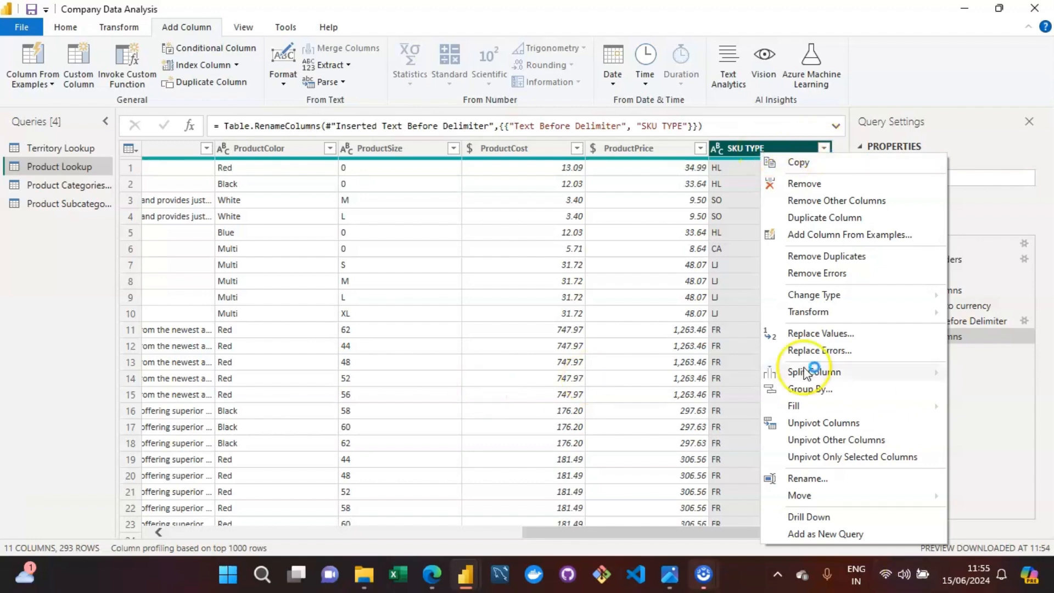
{"action": "left_click", "coordinate": [858, 313]}
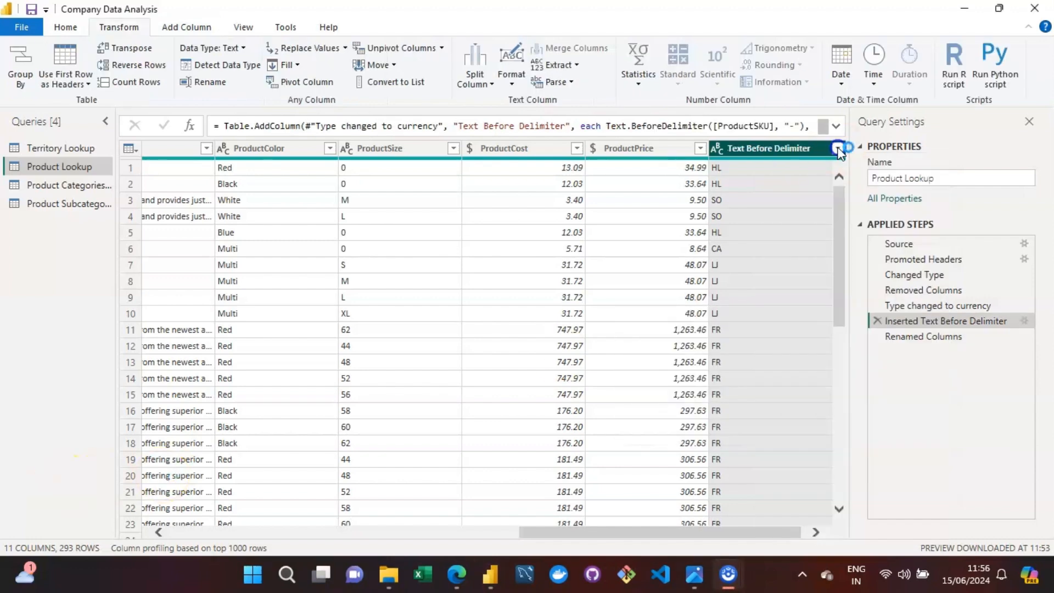
{"action": "left_click", "coordinate": [823, 148]}
{"action": "left_click", "coordinate": [901, 439]}
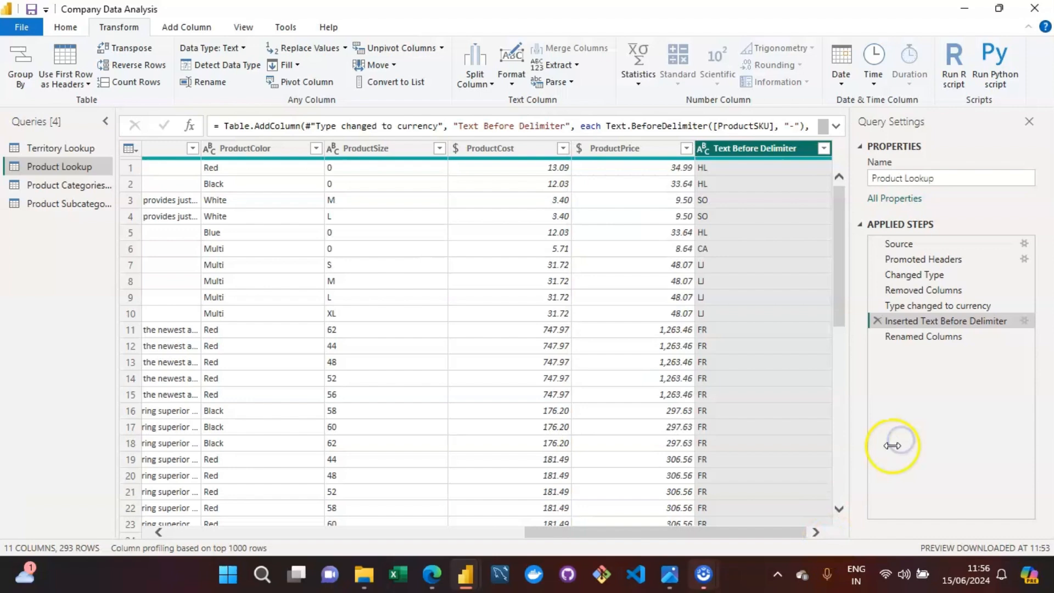
- Update the Inserted Text Before Delimiter step to skip 1 delimiter when scanning from the start of ProductSKU
{"action": "left_click", "coordinate": [1024, 321]}
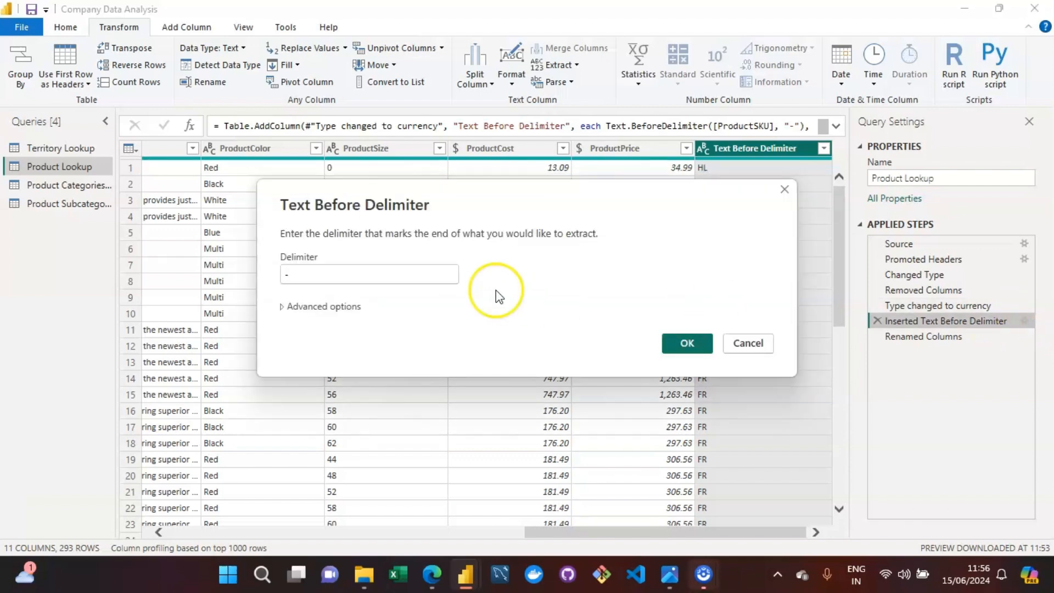
{"action": "left_click", "coordinate": [301, 308]}
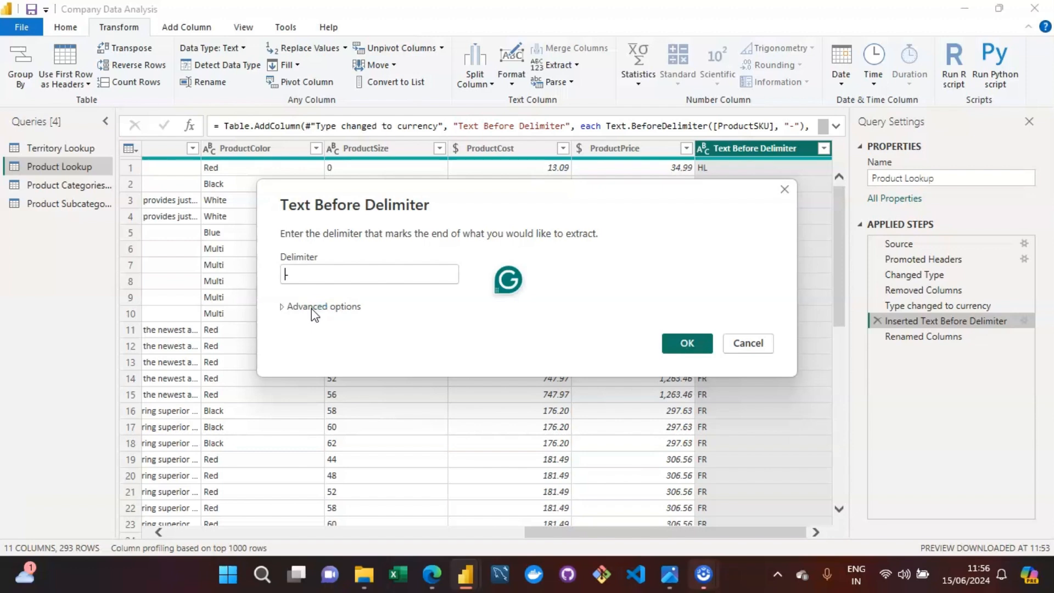
{"action": "left_click", "coordinate": [299, 308]}
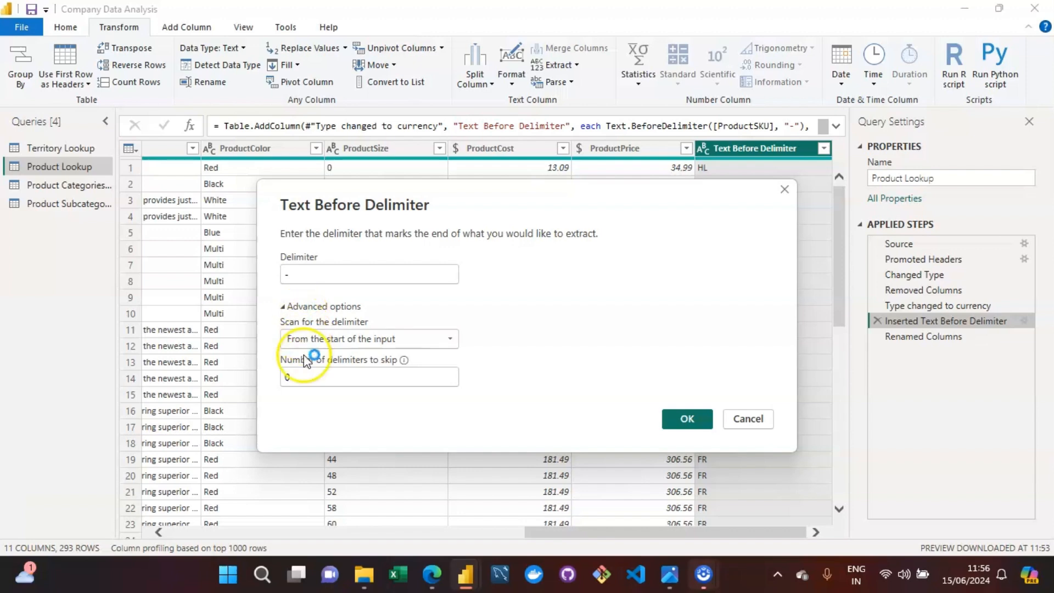
{"action": "left_click", "coordinate": [332, 378]}
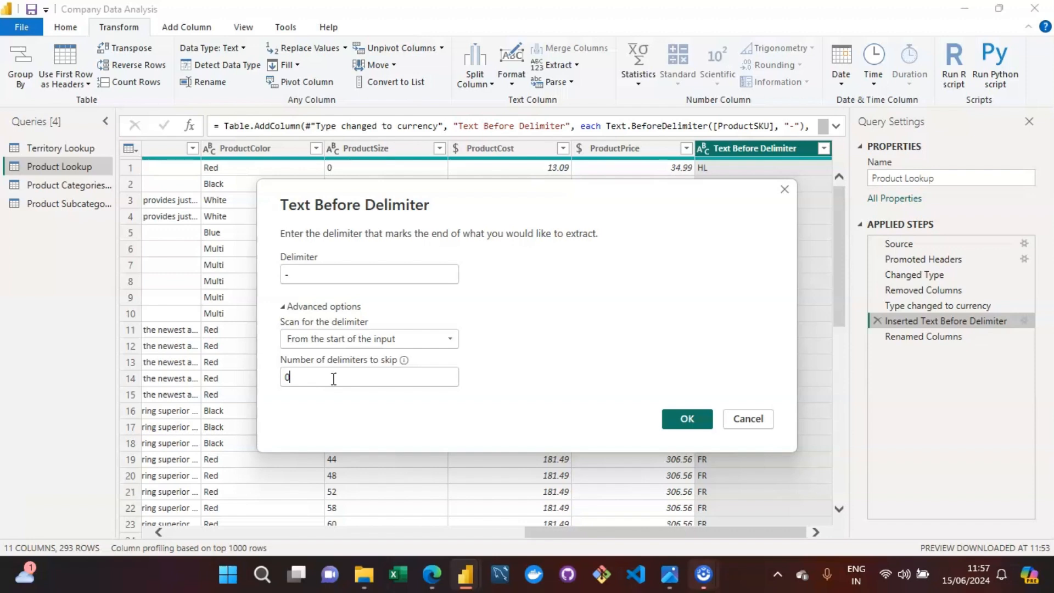
{"action": "key", "text": "BackSpace"}
{"action": "type", "text": "1"}
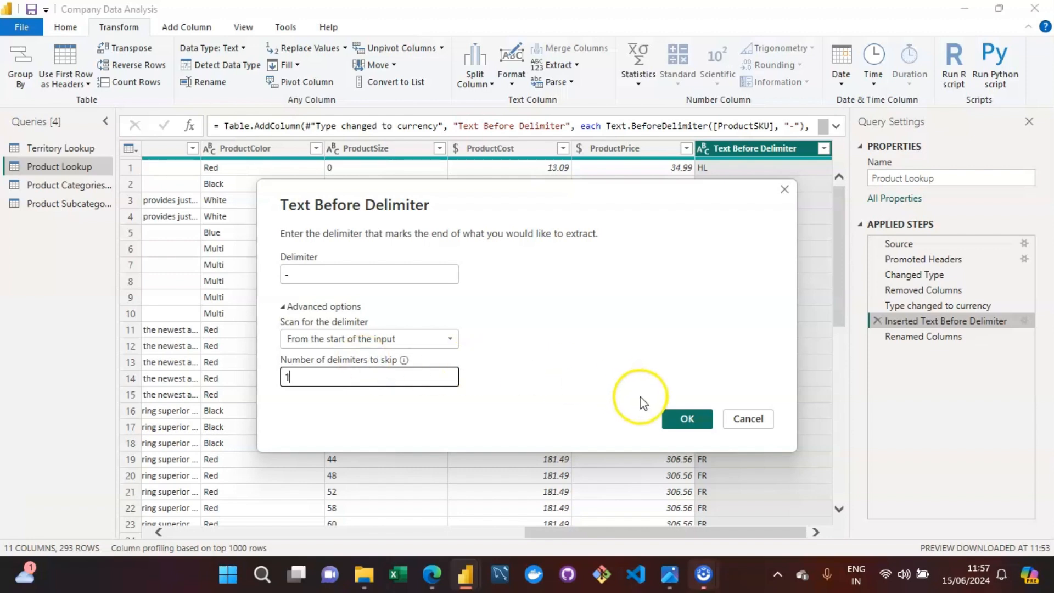
{"action": "left_click", "coordinate": [684, 419]}
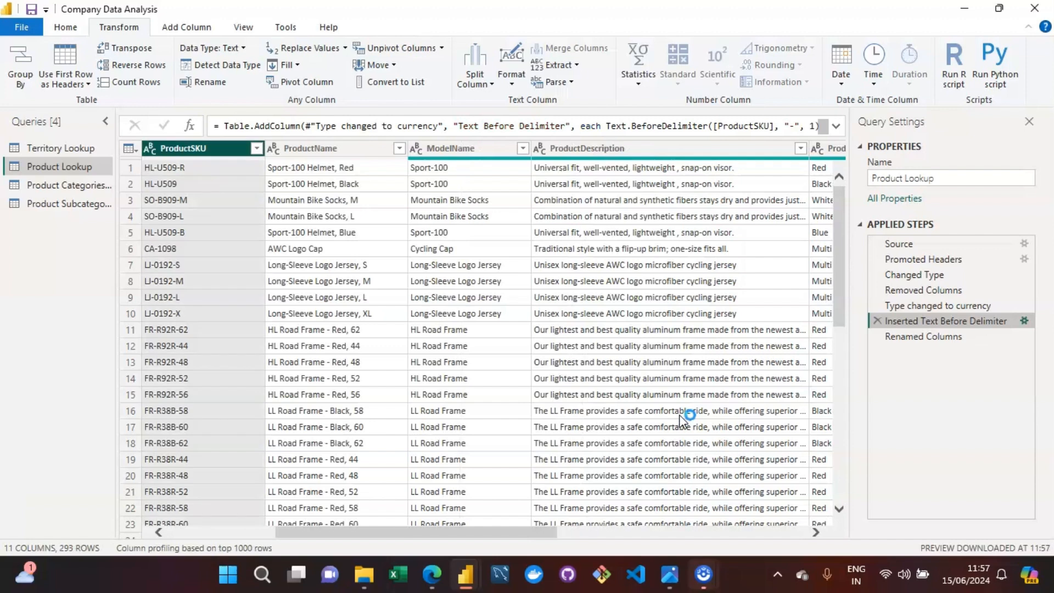
- Check the updated text column and its renamed SKU TYPE version, and read the assignment's Product Style objective
{"action": "left_click_drag", "start_coordinate": [493, 529], "coordinate": [857, 497]}
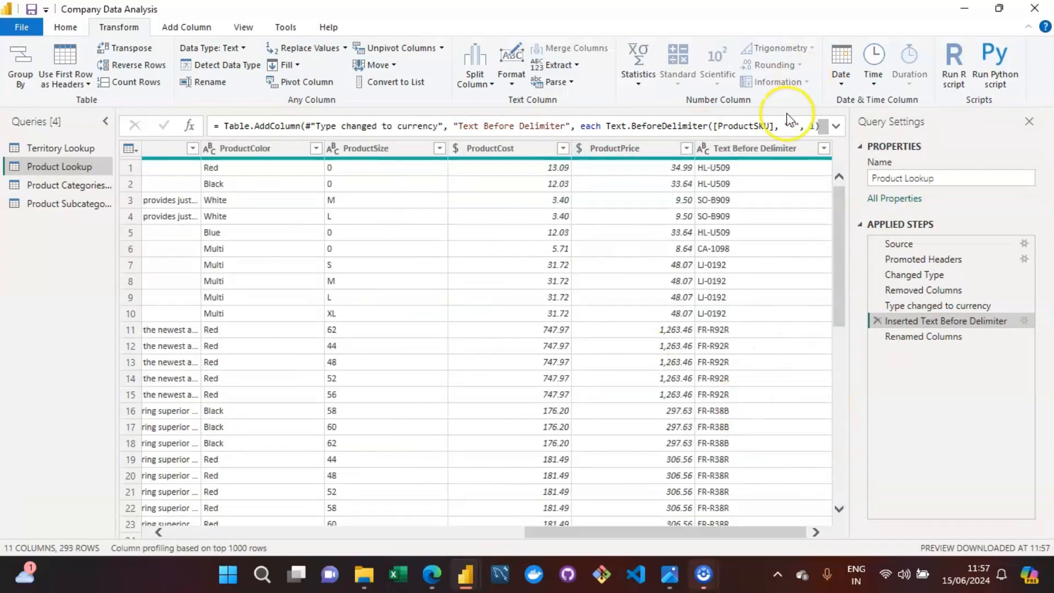
{"action": "left_click", "coordinate": [955, 336]}
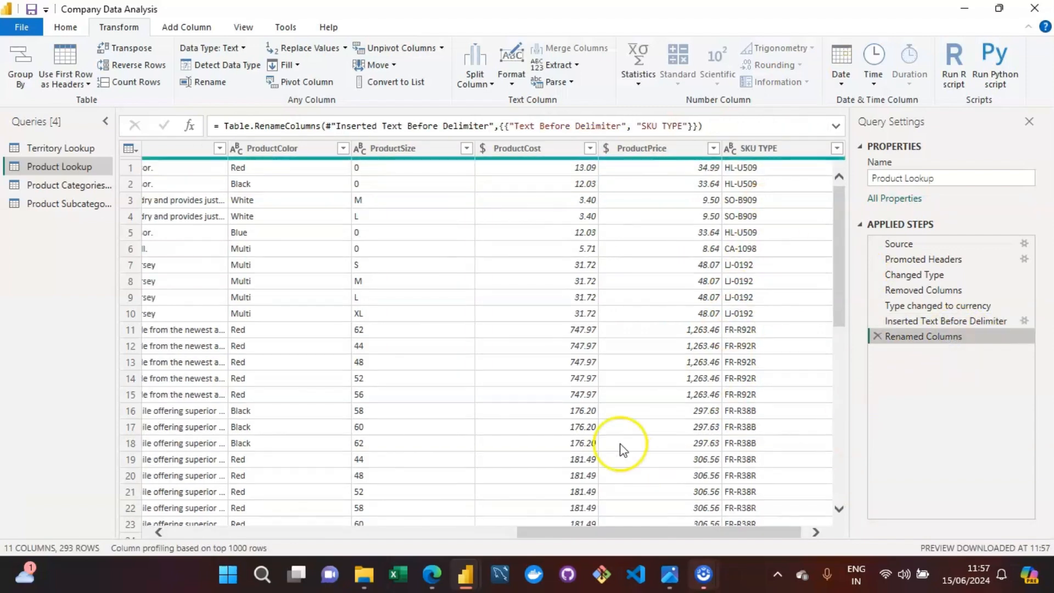
{"action": "left_click", "coordinate": [759, 151]}
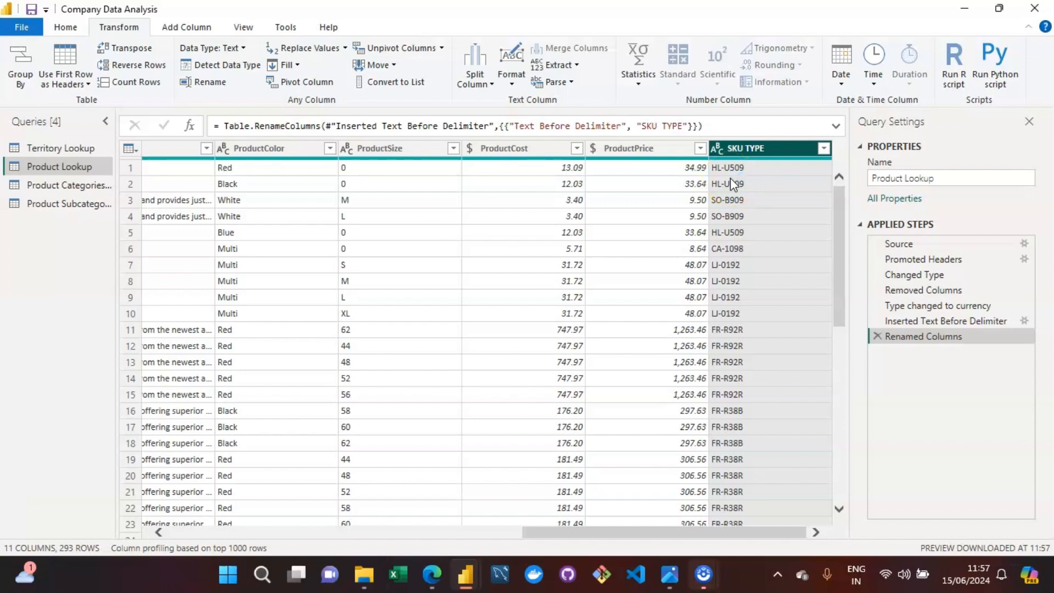
{"action": "left_click", "coordinate": [671, 589]}
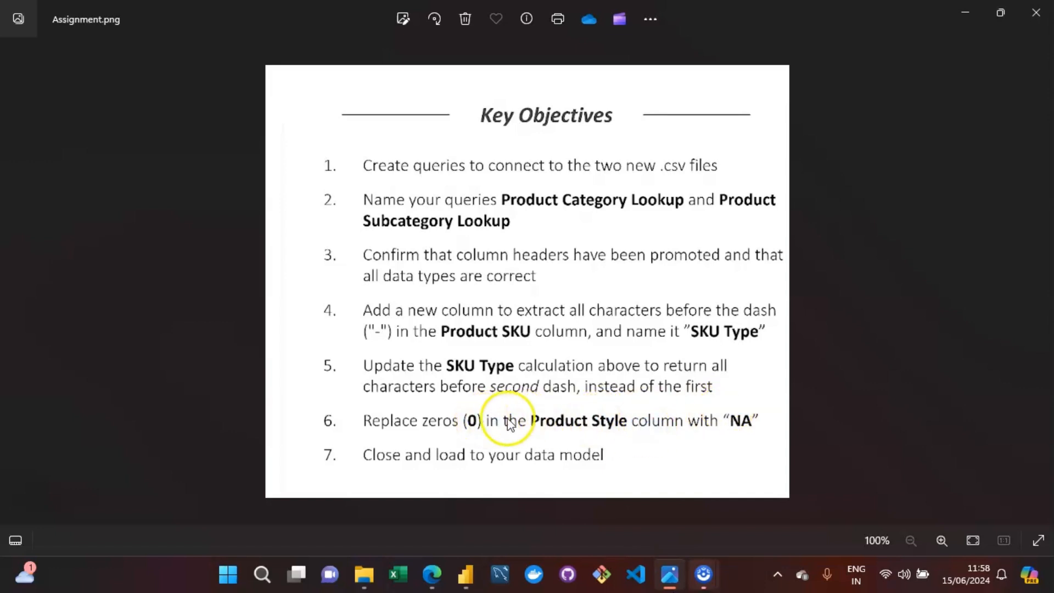
{"action": "left_click", "coordinate": [670, 574]}
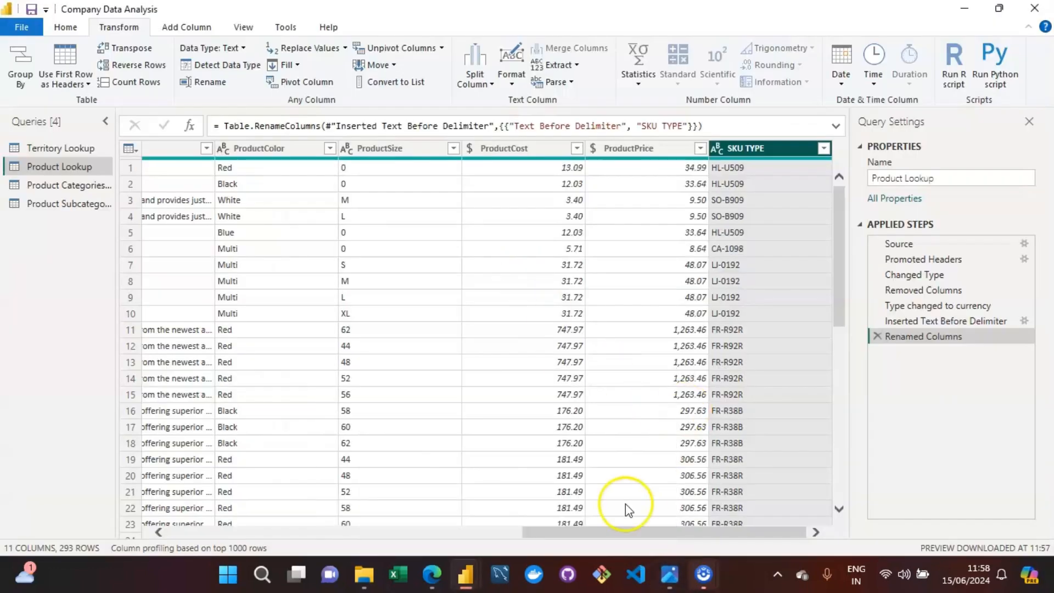
- Look for the ProductStyle column across the queries and in the Removed Columns and Changed Type steps of Product Lookup
{"action": "left_click_drag", "start_coordinate": [653, 531], "coordinate": [229, 530]}
{"action": "left_click", "coordinate": [55, 147]}
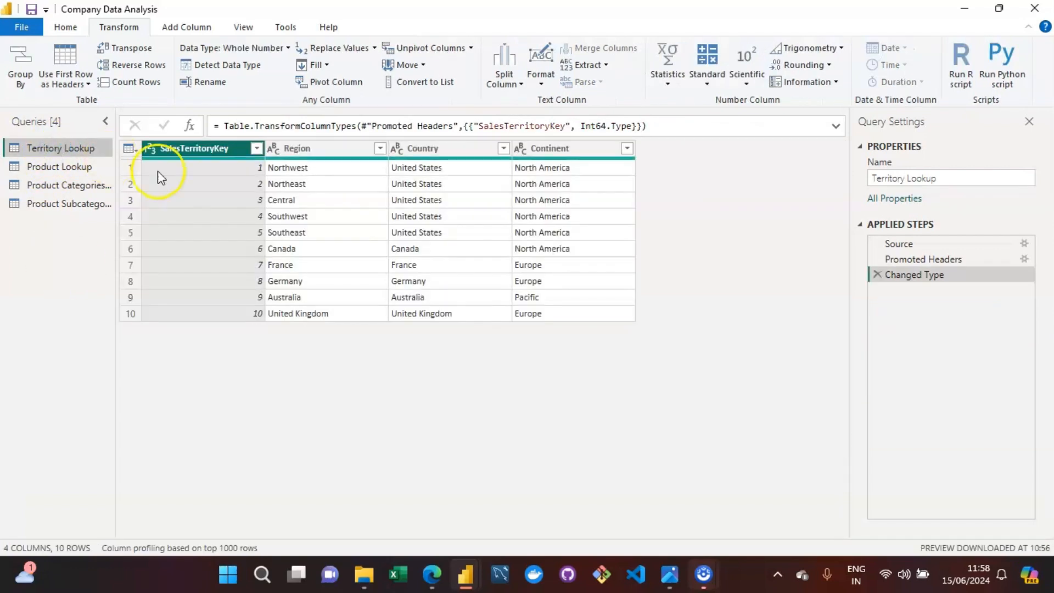
{"action": "left_click", "coordinate": [64, 183]}
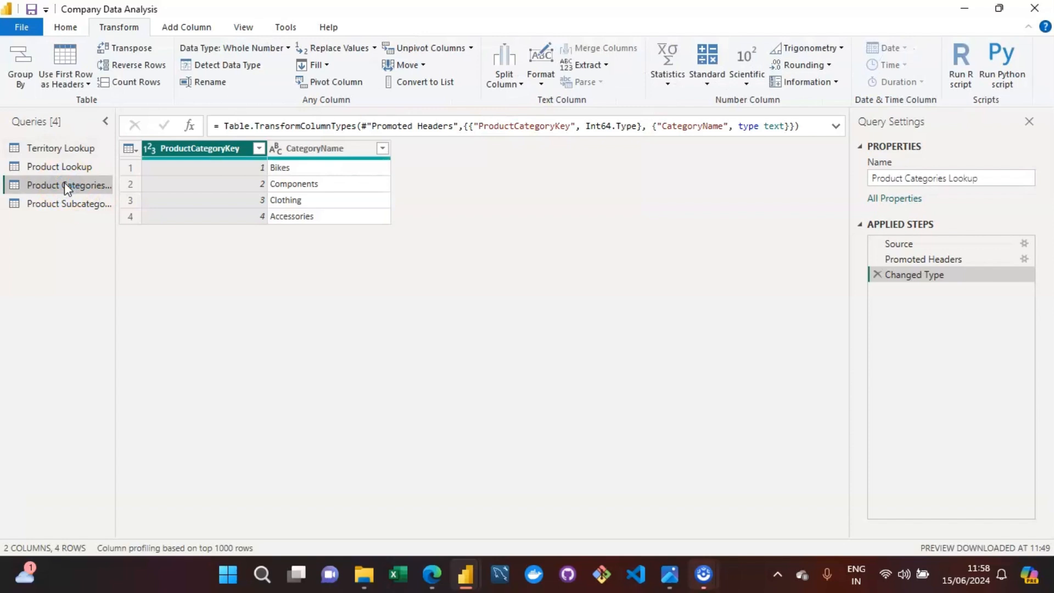
{"action": "left_click", "coordinate": [67, 205]}
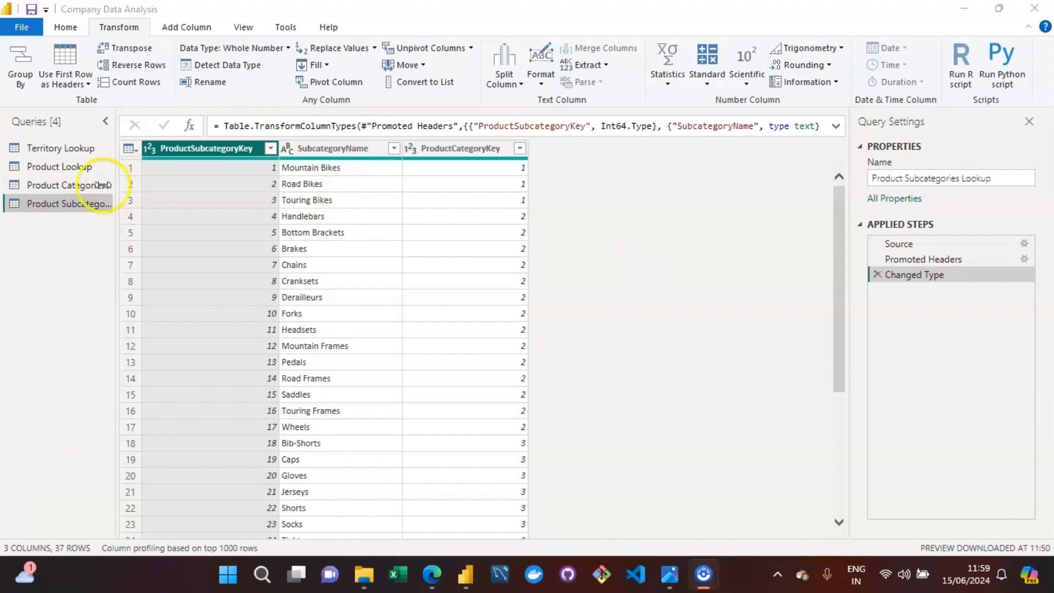
{"action": "left_click", "coordinate": [72, 169]}
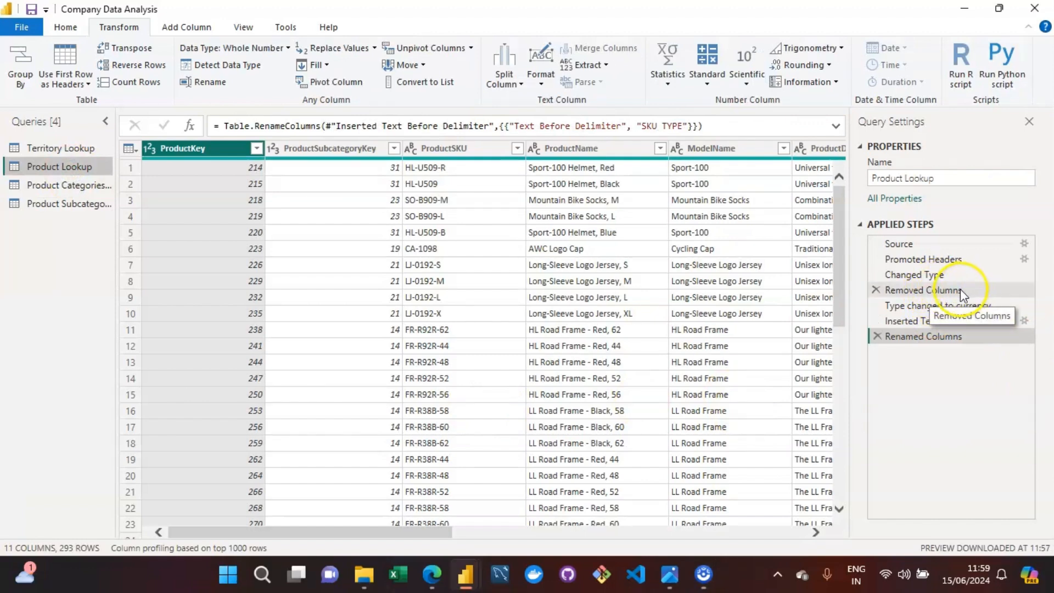
{"action": "left_click", "coordinate": [943, 291]}
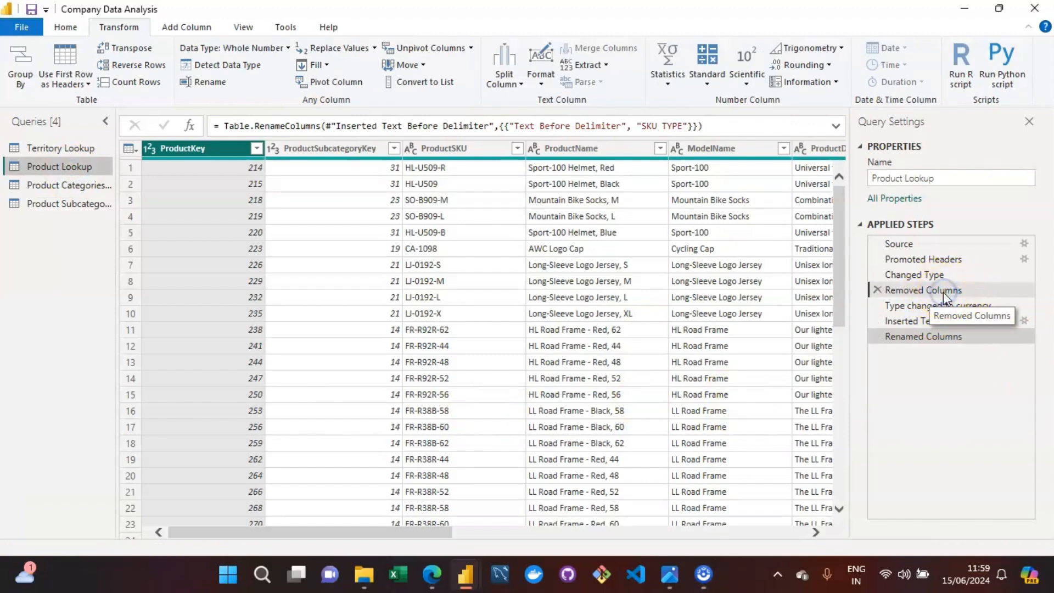
{"action": "left_click", "coordinate": [927, 276]}
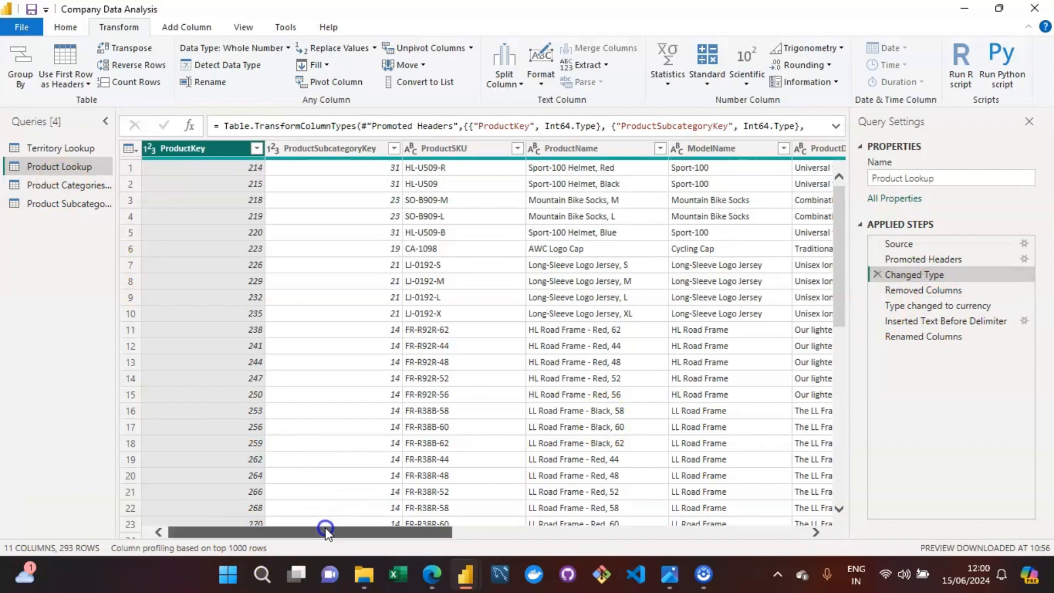
{"action": "left_click_drag", "start_coordinate": [325, 527], "coordinate": [648, 527]}
{"action": "left_click", "coordinate": [585, 150]}
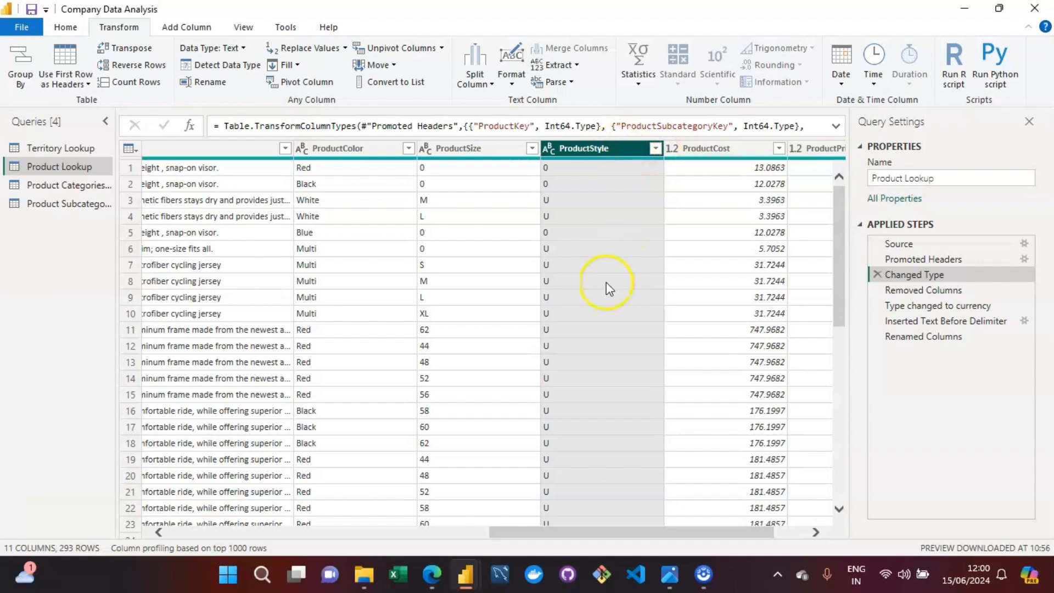
- Delete the Removed Columns step from Product Lookup to restore the ProductStyle column
{"action": "left_click", "coordinate": [948, 292]}
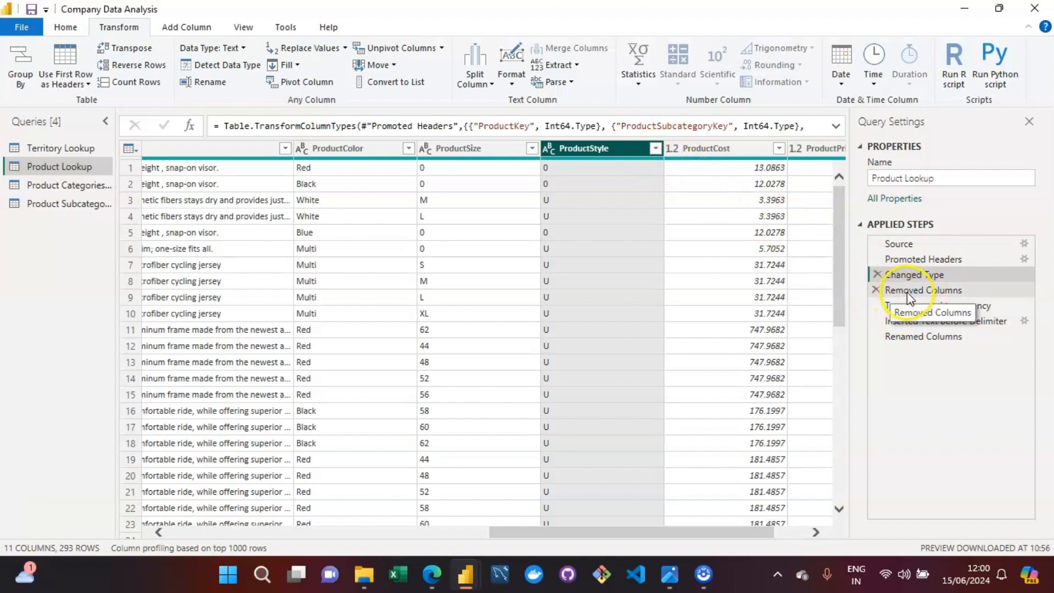
{"action": "left_click", "coordinate": [878, 289]}
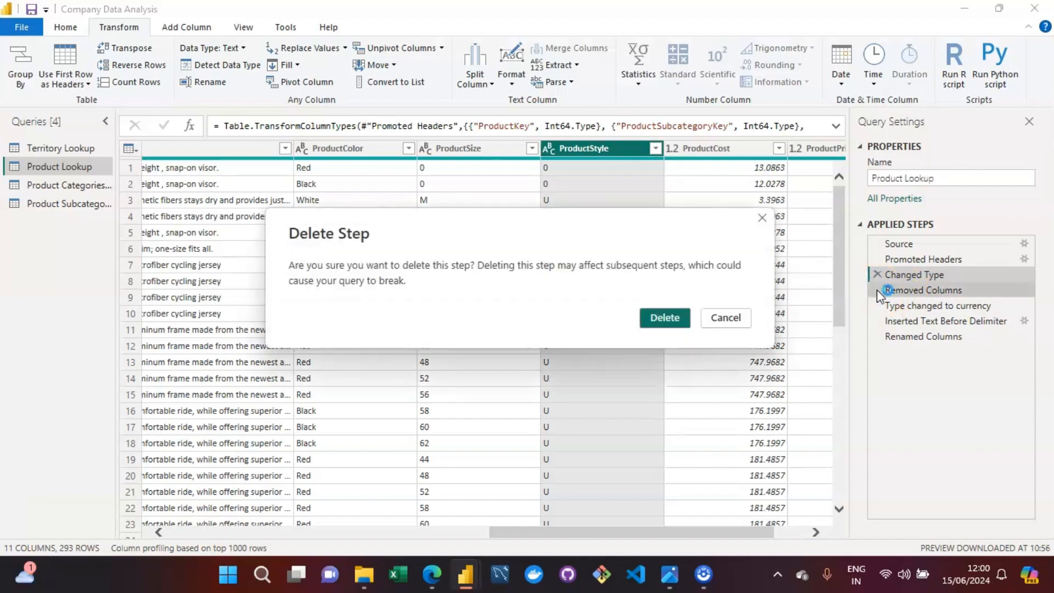
{"action": "left_click", "coordinate": [670, 318]}
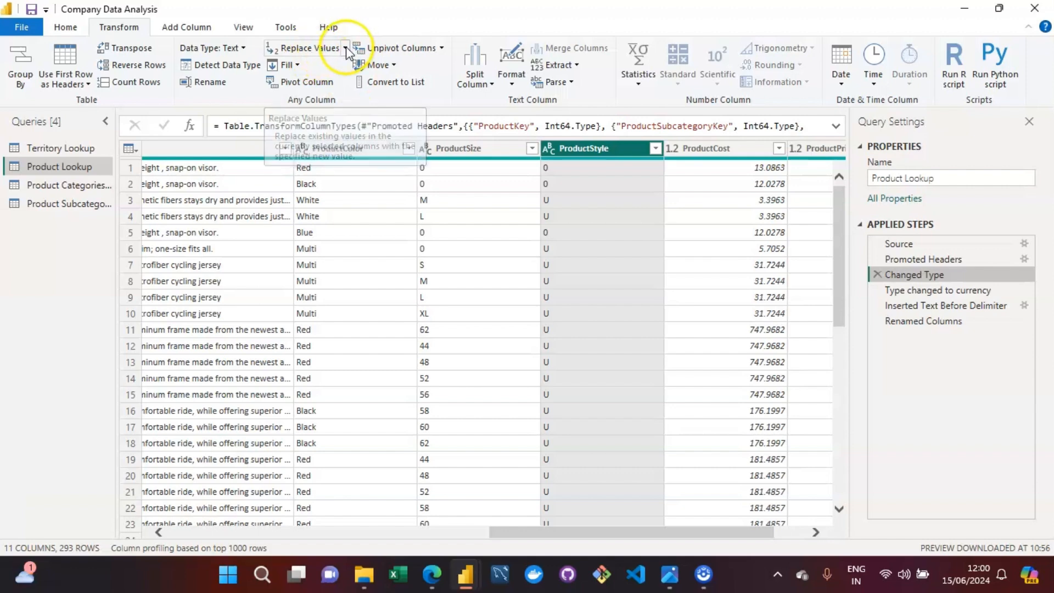
{"action": "left_click", "coordinate": [307, 50]}
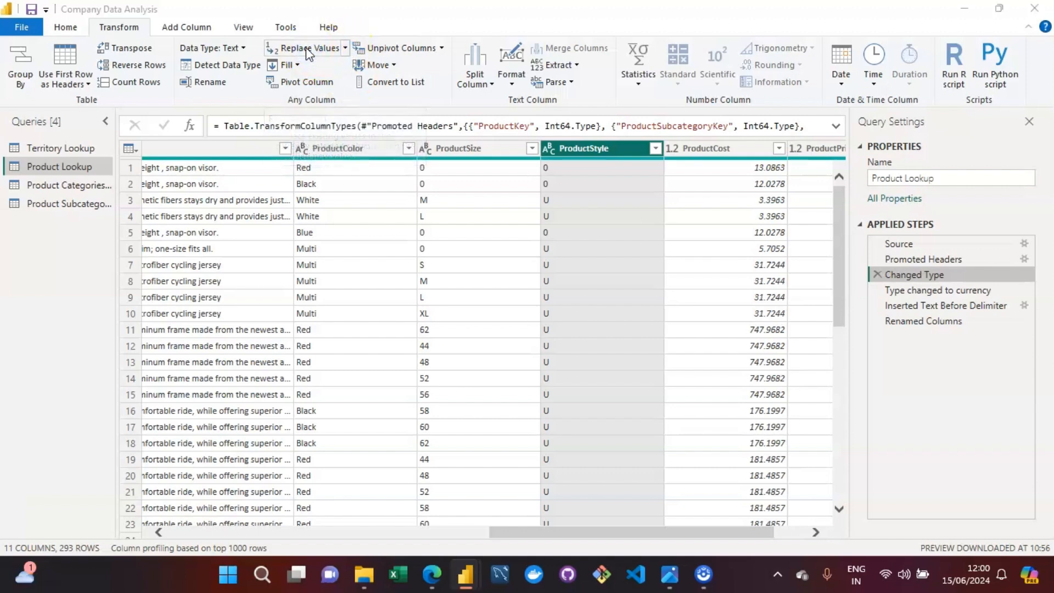
{"action": "left_click", "coordinate": [664, 318]}
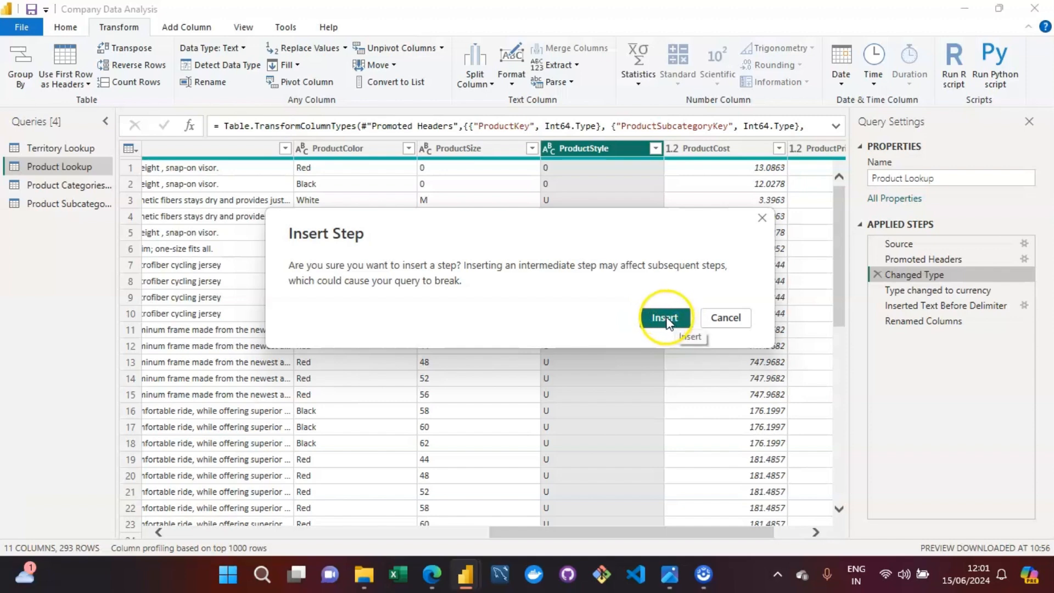
{"action": "left_click", "coordinate": [728, 318]}
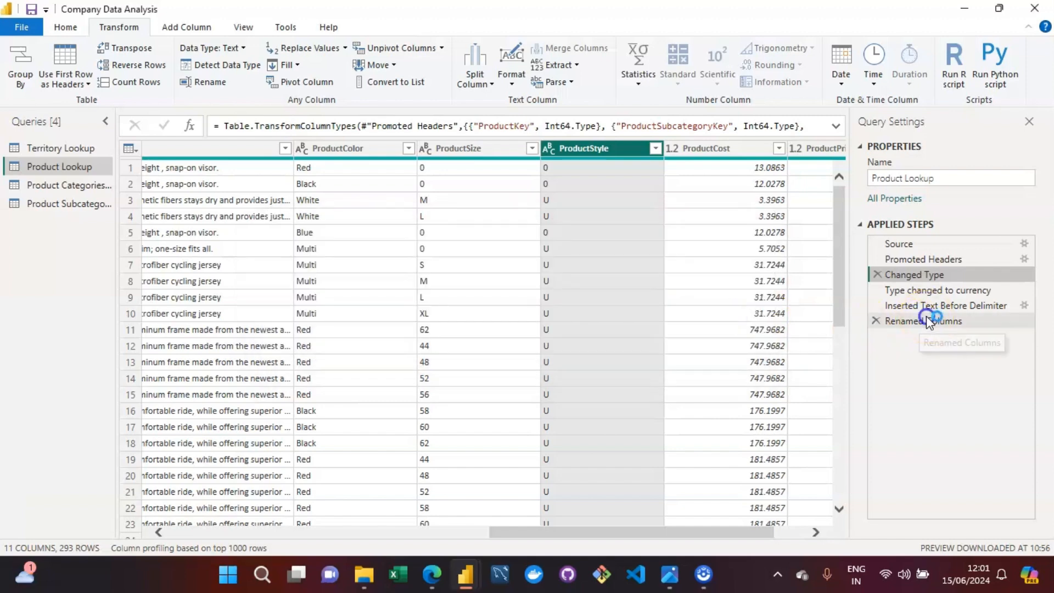
- After the Renamed Columns step of Product Lookup, replace the value 0 with NA in the ProductStyle column
{"action": "left_click", "coordinate": [927, 320]}
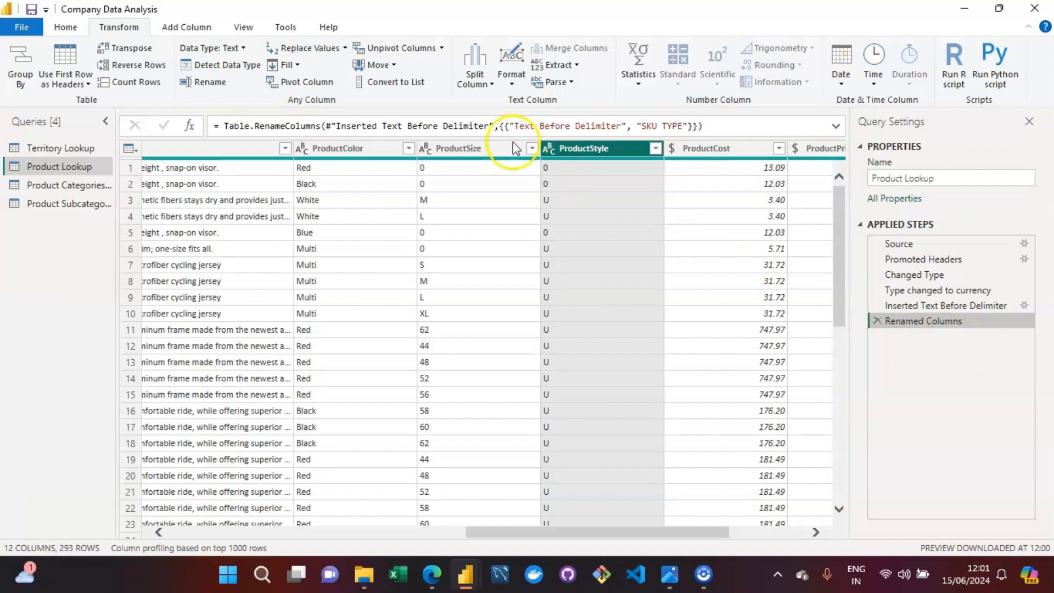
{"action": "left_click", "coordinate": [308, 52]}
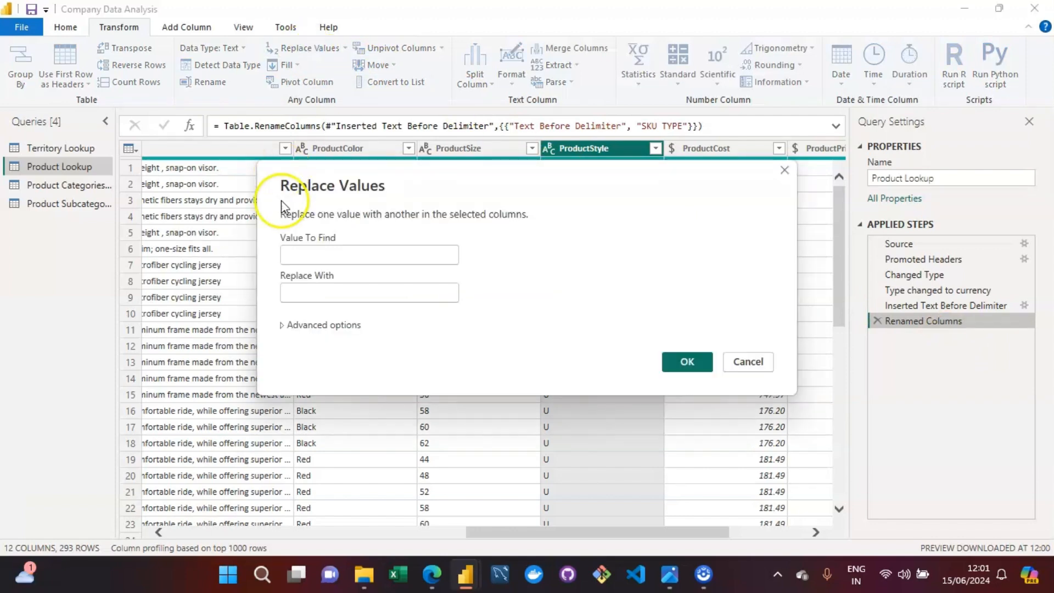
{"action": "left_click", "coordinate": [300, 255]}
{"action": "type", "text": "0"}
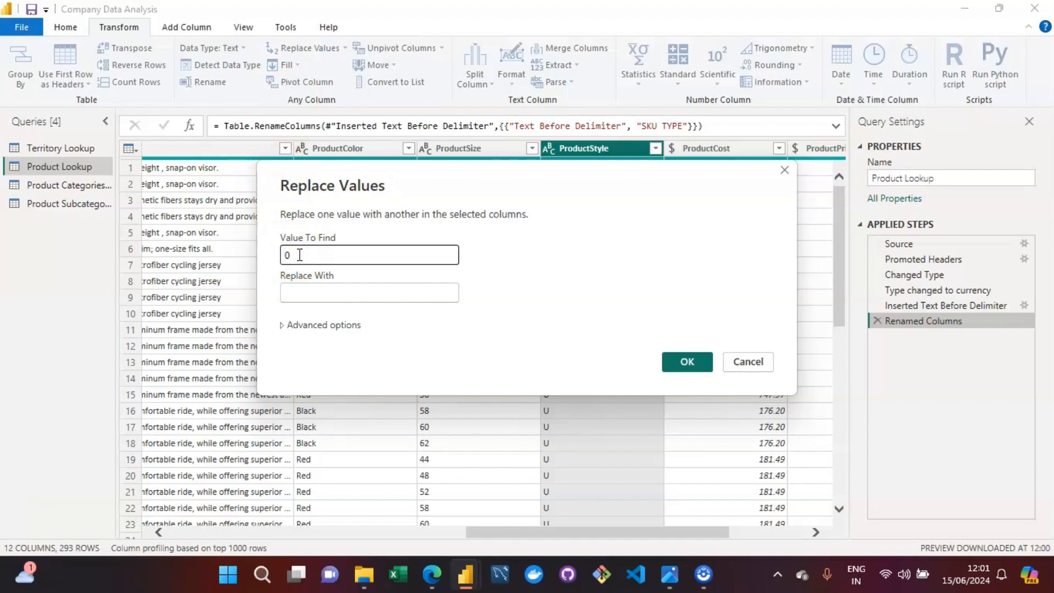
{"action": "left_click", "coordinate": [309, 296]}
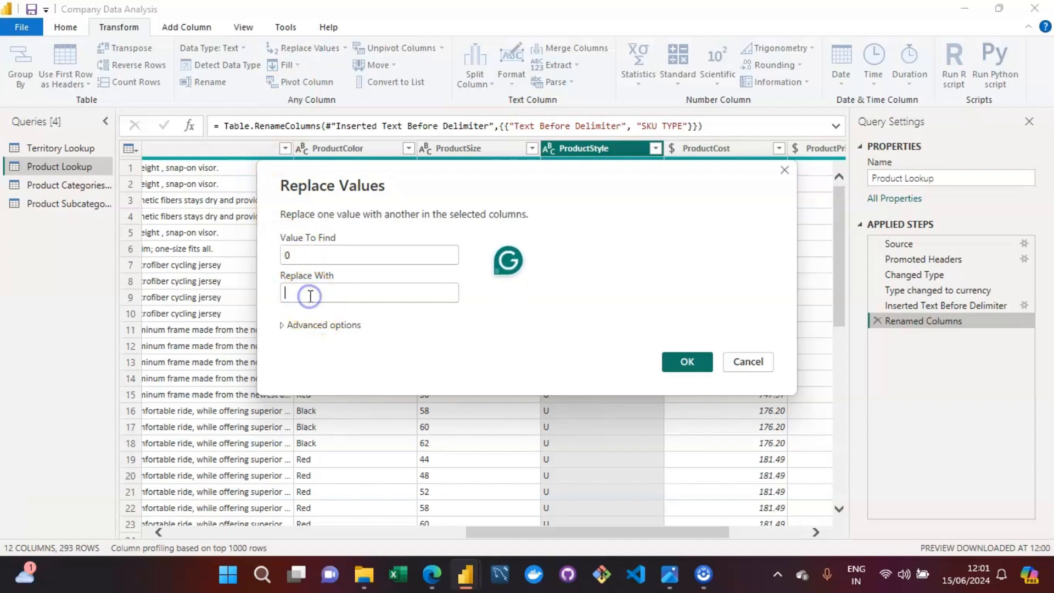
{"action": "type", "text": "NA"}
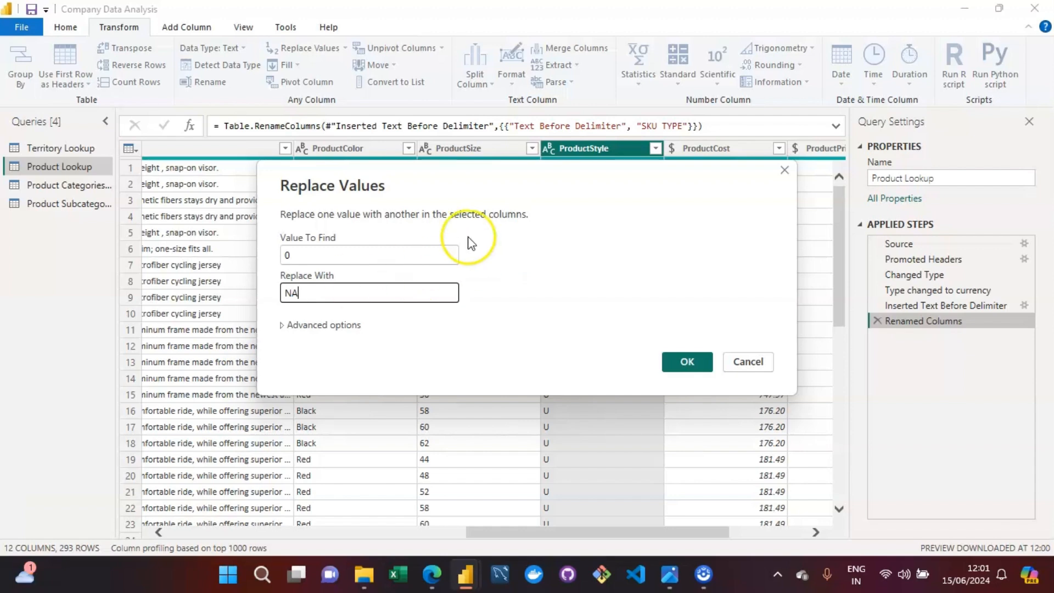
{"action": "left_click", "coordinate": [684, 360]}
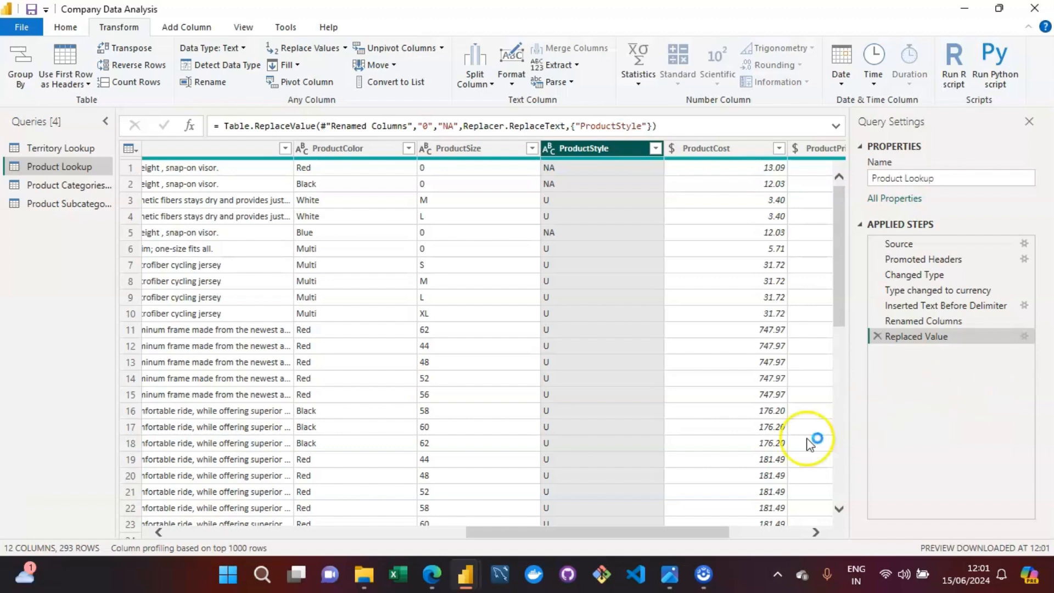
- Check the assignment's final objective, and close the query editor while applying all changes to the data model
{"action": "left_click", "coordinate": [679, 585]}
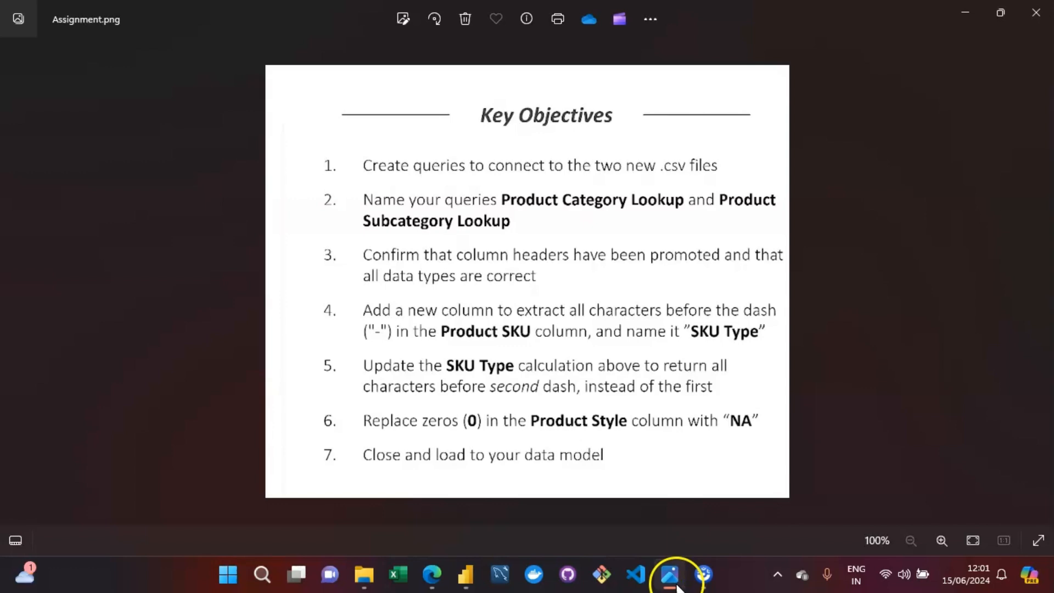
{"action": "left_click", "coordinate": [678, 586]}
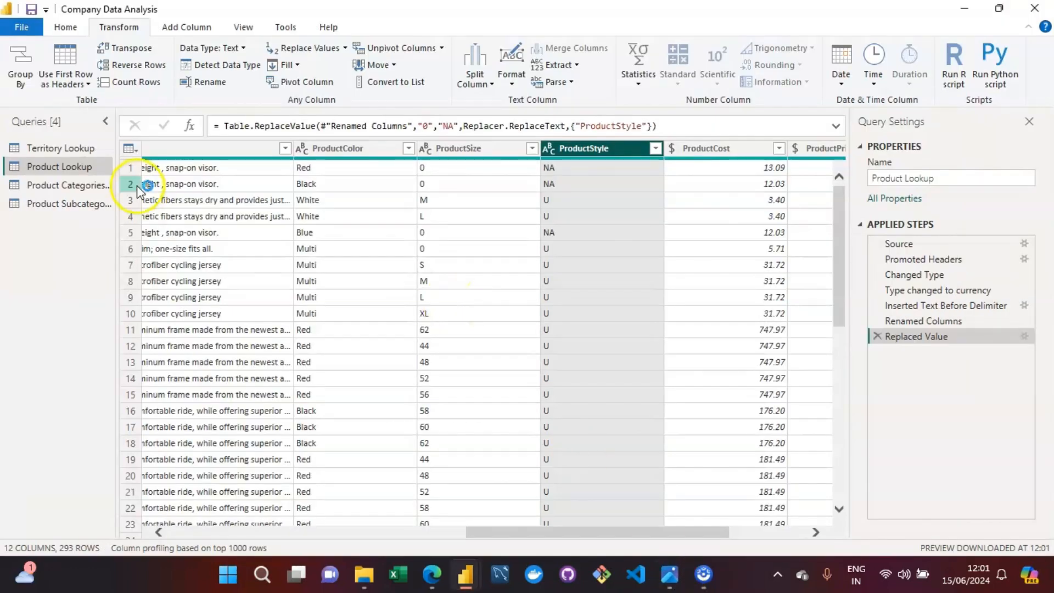
{"action": "left_click", "coordinate": [56, 29]}
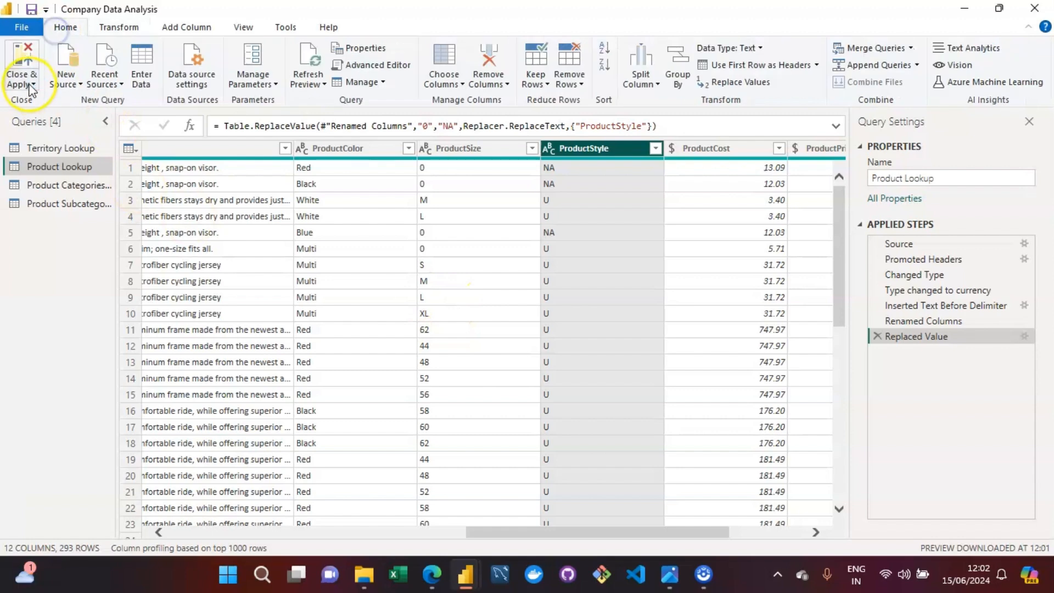
{"action": "left_click", "coordinate": [24, 60]}
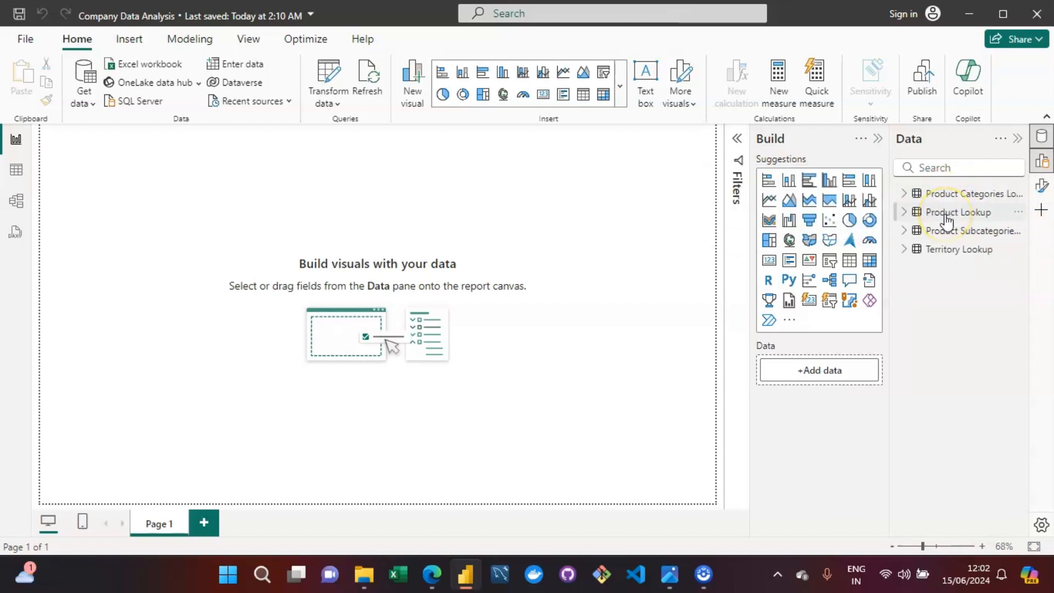
{"action": "mouse_move", "coordinate": [947, 219]}
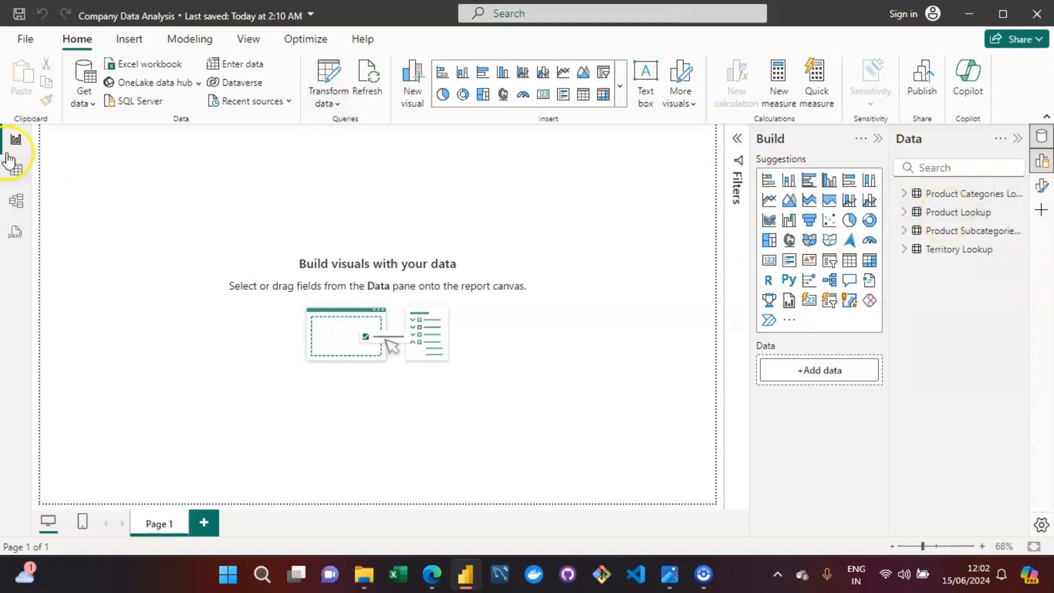
- Inspect the loaded lookup tables in the model view, and check them against the assignment's key objectives
{"action": "left_click", "coordinate": [22, 208]}
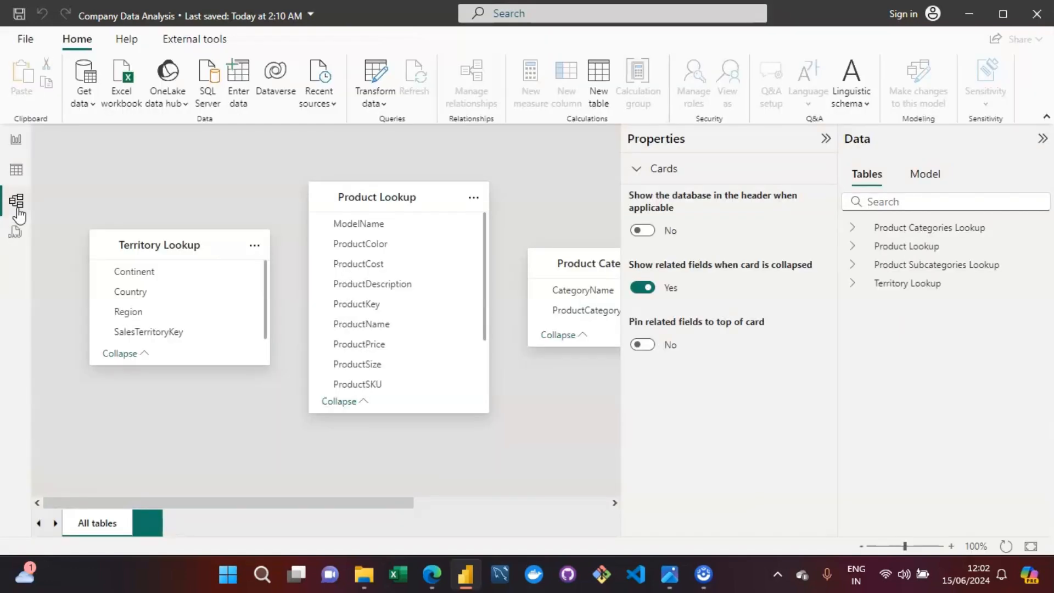
{"action": "left_click_drag", "start_coordinate": [247, 502], "coordinate": [404, 504]}
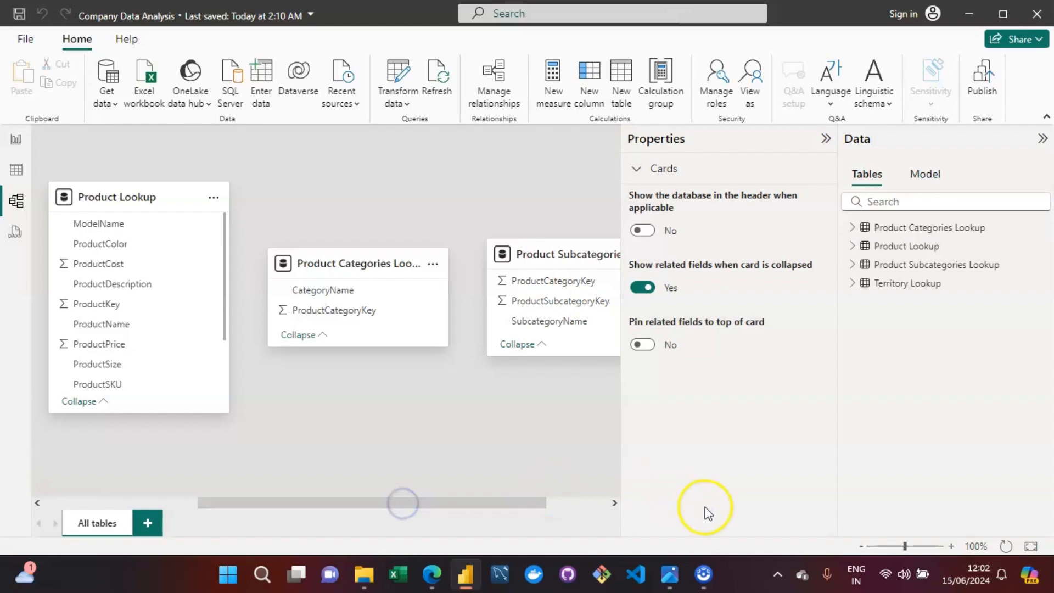
{"action": "left_click", "coordinate": [669, 586]}
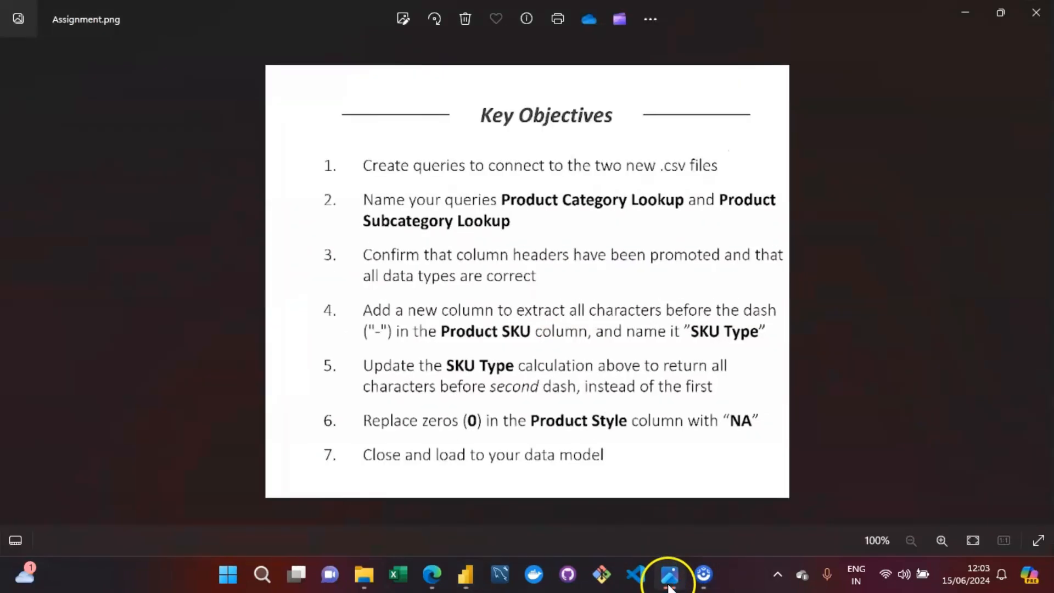
{"action": "left_click", "coordinate": [670, 587]}
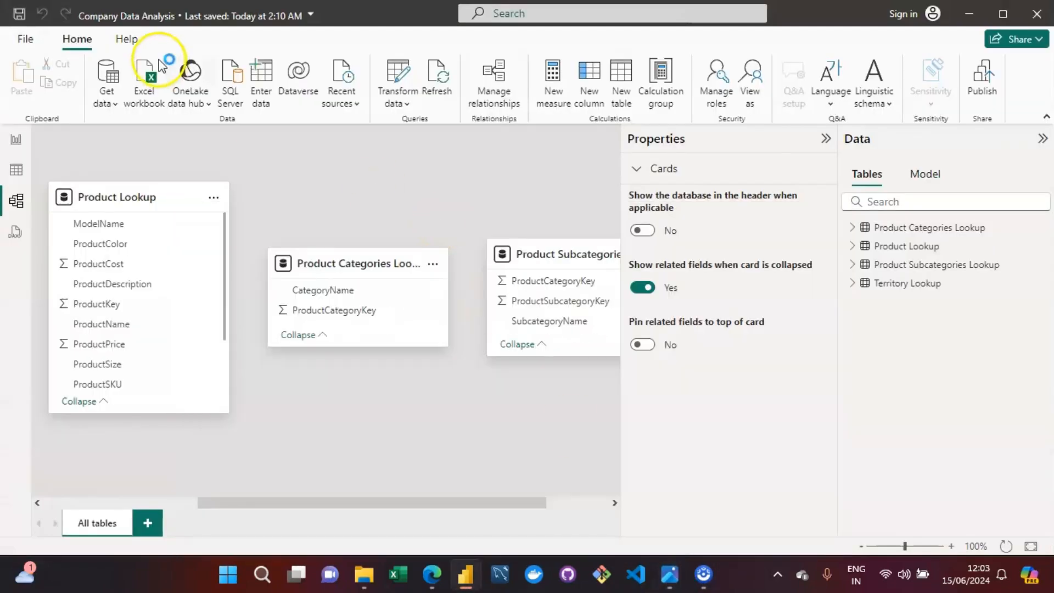
- Save the Company Data Analysis report with the loaded lookup tables
{"action": "left_click", "coordinate": [20, 17]}
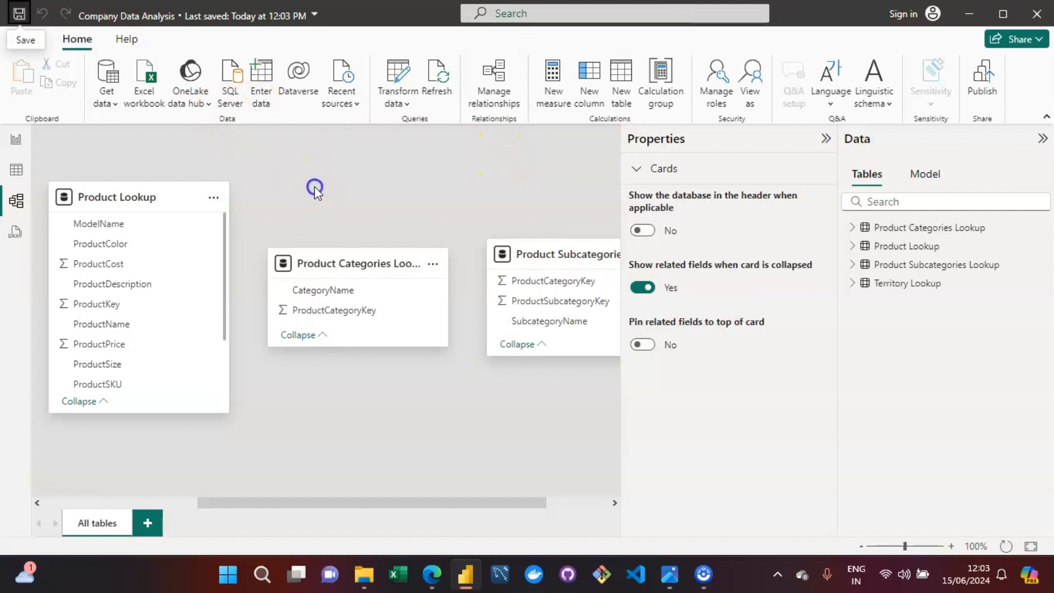
{"action": "left_click", "coordinate": [25, 41]}
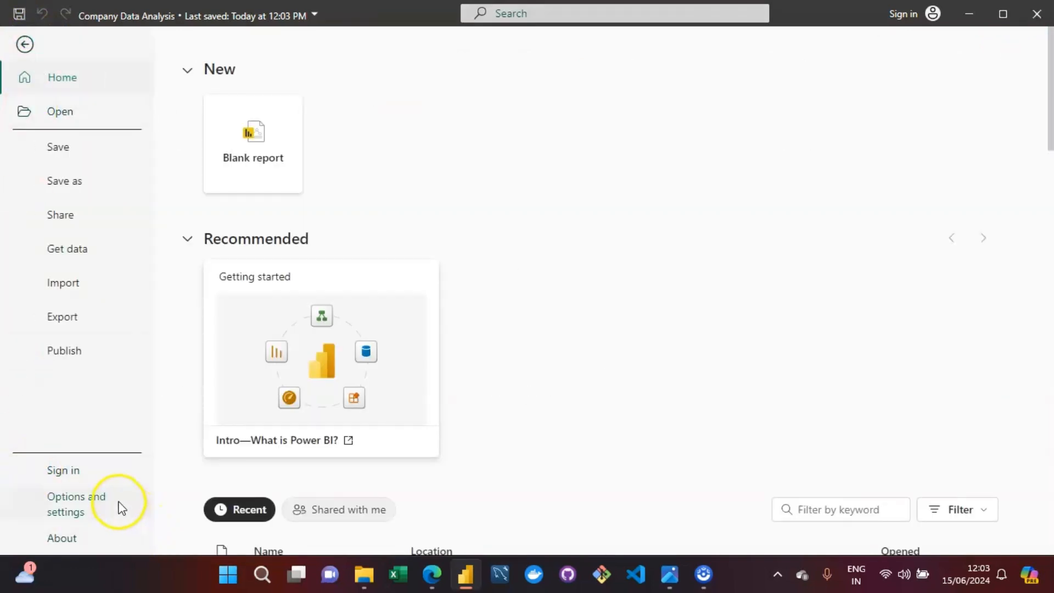
{"action": "left_click", "coordinate": [25, 44]}
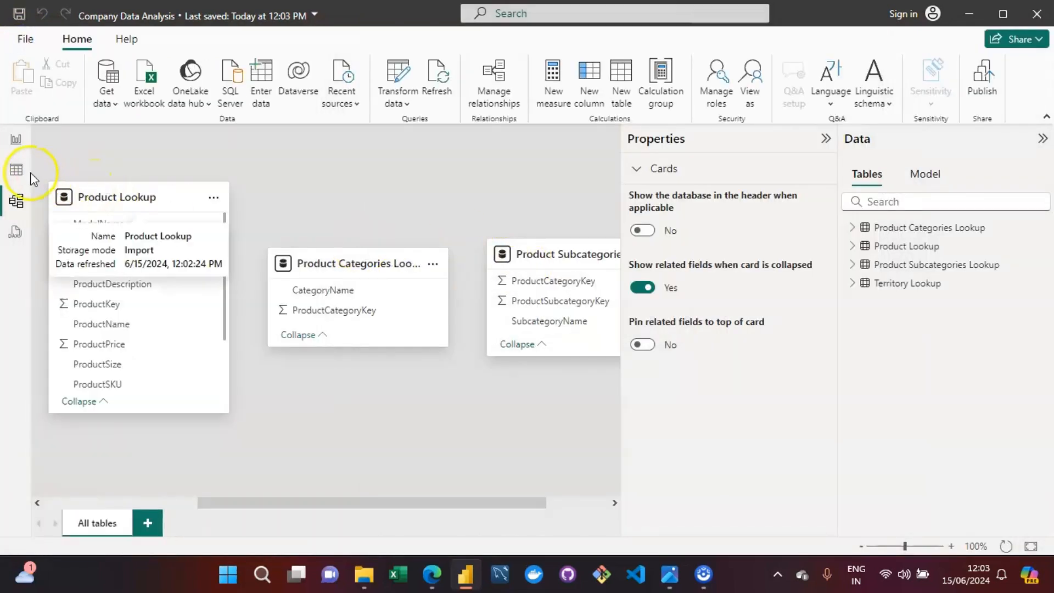